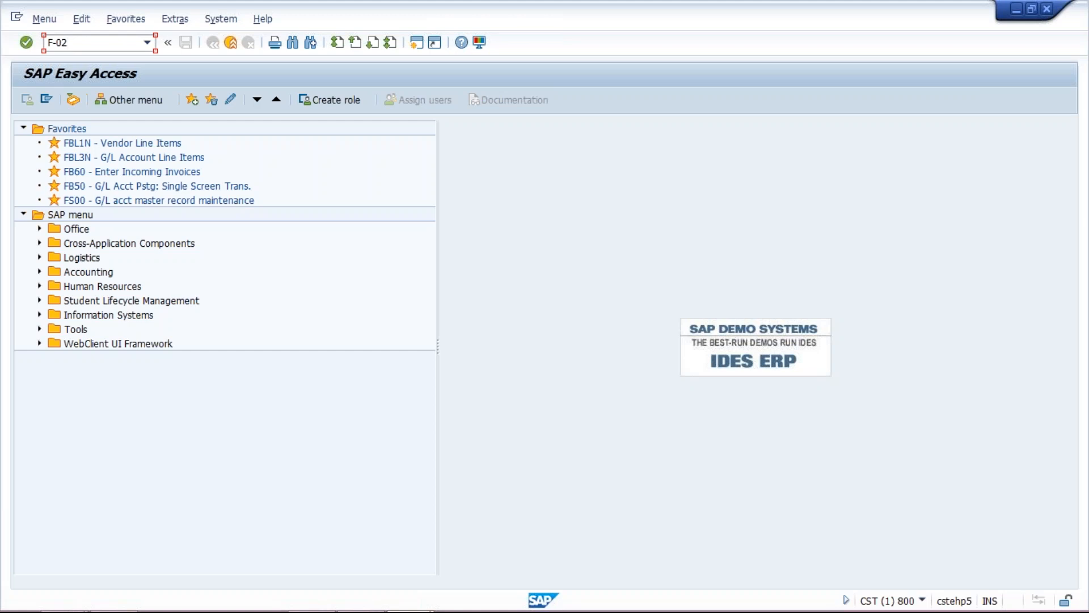
Open transaction F-02 and go through the posting header's currency, reference, header text and cross-company fields and the first line item's account
key("Return")
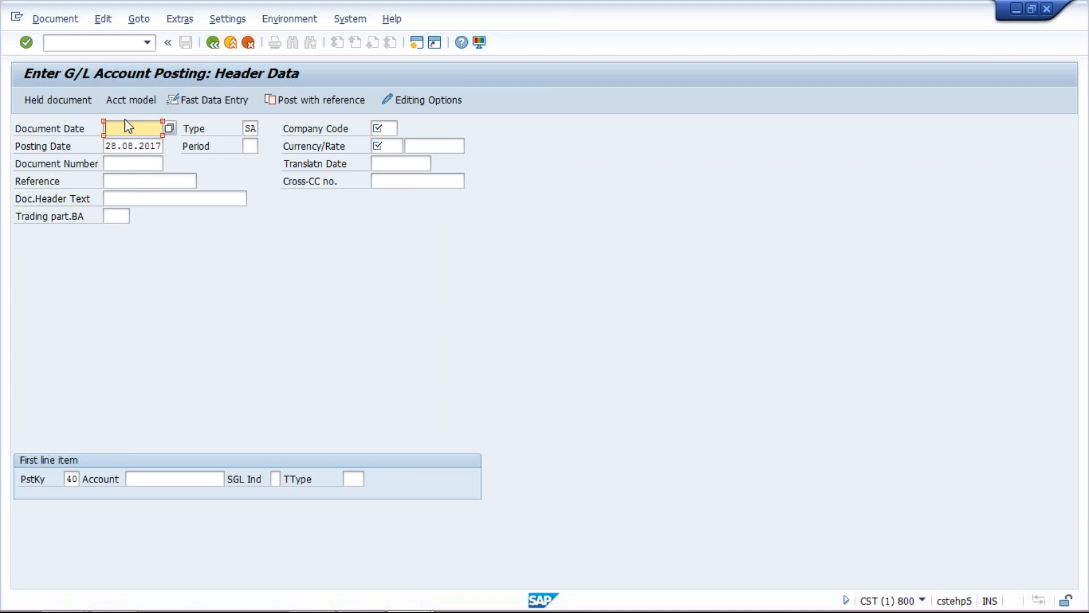
left_click(256, 145)
left_click(387, 146)
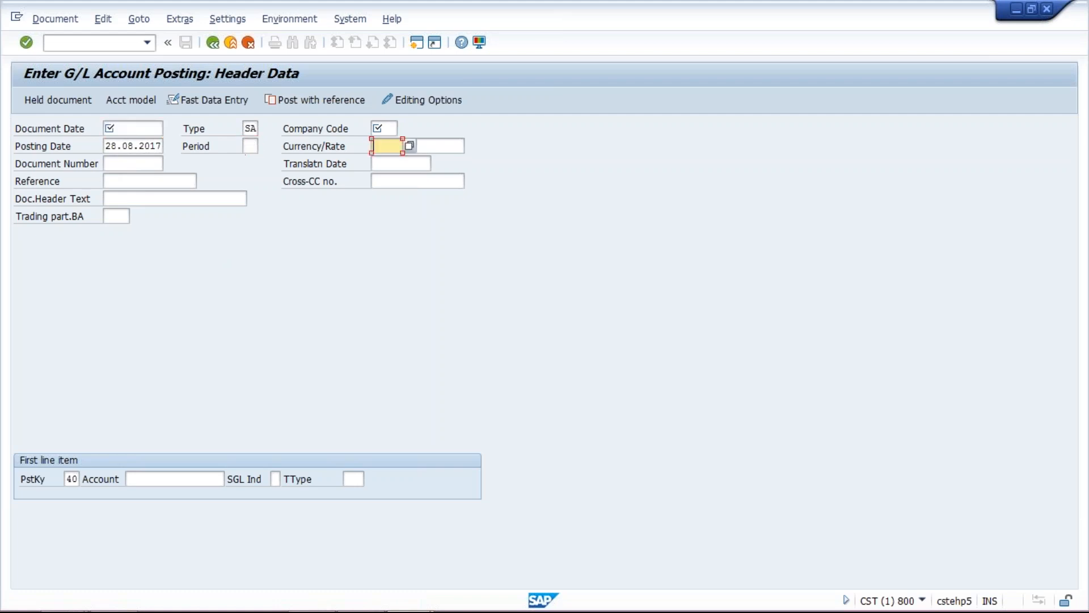
left_click(108, 181)
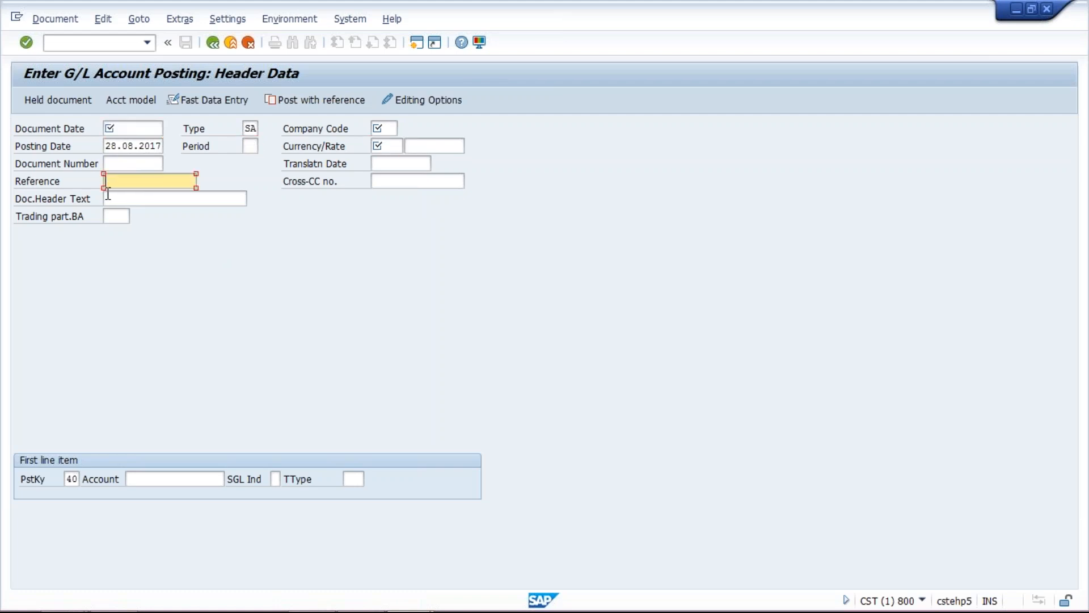
left_click(110, 199)
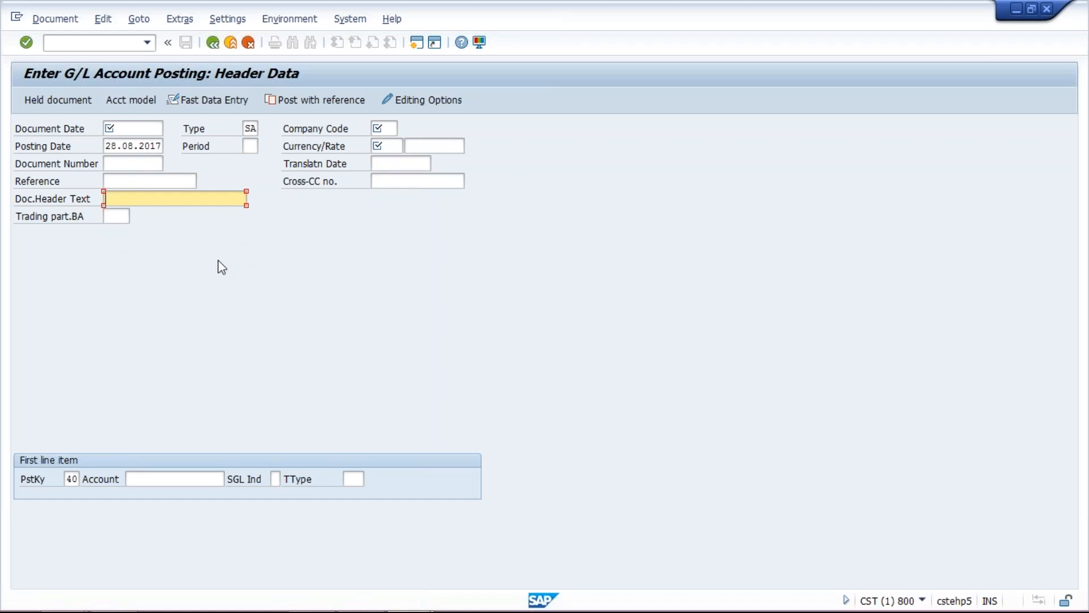
left_click(169, 476)
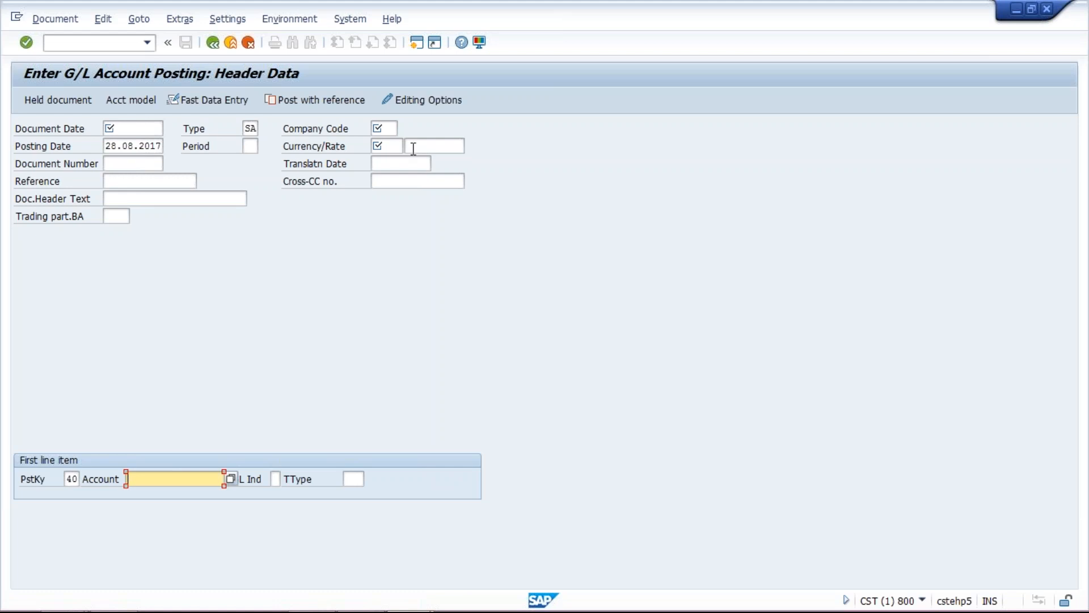
left_click(404, 179)
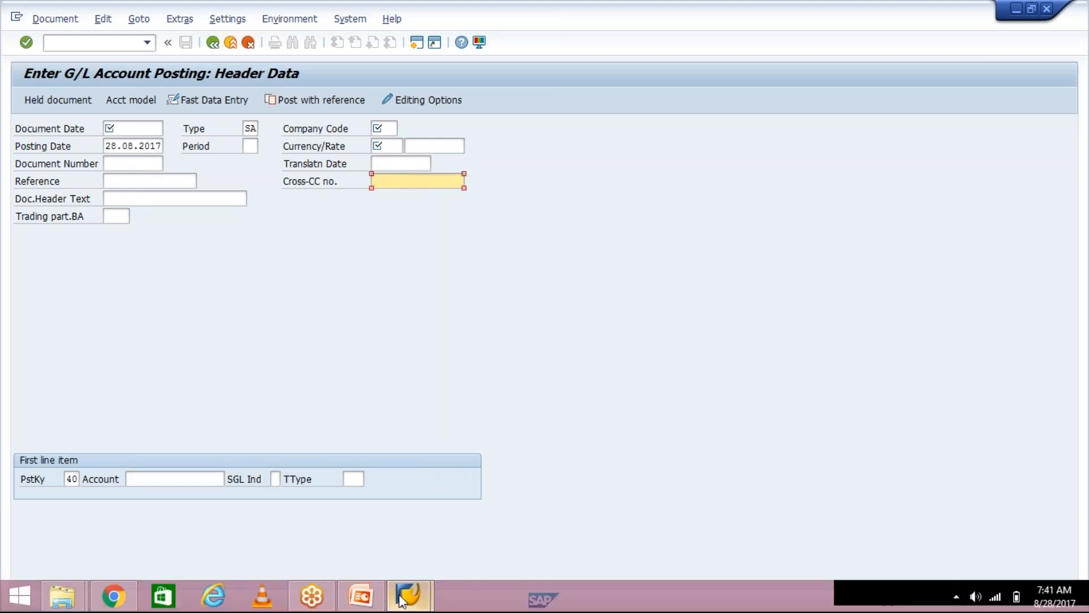
Switch to the Excel workbook Class and enter the rent debit line RENT, DR, 1000 in cells H3 to J3
key("alt+Tab")
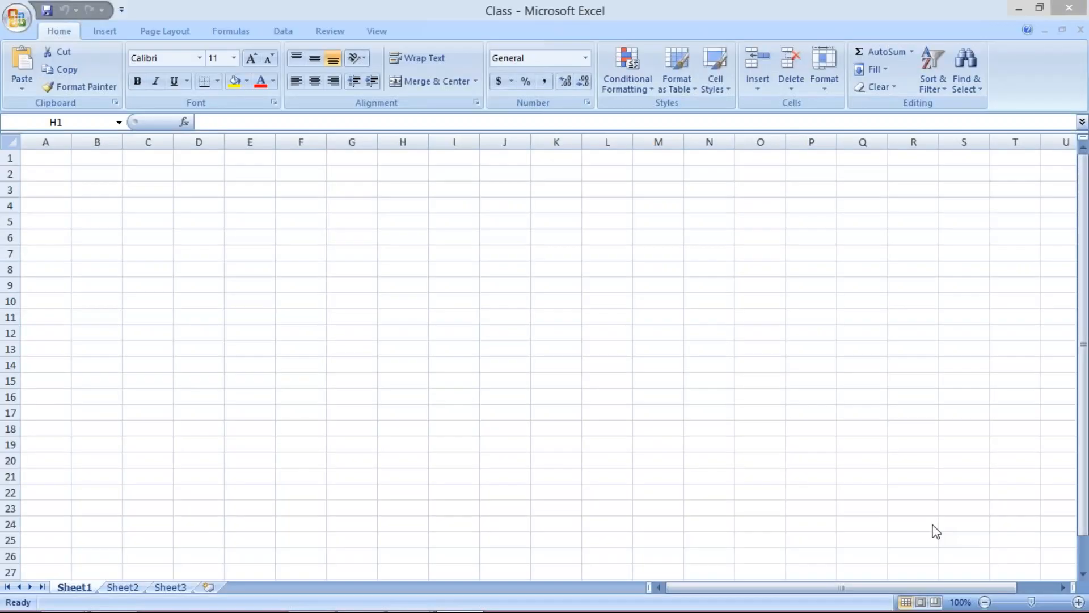
left_click(392, 165)
left_click(321, 160)
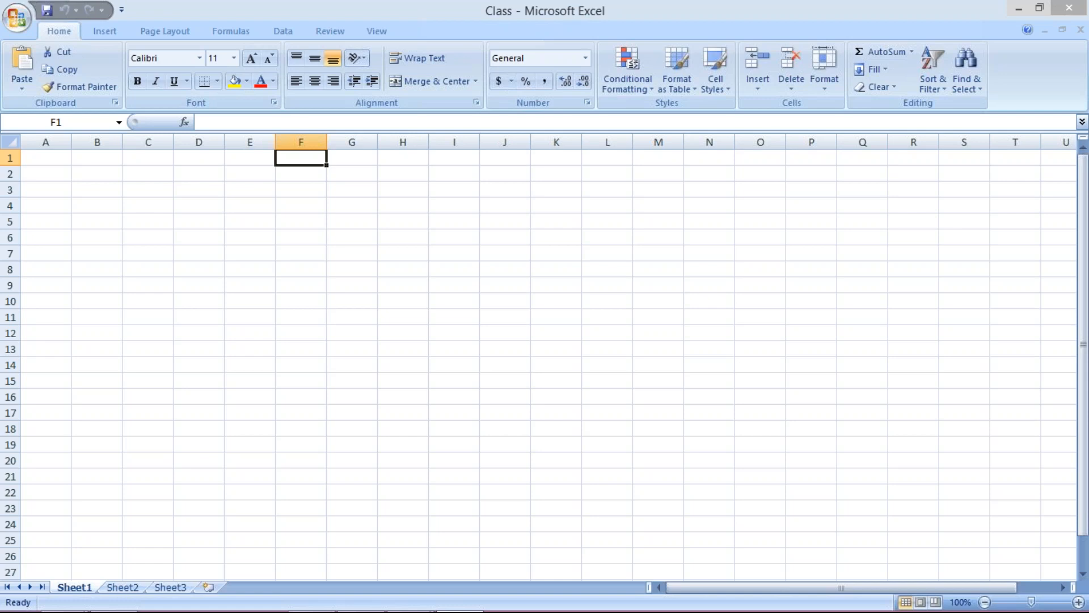
left_click(403, 154)
left_click(363, 193)
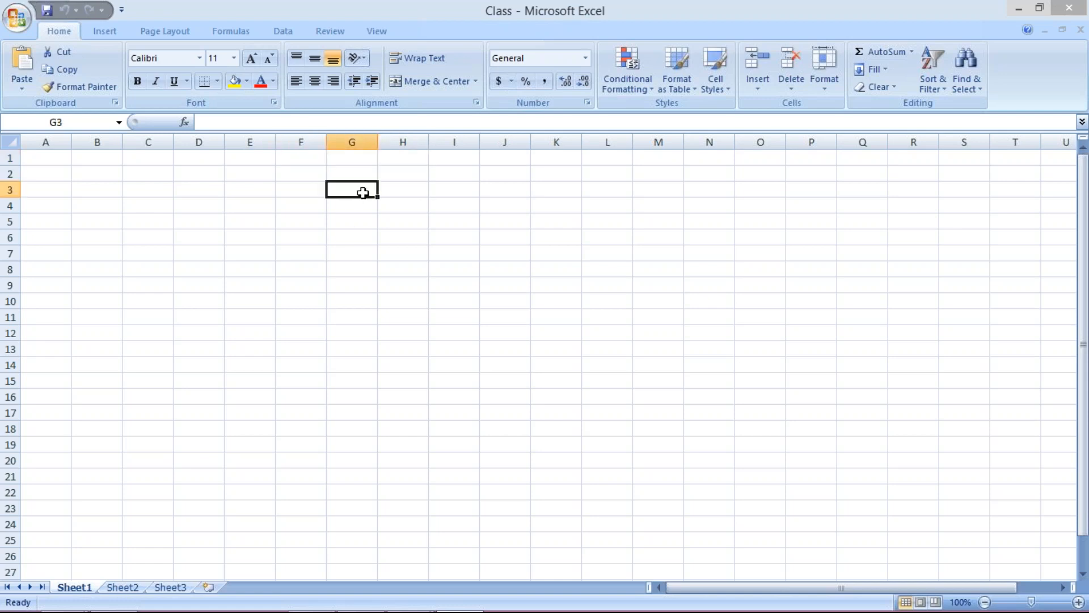
left_click(409, 189)
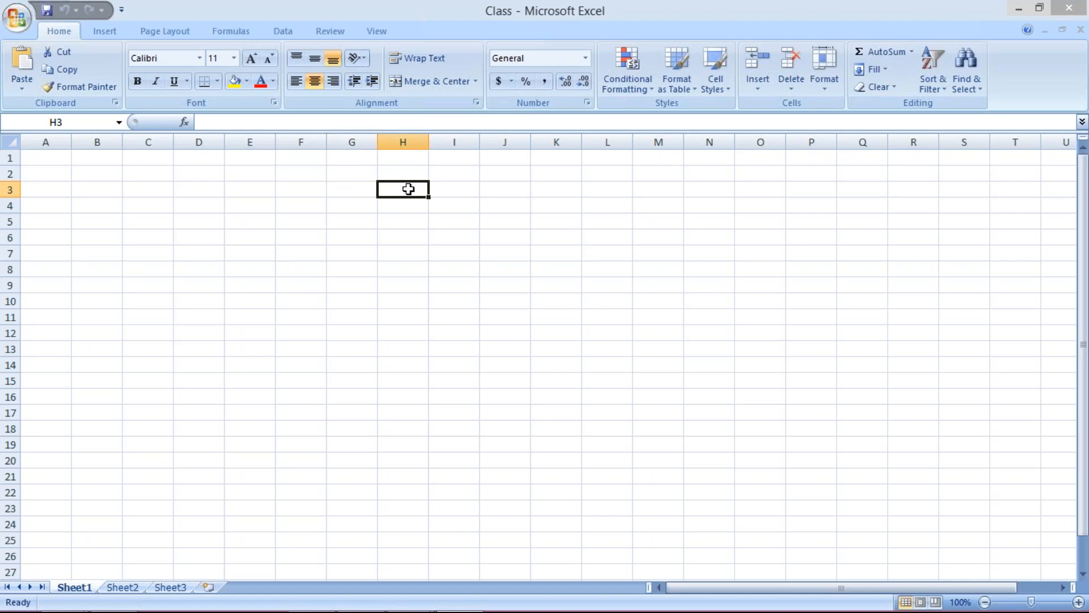
type("RENT")
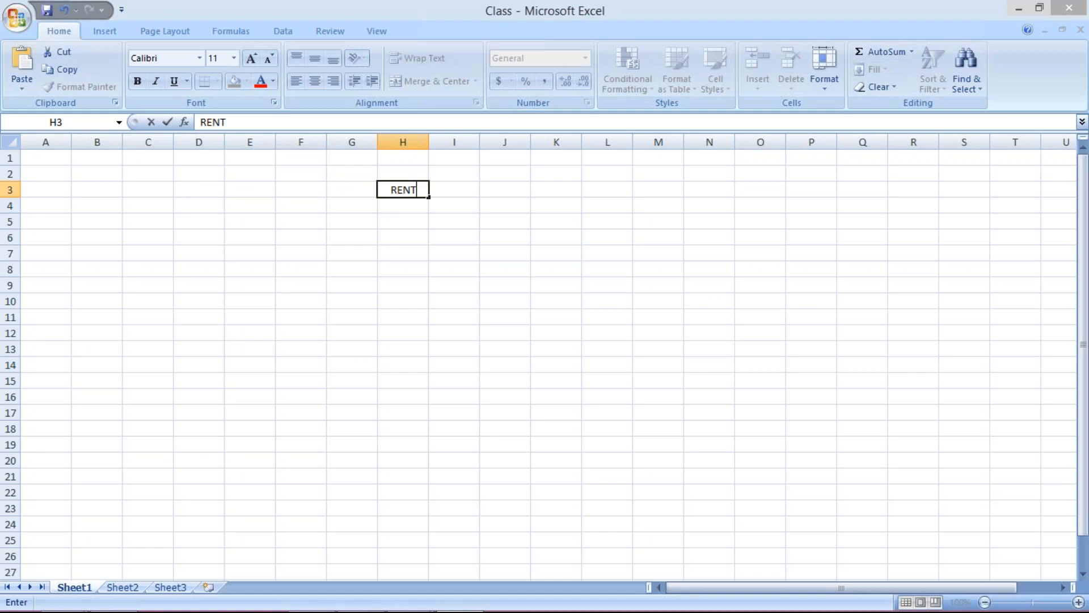
key("Tab")
type("DR")
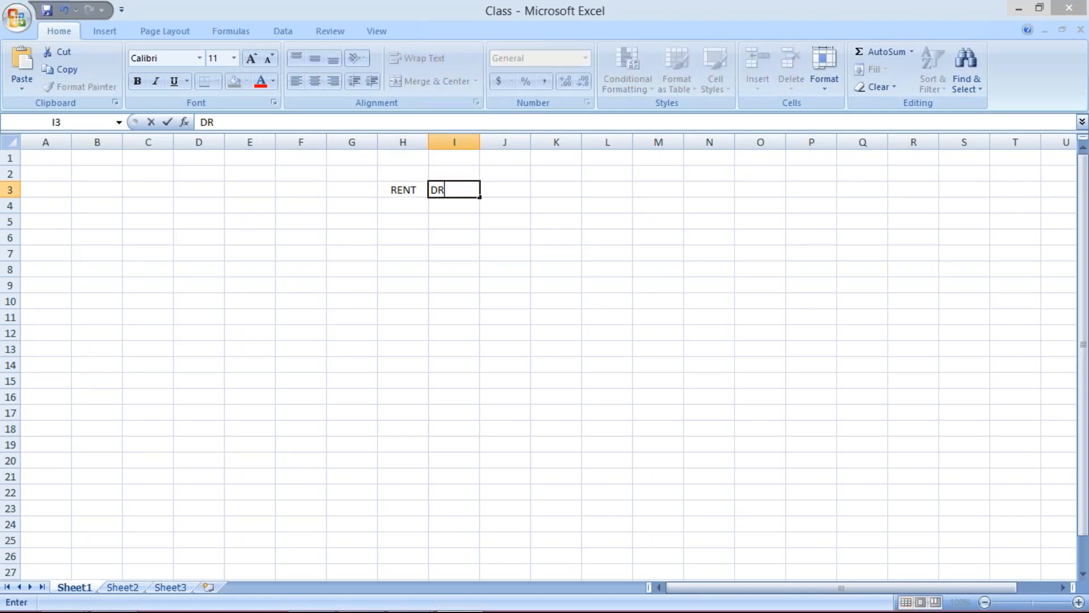
left_click(498, 192)
type("1000")
key("Return")
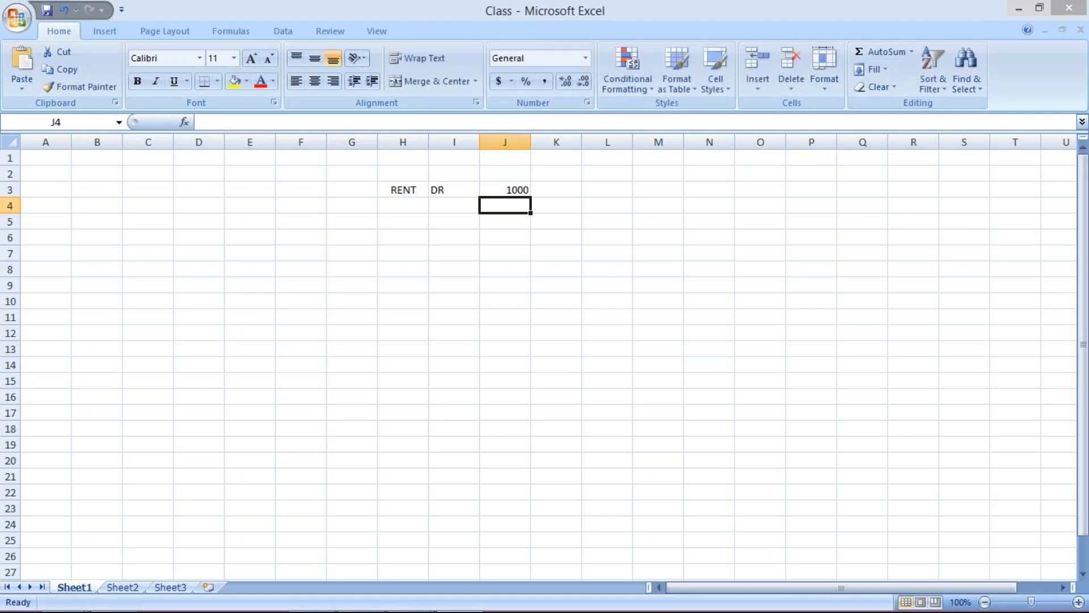
Enter the matching bank credit line BANK, CR, 1000 in cells H4 to J4
left_click(401, 205)
type("BANK")
left_click(469, 206)
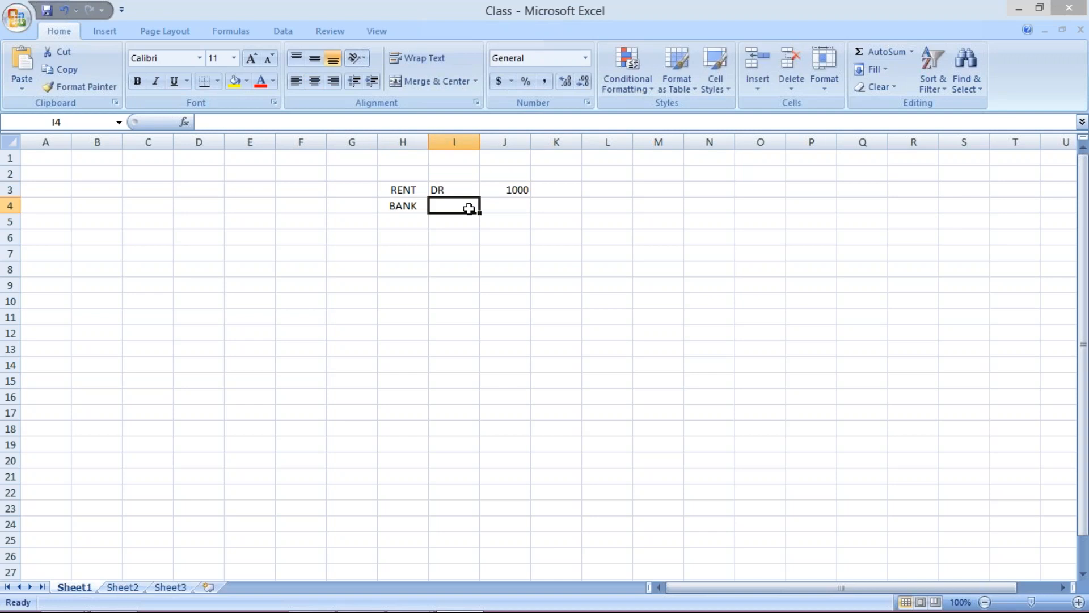
type("CR")
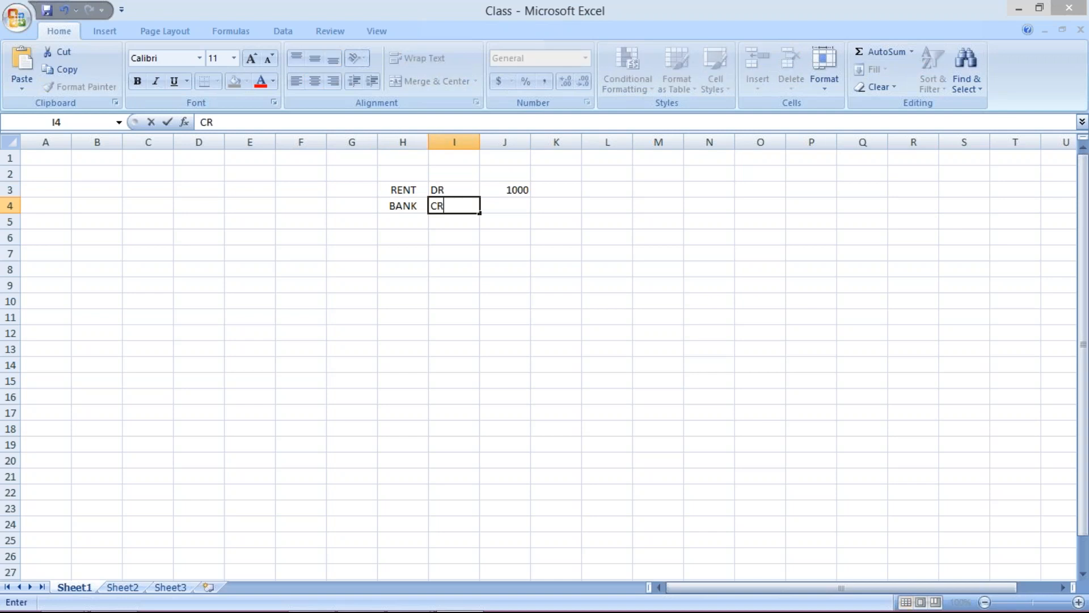
left_click(518, 206)
type("100")
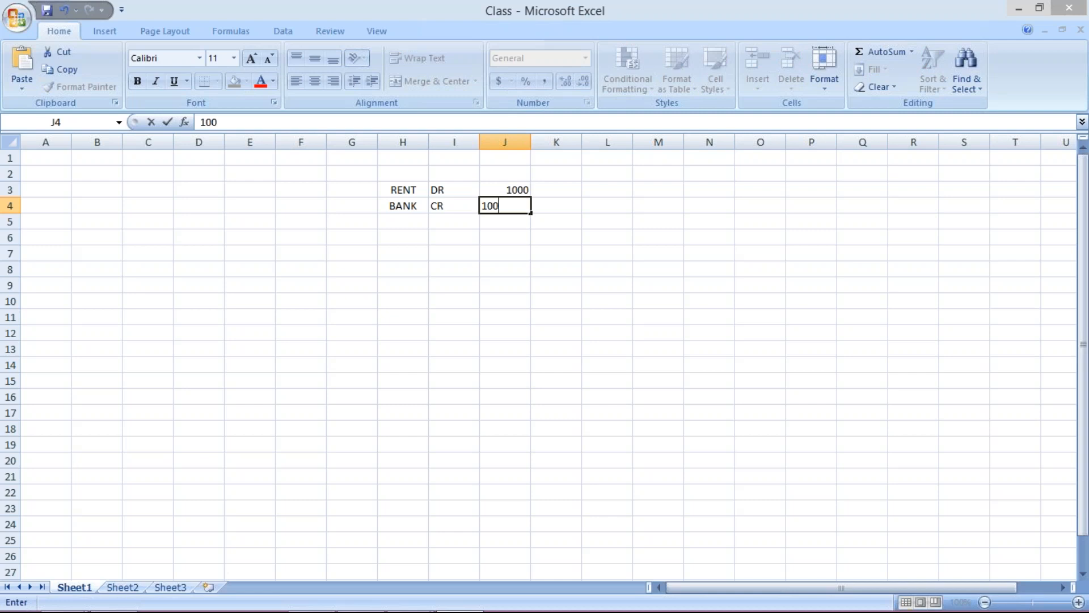
type("0")
key("Return")
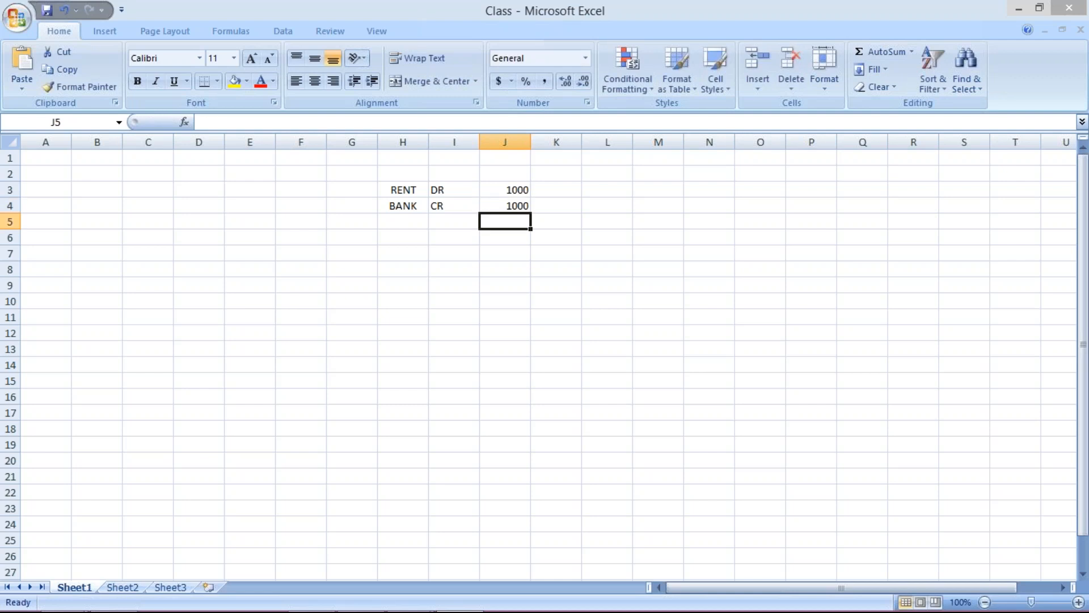
Enter the expense debit line EXP., DR., 1000 in cells H5 to J5
left_click(407, 222)
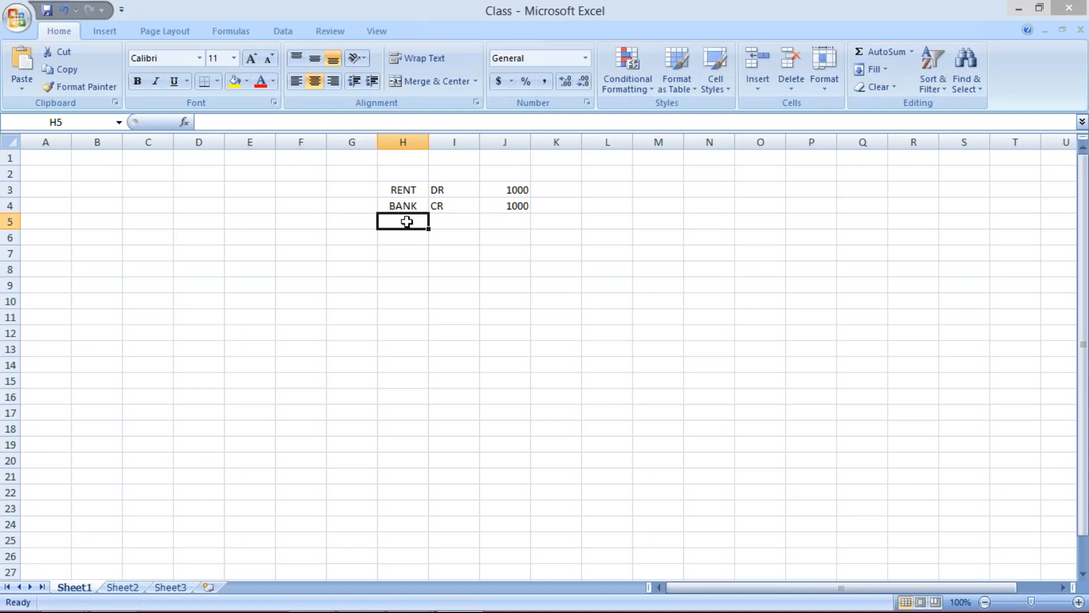
type("EX")
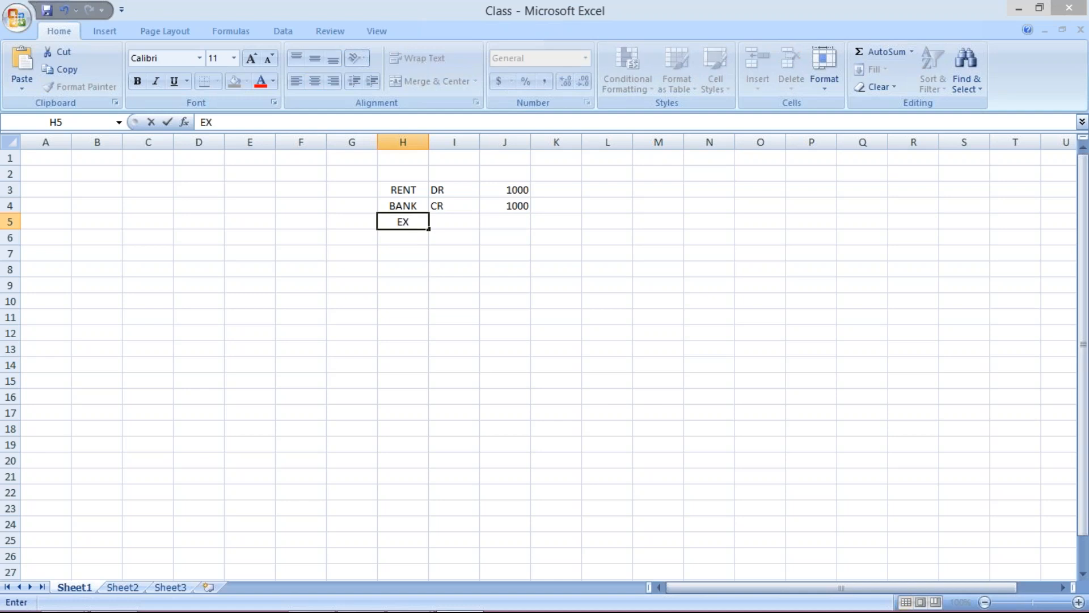
type("P.")
left_click(454, 224)
type("DR")
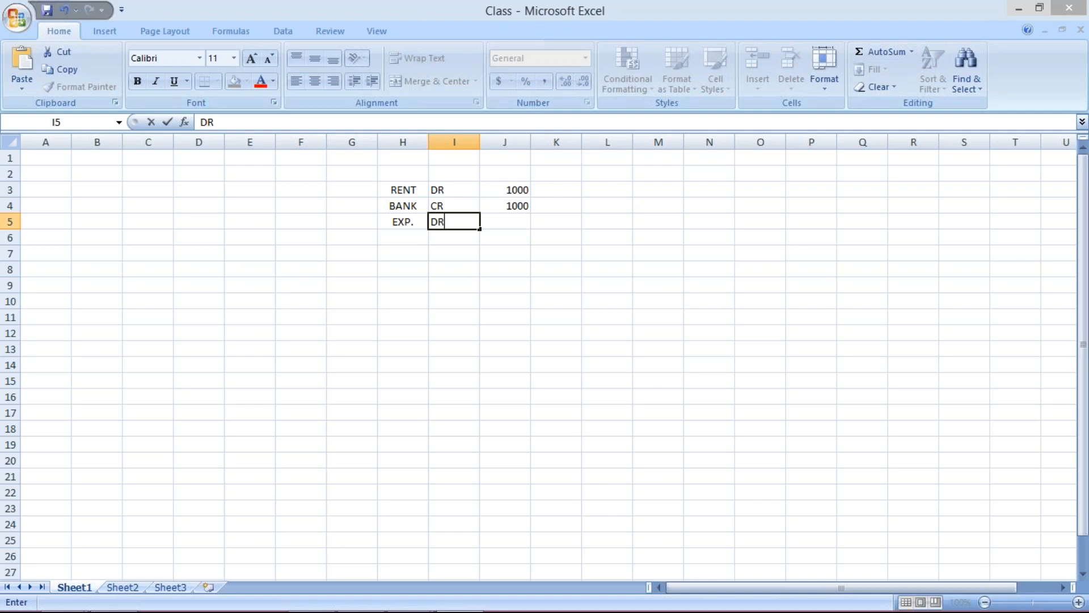
type(".")
key("Return")
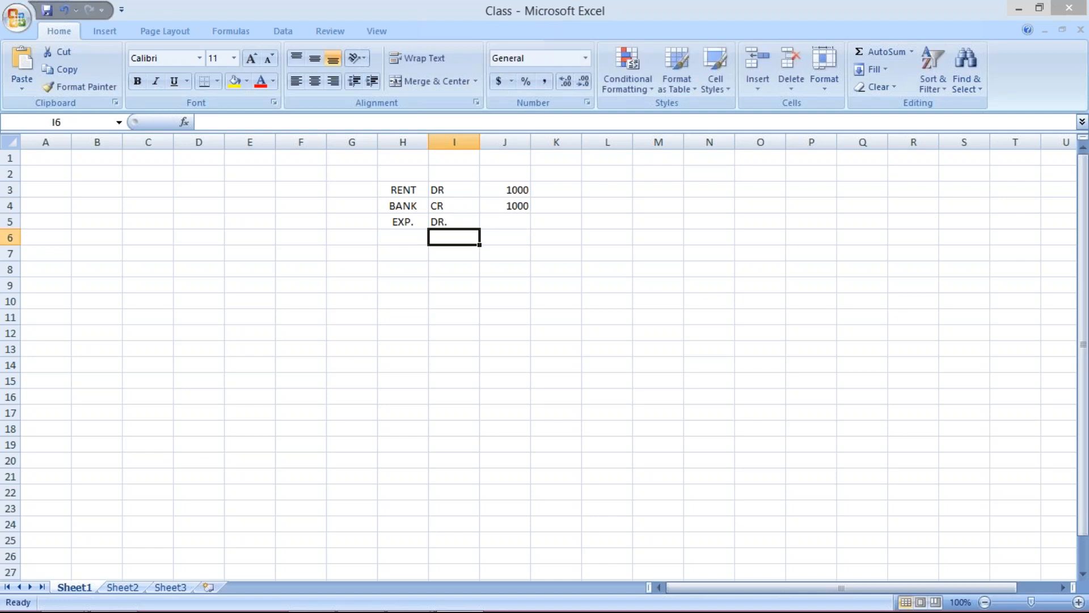
left_click(395, 239)
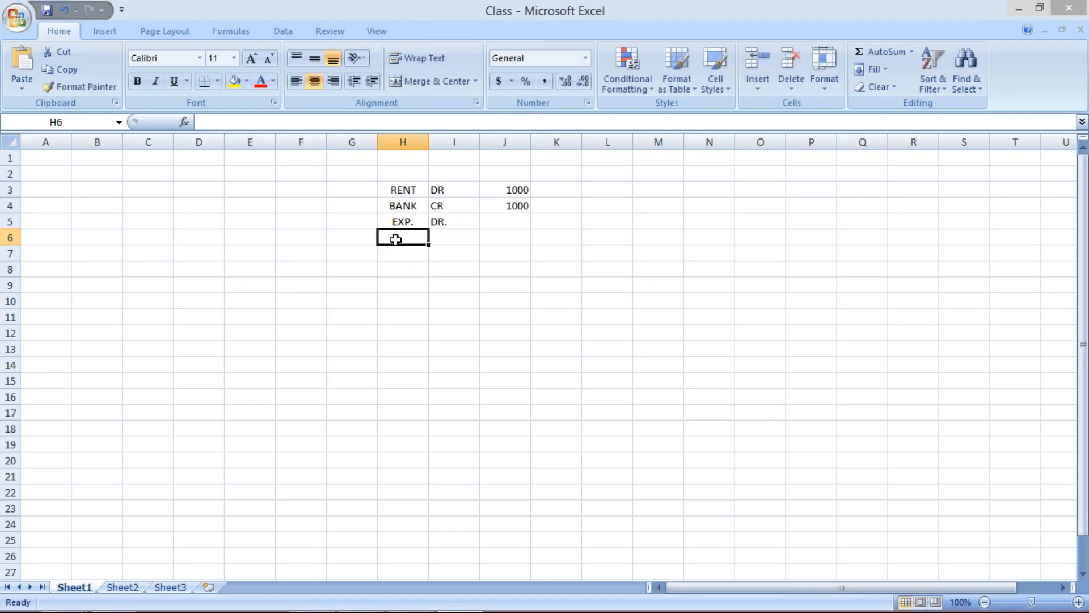
left_click(512, 222)
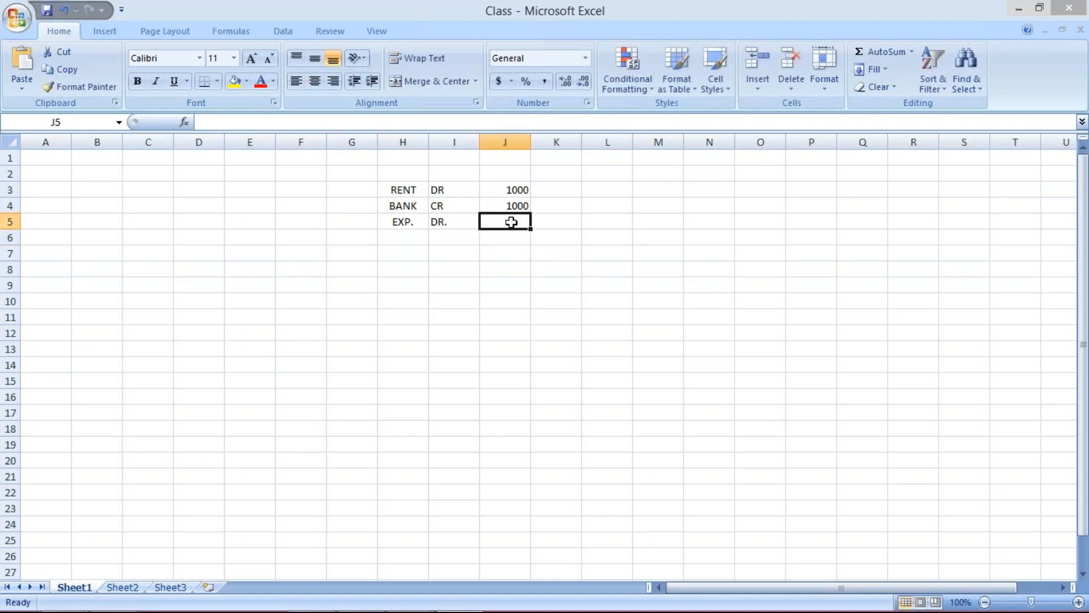
type("1000")
key("Return")
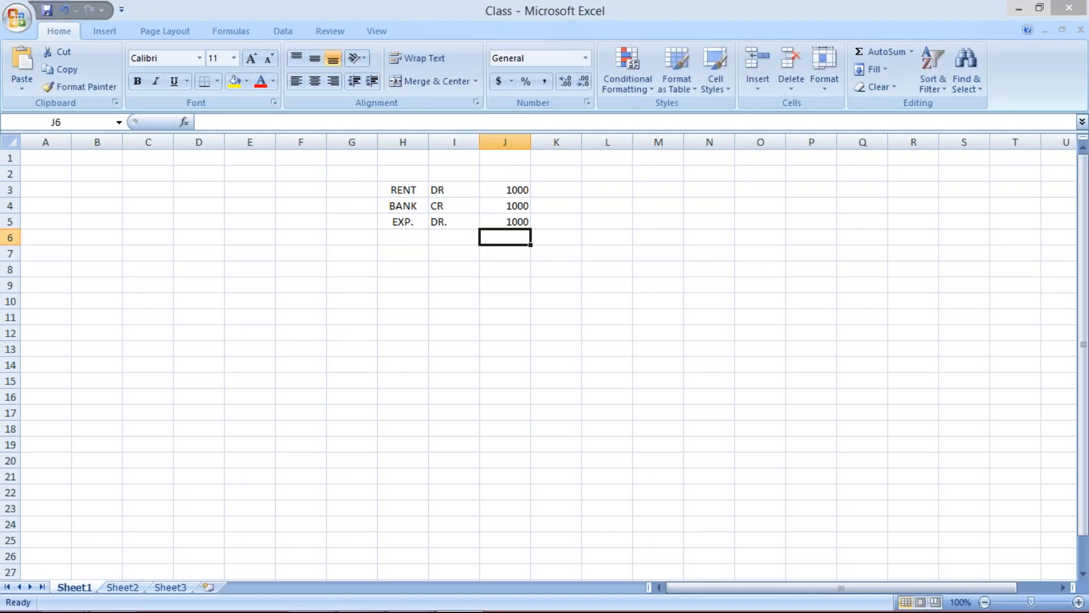
Move the BANK credit line from row 4 to row 6 and set its amount to 2000
left_click_drag(408, 207, 499, 207)
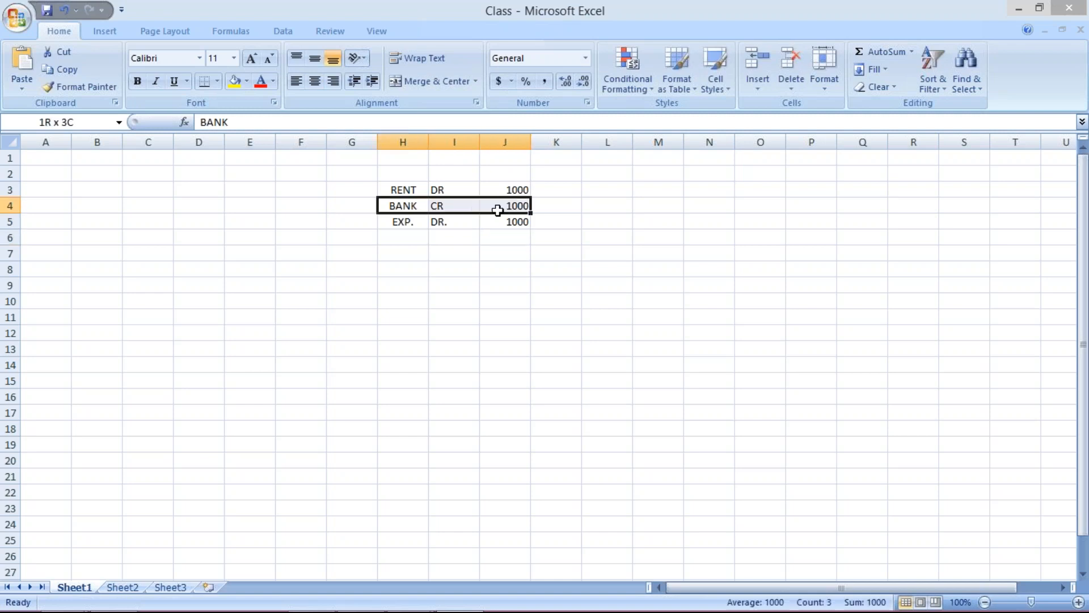
key("ctrl+c")
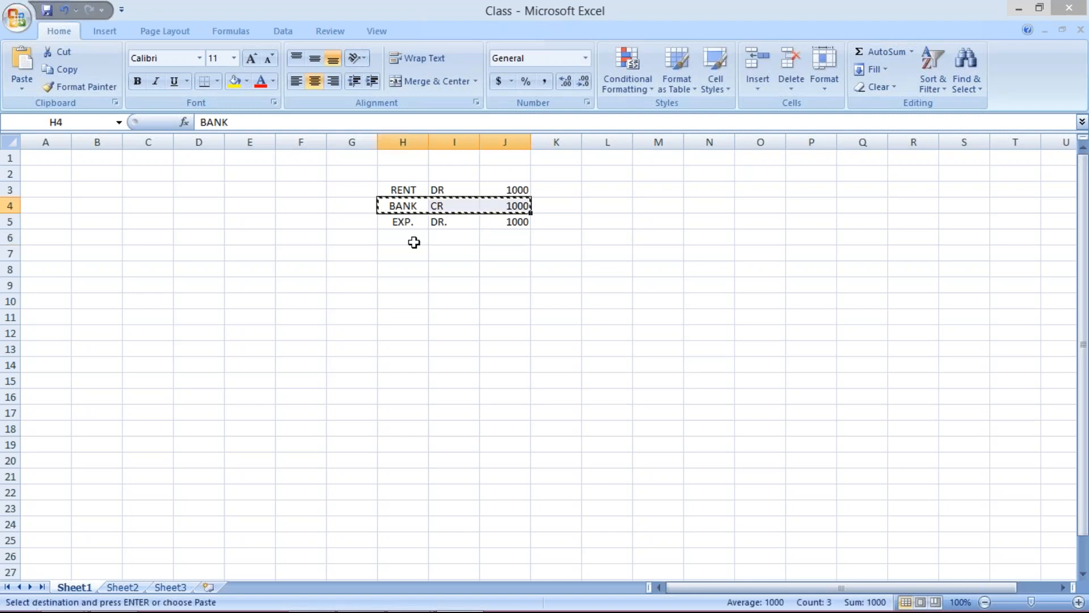
left_click(415, 241)
key("Return")
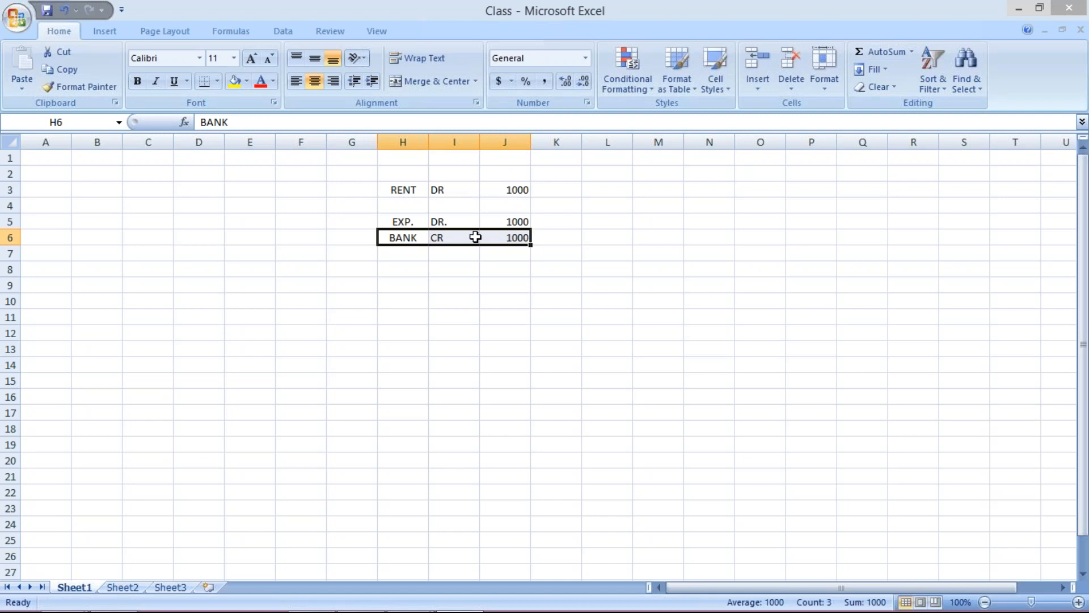
left_click(512, 237)
type("2000")
key("Return")
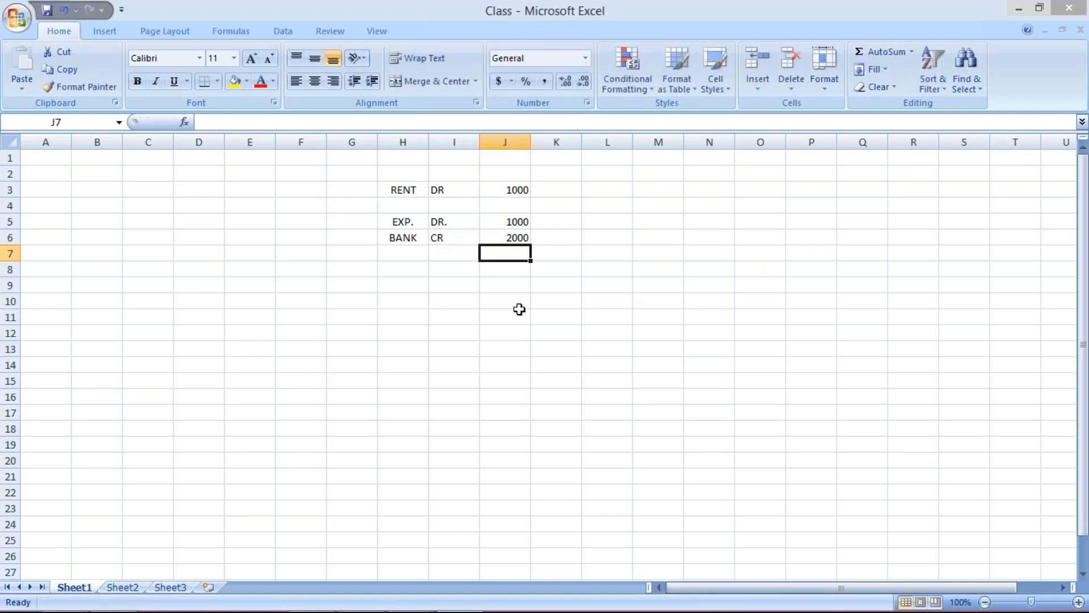
Undo the BANK line's amount change and its move to row 6
left_click(413, 220)
left_click_drag(417, 204, 489, 194)
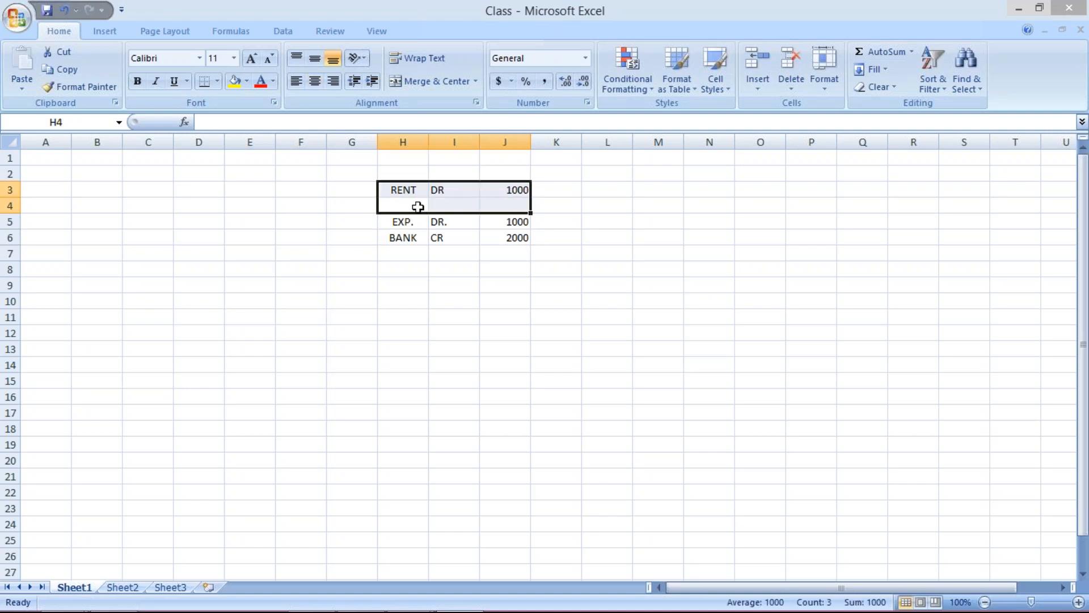
key("ctrl+z")
key("ctrl+z")
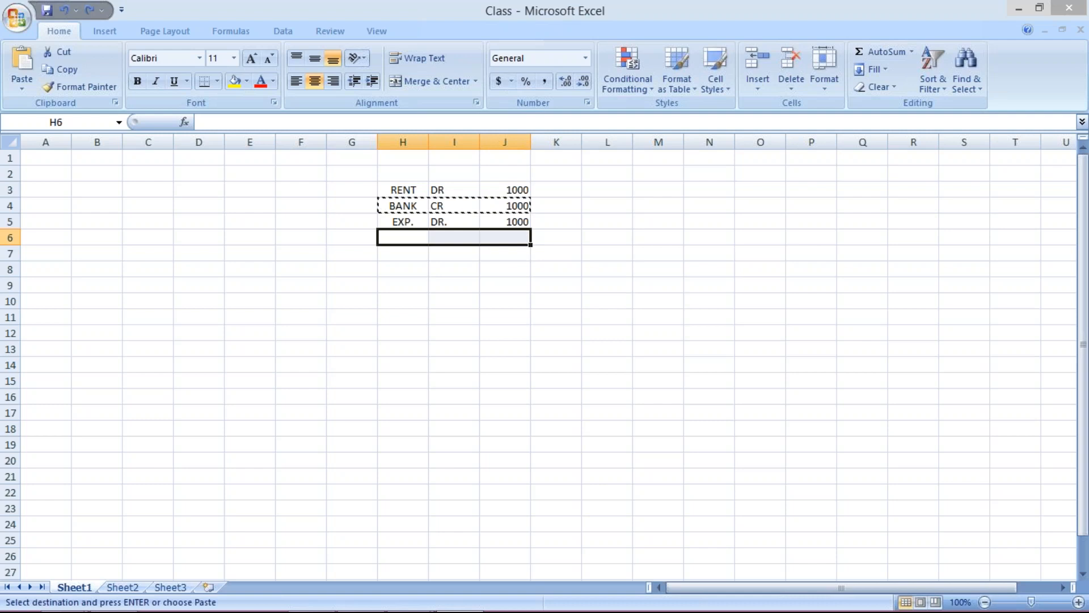
Enter a second bank credit line BANK, CR, 1000 in H6 to J6, and select each debit-credit pair in turn
left_click(409, 237)
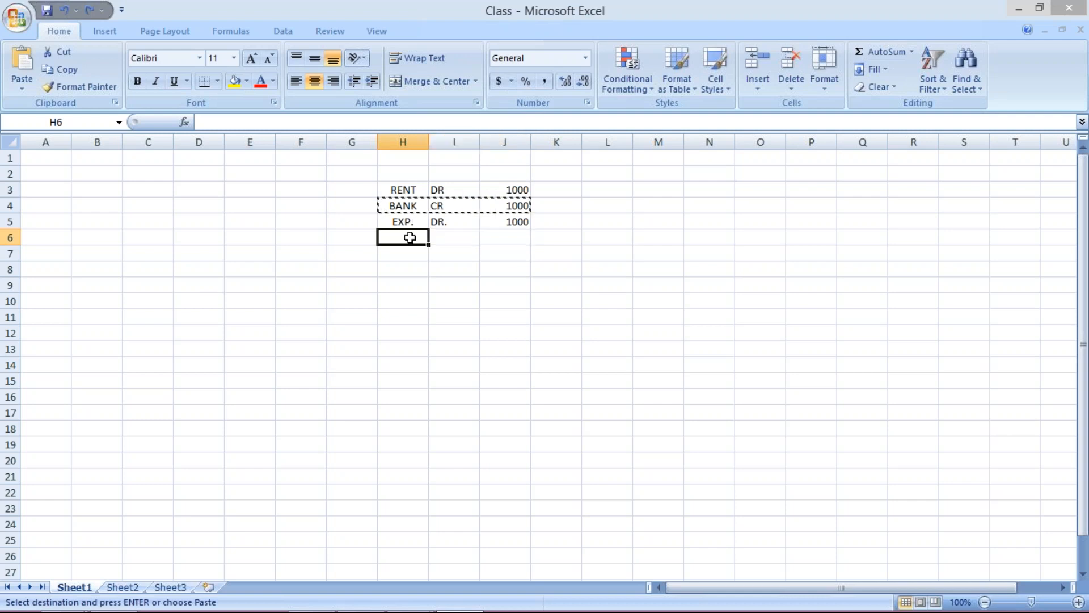
type("BANK")
left_click(451, 241)
type("CR")
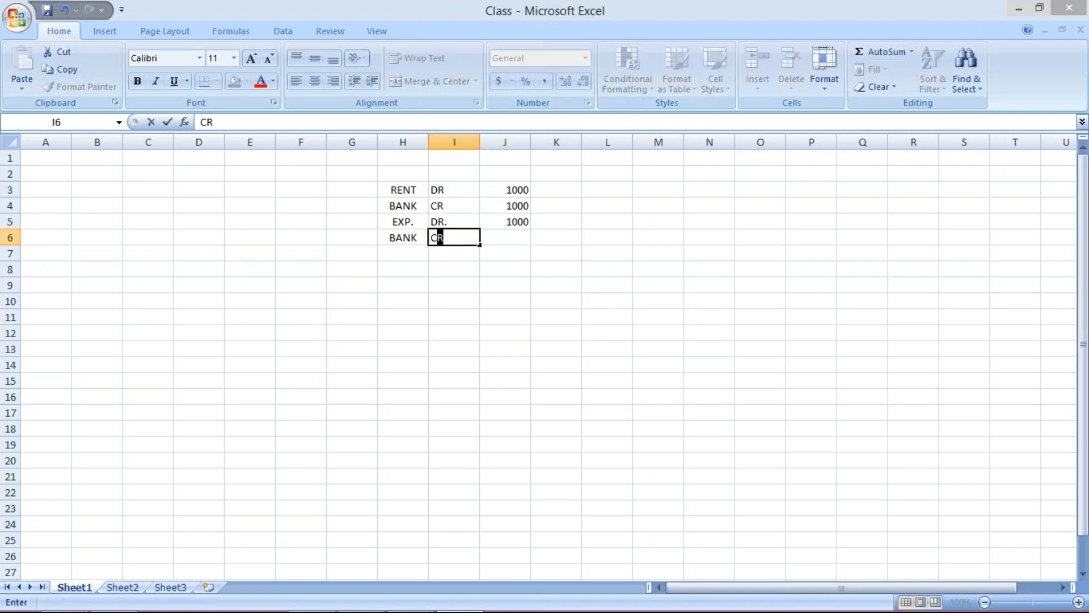
key("Tab")
type("1000")
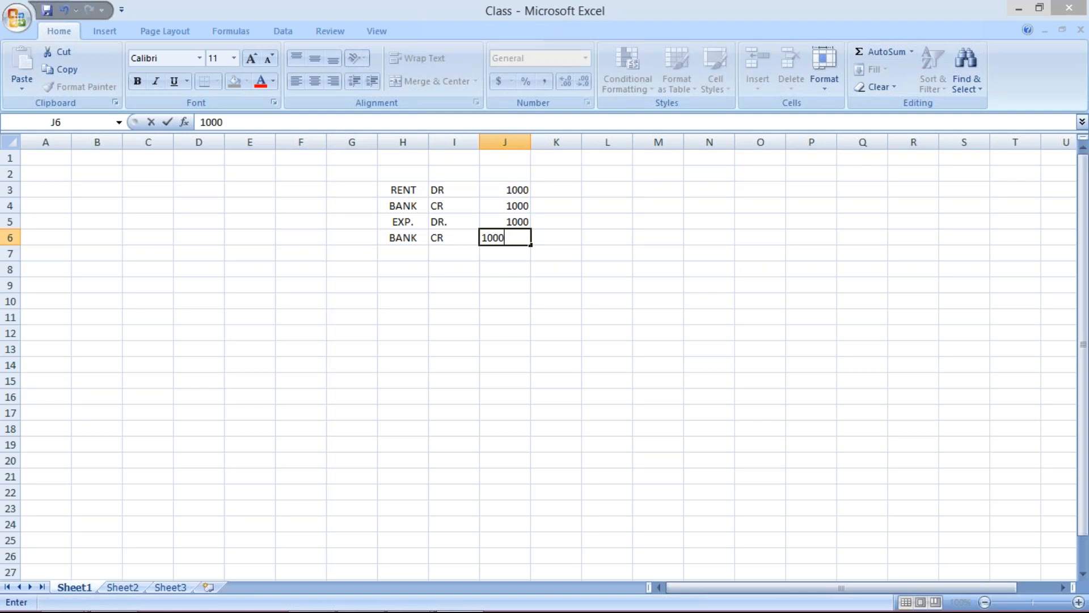
key("Return")
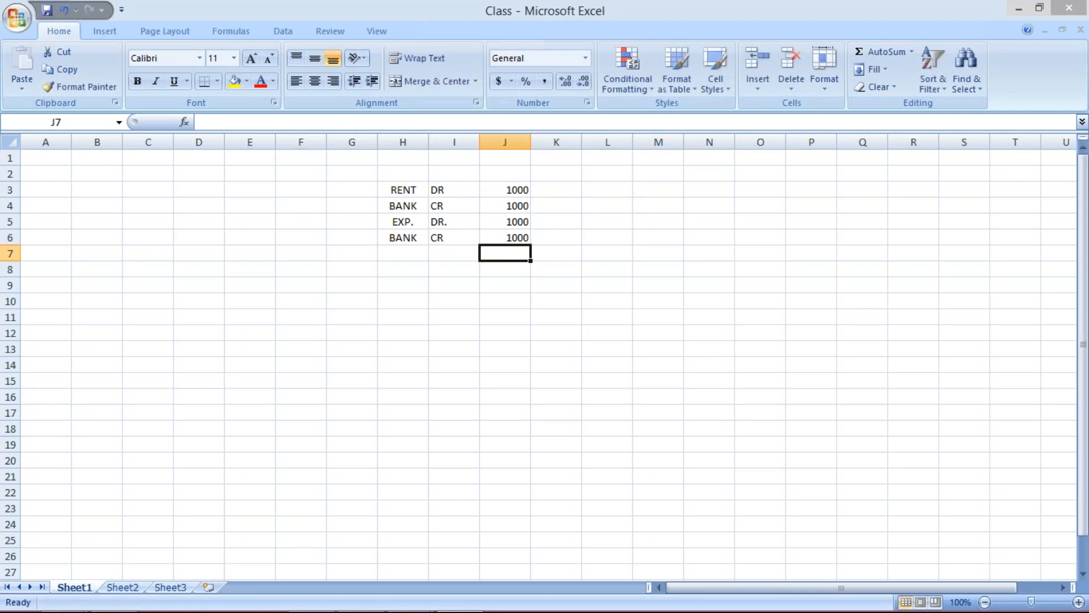
left_click_drag(389, 186, 487, 205)
left_click_drag(413, 219, 492, 241)
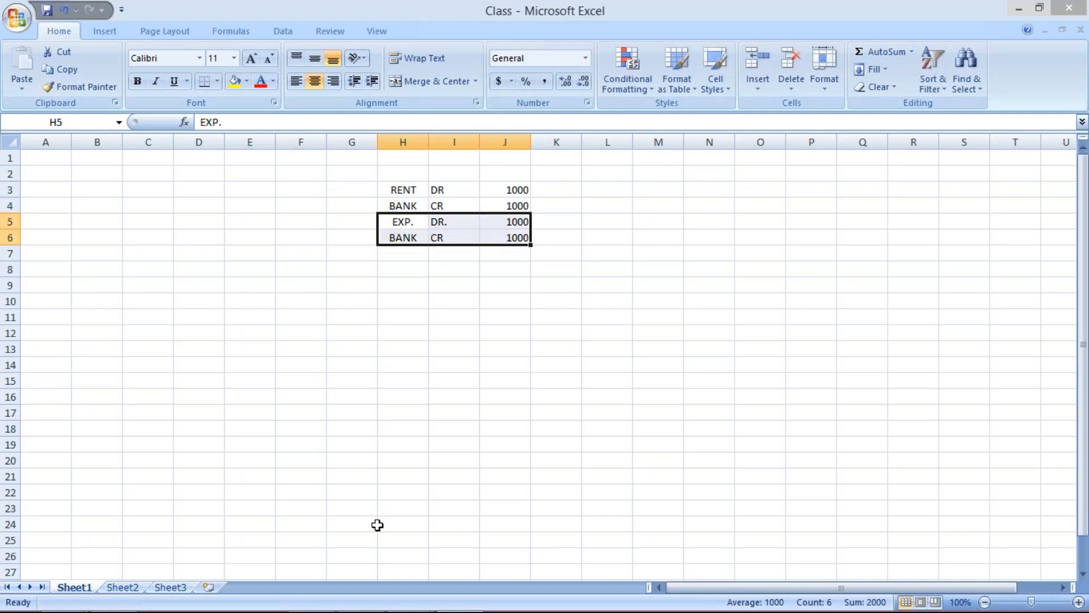
Point out the rent debit line's account and amount, and switch to SAP's Enter G/L Account Posting window
left_click(403, 187)
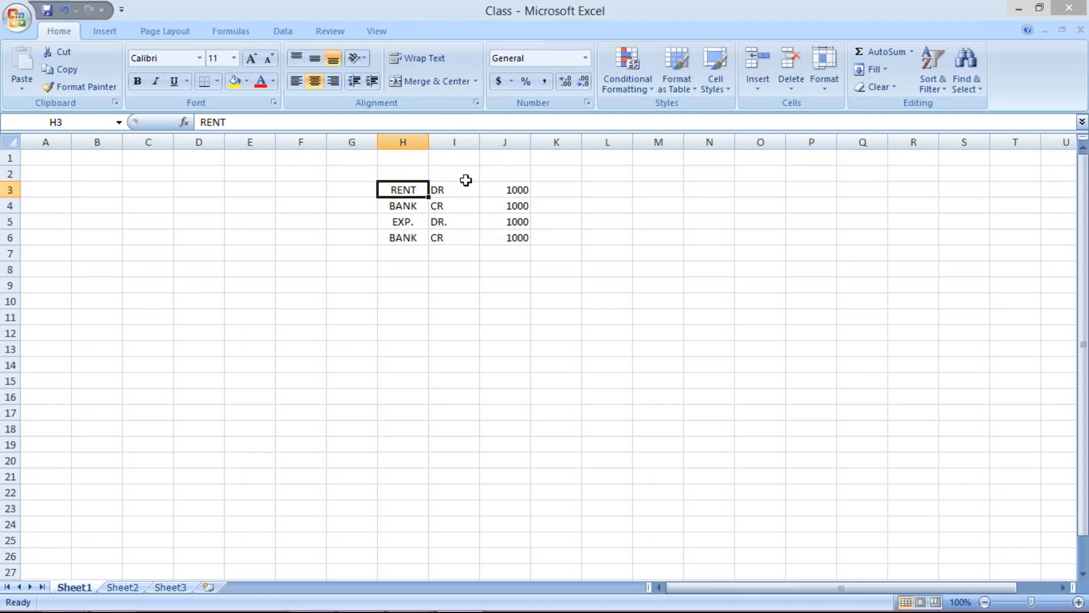
left_click(502, 192)
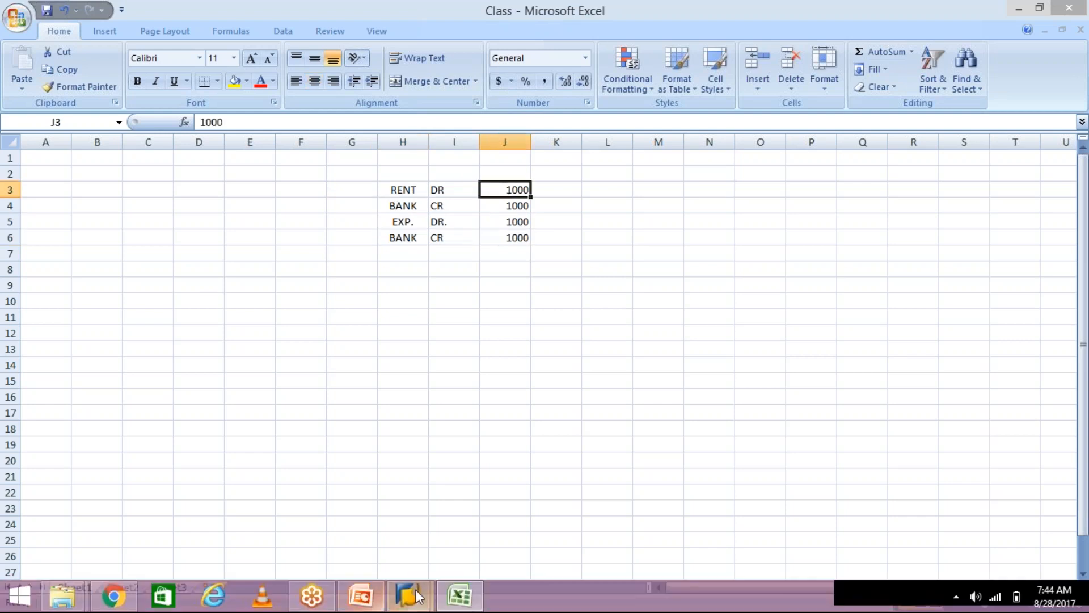
left_click(413, 591)
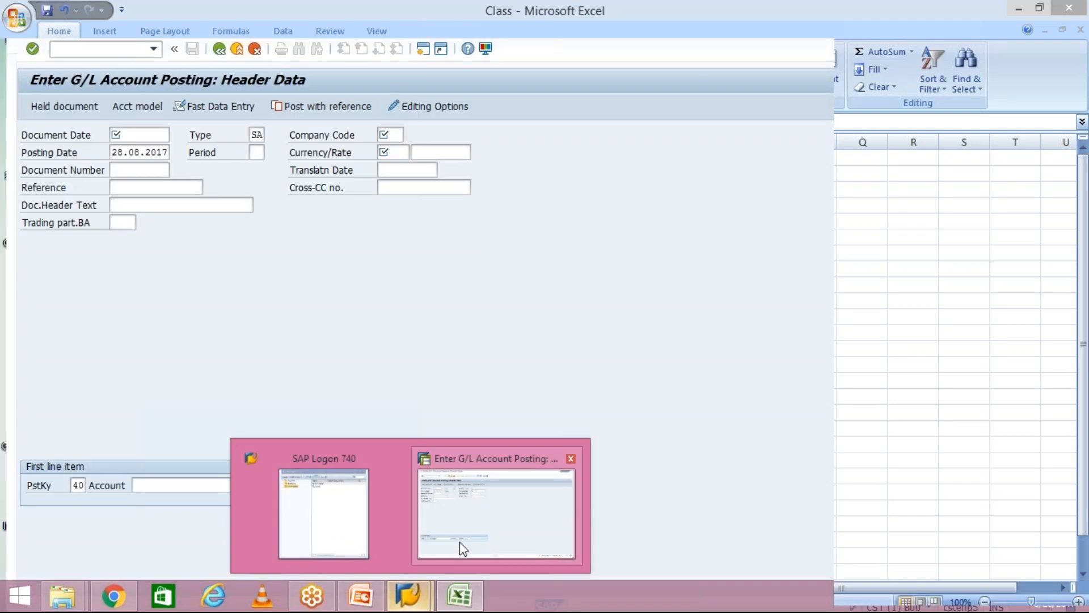
left_click(459, 543)
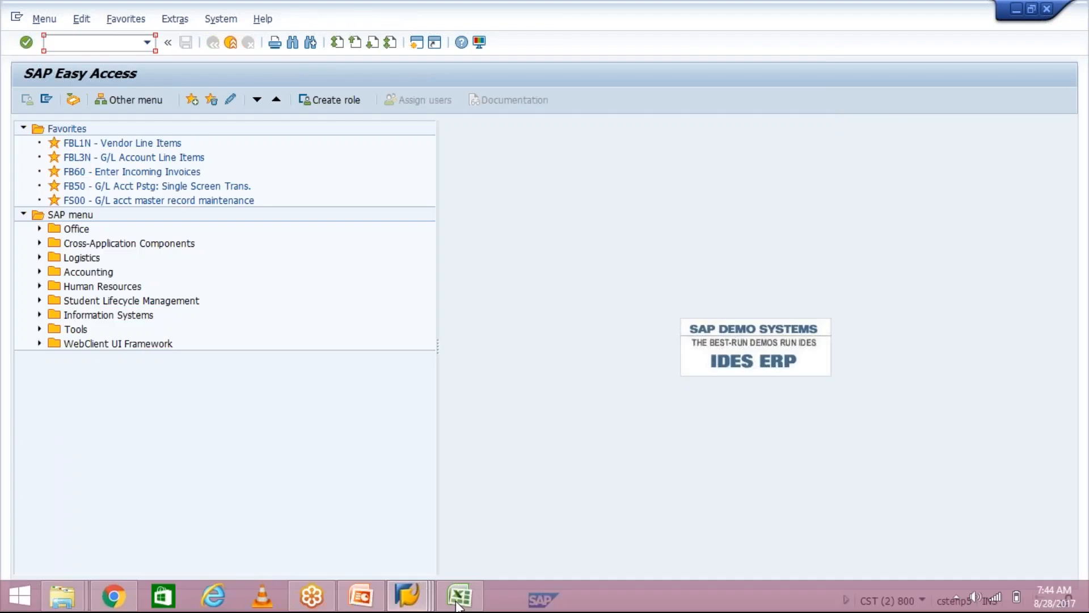
Return to the Excel sheet and select the rent-bank and expense-bank pairs in turn to compare the two entries
left_click(459, 598)
left_click(408, 222)
left_click(499, 238)
left_click_drag(397, 187, 492, 200)
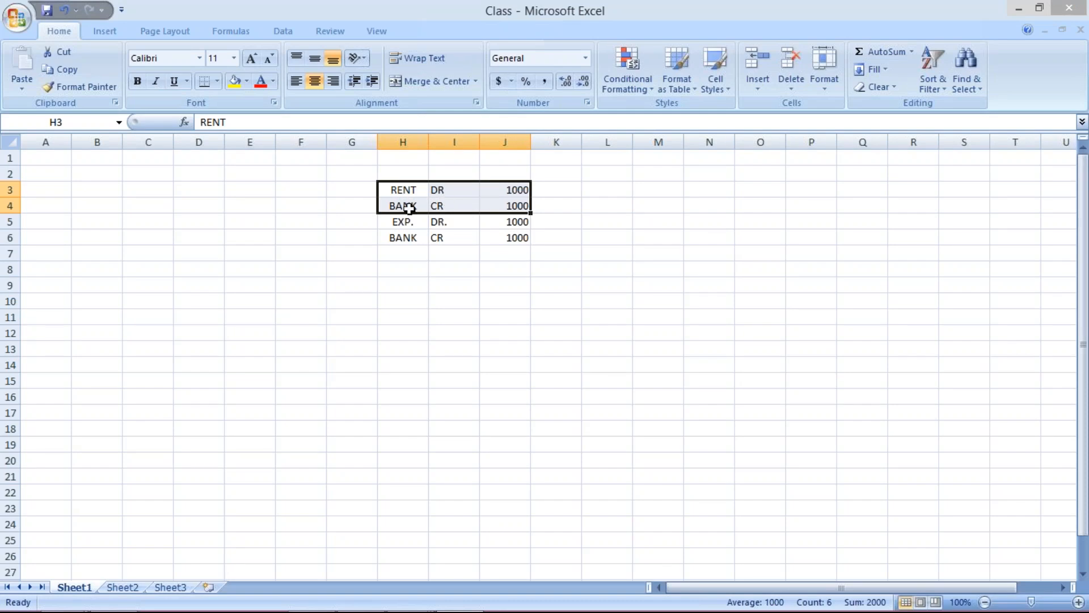
left_click_drag(399, 190, 496, 197)
left_click_drag(402, 220, 513, 238)
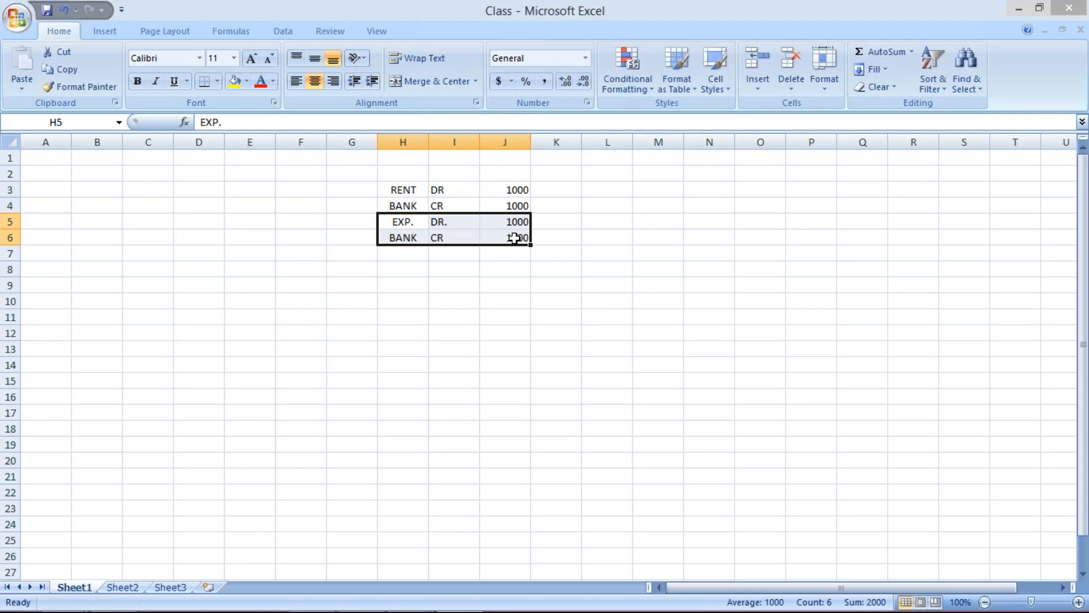
left_click(398, 159)
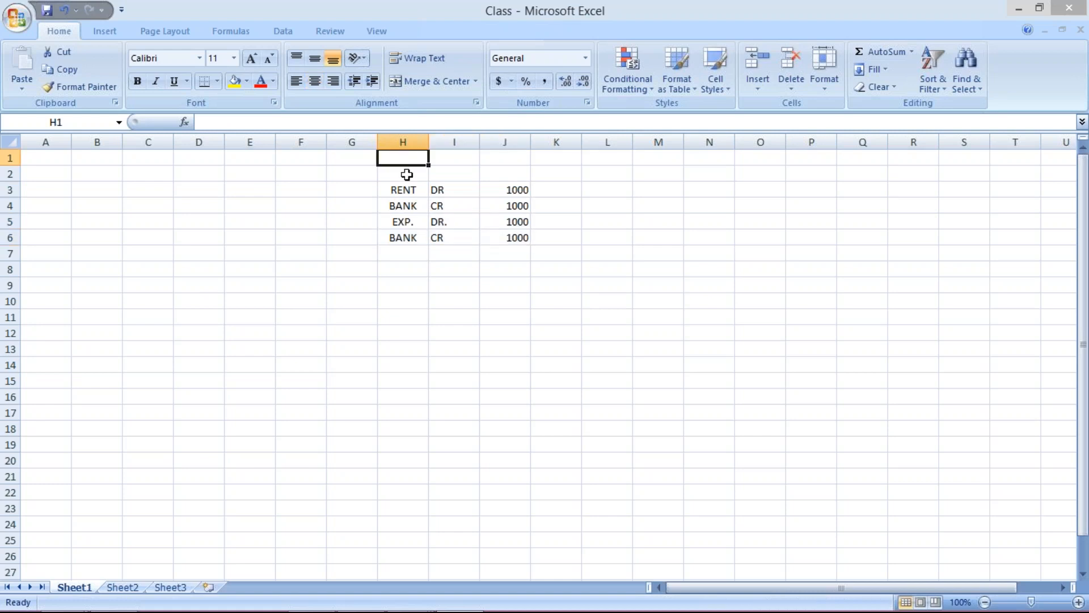
left_click(406, 194)
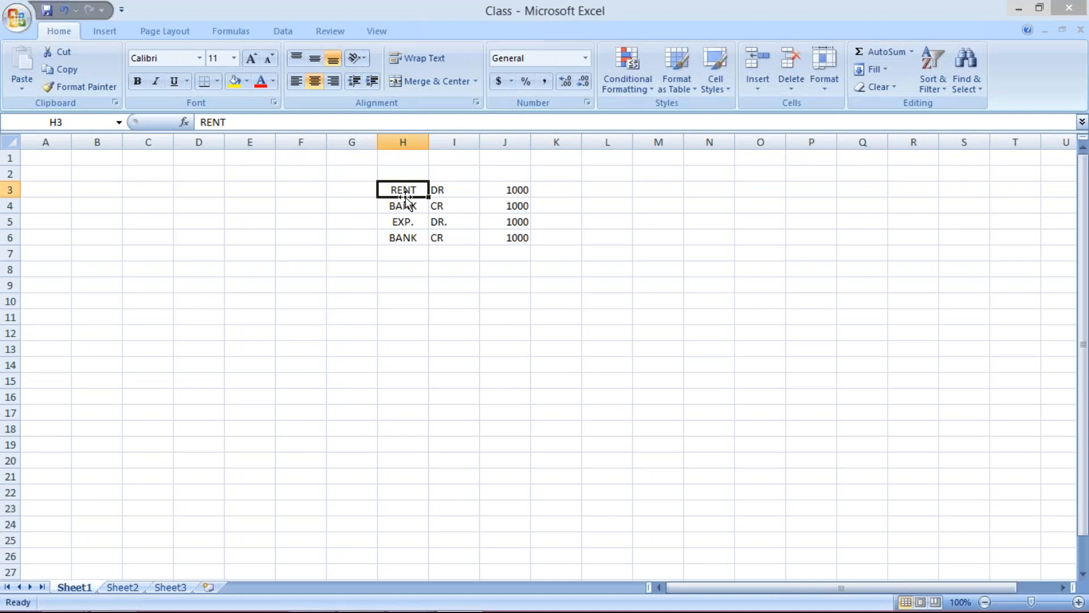
left_click(406, 221)
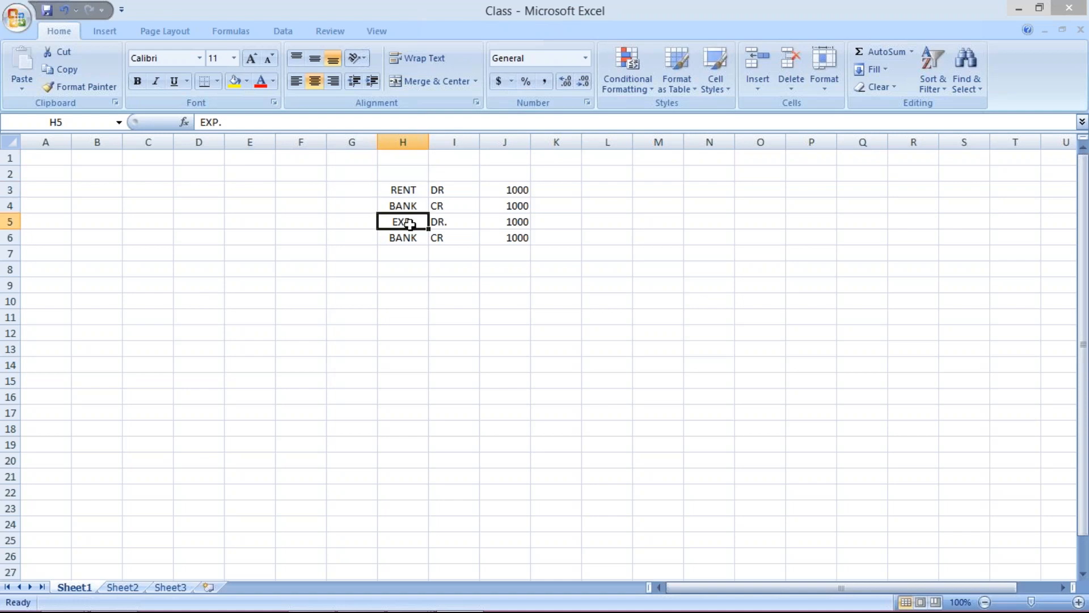
left_click(471, 235)
left_click_drag(418, 222, 521, 239)
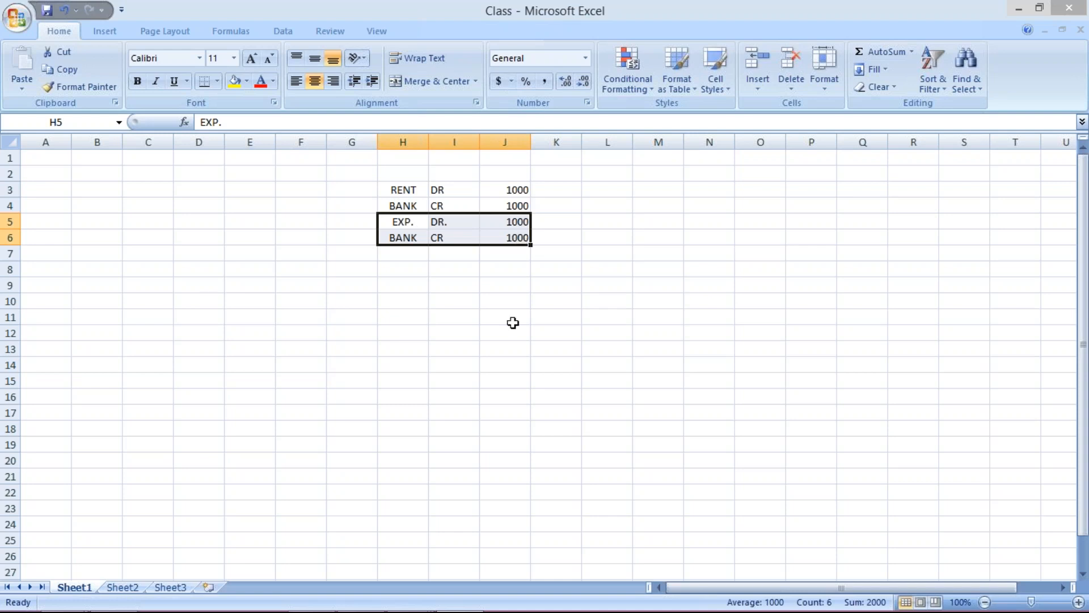
Switch to SAP's Enter G/L Account Posting window and examine the document date and document number fields
left_click(427, 604)
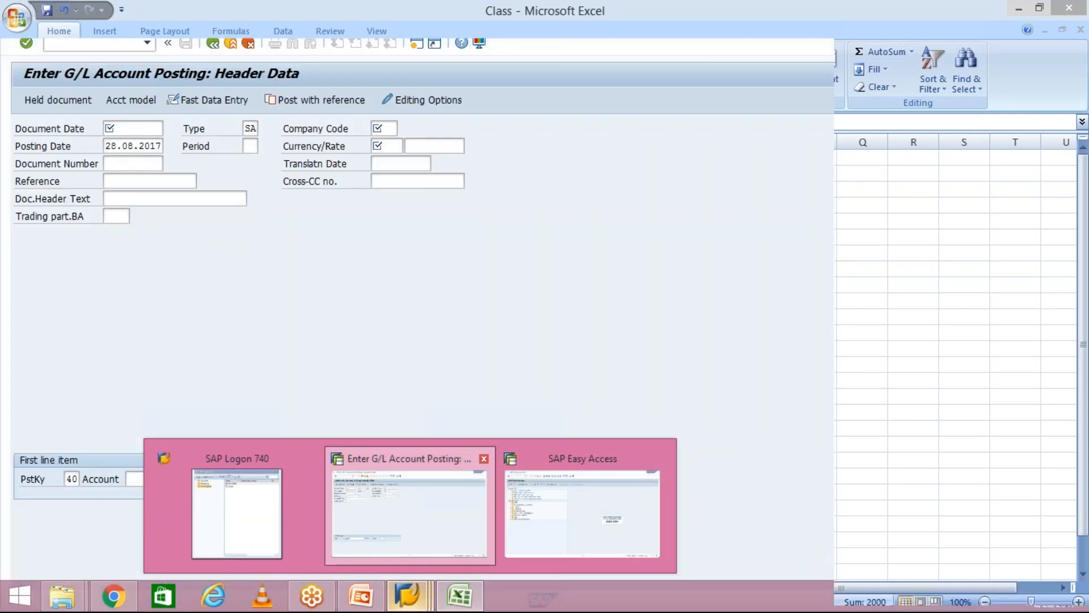
left_click(431, 518)
left_click(119, 123)
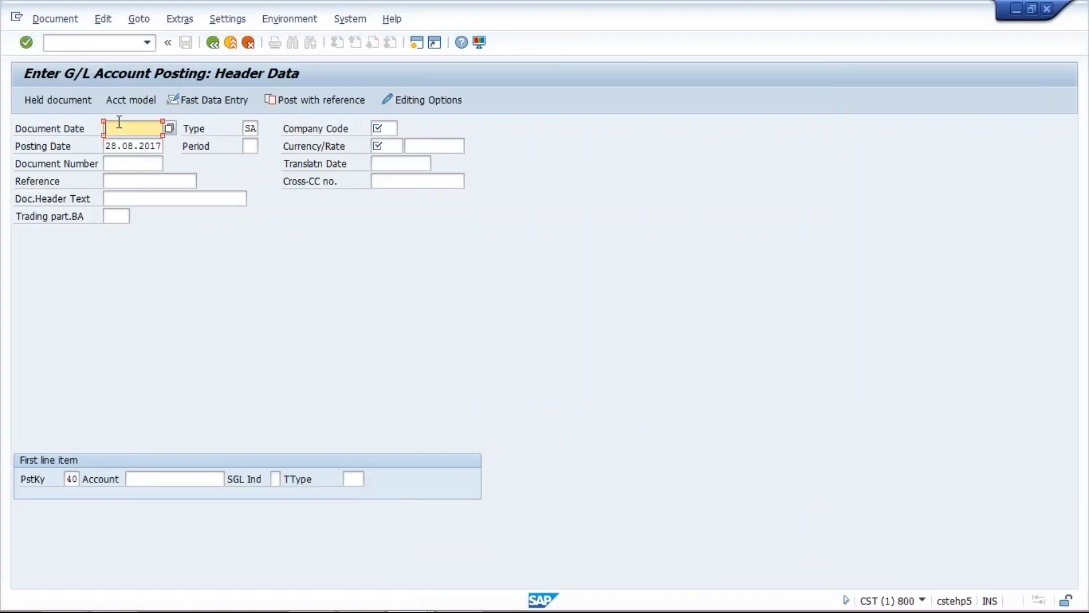
left_click(129, 165)
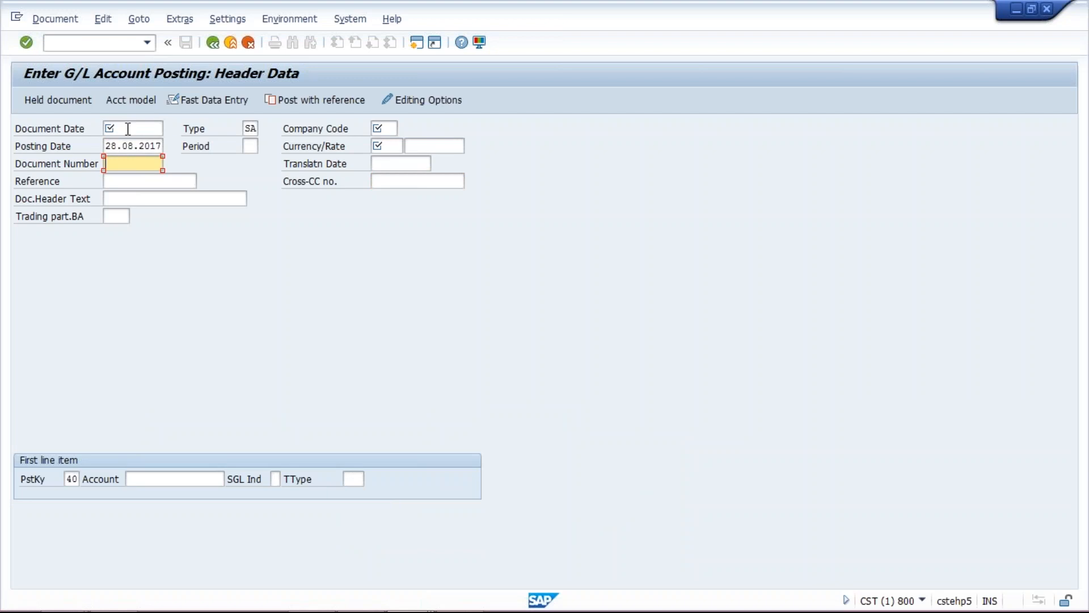
left_click(128, 128)
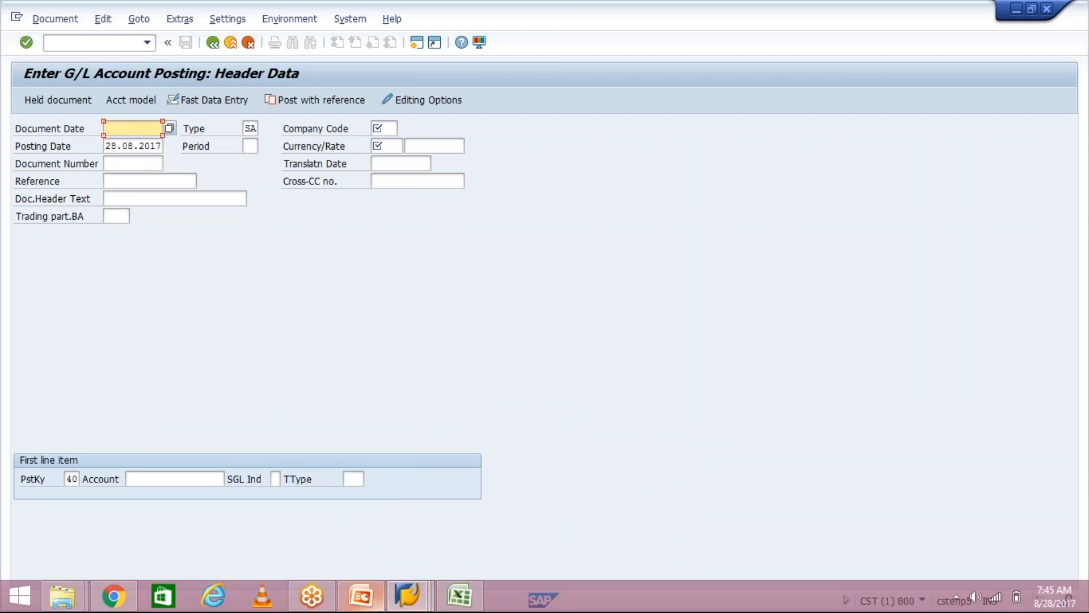
Check the rent account and its debit amount in the Excel sheet, and return to SAP's G/L posting header
left_click(460, 596)
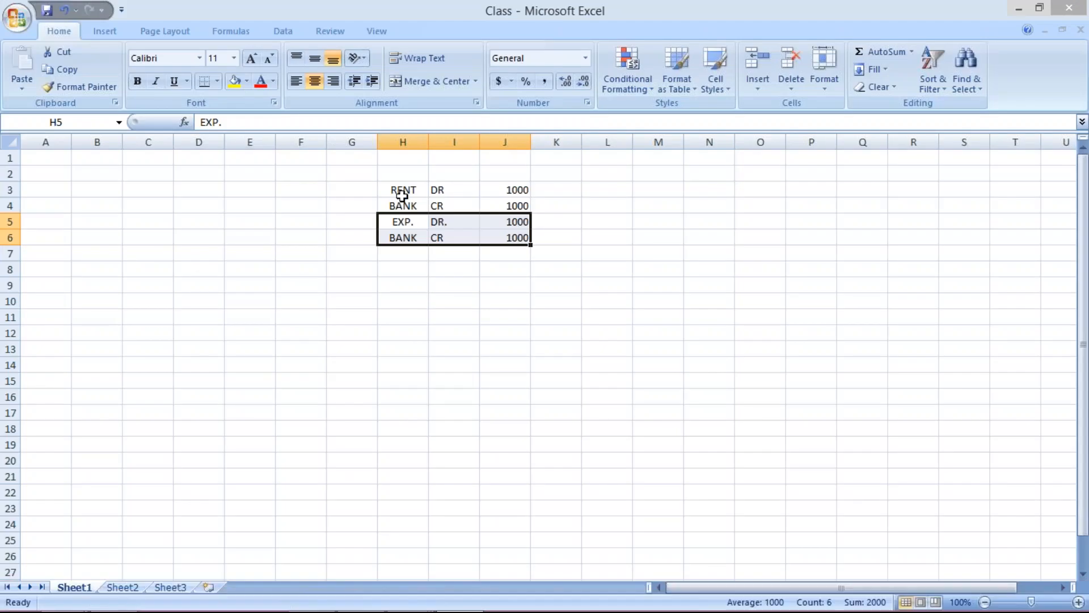
left_click(399, 185)
left_click(500, 193)
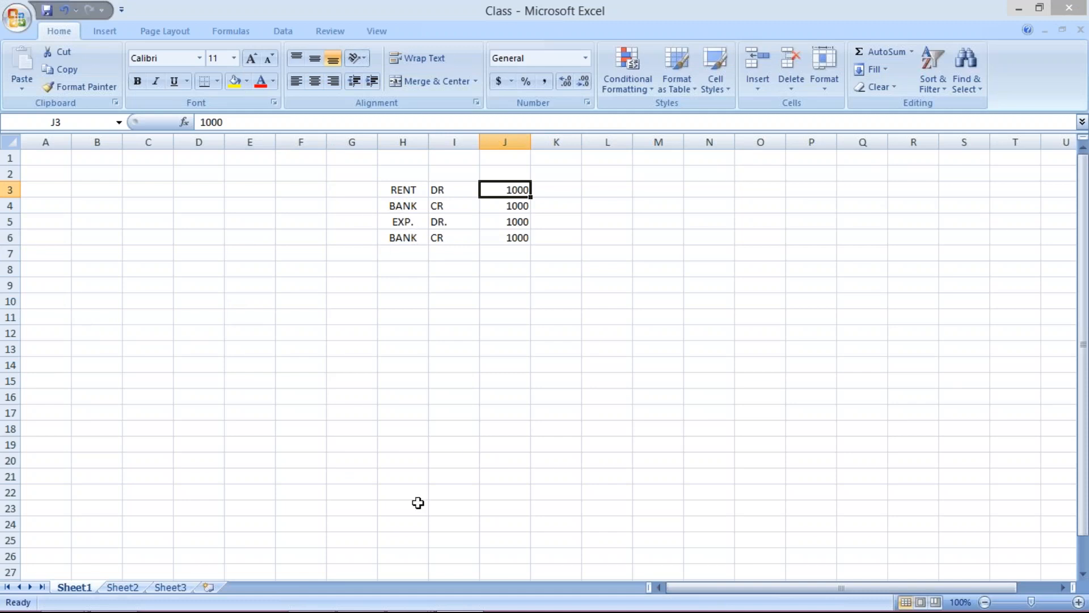
left_click(401, 595)
left_click(414, 528)
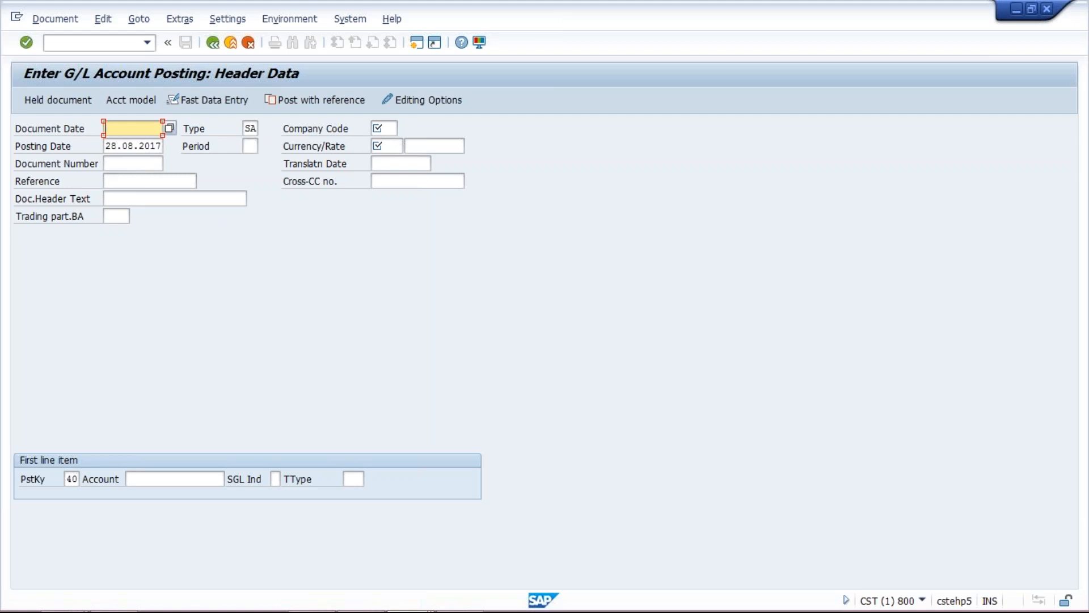
Examine the reference, header text and posting date fields, and compare the posting date with the system date
left_click(139, 182)
left_click(153, 197)
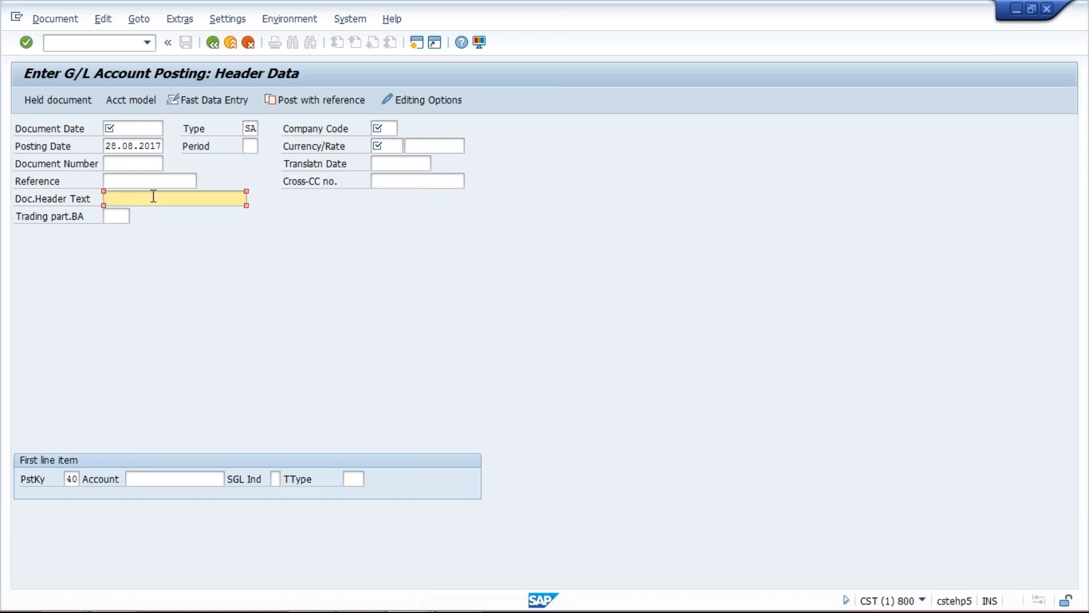
left_click(141, 147)
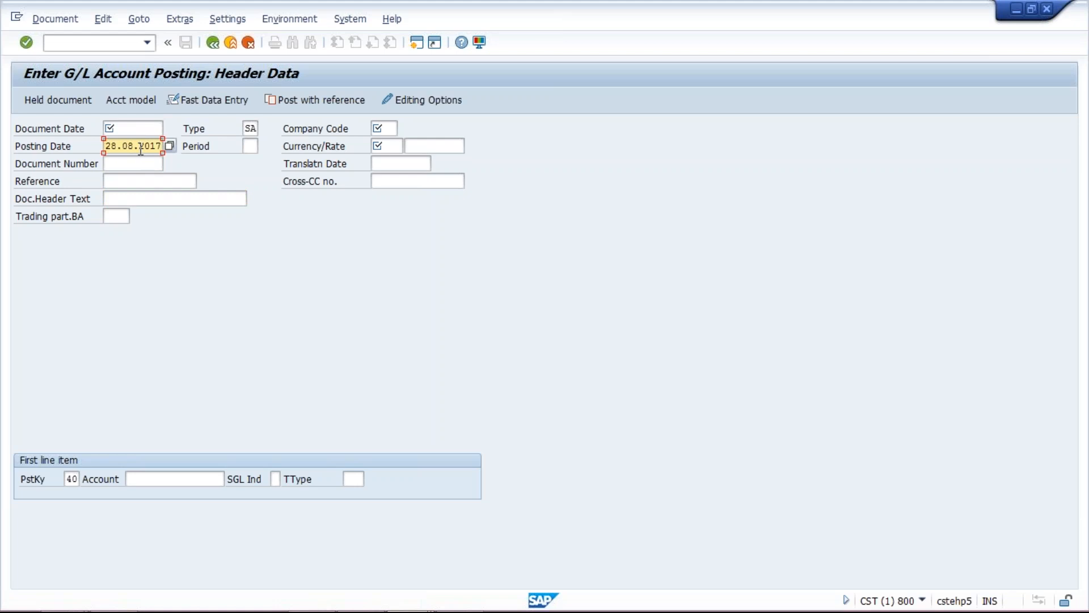
mouse_move(616, 609)
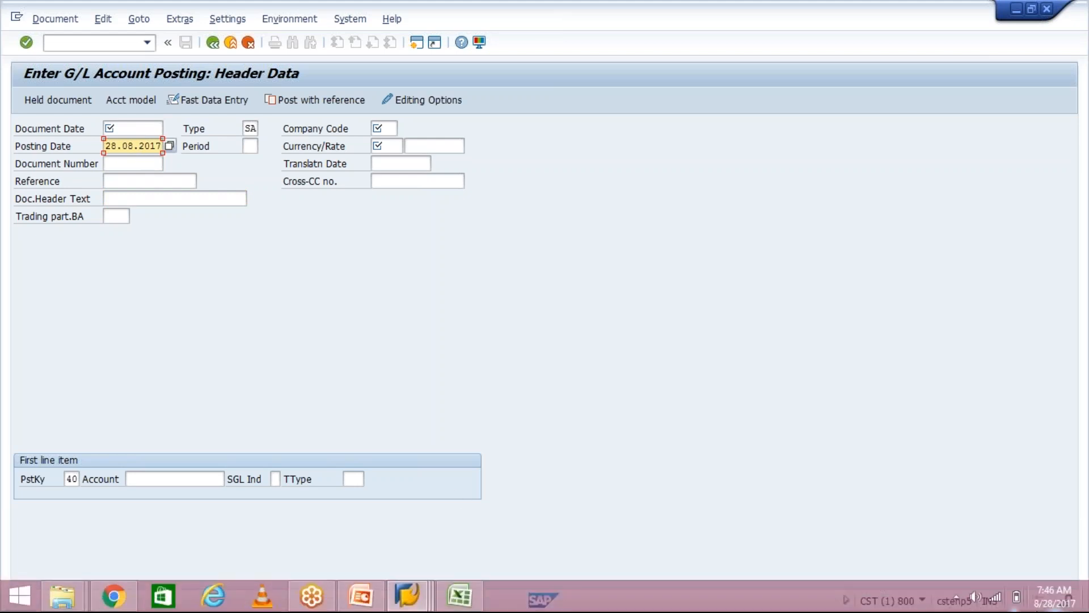
mouse_move(1040, 607)
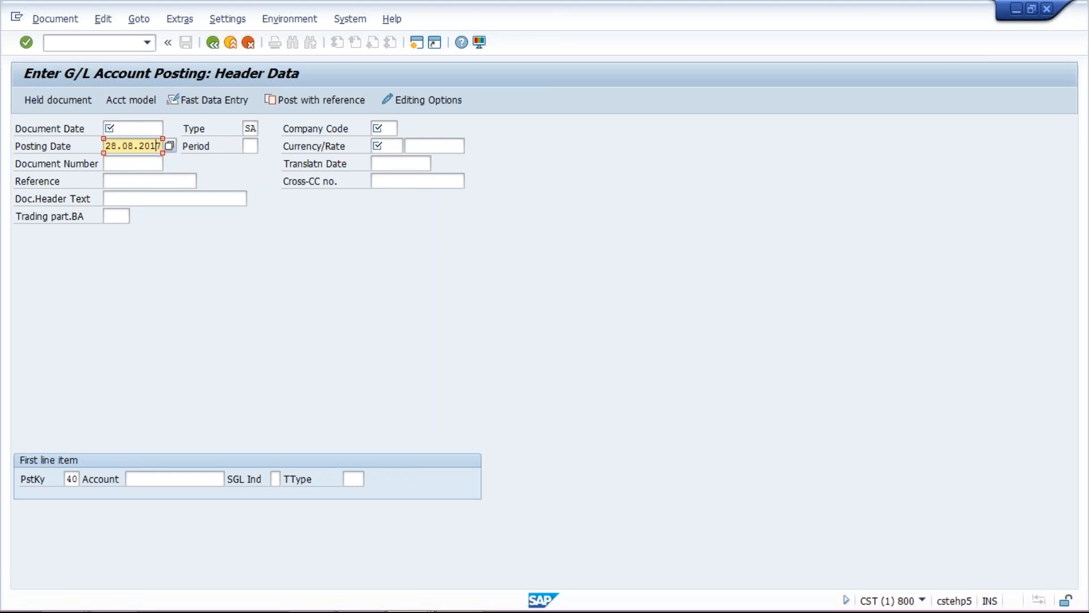
Set the document date to 28.08.2017 in the posting header
left_click(132, 130)
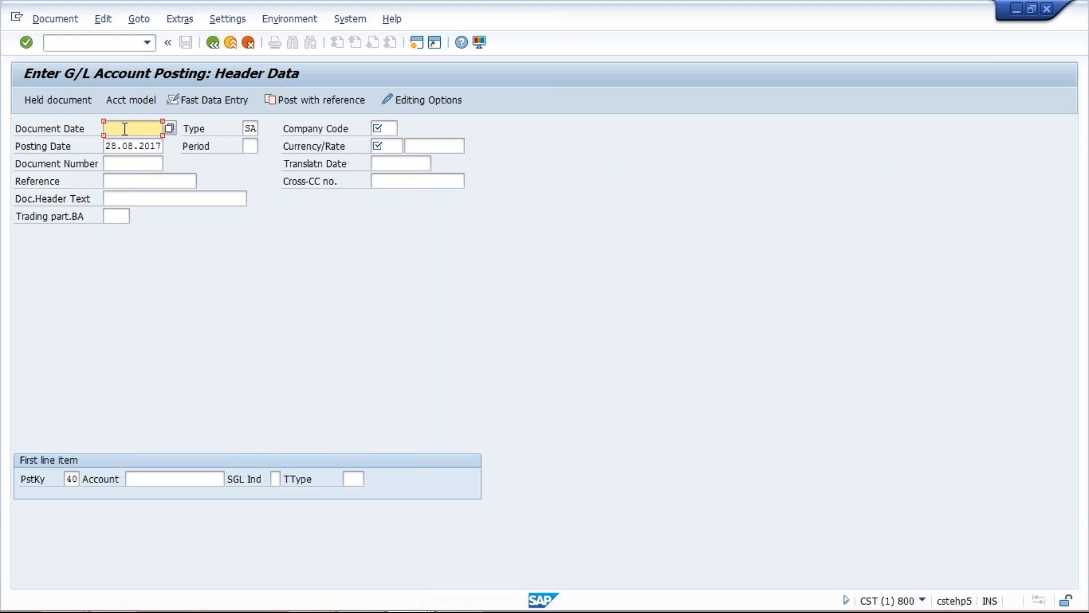
type("2")
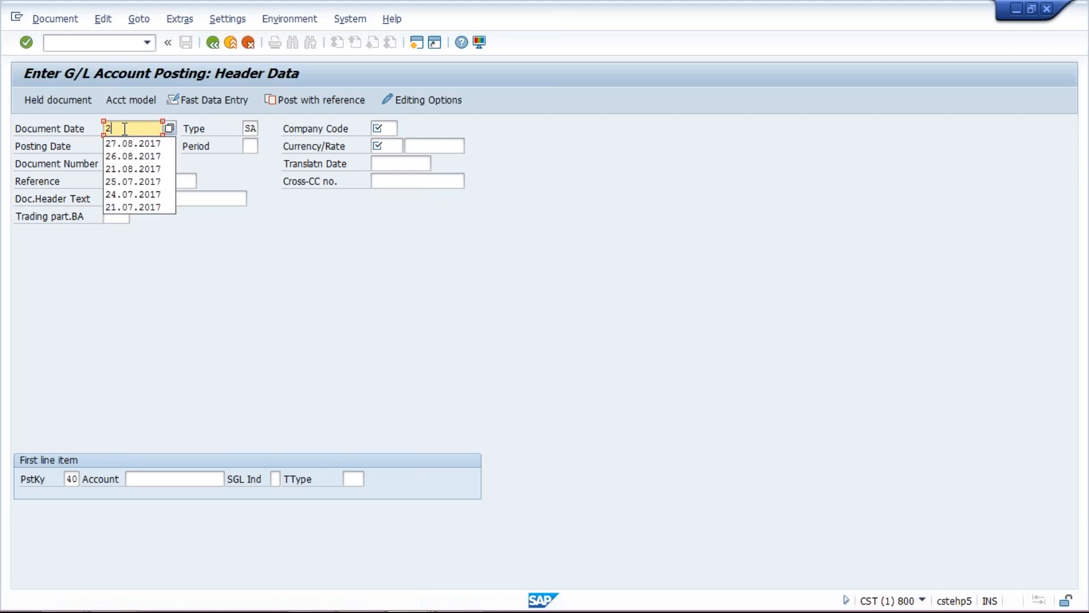
type("8.08")
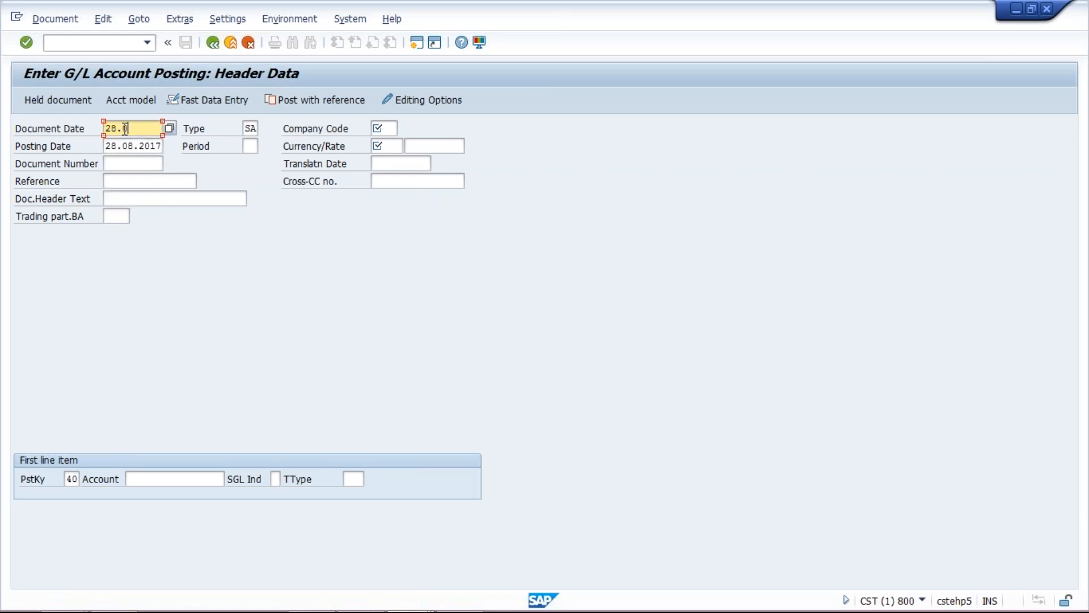
type(".2017")
Check the document type SA and set the company code to TM10
left_click(253, 128)
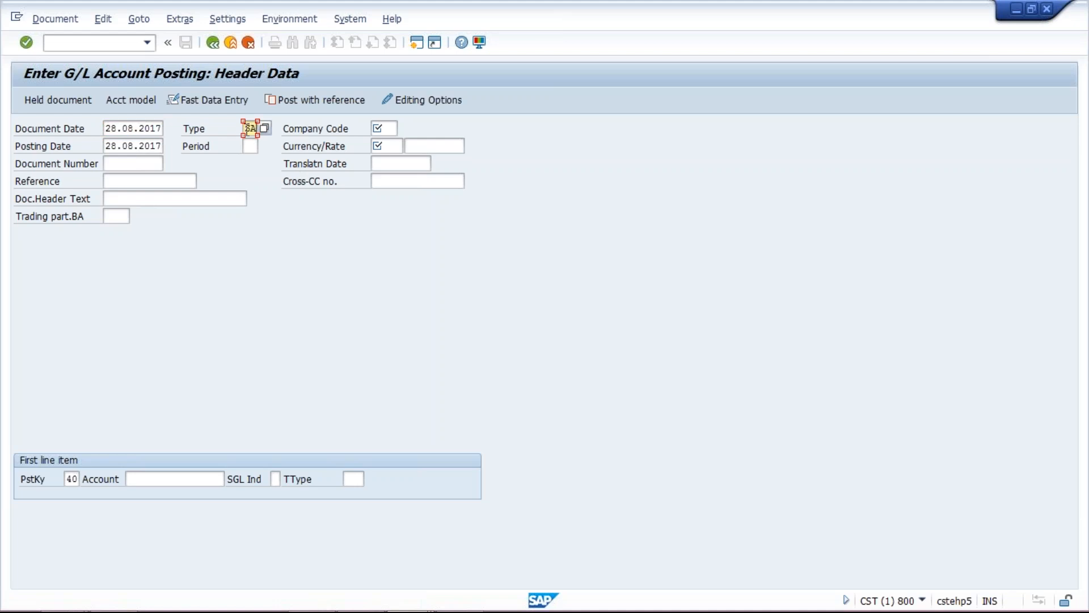
double_click(253, 128)
left_click(246, 128)
key("Tab")
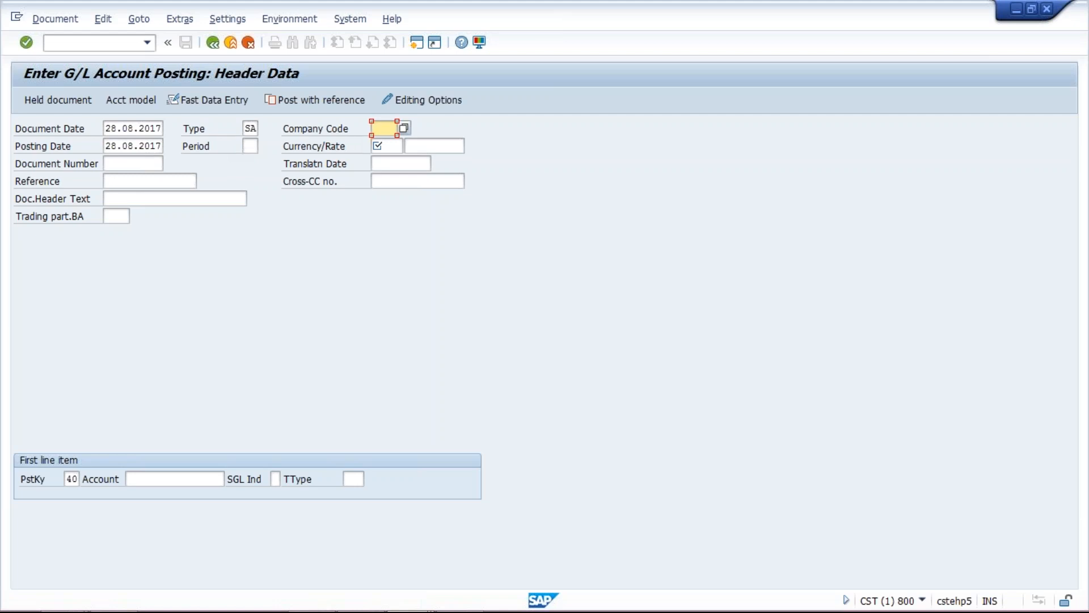
type("T")
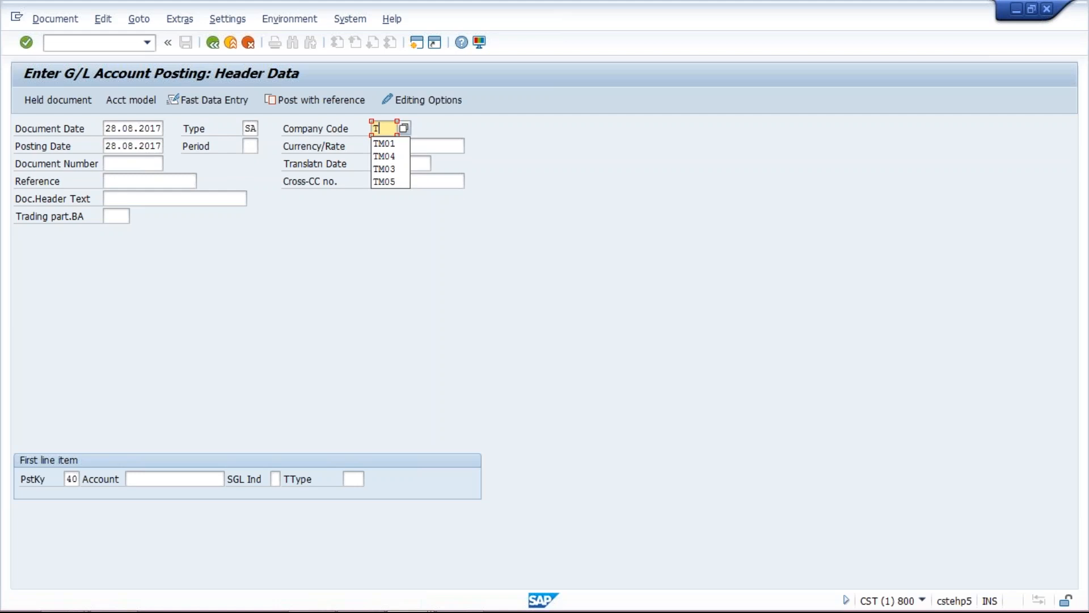
type("M10")
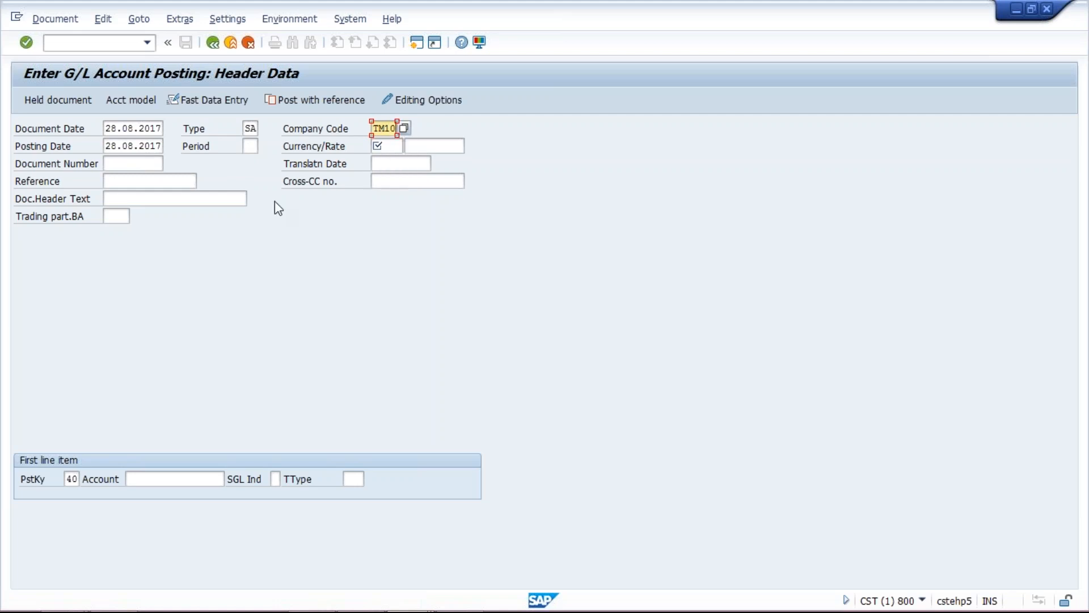
key("Tab")
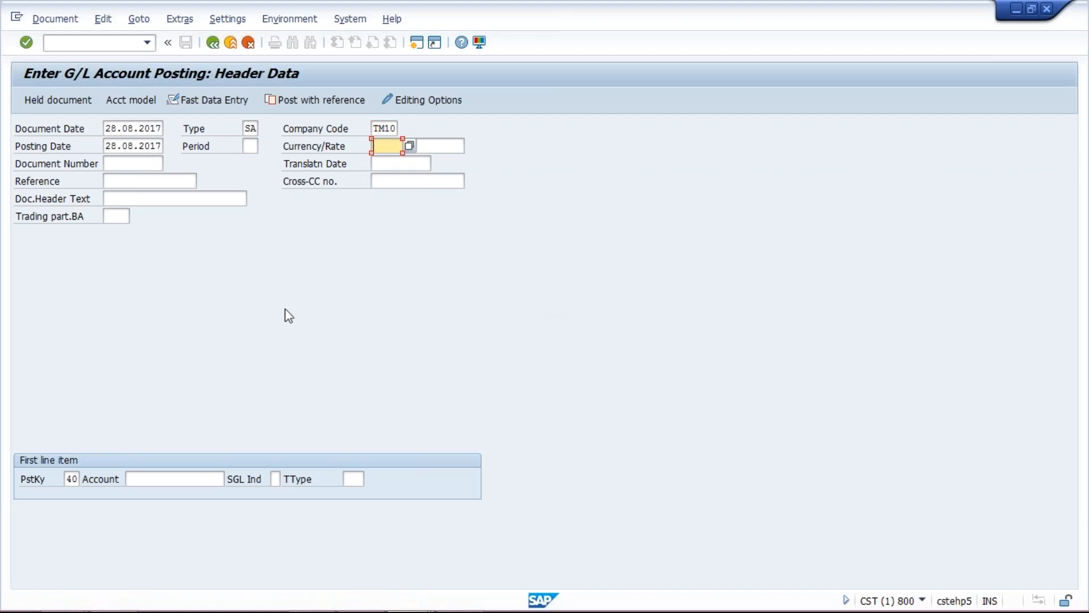
Review the posting date and period fields, and set the document currency to INR
left_click(107, 148)
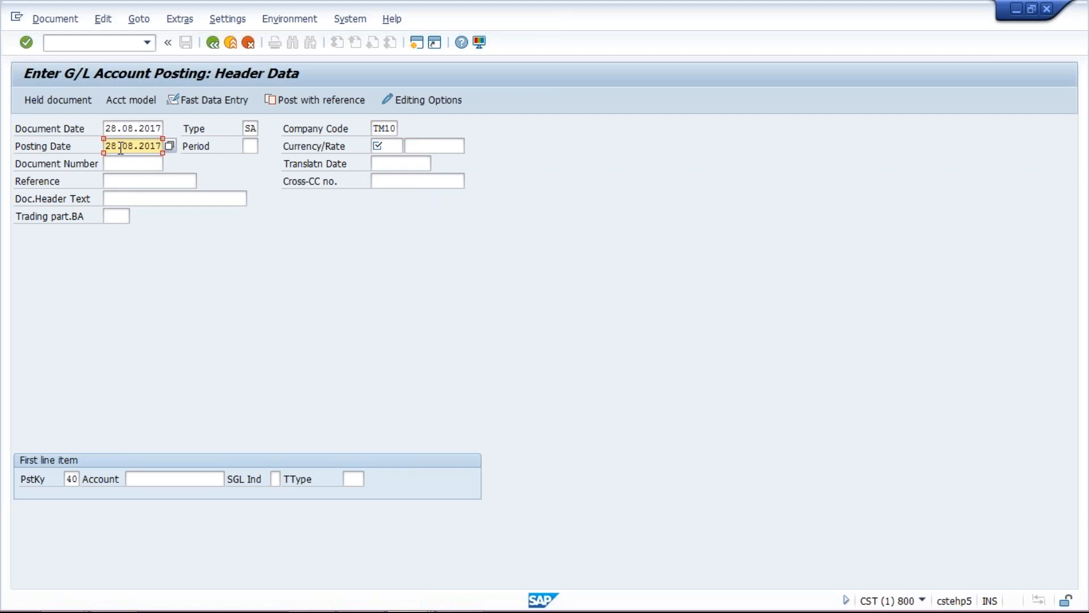
left_click(255, 148)
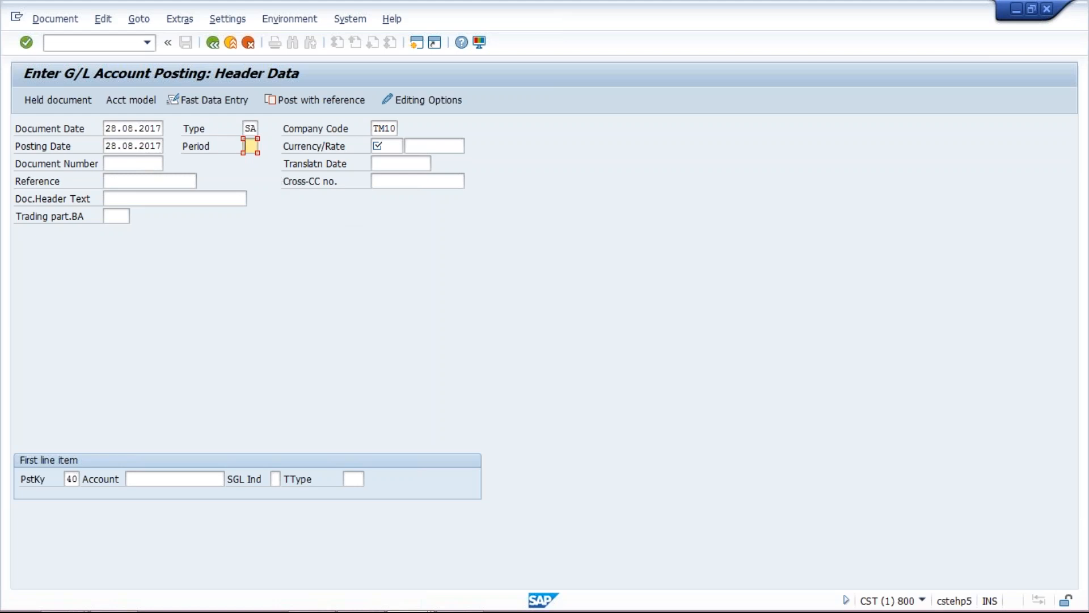
double_click(131, 150)
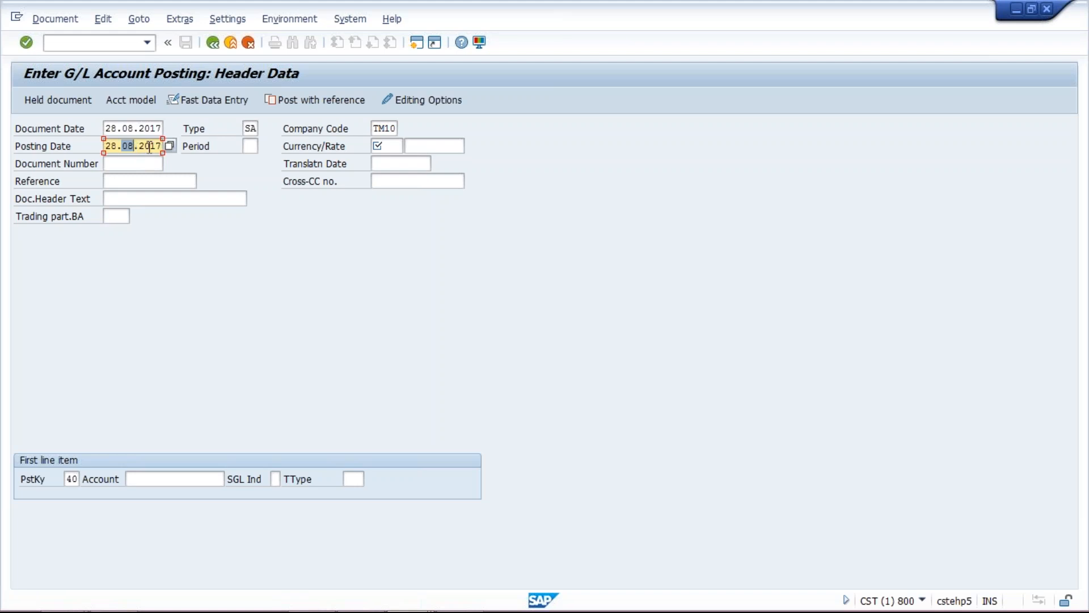
left_click(250, 145)
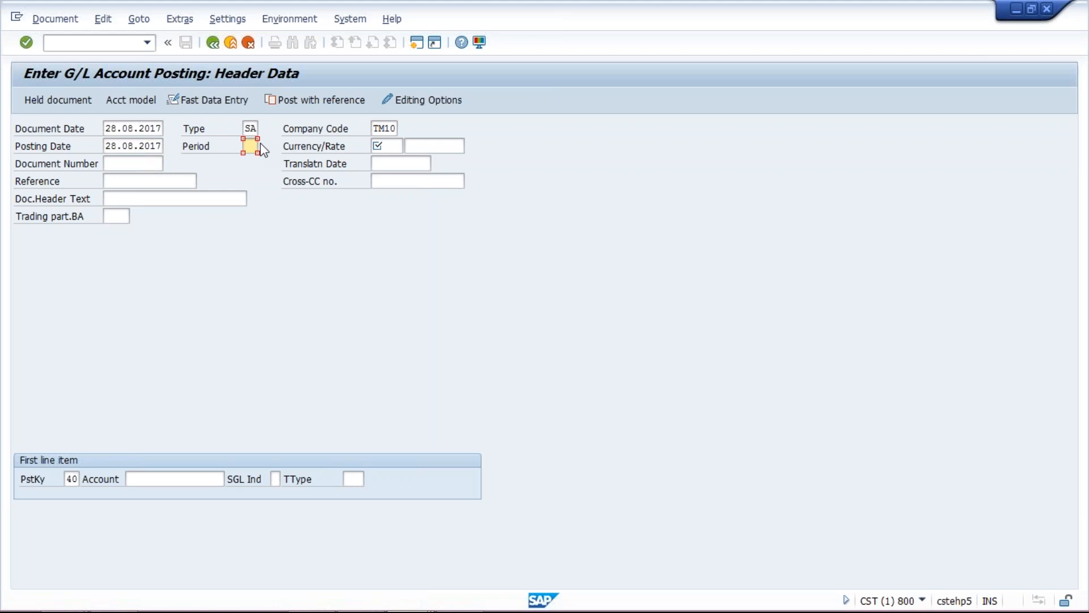
left_click(392, 146)
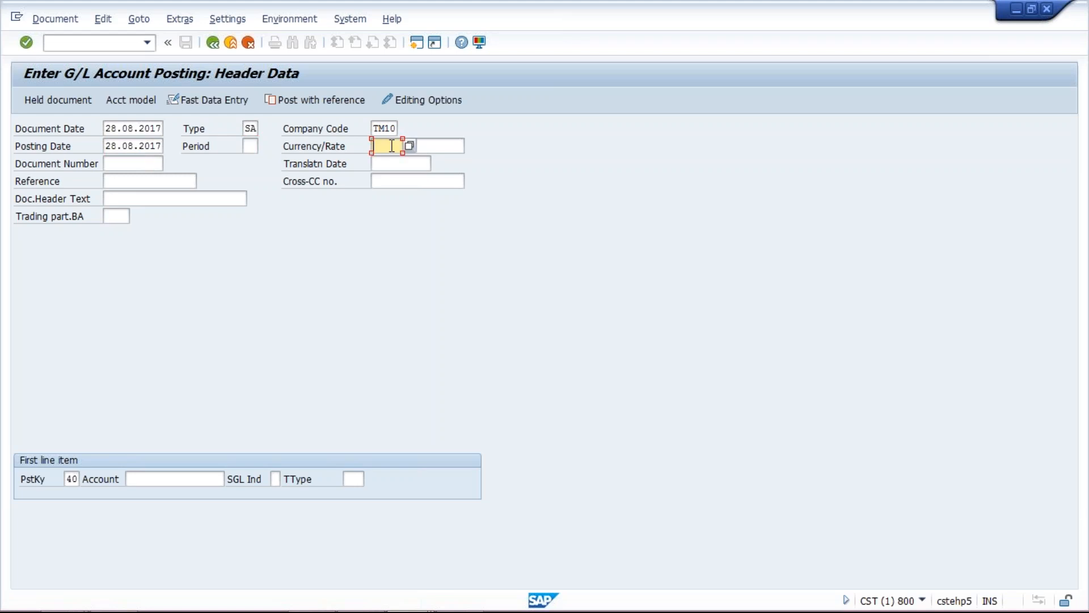
type("INR")
left_click(139, 162)
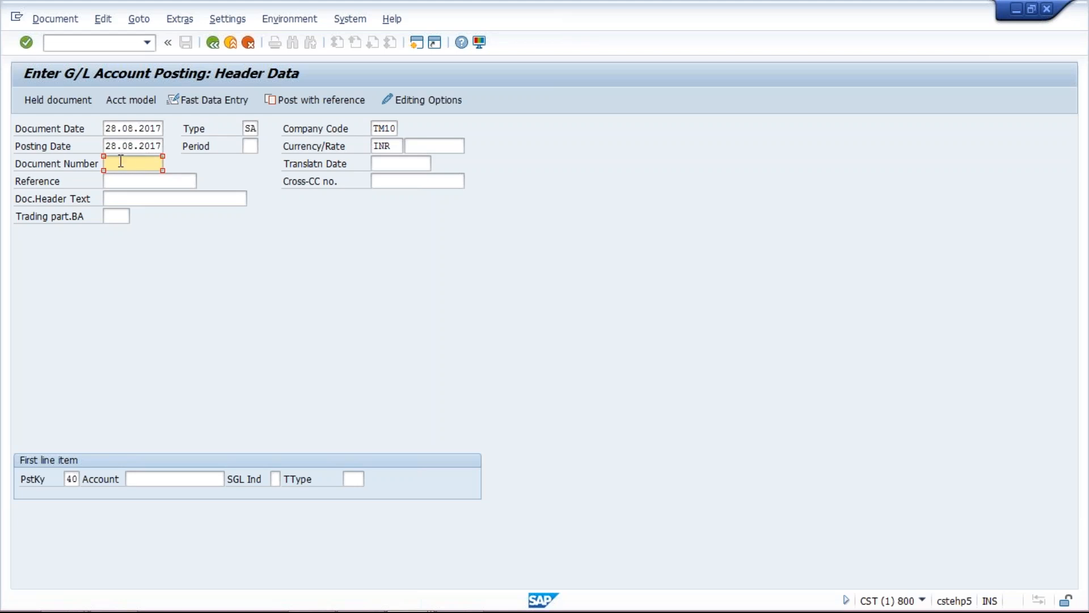
Go over the document number and reference fields, and enter TEST as the document header text
left_click(117, 186)
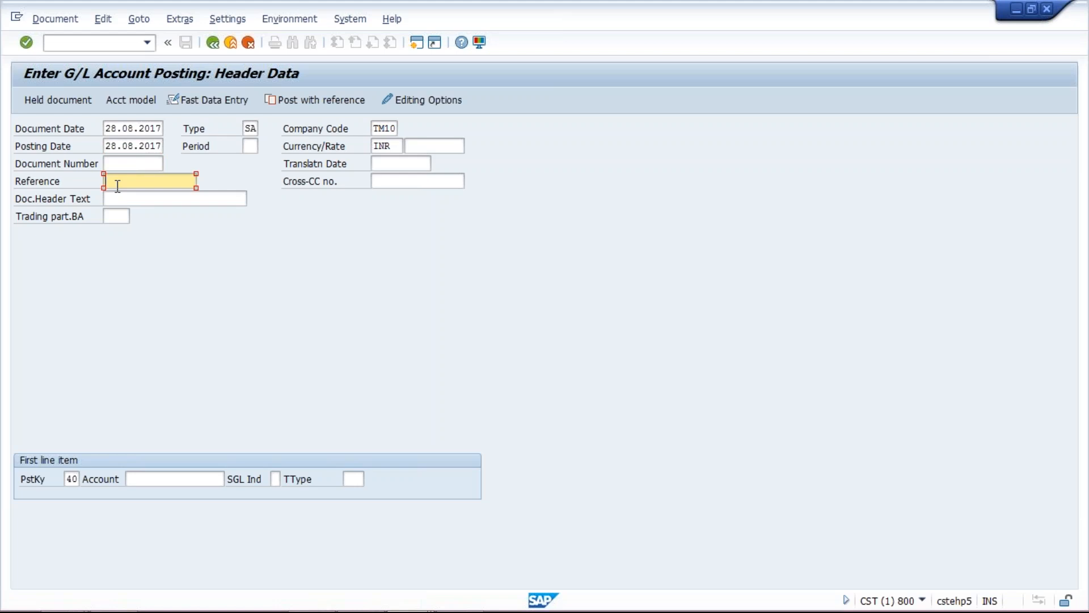
left_click(118, 166)
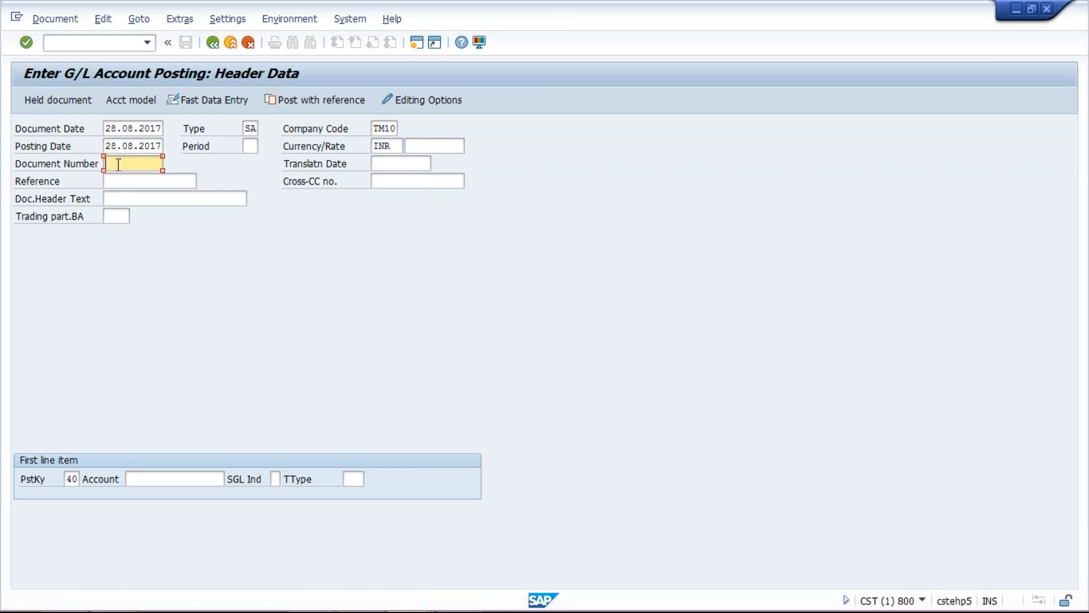
left_click(120, 180)
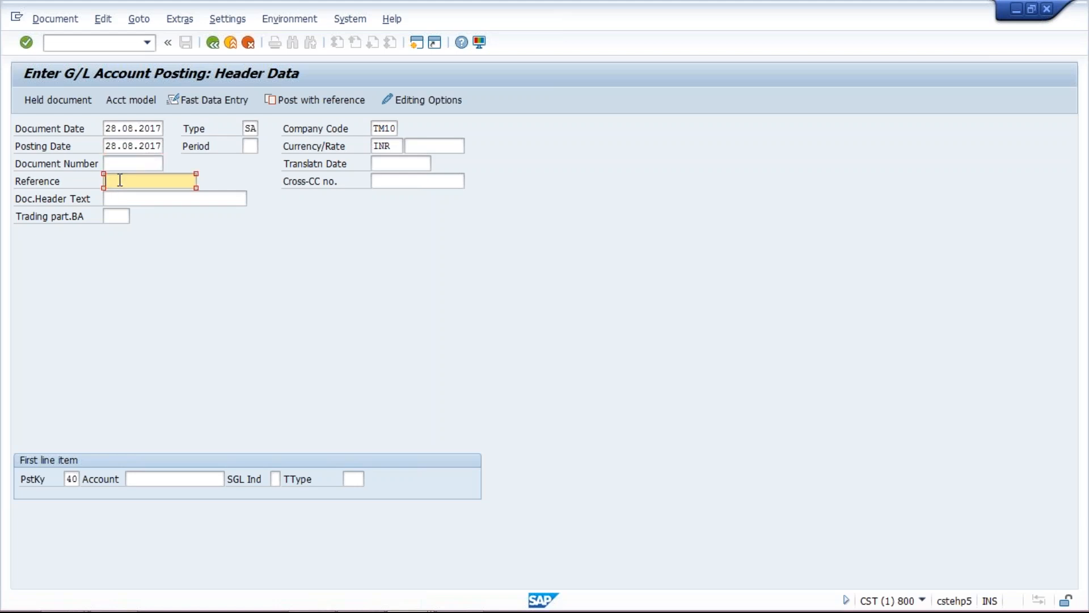
left_click(127, 198)
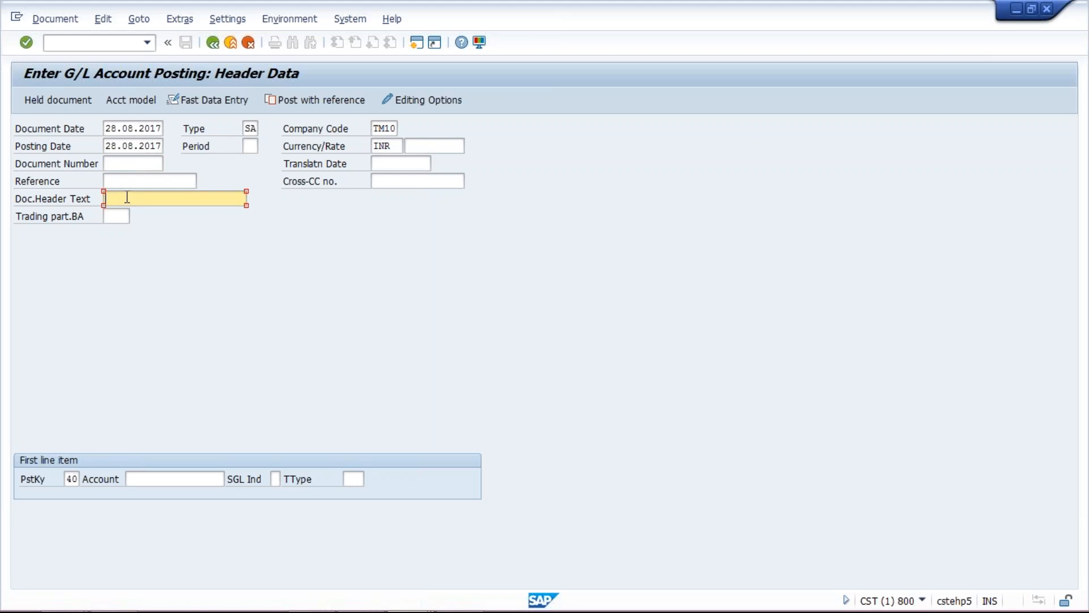
left_click(124, 182)
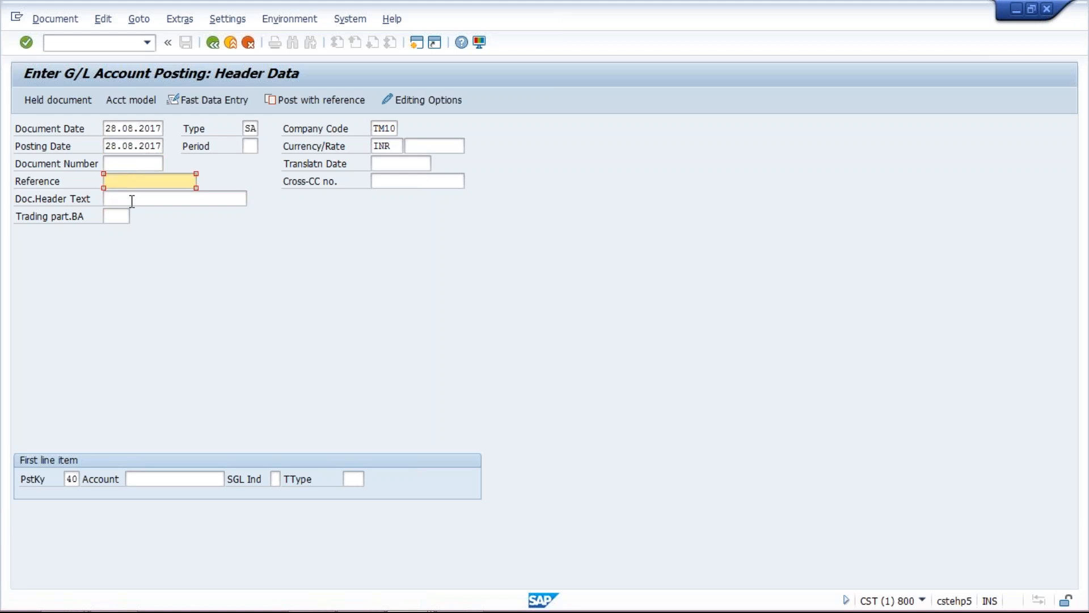
left_click(132, 201)
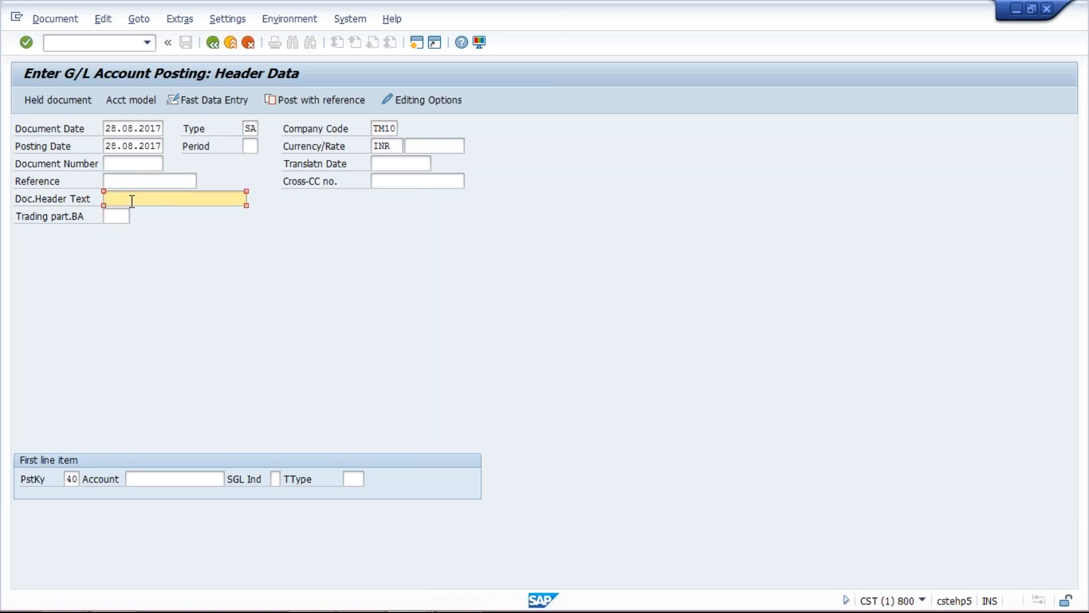
type("TEST")
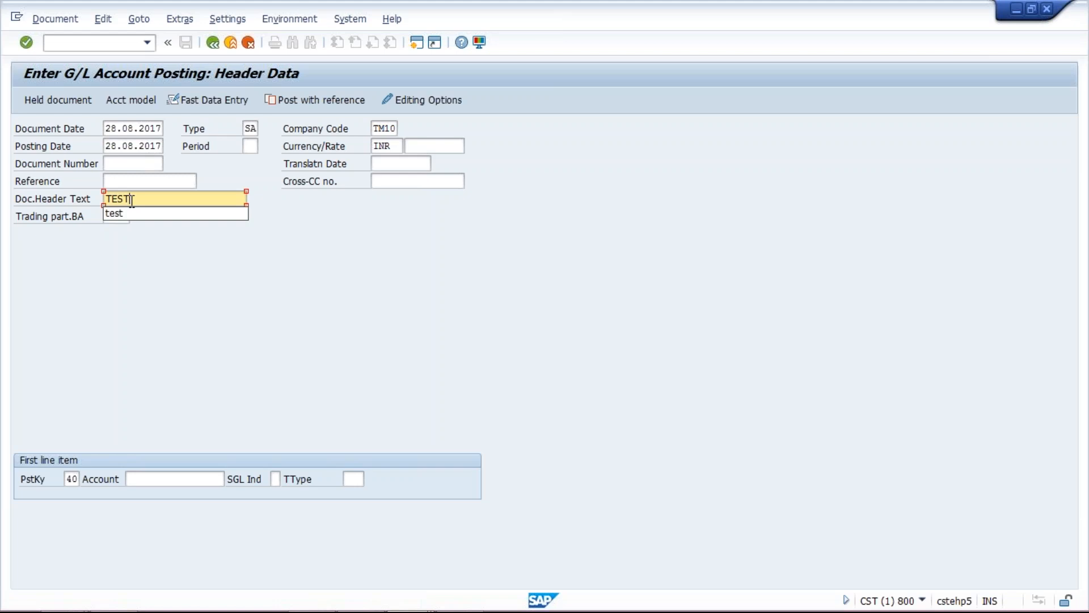
left_click(393, 225)
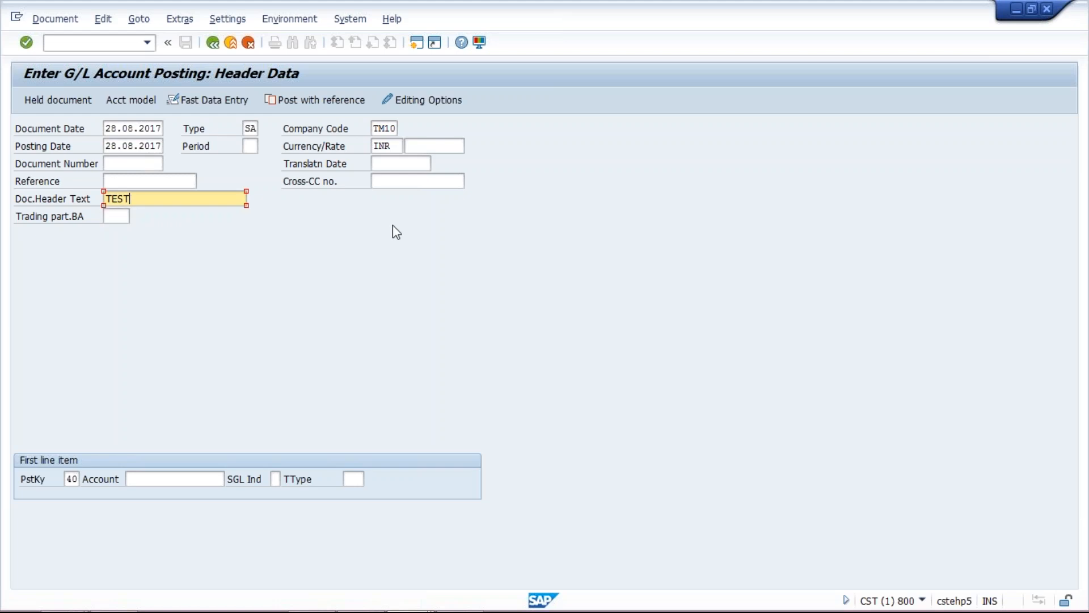
Review the reference and header text fields, and check the posting key and account fields of the first line item
left_click(138, 179)
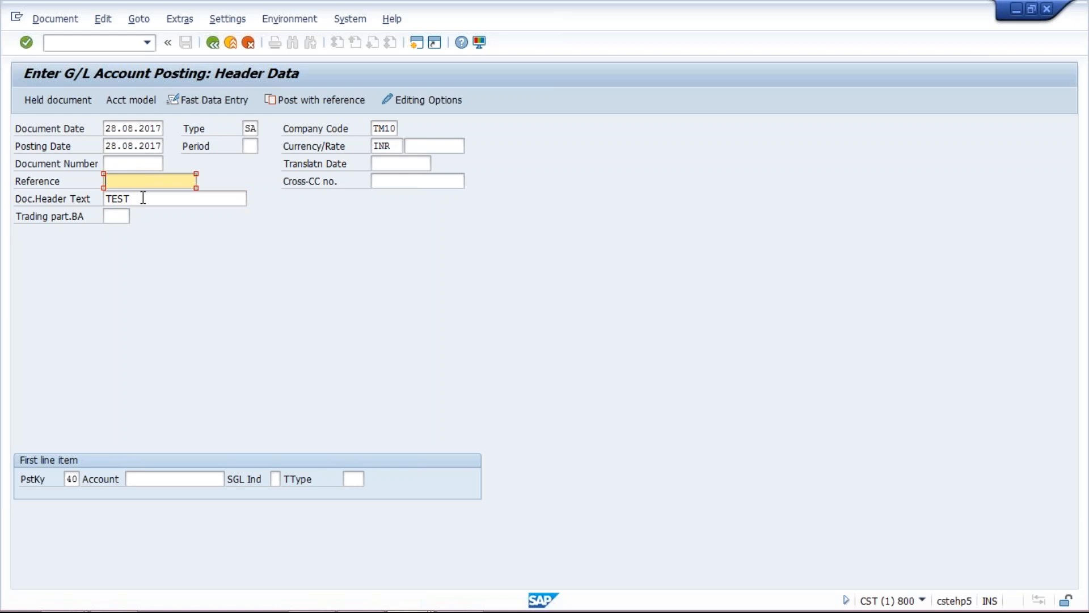
left_click(143, 198)
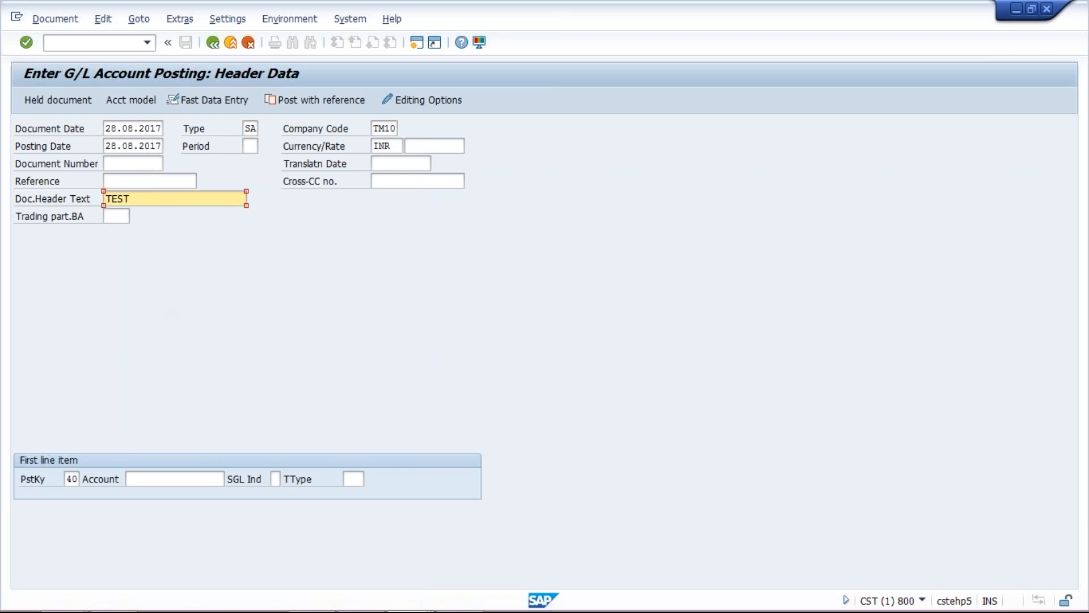
left_click(137, 478)
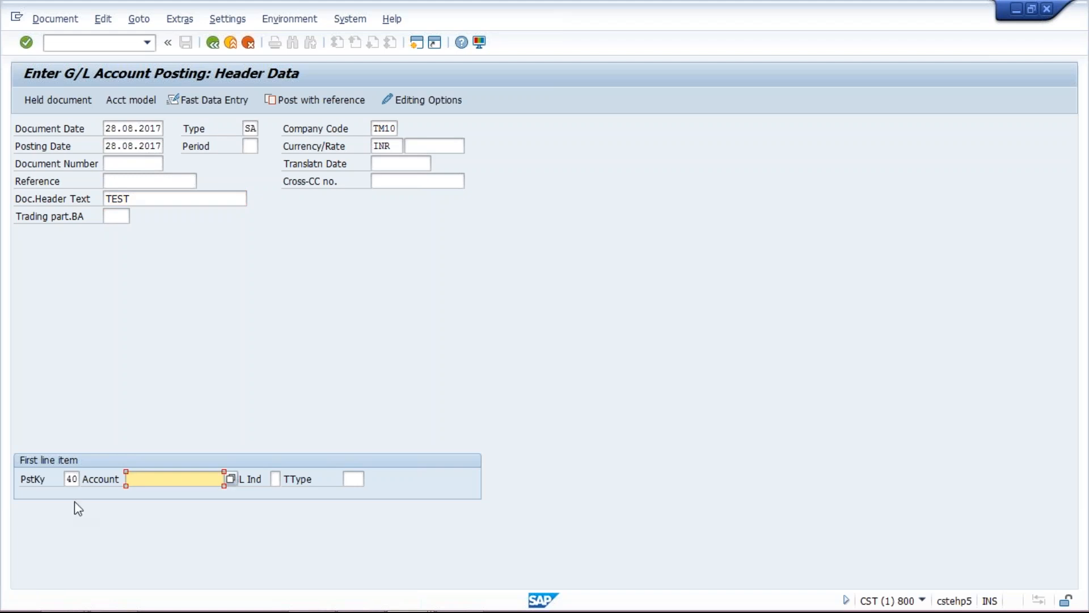
left_click(68, 479)
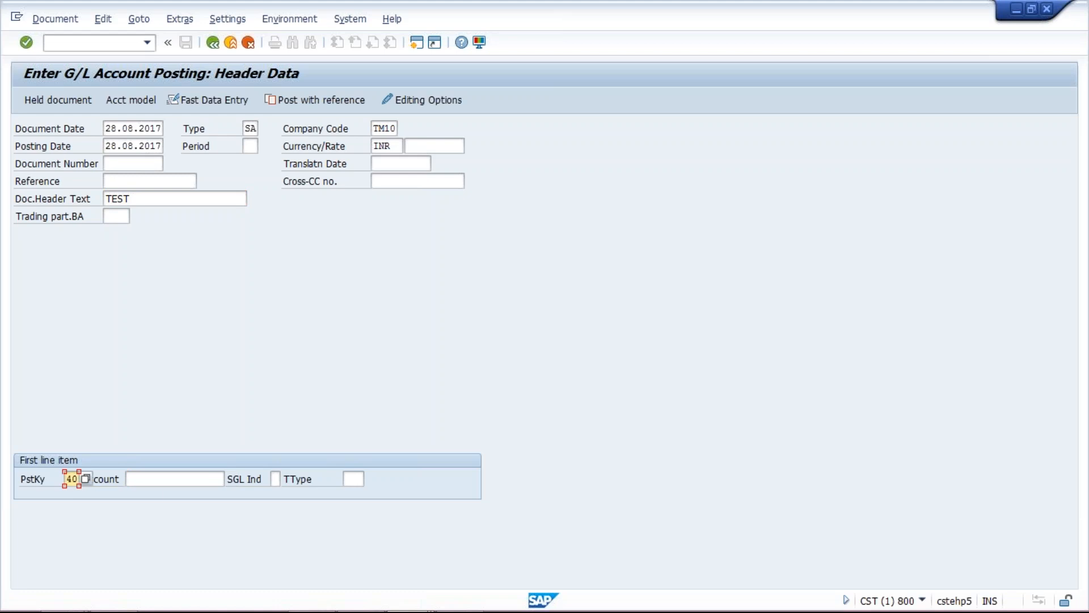
left_click(136, 478)
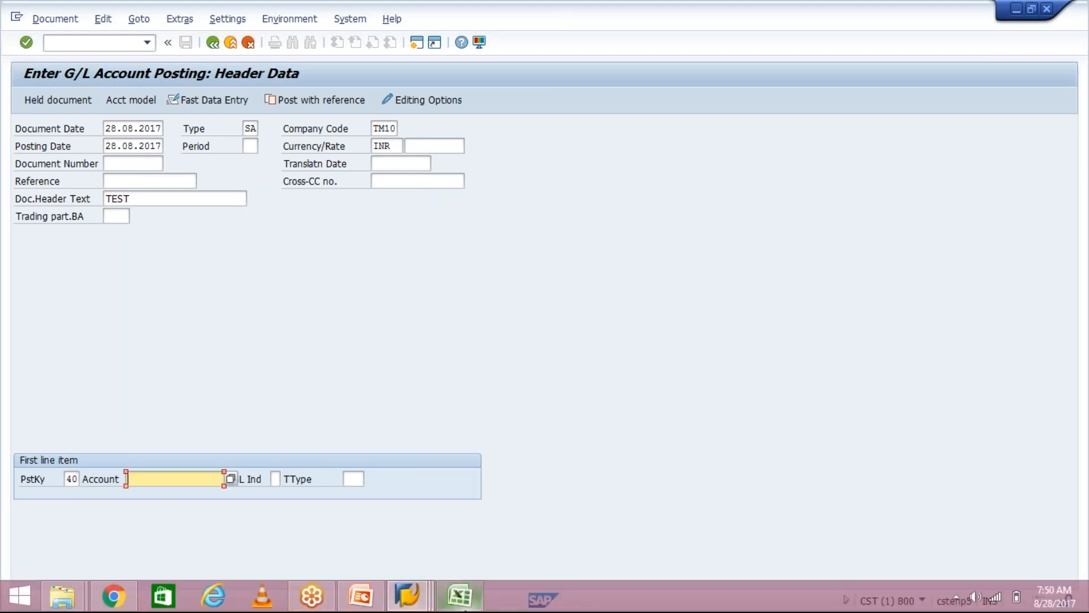
Switch to the SAP Easy Access session and select the FBL1N vendor line items favorite
mouse_move(461, 602)
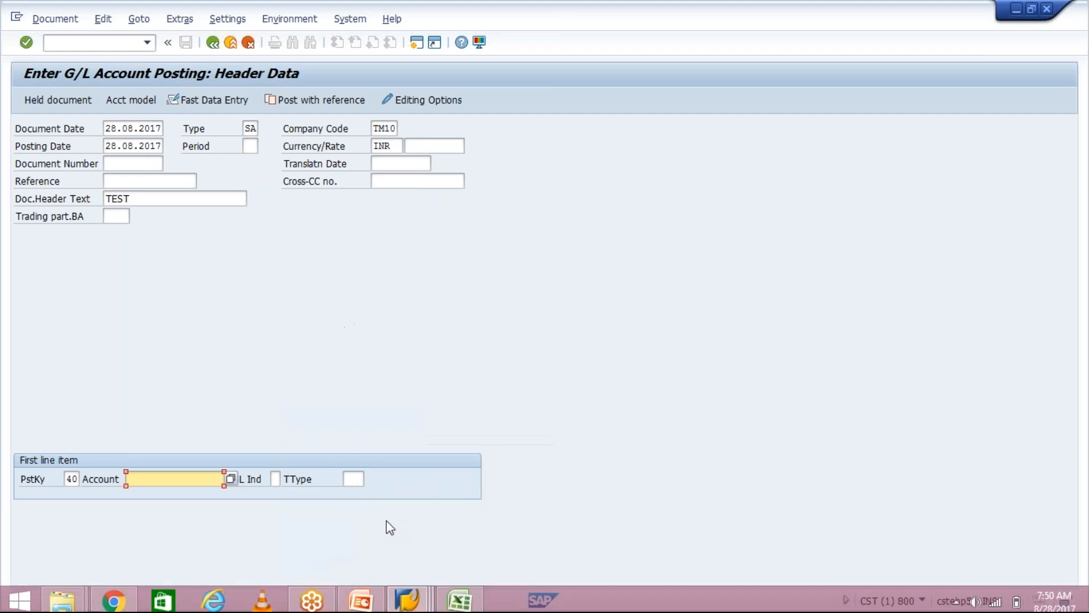
left_click(414, 603)
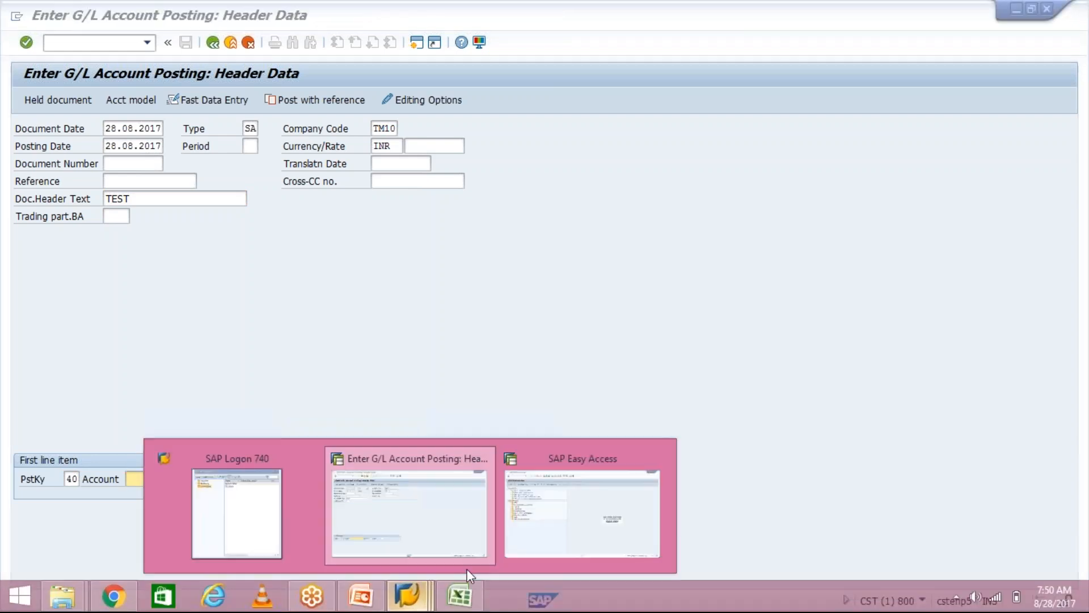
left_click(583, 513)
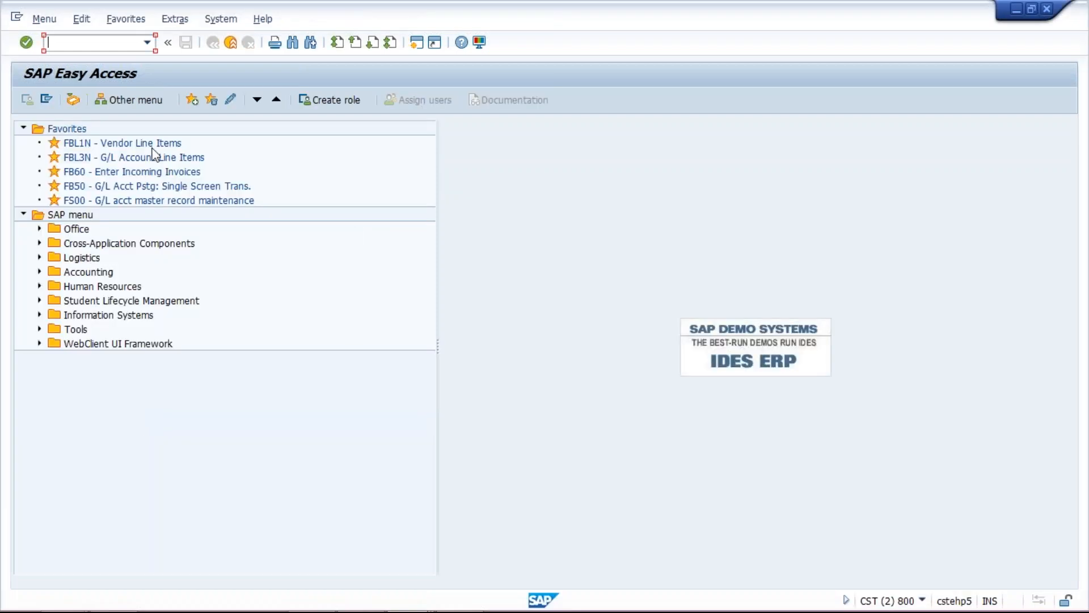
left_click(152, 148)
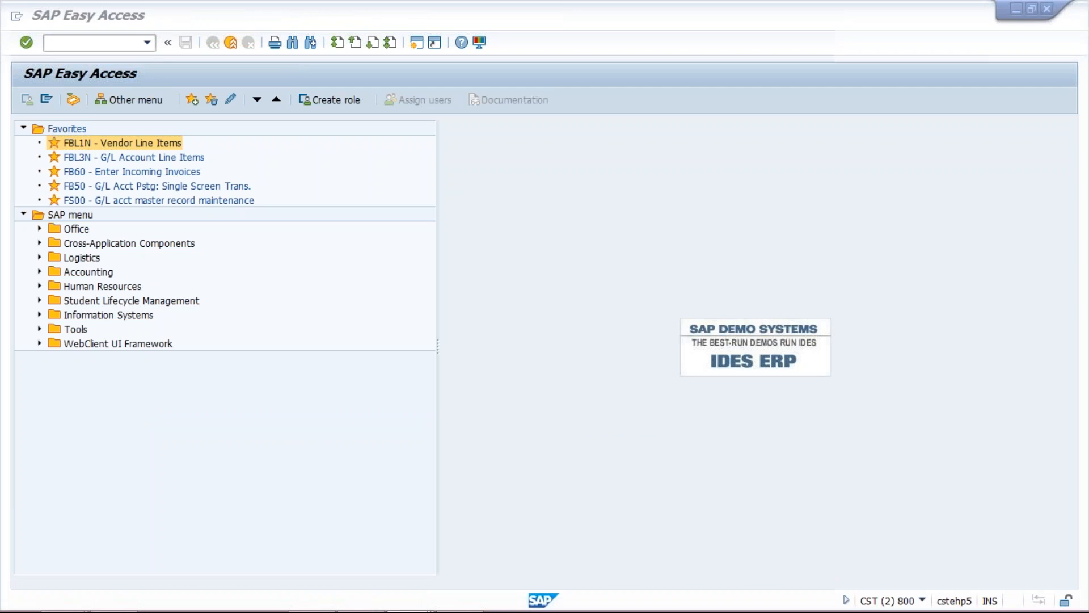
Switch to the Excel sheet and append posting key 40 to the RENT debit in I3 and 50 to the BANK credit in I4
left_click(664, 391)
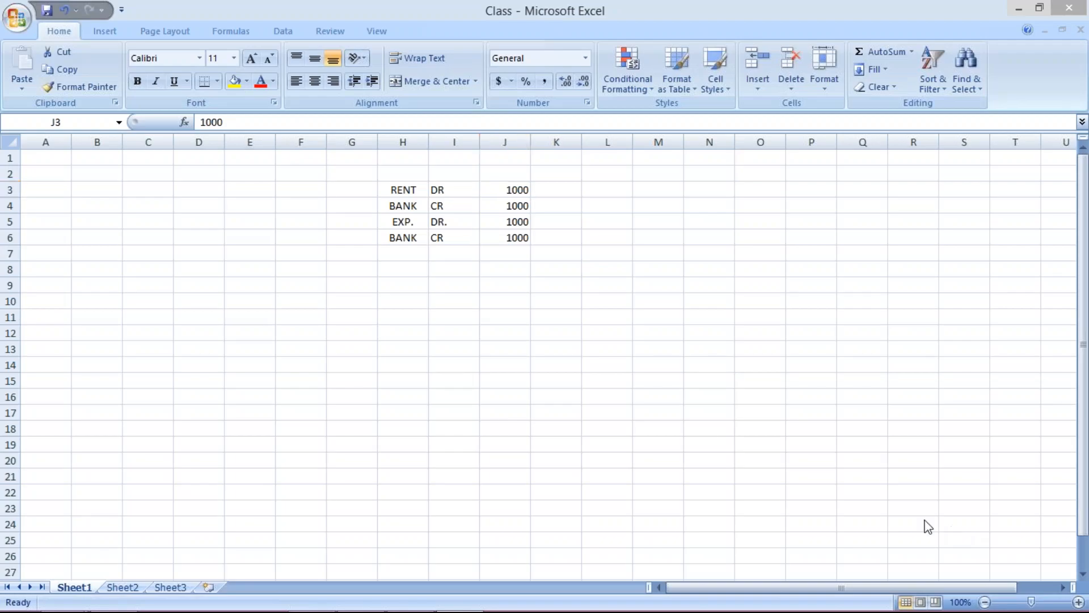
left_click(383, 288)
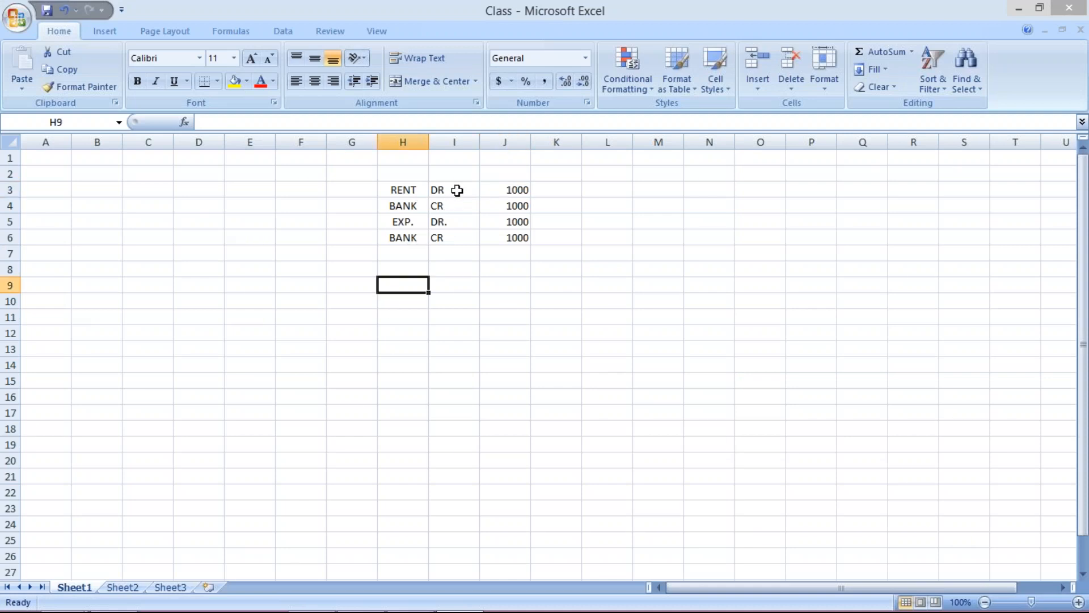
left_click(352, 187)
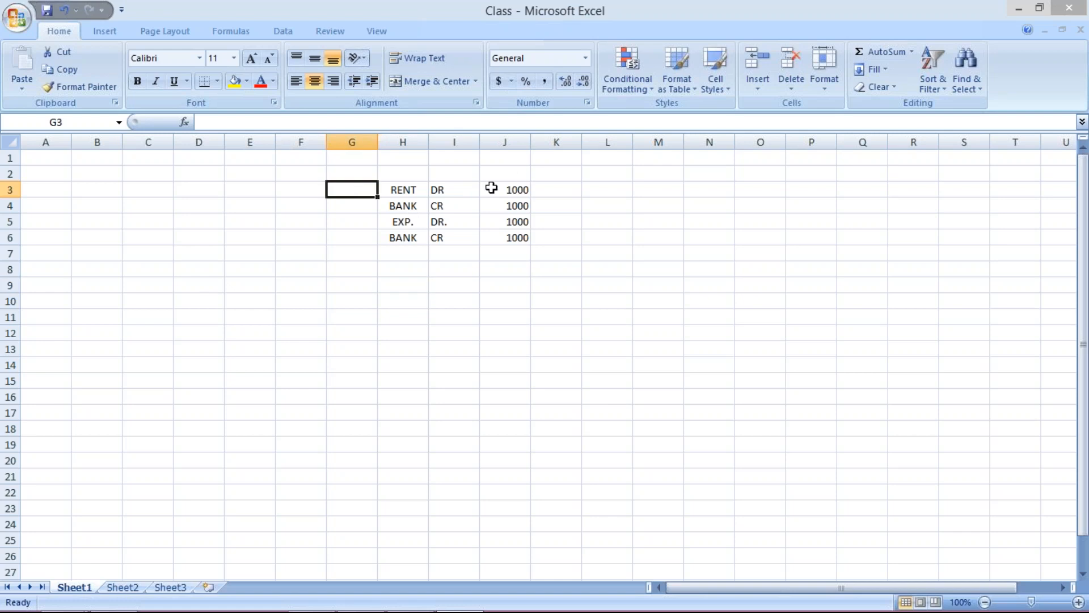
left_click(467, 188)
left_click(291, 120)
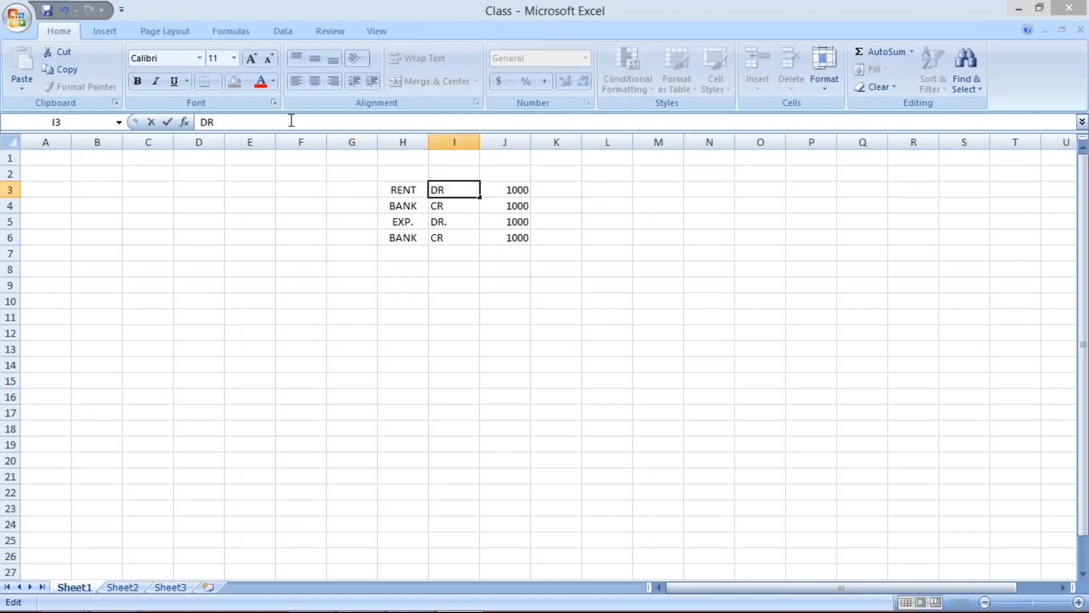
type("40")
key("Return")
left_click(256, 122)
type("50")
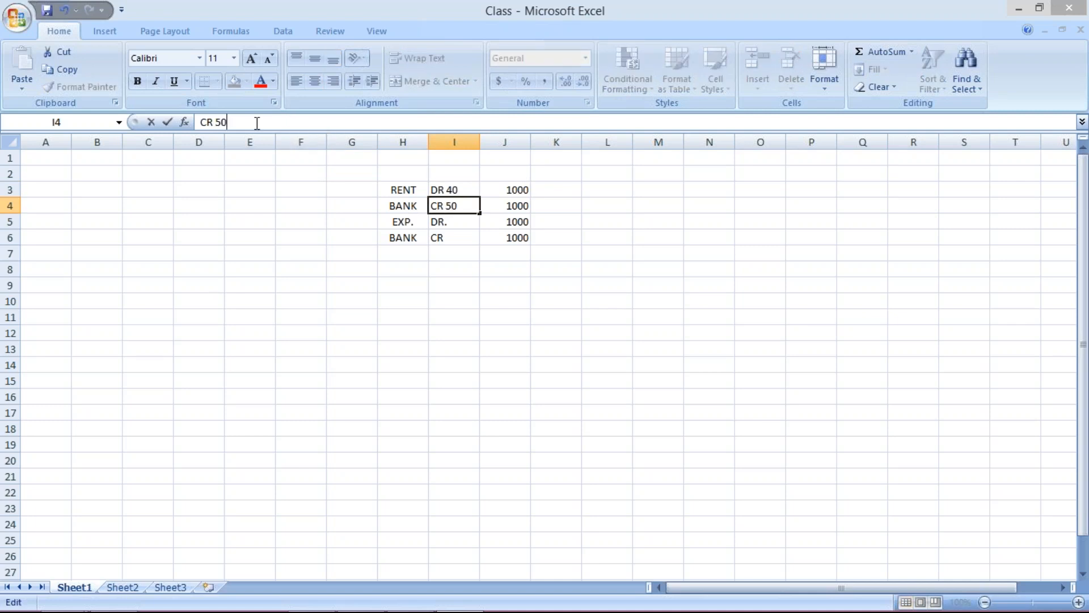
key("Return")
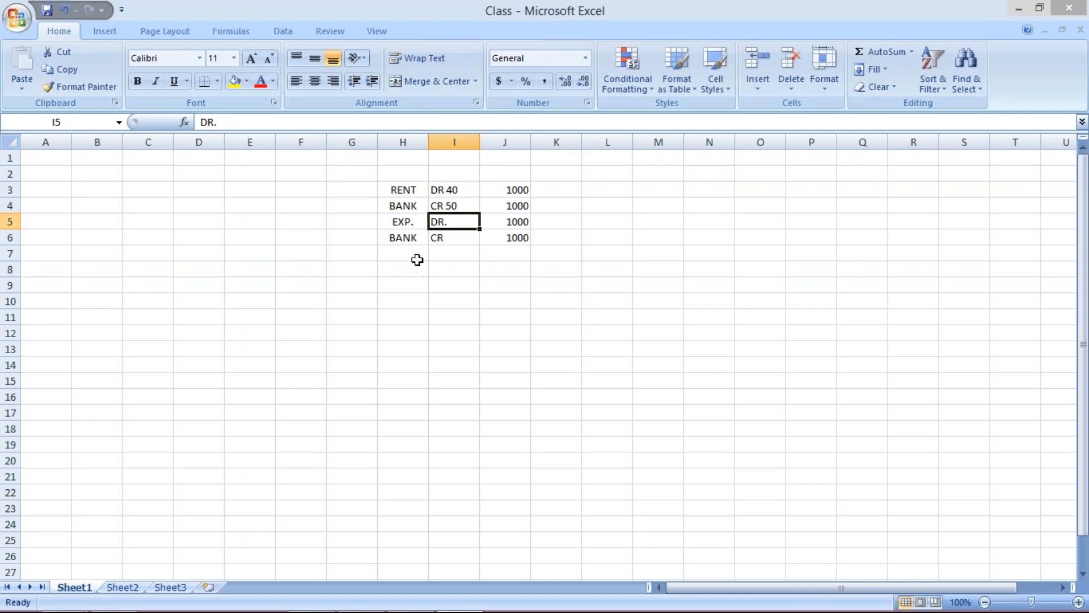
Append posting key 40 to the EXP. debit in I5 and 50 to the BANK credit in I6
left_click(282, 122)
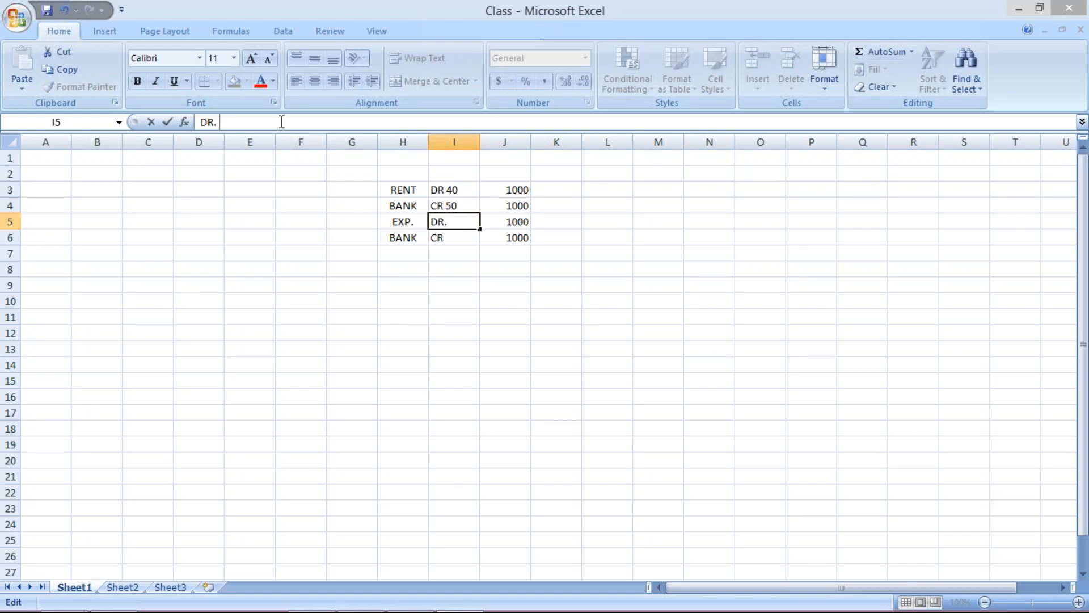
type("40")
key("Return")
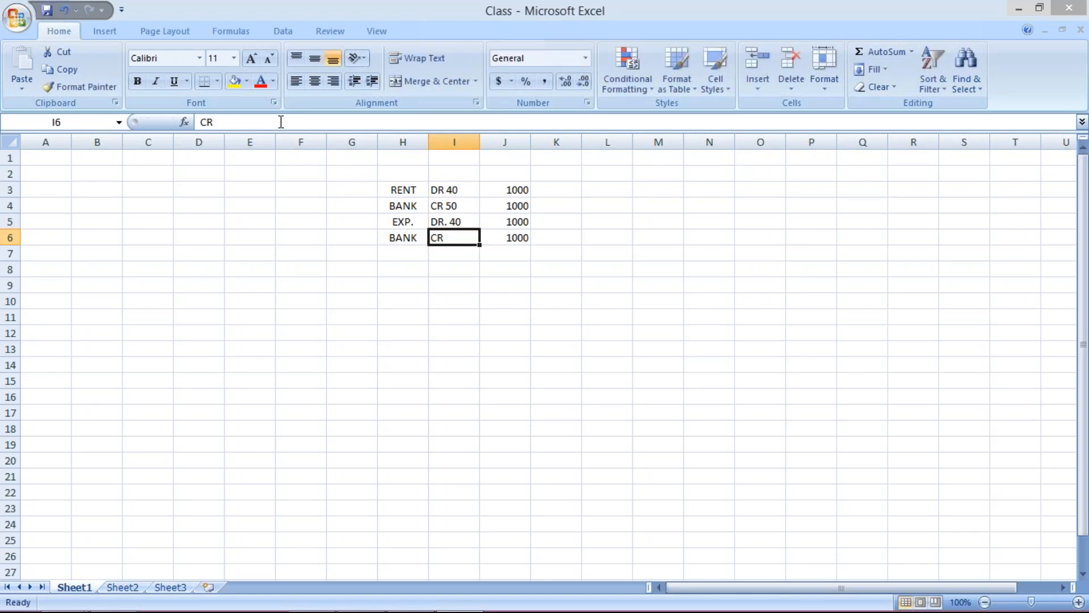
left_click(280, 121)
type("50")
key("Return")
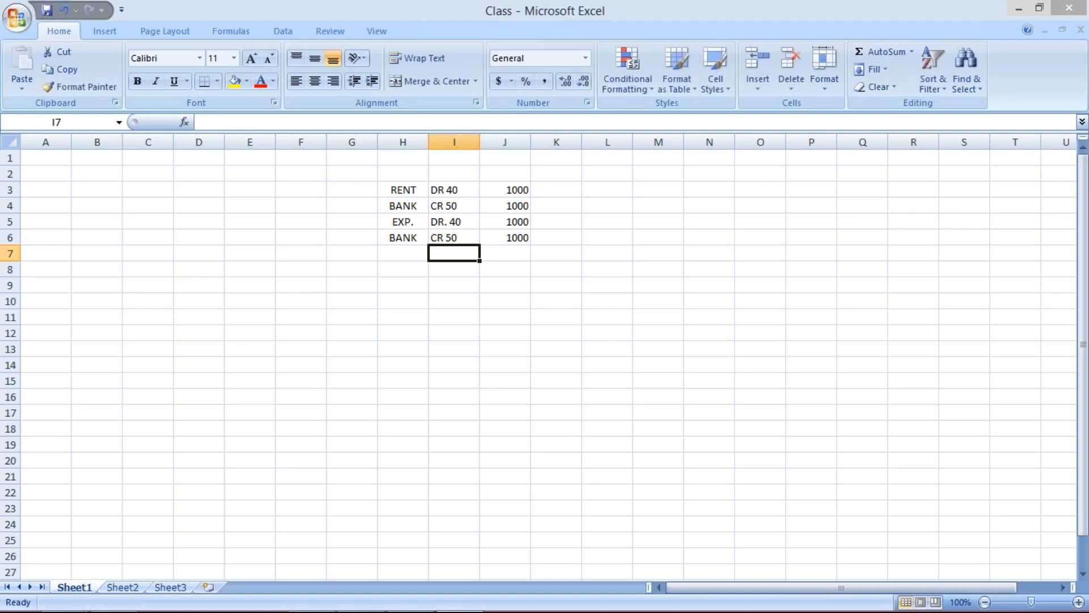
Switch back to SAP Easy Access and reopen the F-02 G/L account posting transaction
key("alt+Tab")
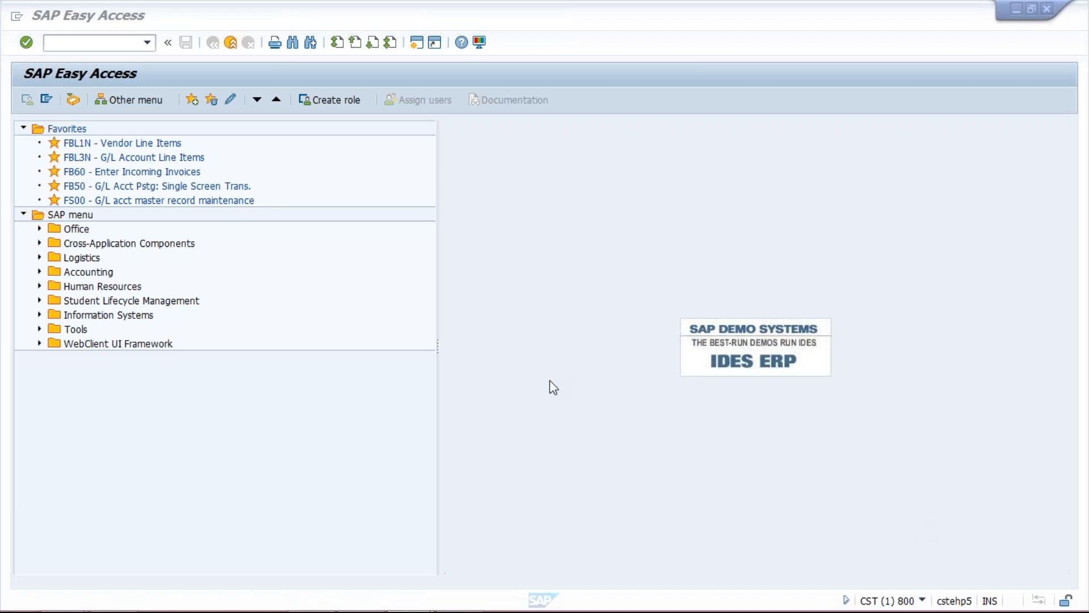
left_click(146, 43)
left_click(137, 59)
key("Return")
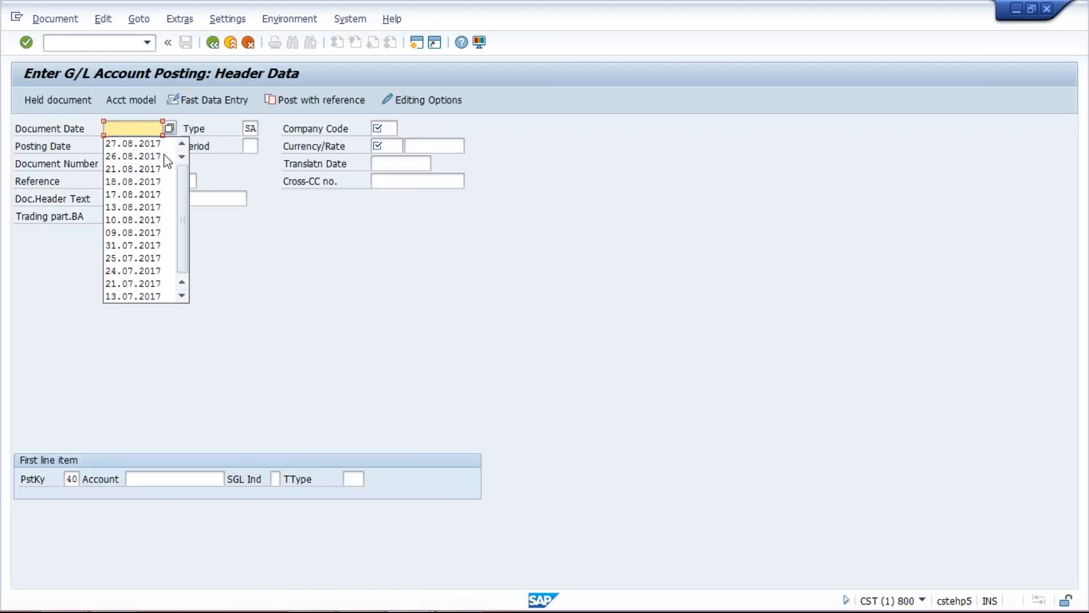
Fill in the posting header with document date 28.08.2017, company code TM10 and currency INR
left_click(124, 129)
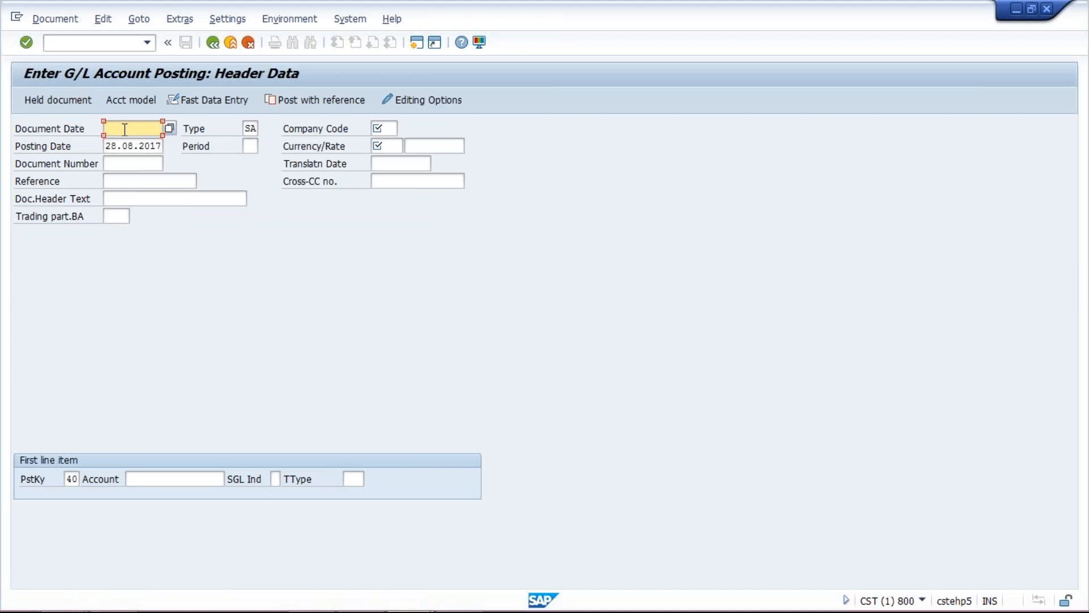
type("28.08.2017")
left_click(389, 128)
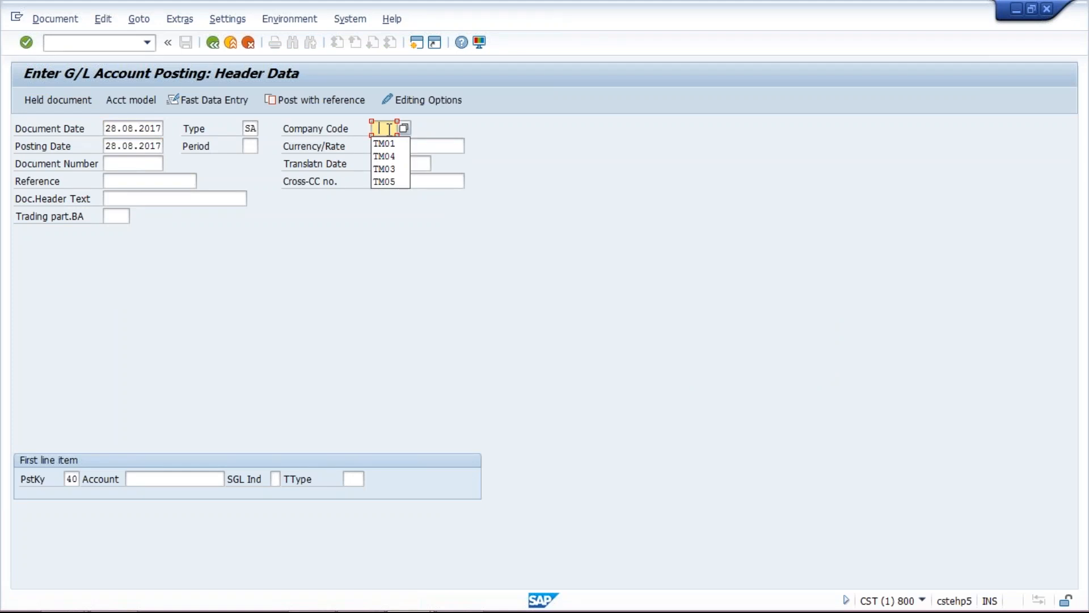
type("tm10")
key("BackSpace")
key("BackSpace")
key("BackSpace")
key("BackSpace")
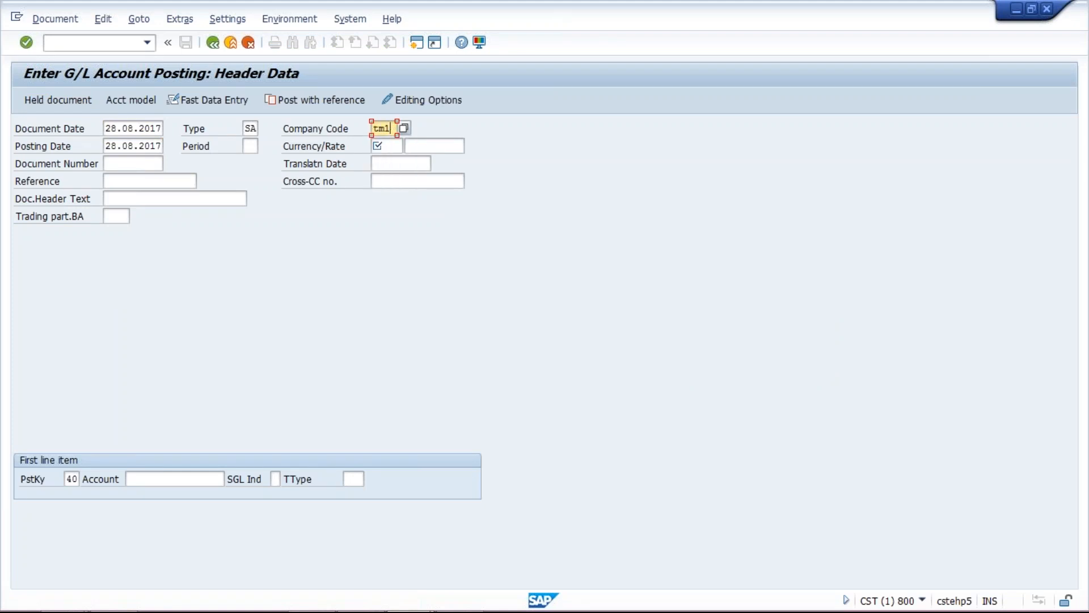
type("TM10")
left_click(399, 146)
type("I")
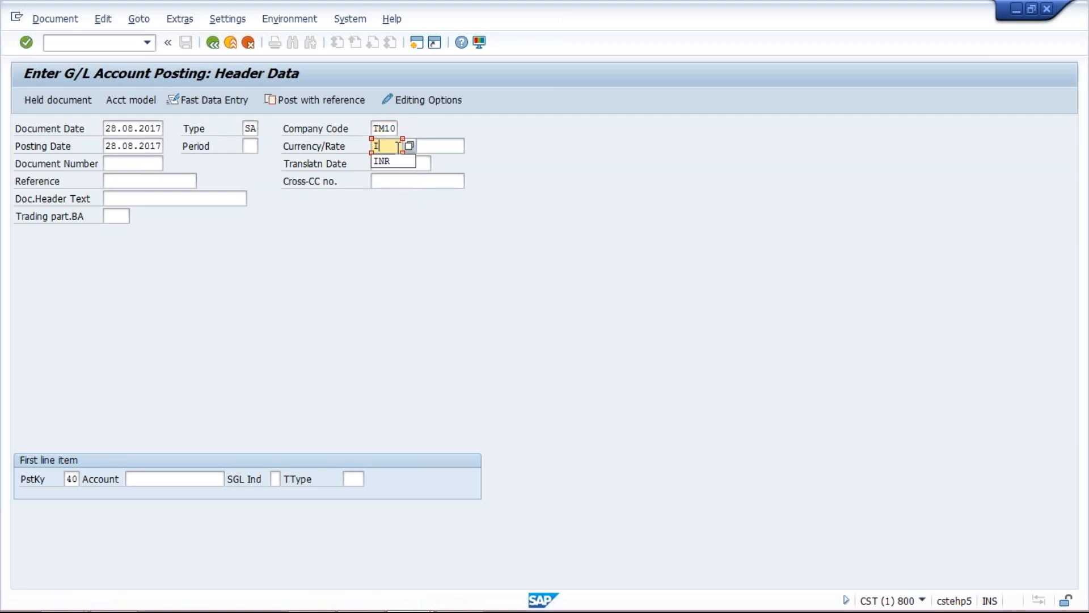
type("NR")
Check posting key 40 and the account field of the first line item
left_click(72, 478)
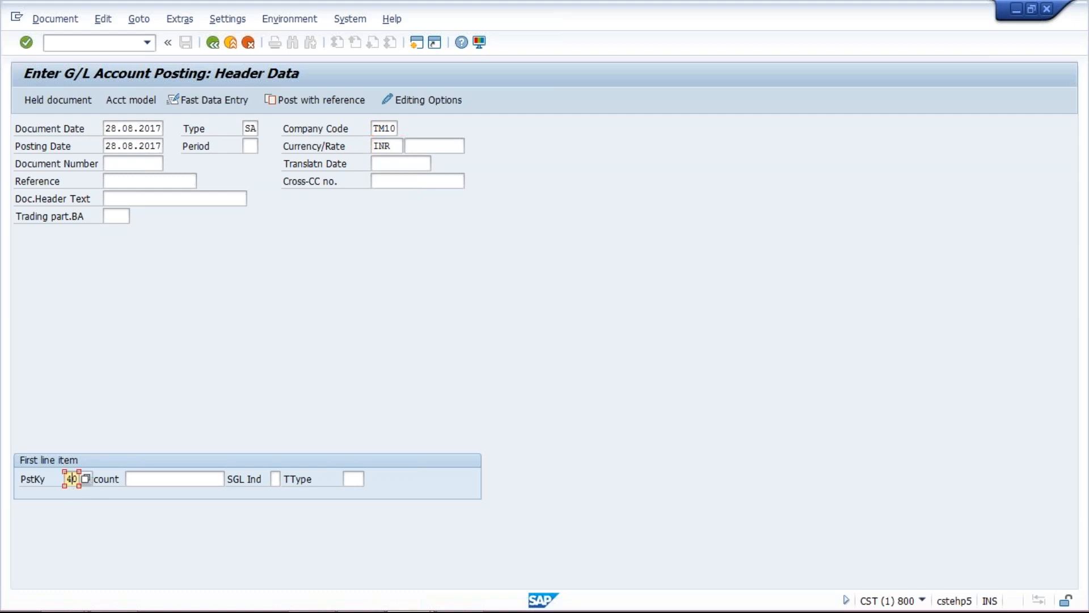
left_click(150, 478)
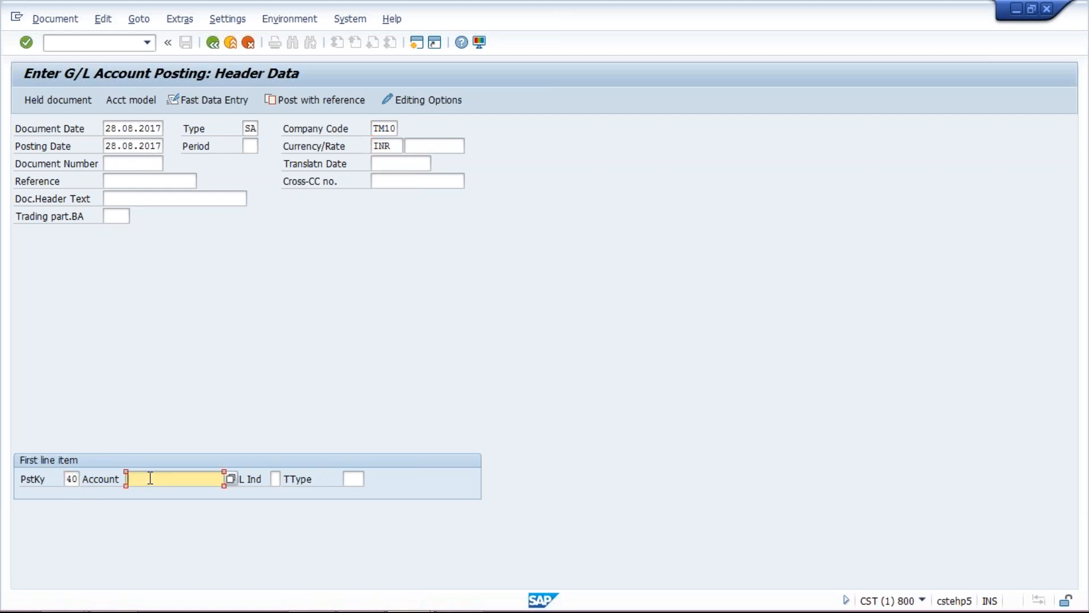
left_click(73, 478)
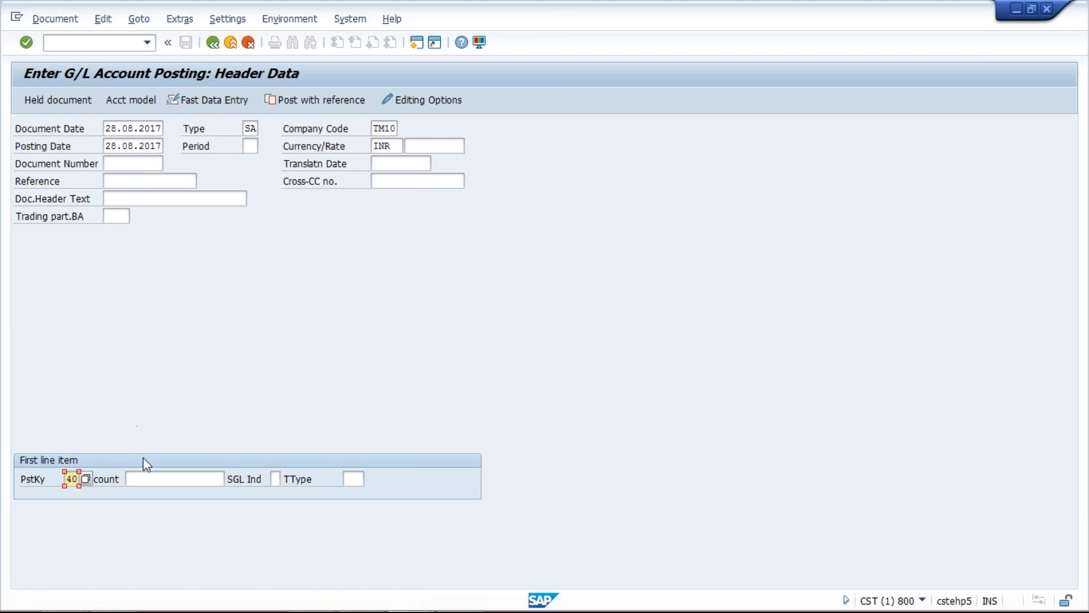
Enter "test" as the document header text and return to the account field of the first line item
left_click(136, 203)
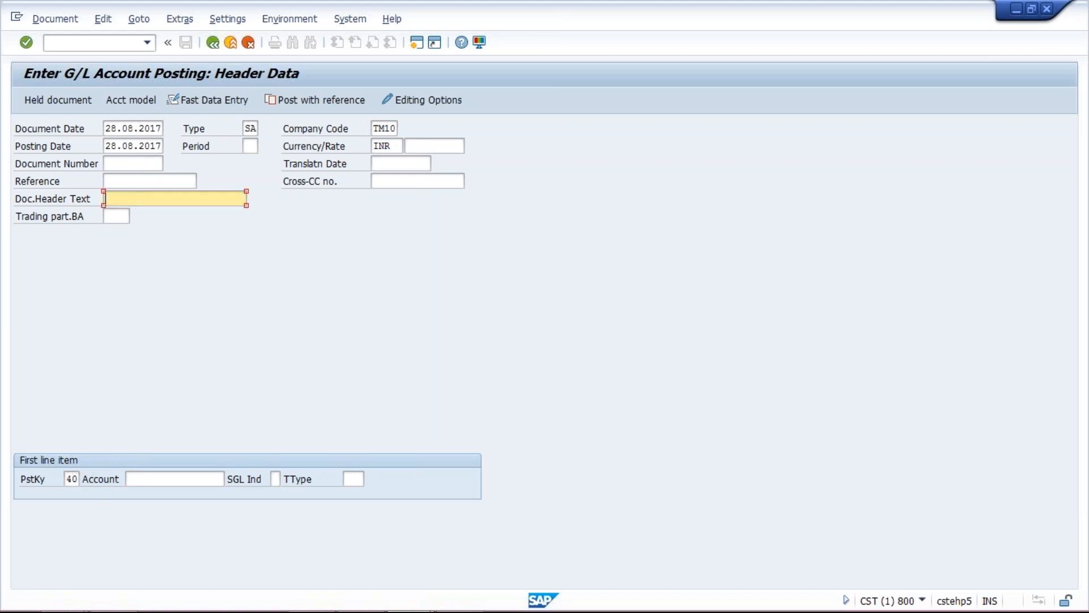
key("Down")
left_click(138, 218)
left_click(68, 480)
left_click(171, 484)
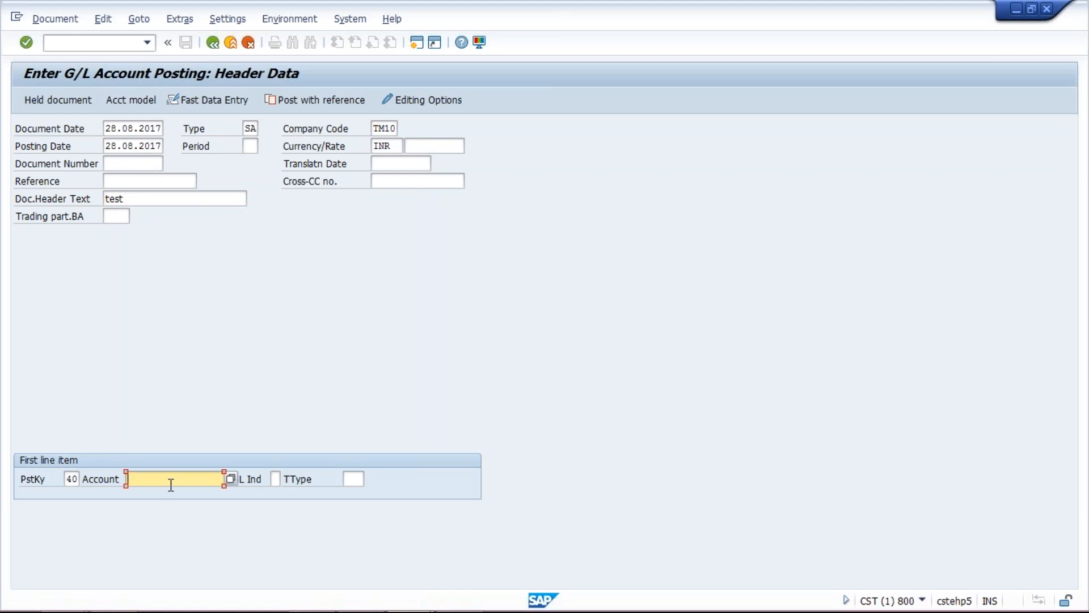
left_click(67, 480)
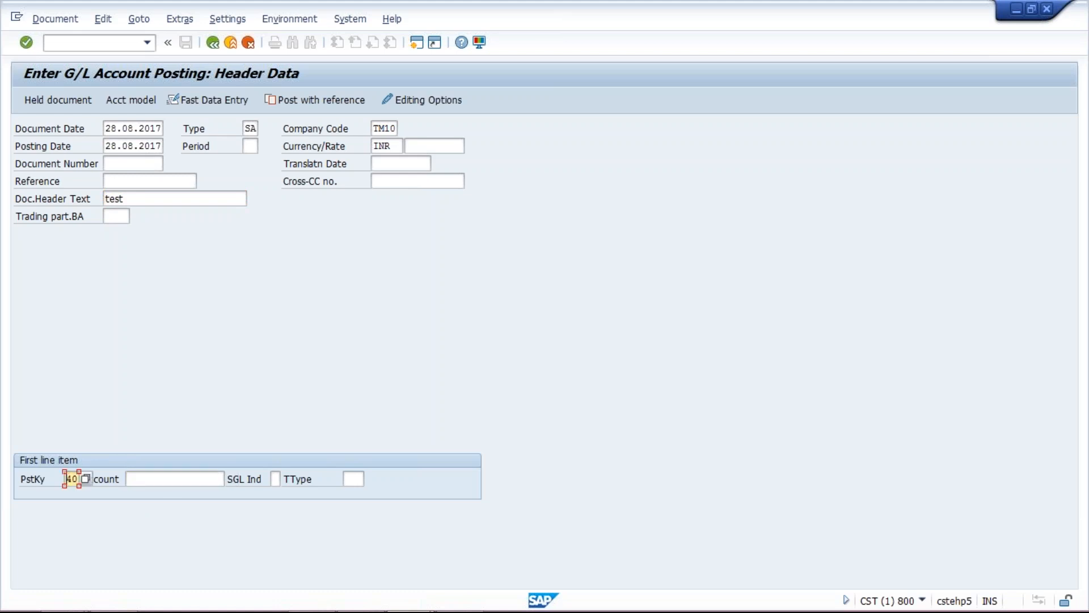
left_click(164, 478)
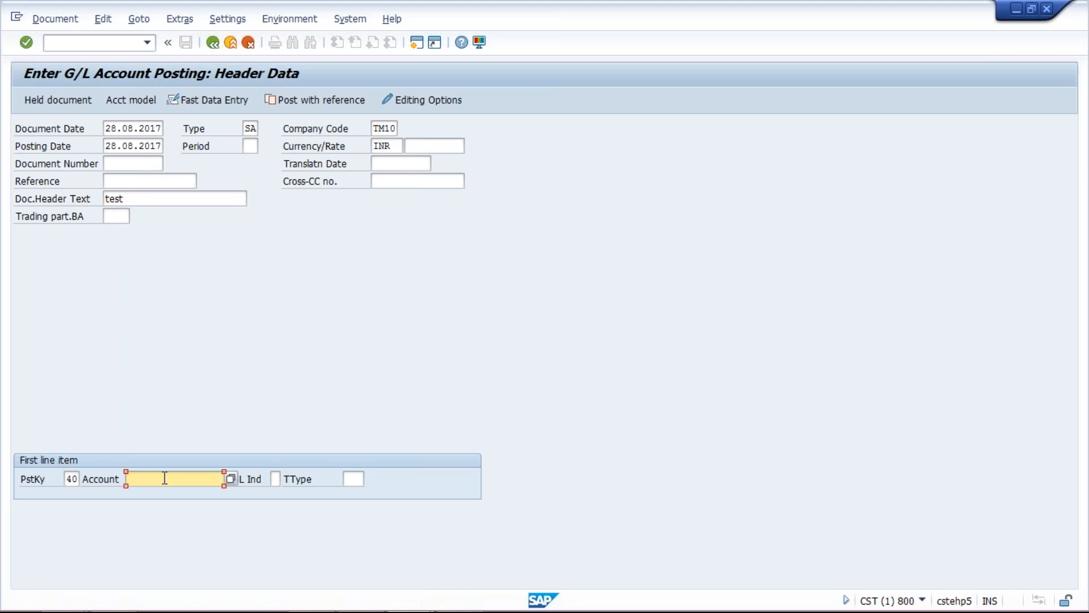
Switch to the Excel sheet, clear the EXP. and BANK entries in H5:J6, and return to the SAP posting screen
left_click(460, 596)
left_click_drag(400, 190, 507, 202)
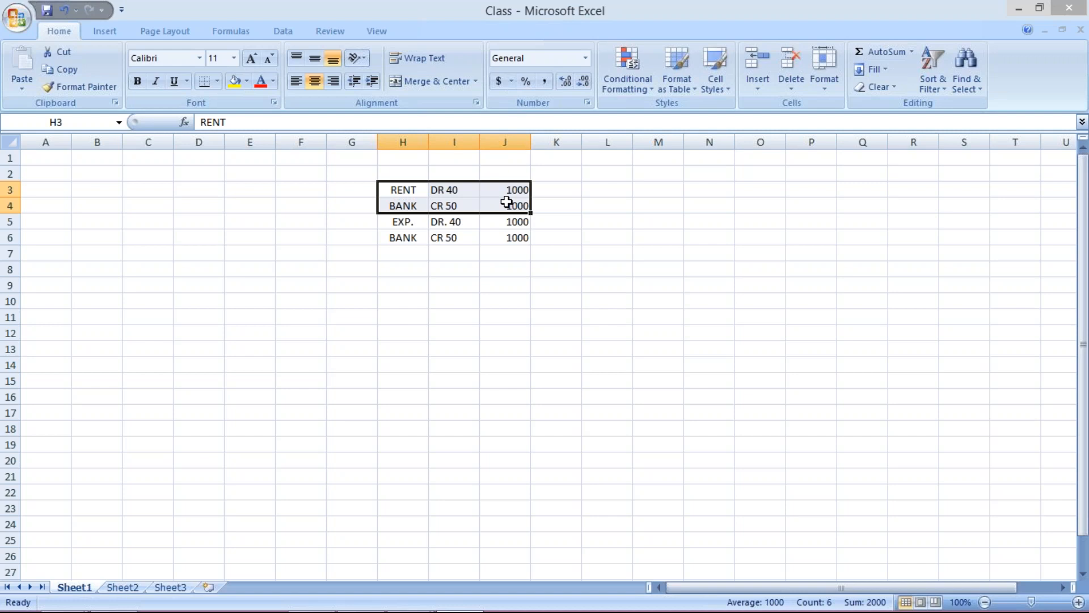
left_click_drag(397, 221, 502, 242)
key("Delete")
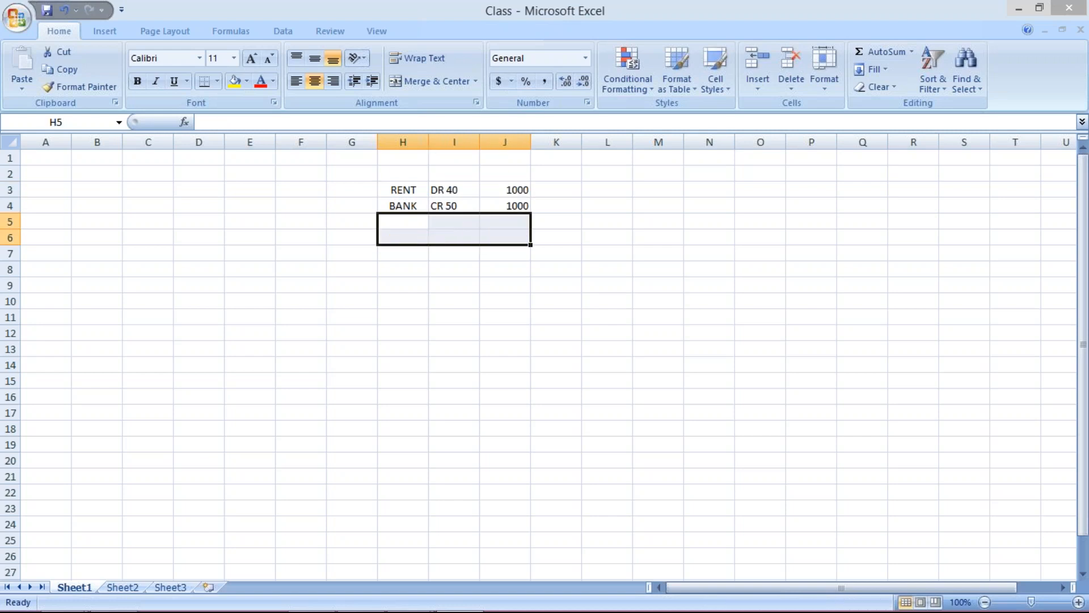
mouse_move(423, 610)
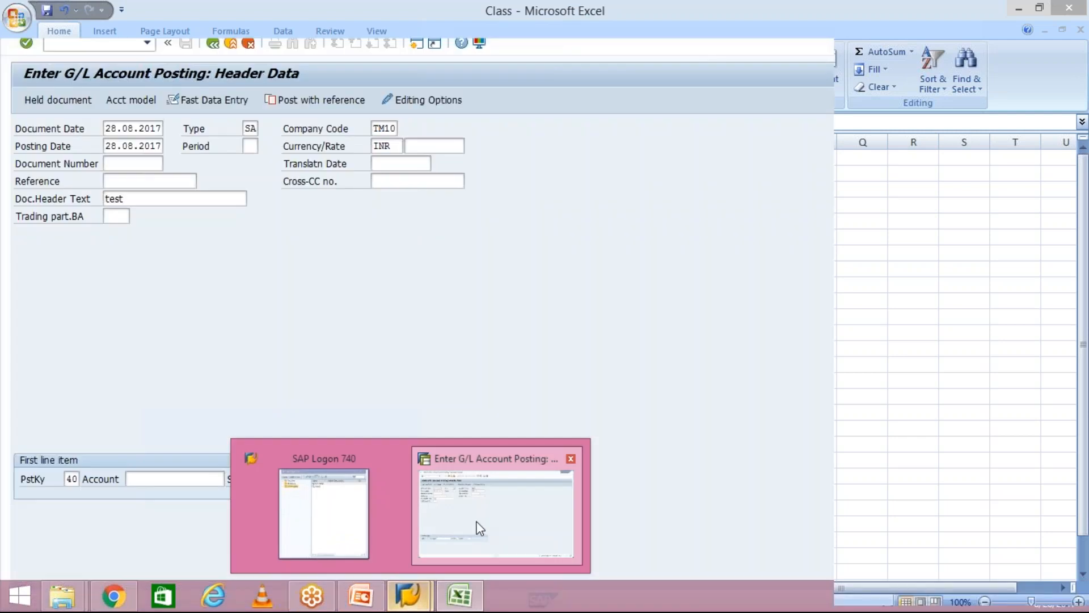
left_click(479, 528)
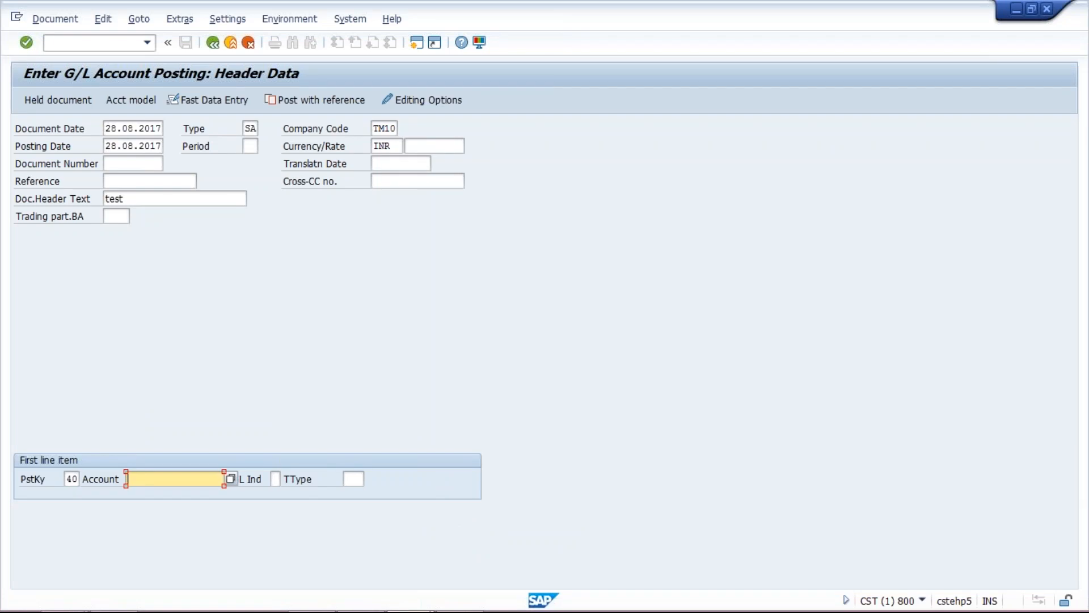
type("4000")
key("BackSpace")
key("BackSpace")
key("BackSpace")
key("BackSpace")
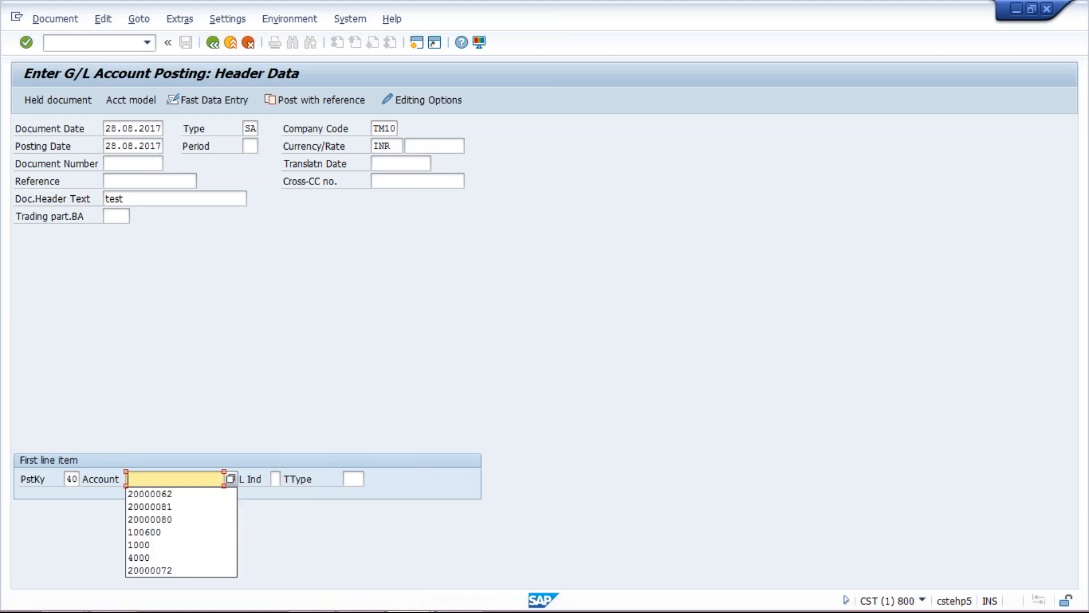
left_click(210, 481)
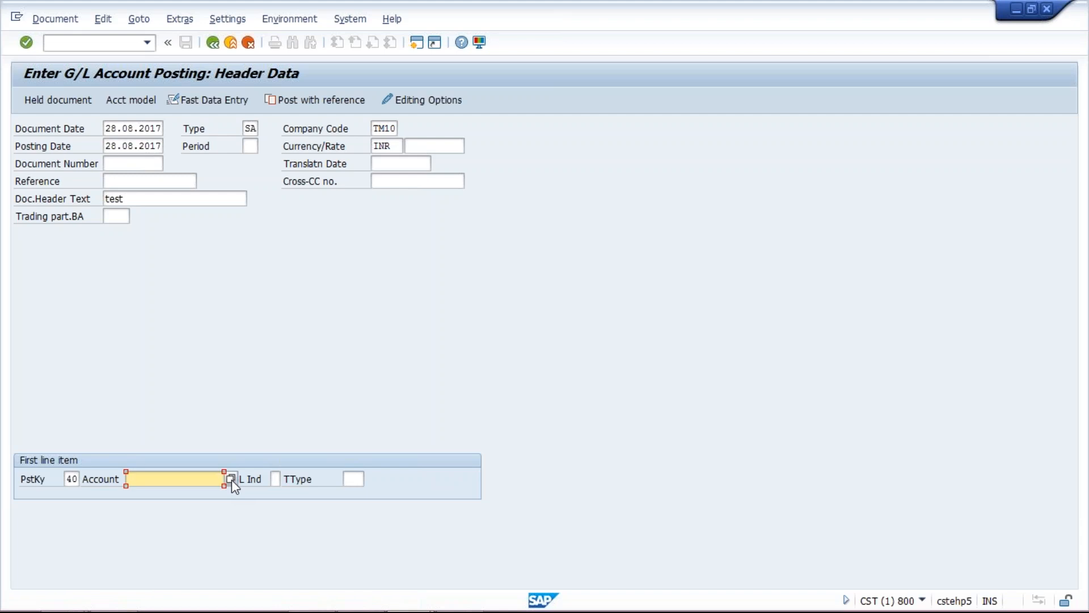
Look up the first line item's account in chart of accounts TM10, choose RENT ACT 4000, and proceed to the item's details
left_click(231, 479)
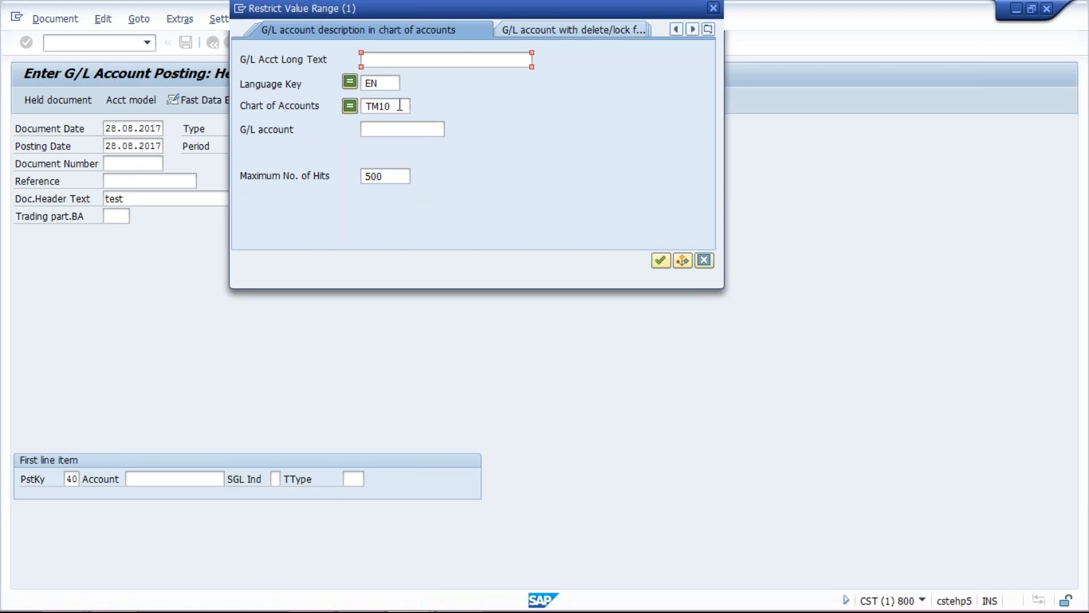
left_click_drag(418, 10, 519, 193)
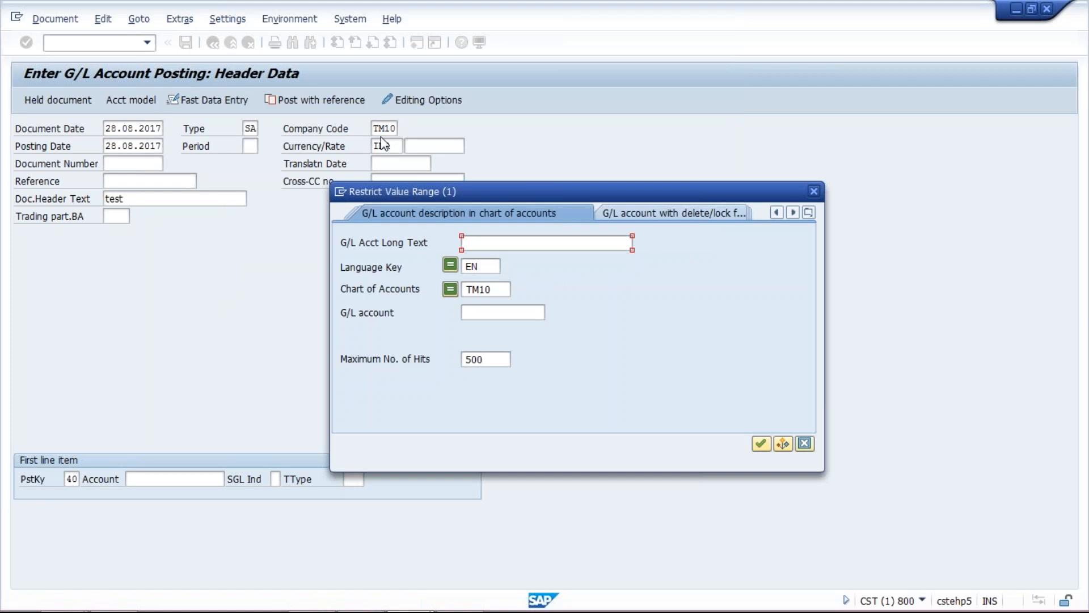
left_click(498, 288)
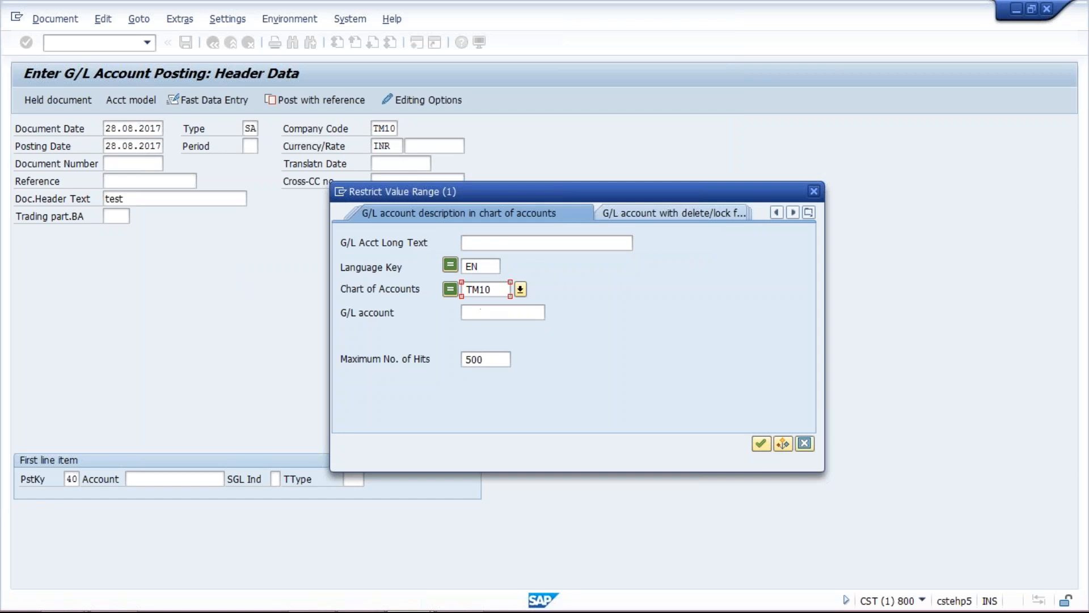
left_click(761, 443)
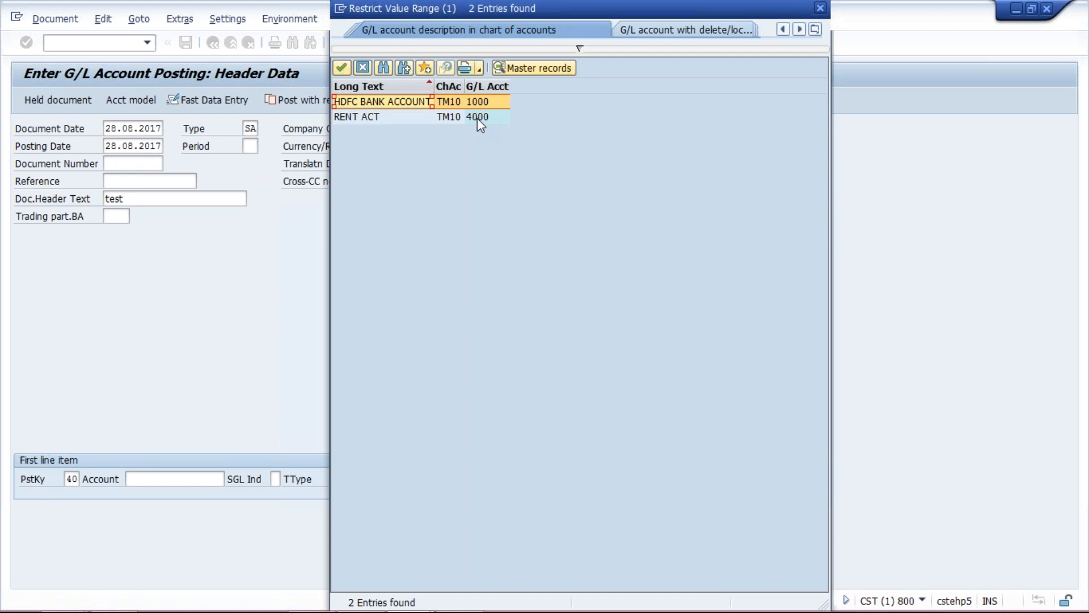
double_click(478, 118)
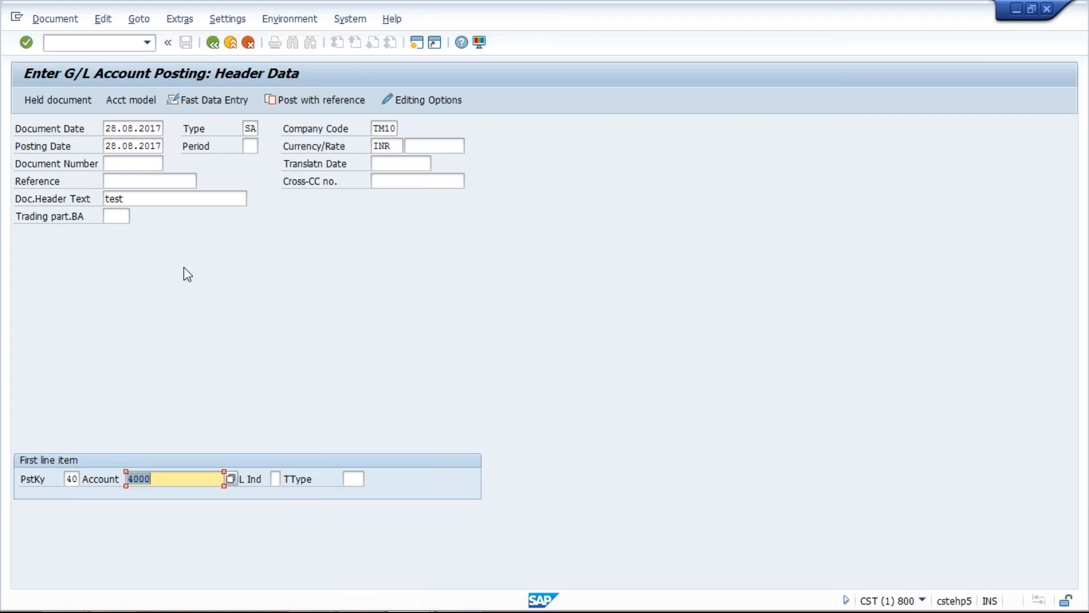
left_click(71, 479)
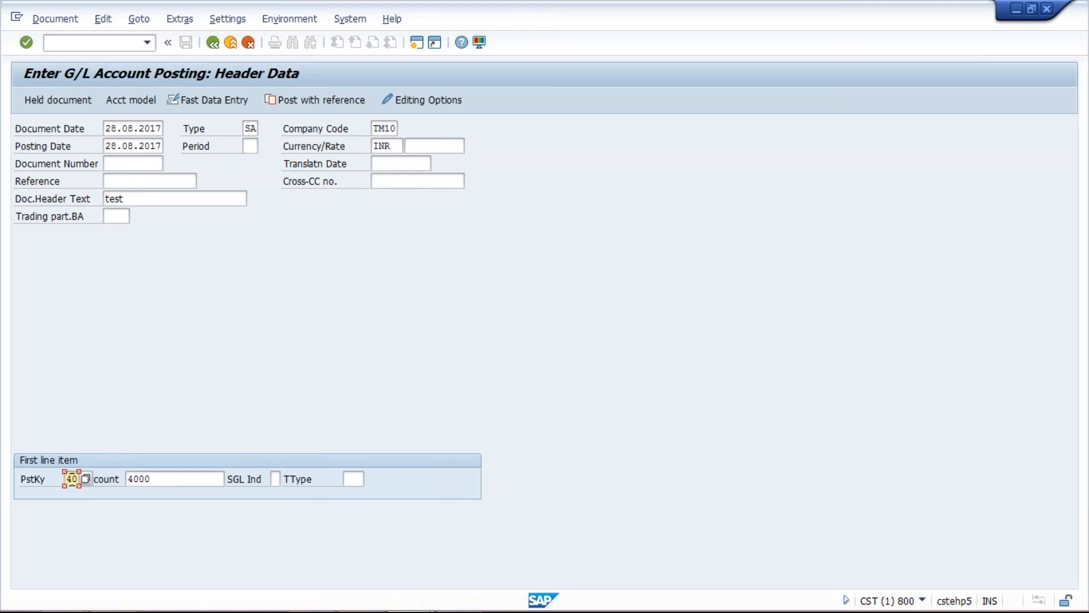
left_click(204, 477)
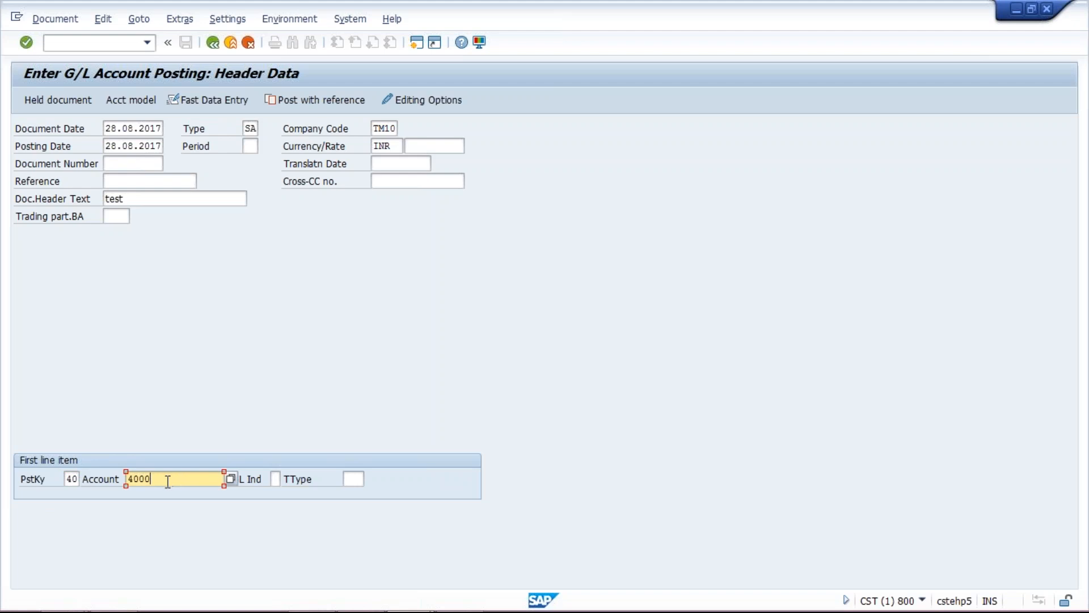
key("Return")
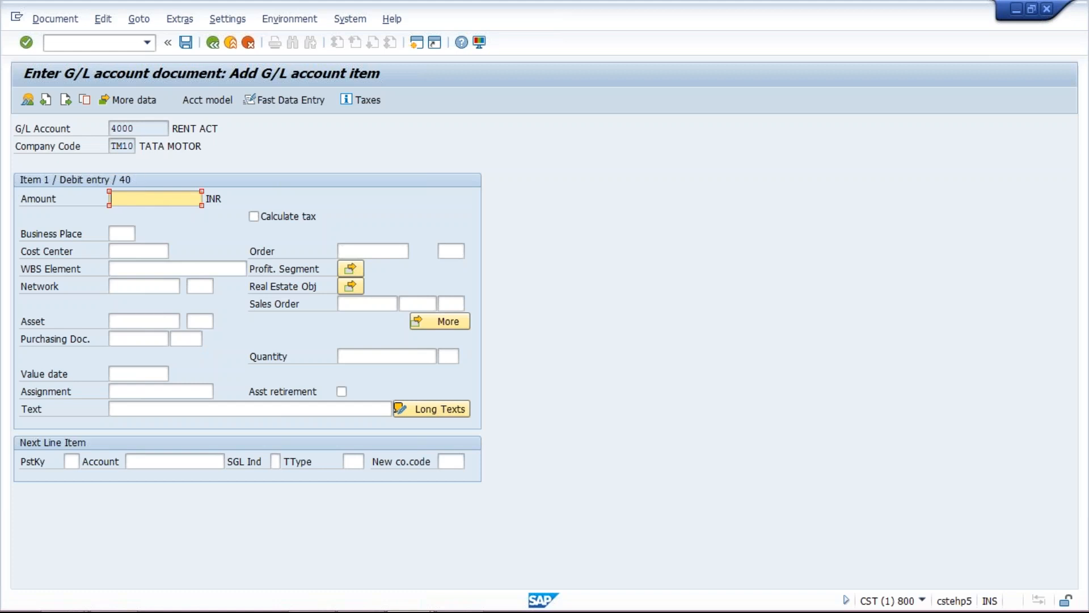
Set the rent debit item's amount to 1000 INR and its text to "rent for corporate office"
double_click(139, 128)
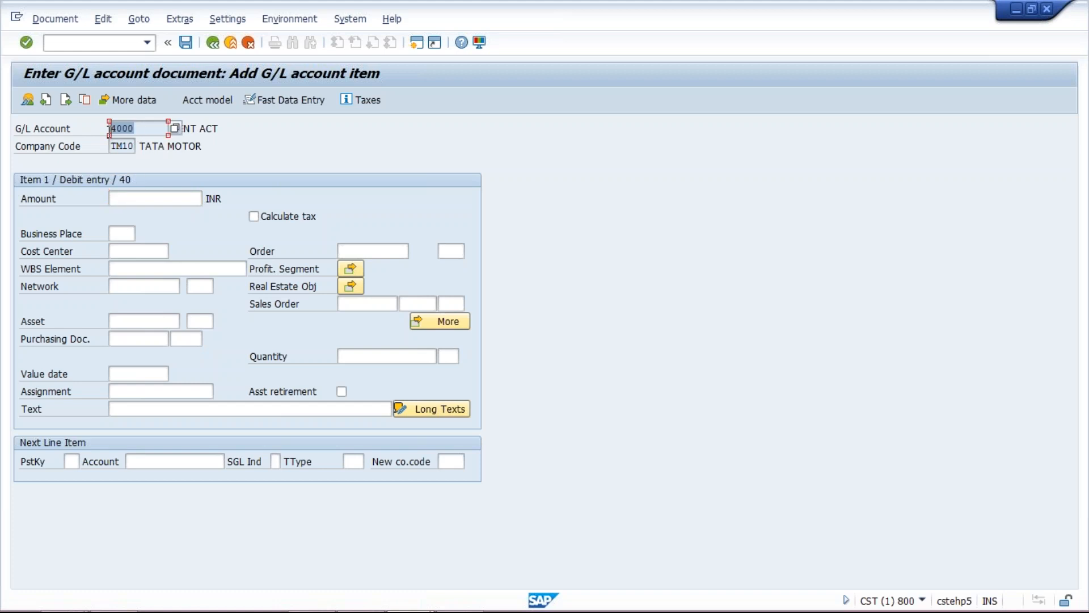
left_click(145, 129)
left_click(139, 200)
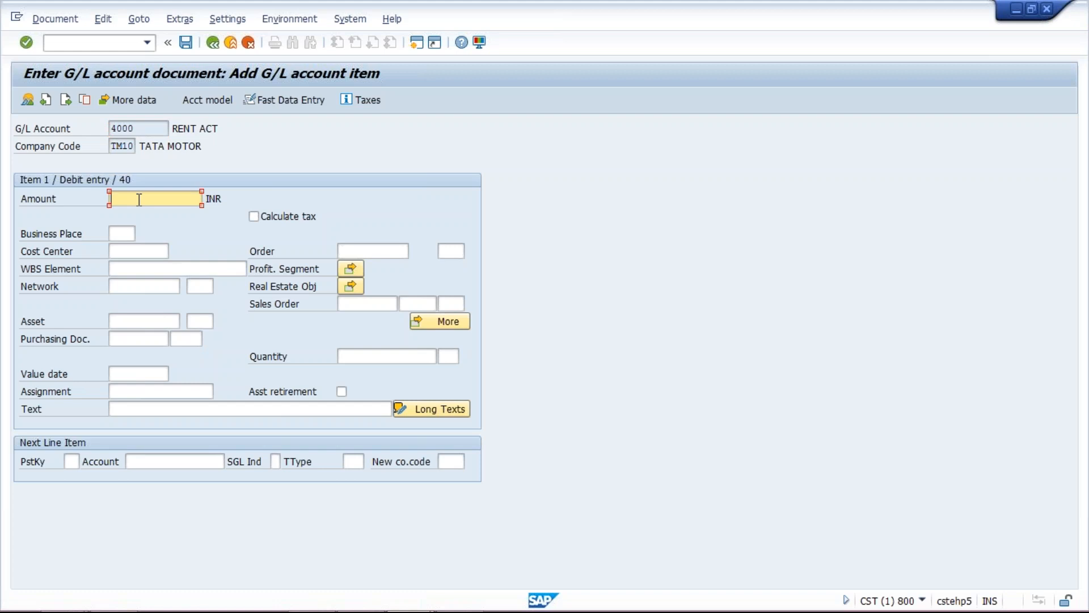
type("1000")
left_click(153, 408)
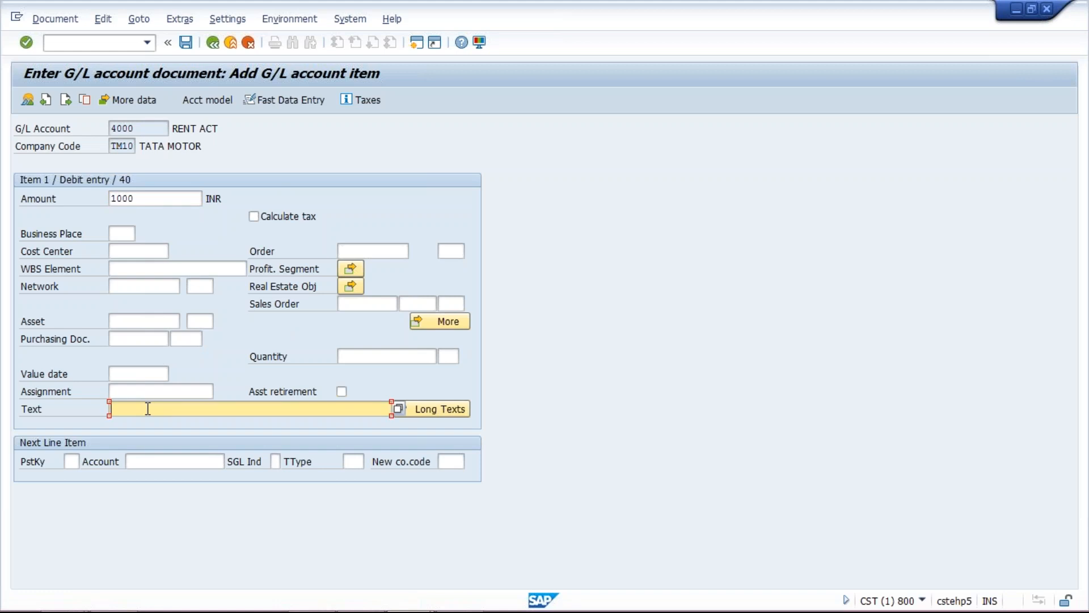
type("R")
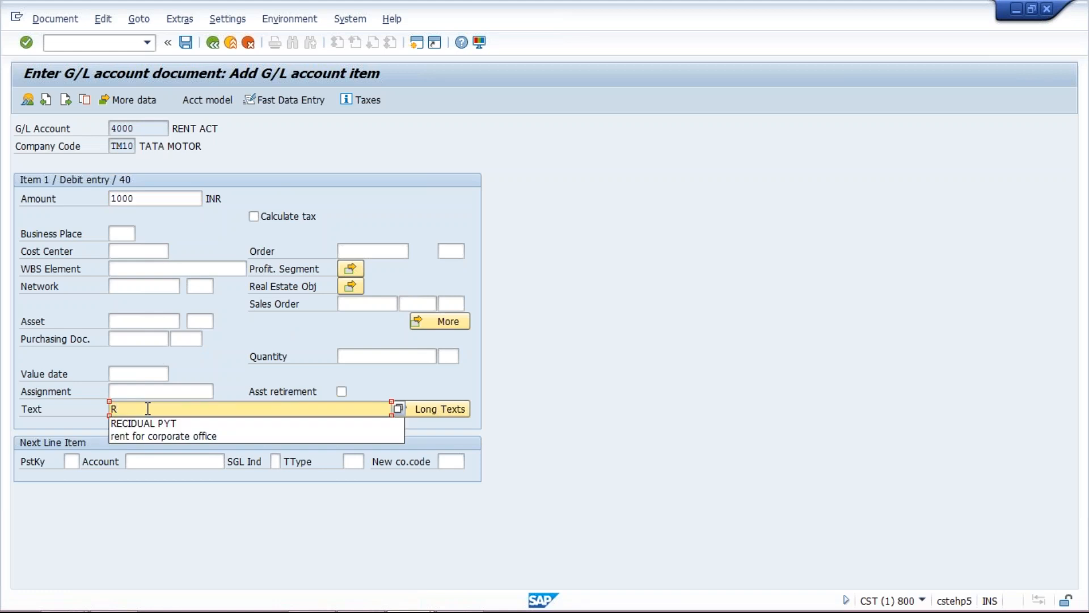
type("E")
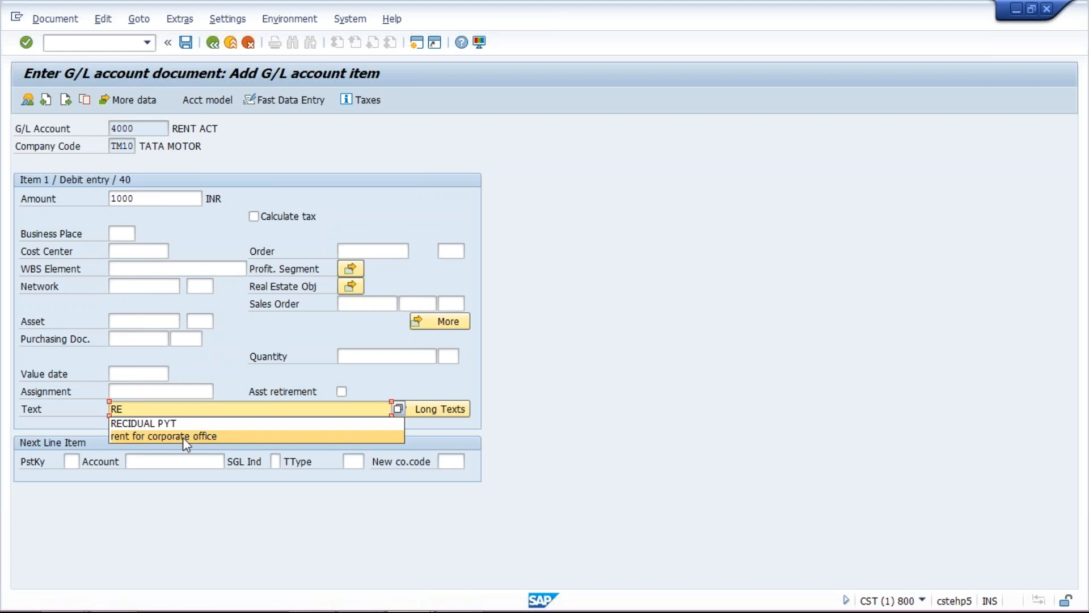
left_click(183, 437)
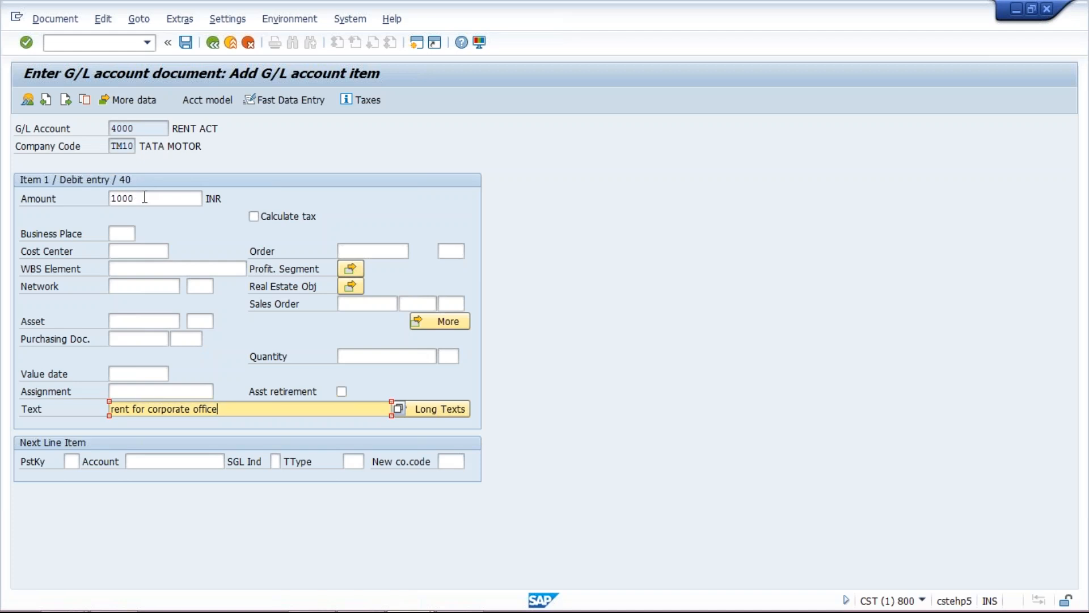
Add the next line item with posting key 50 and account 1000, and proceed to its details
left_click(141, 129)
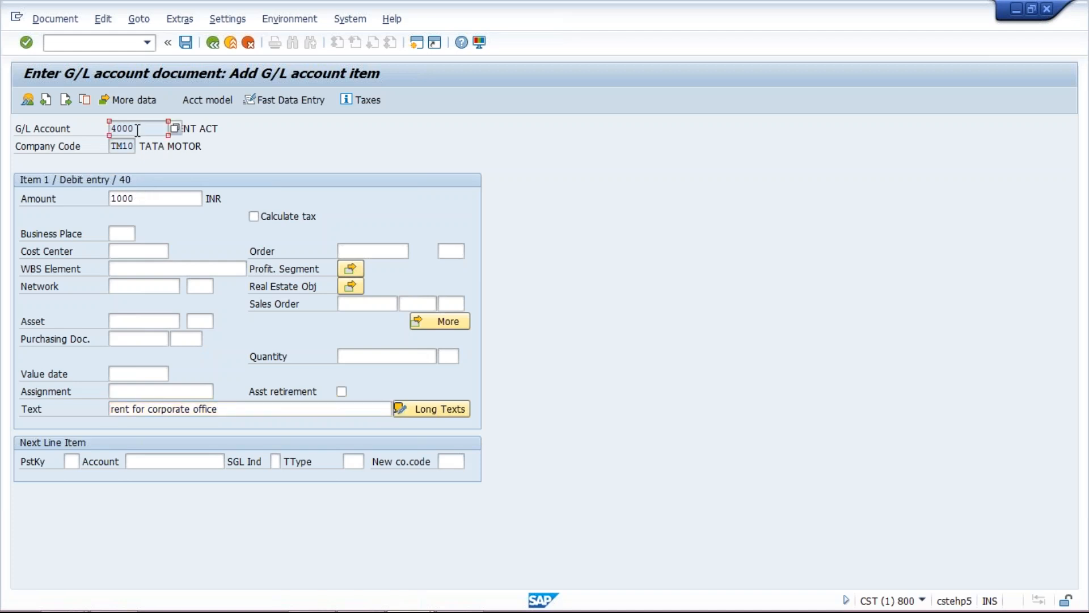
left_click(70, 464)
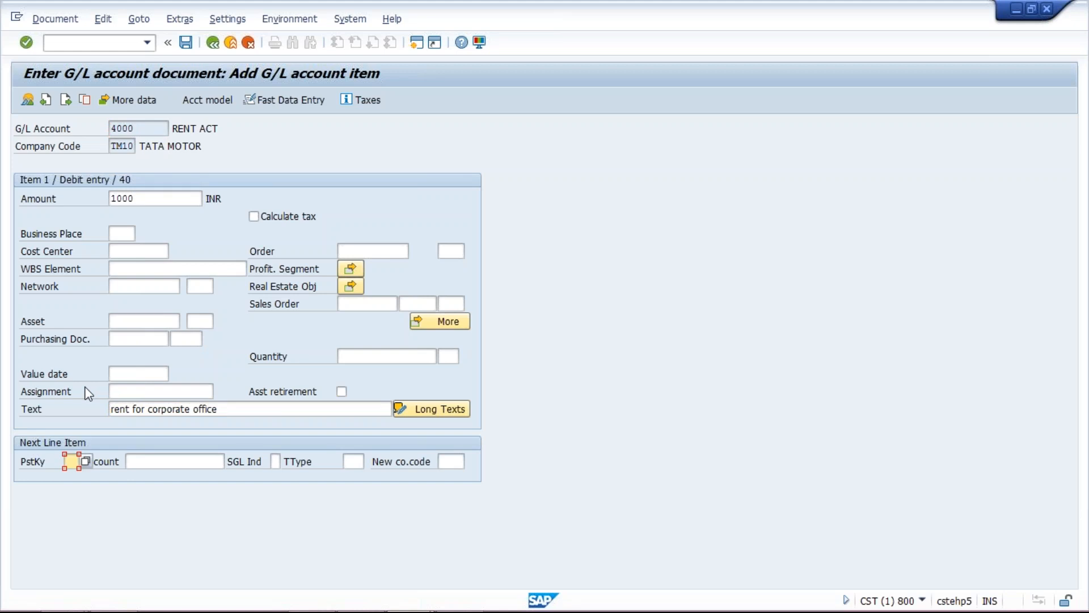
type("50")
left_click(167, 464)
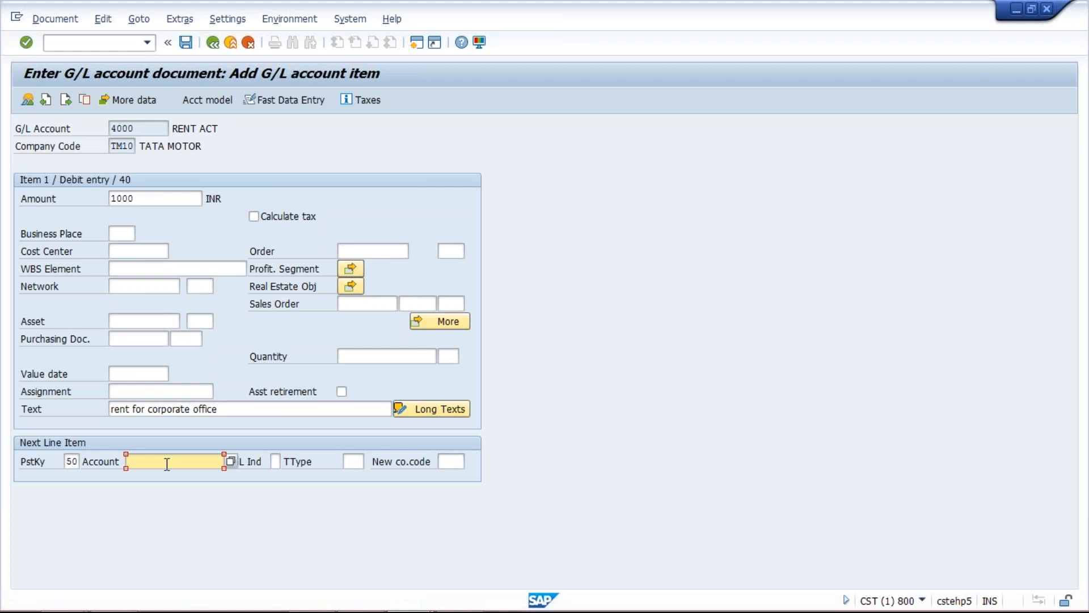
type("1000")
key("Return")
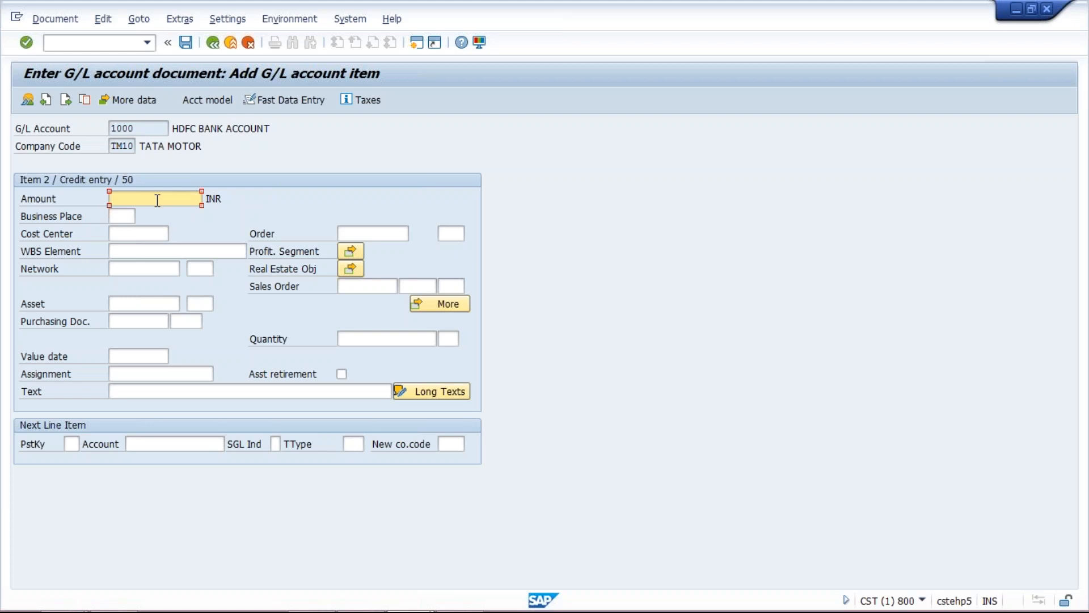
Enter * as the bank credit item's amount and "rent for corporate office" as its text
type("*")
left_click(202, 389)
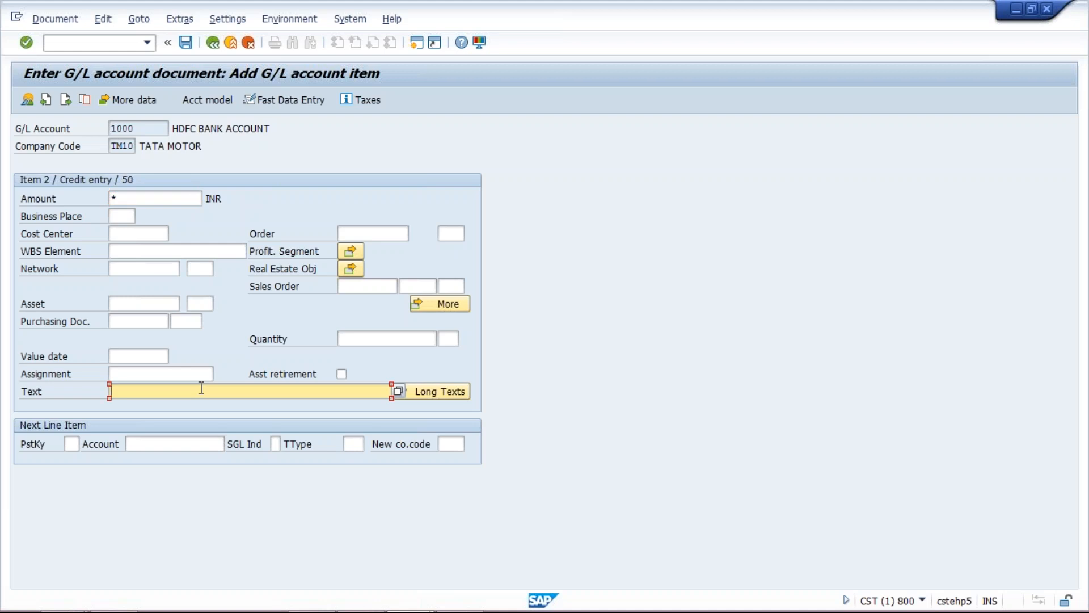
type("+")
key("BackSpace")
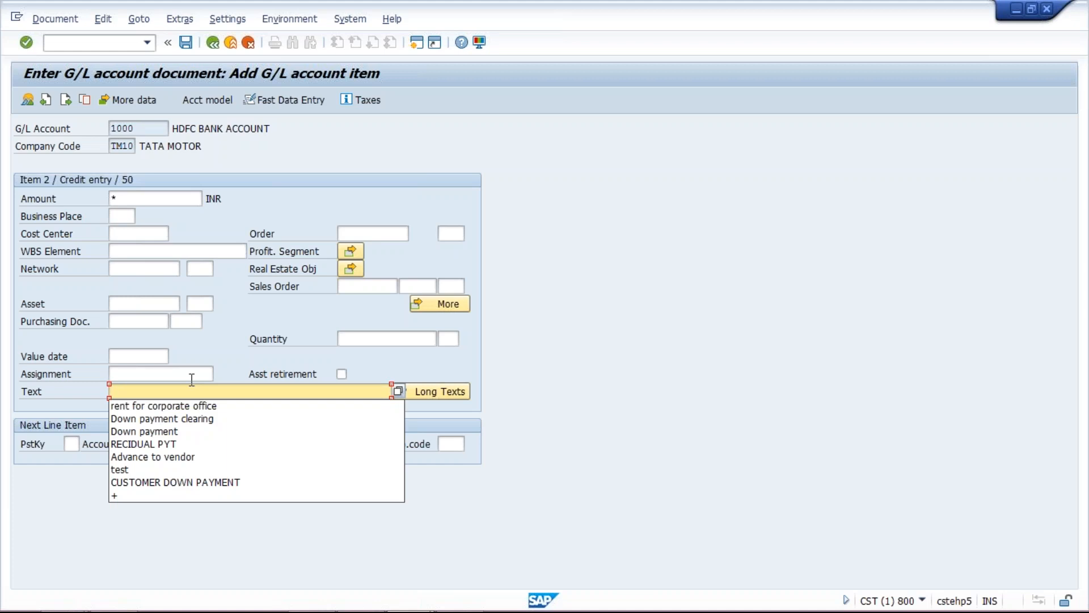
left_click(202, 405)
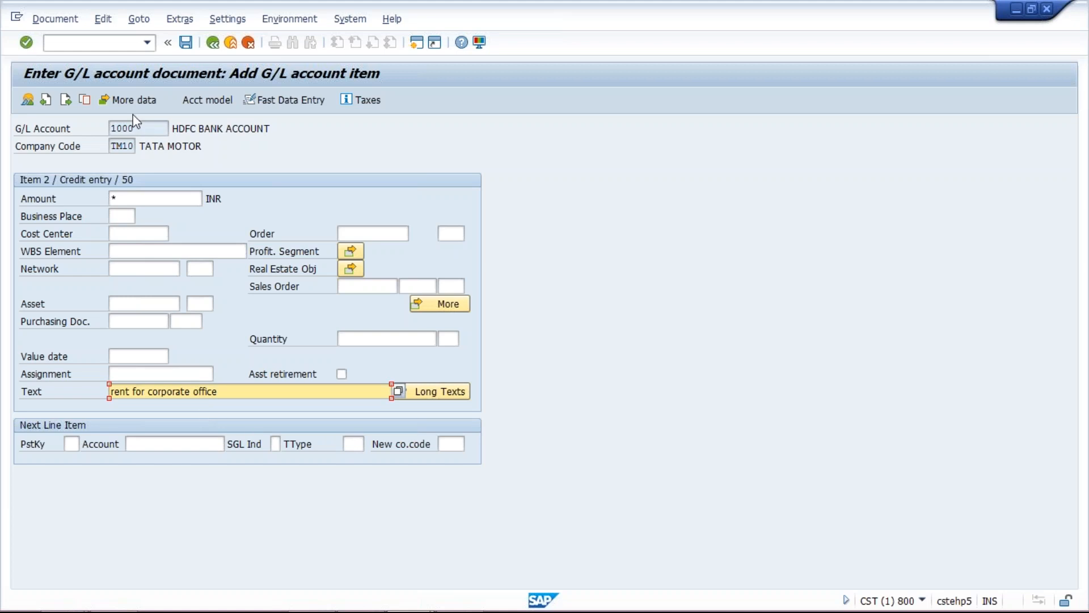
Clear the amount of the bank credit item and enter * again
left_click(134, 198)
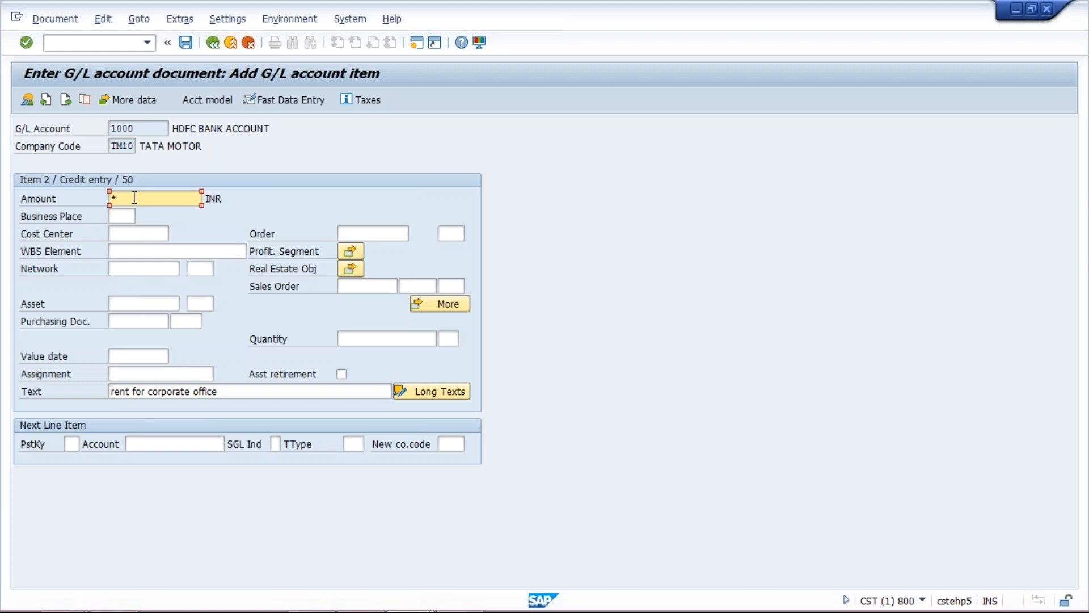
key("BackSpace")
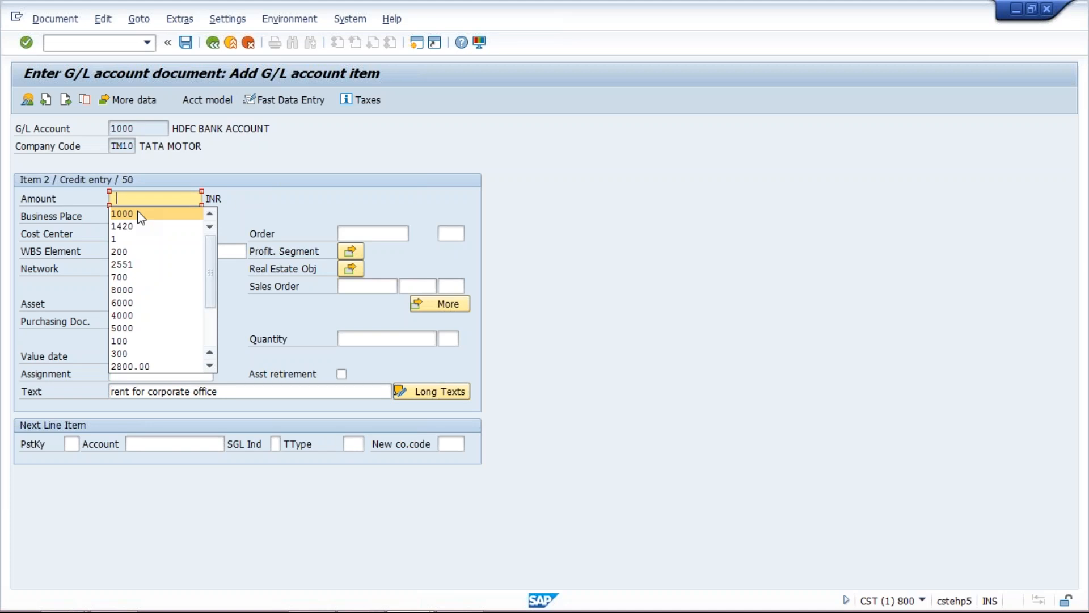
type("+")
key("BackSpace")
type("+")
type("*")
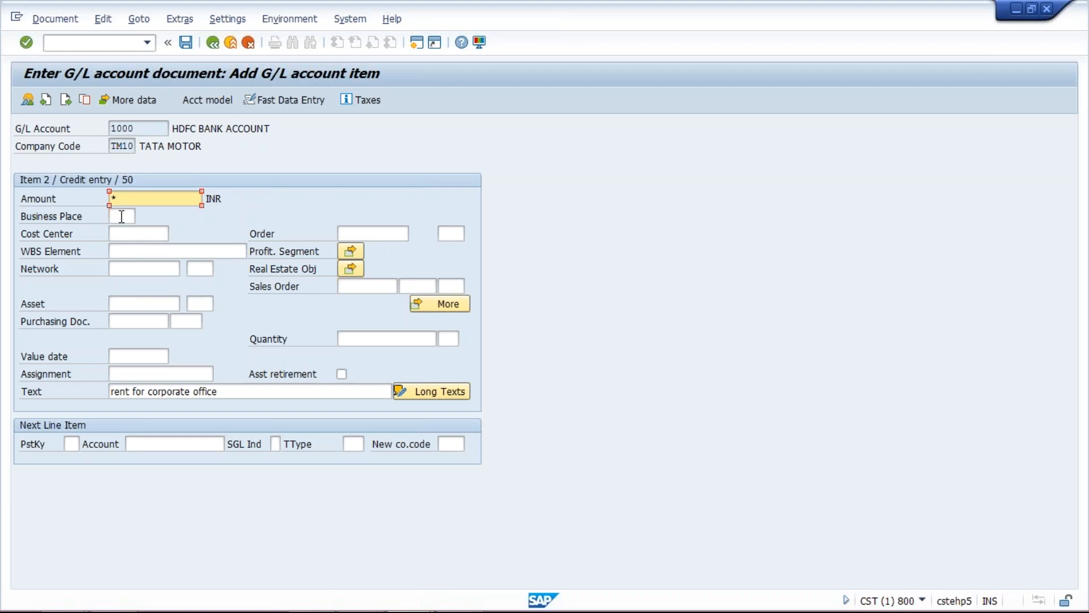
Simulate the G/L document and examine the accounts, posting keys and amounts of both line items and the document number
left_click(62, 23)
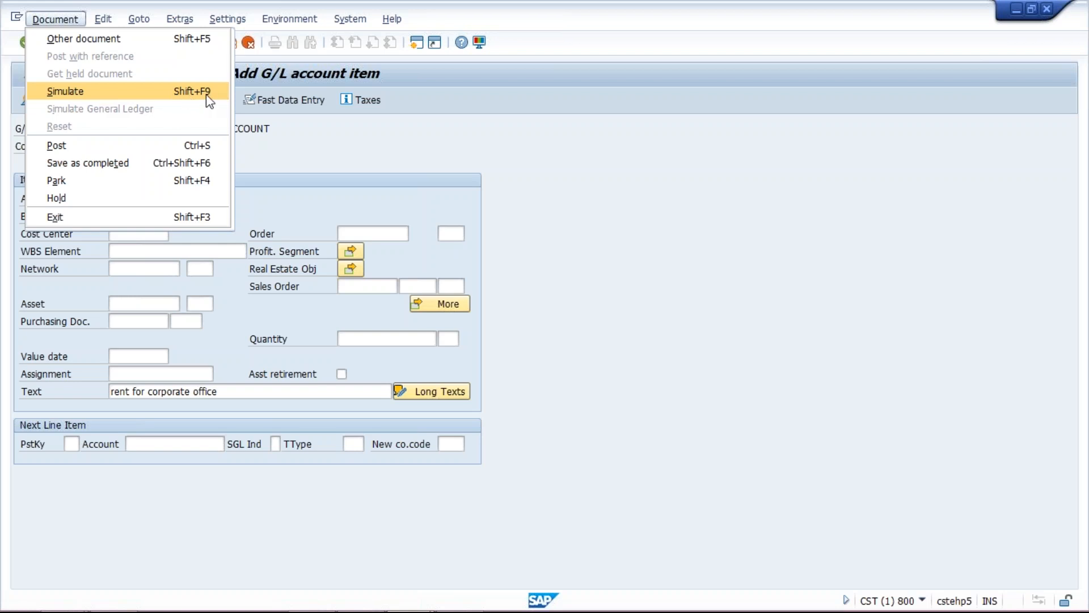
left_click(85, 95)
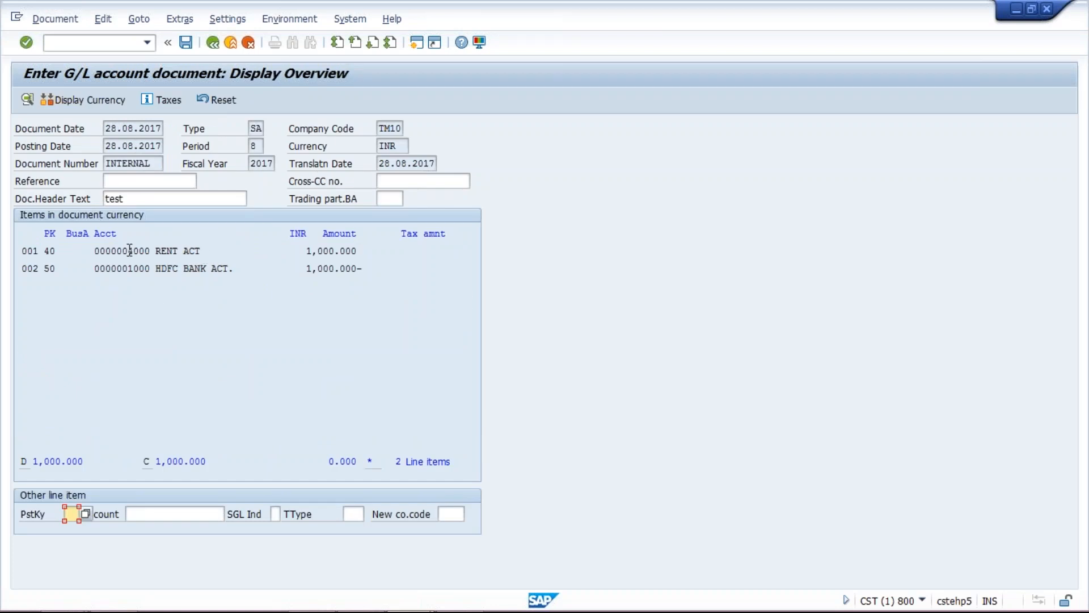
left_click_drag(130, 250, 229, 268)
left_click_drag(155, 251, 194, 251)
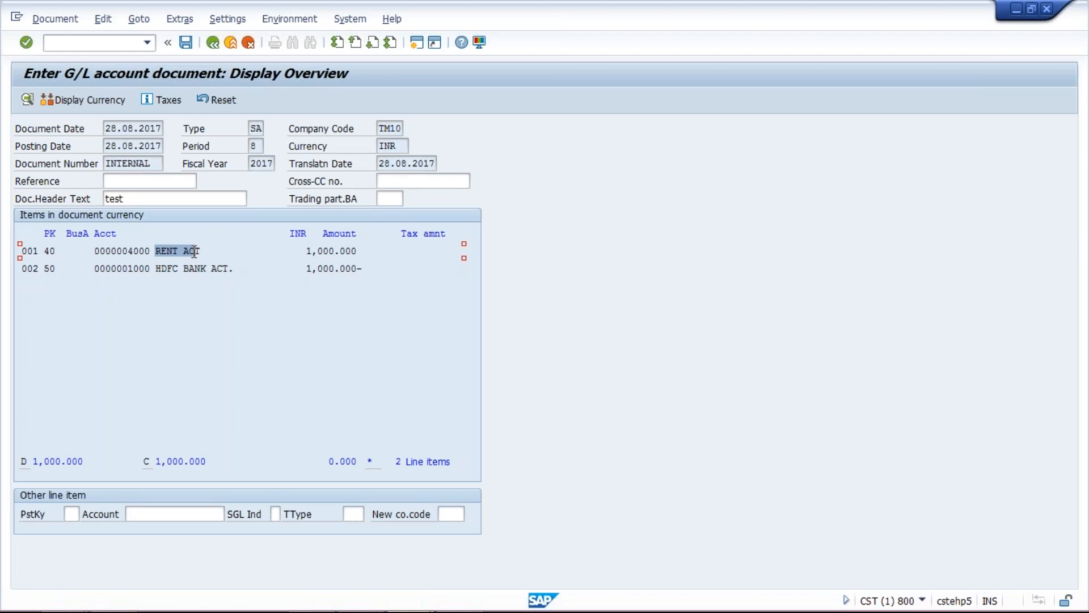
left_click(163, 250)
key("End")
left_click(182, 274)
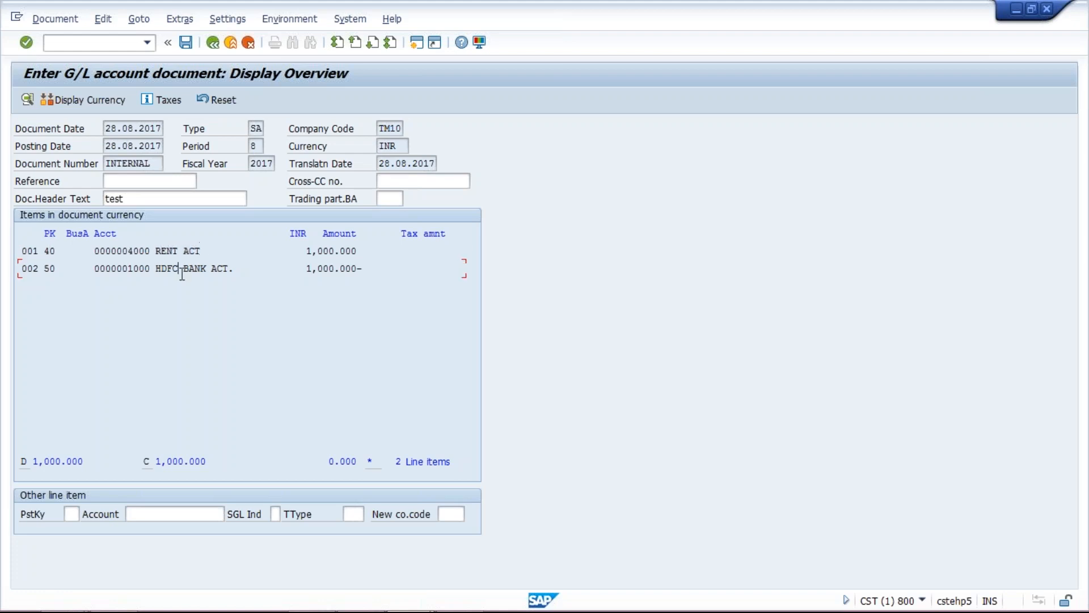
left_click(55, 272)
left_click(360, 251)
left_click(368, 268)
left_click(330, 251)
left_click(333, 269)
left_click_drag(154, 164, 106, 169)
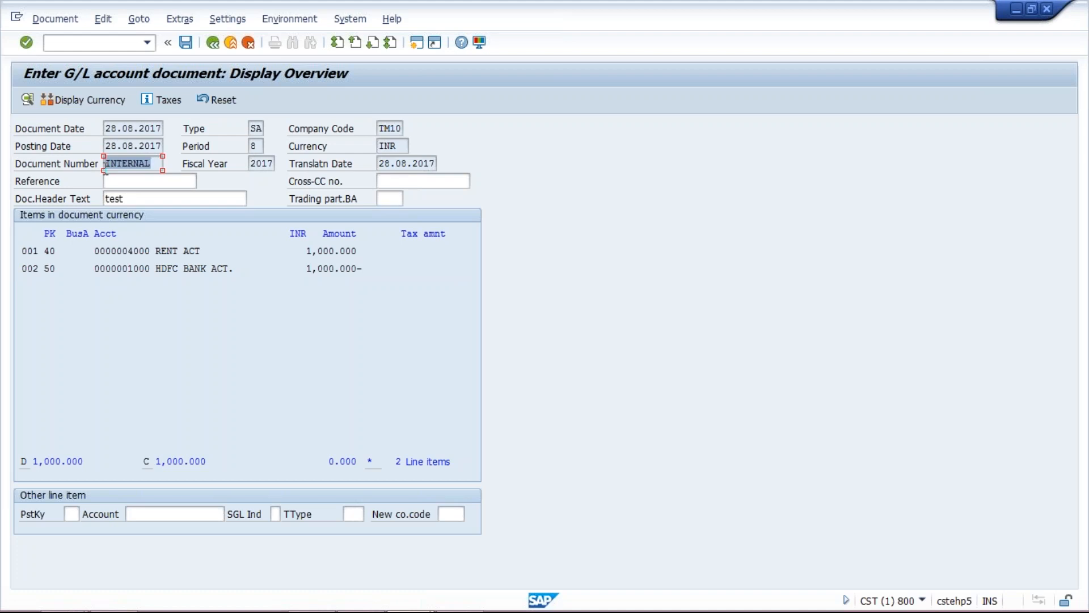
left_click(159, 164)
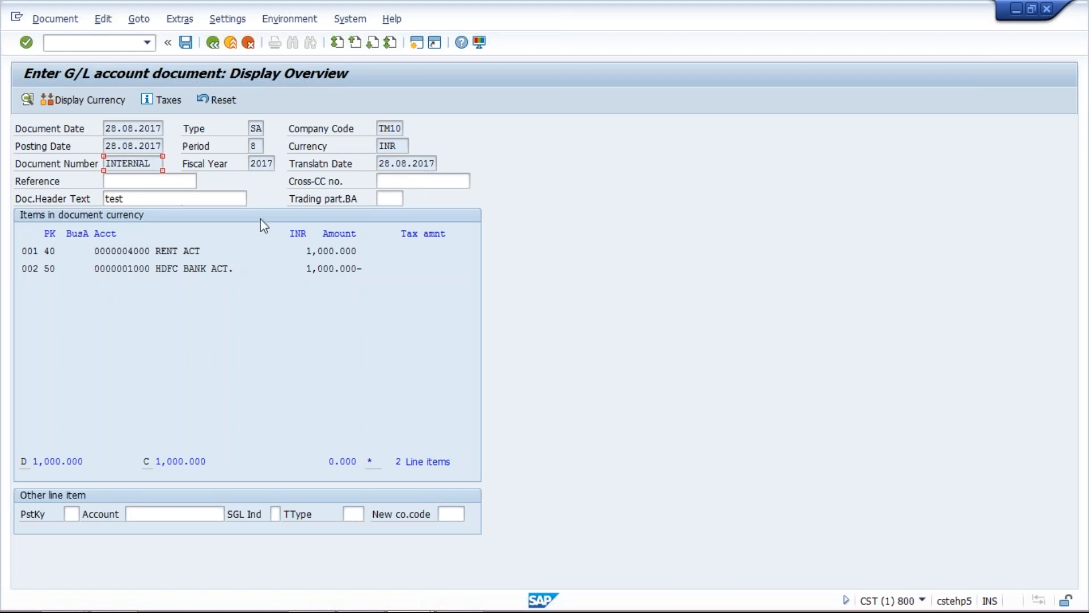
Try to post the simulated rent document
left_click(186, 43)
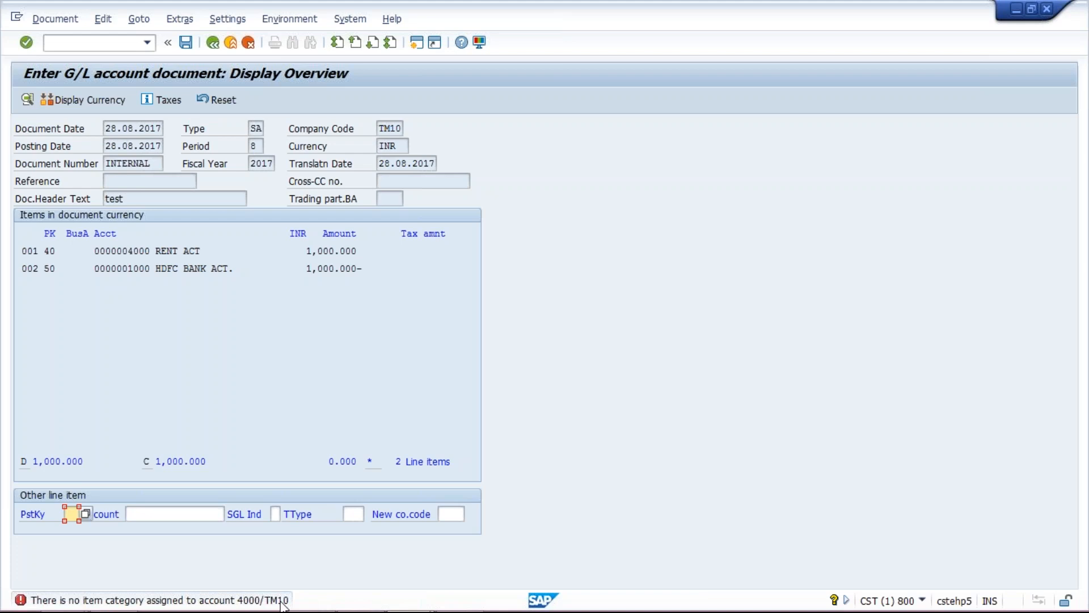
Create a new session, run transaction SPRO and display the SAP Reference IMG
left_click(415, 45)
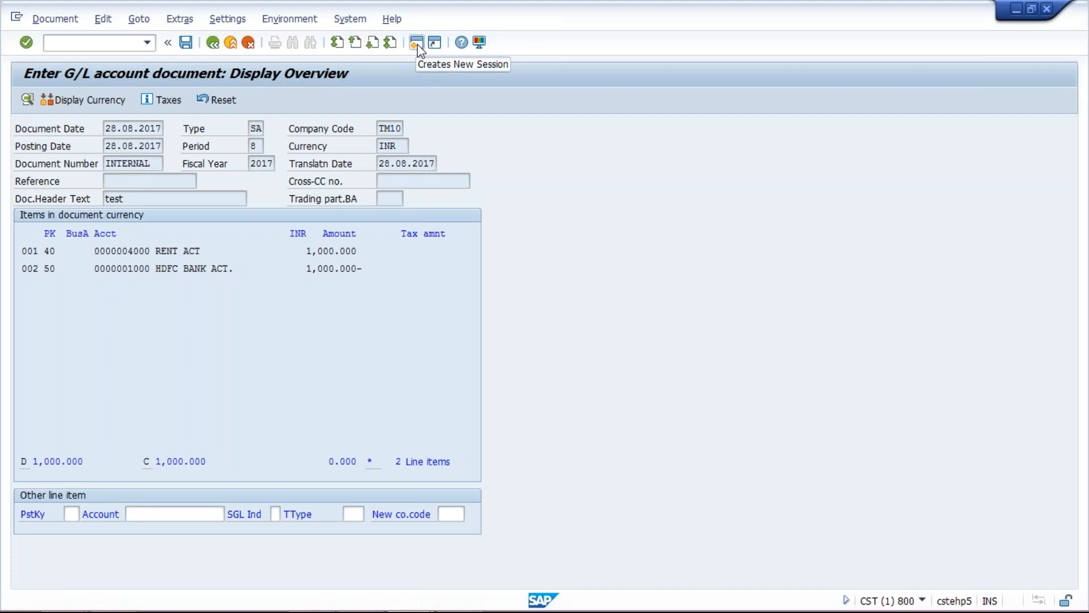
left_click(417, 45)
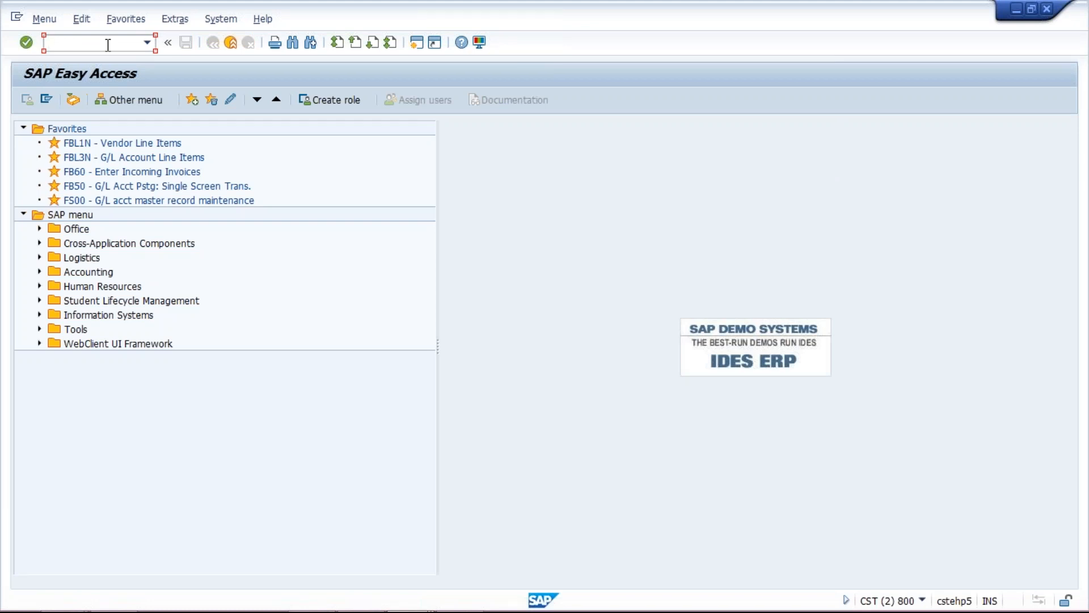
type("SPRO")
key("Return")
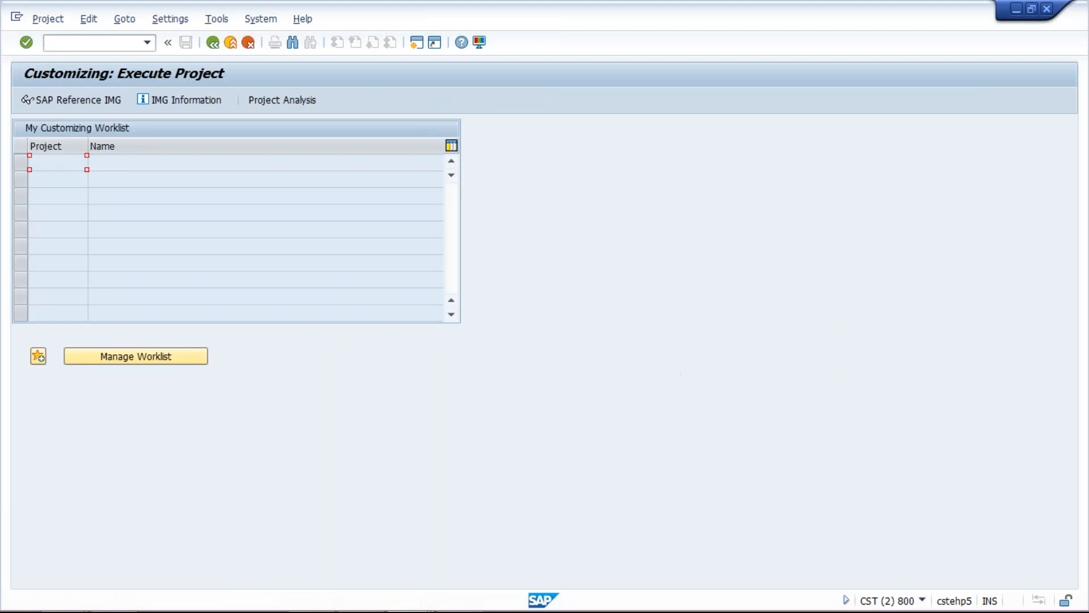
left_click(62, 103)
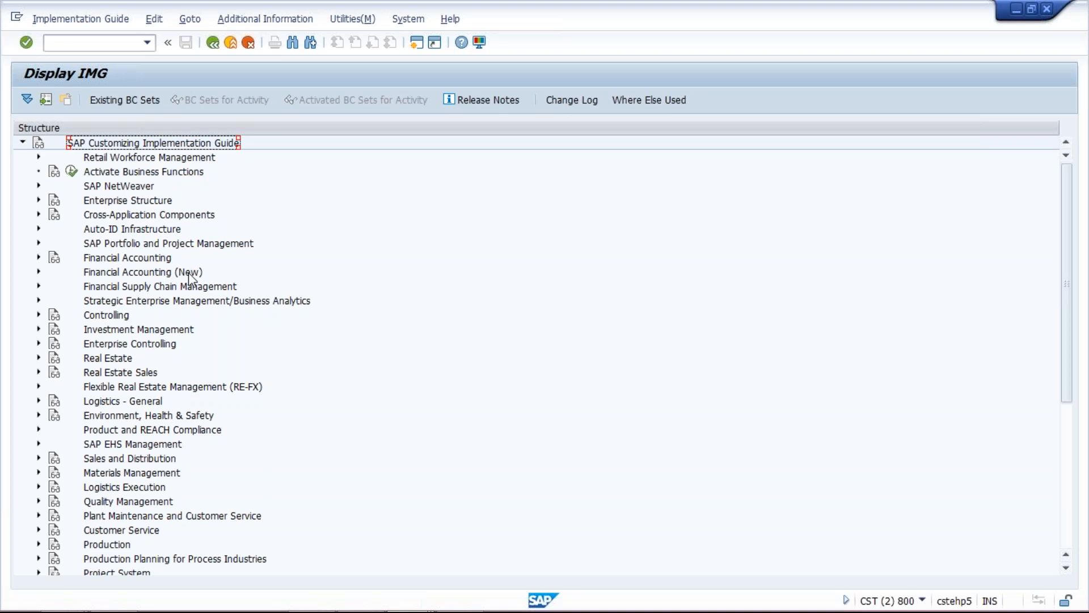
Search the IMG structure for the Activate Document Splitting activity and execute it
key("ctrl+f")
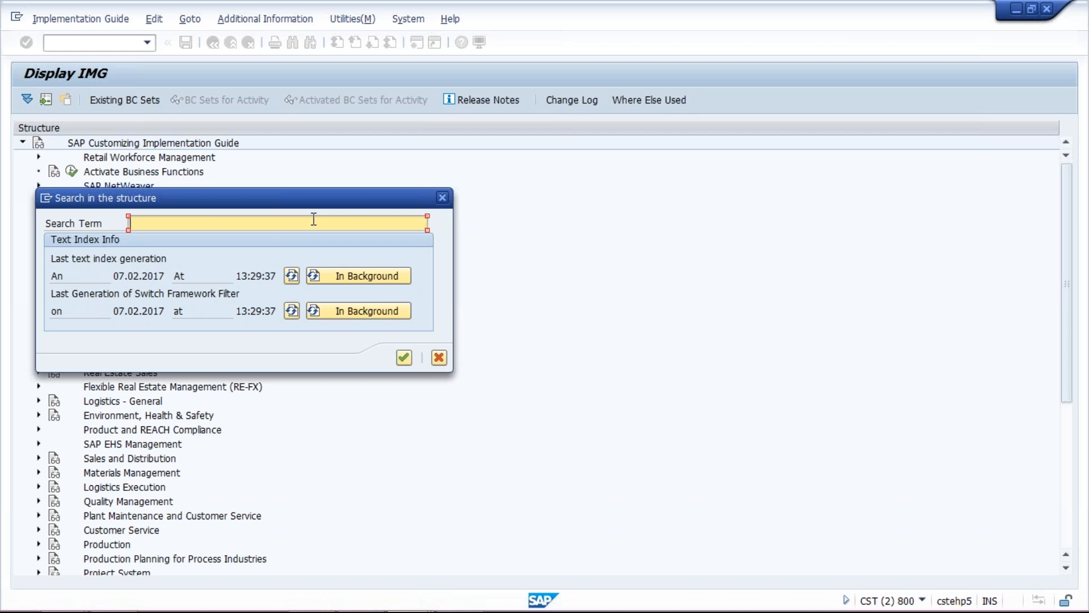
left_click(442, 199)
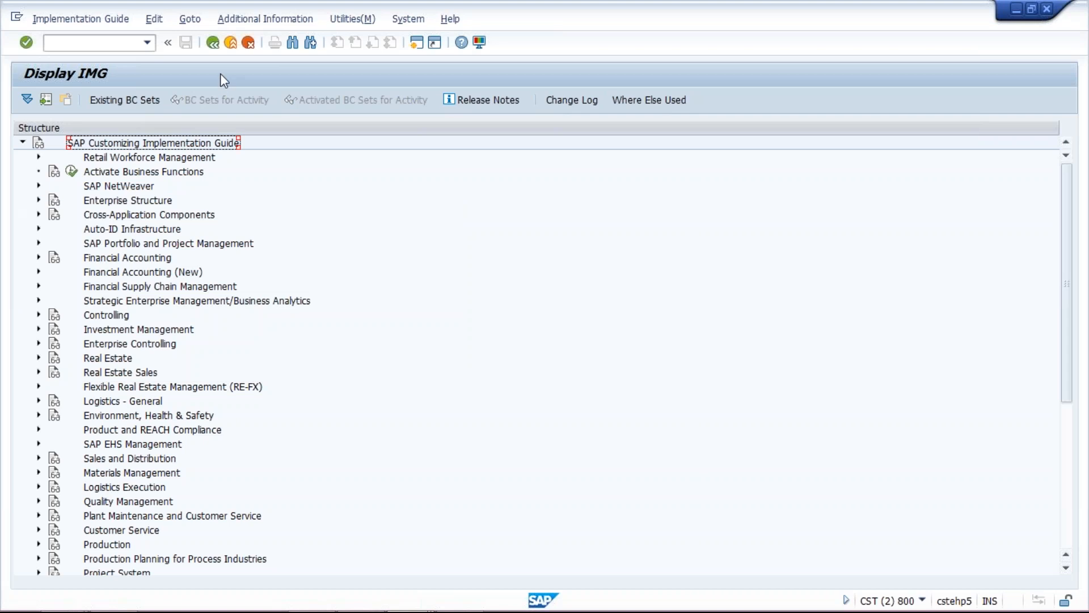
left_click(293, 45)
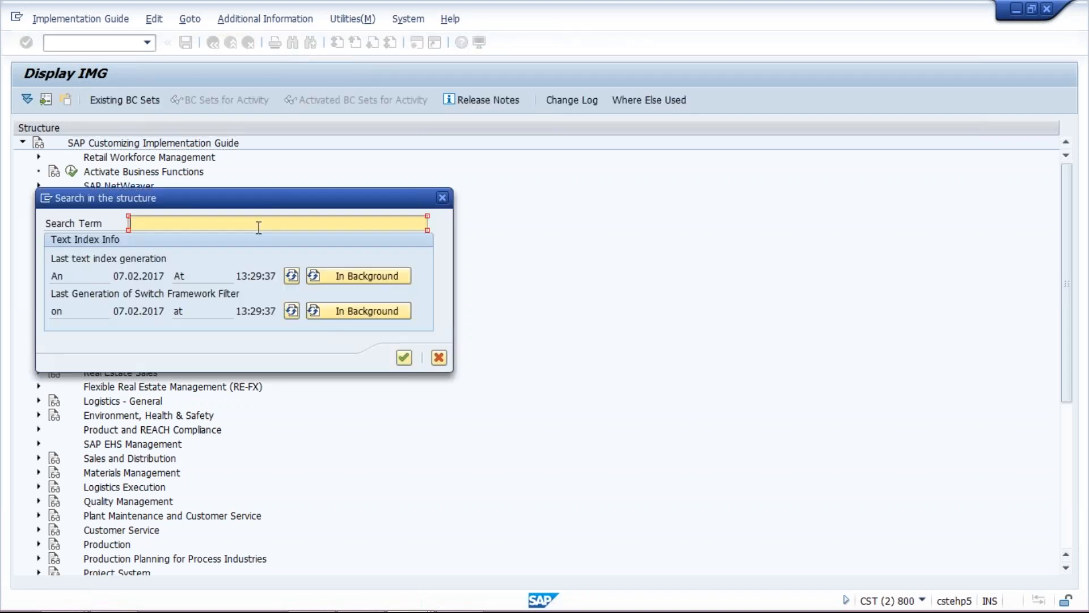
type("ACT ")
type("VATE DOCUMENT SPL")
key("Return")
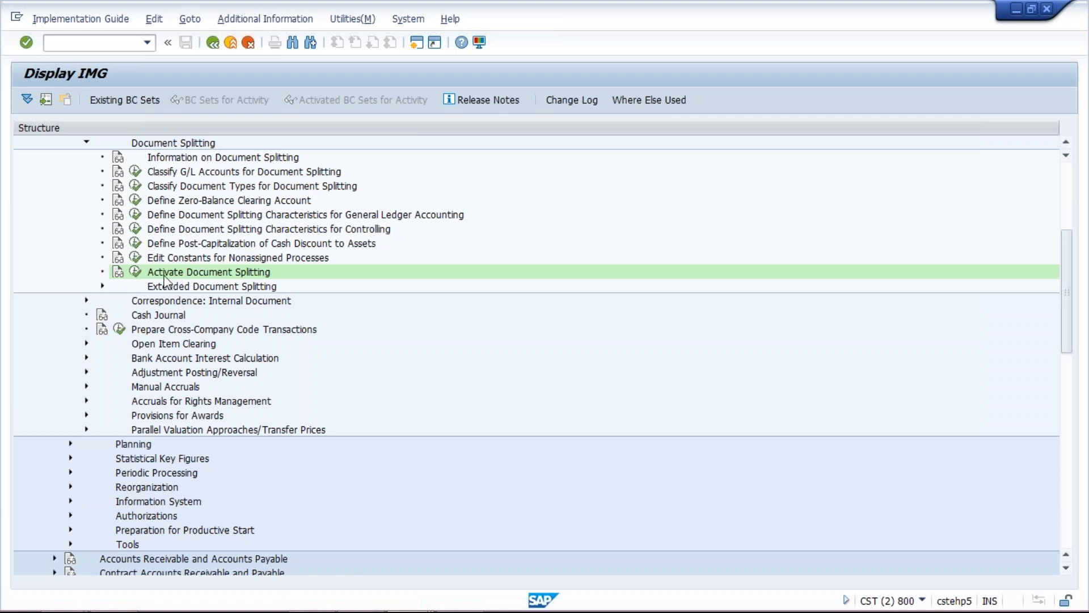
left_click(136, 273)
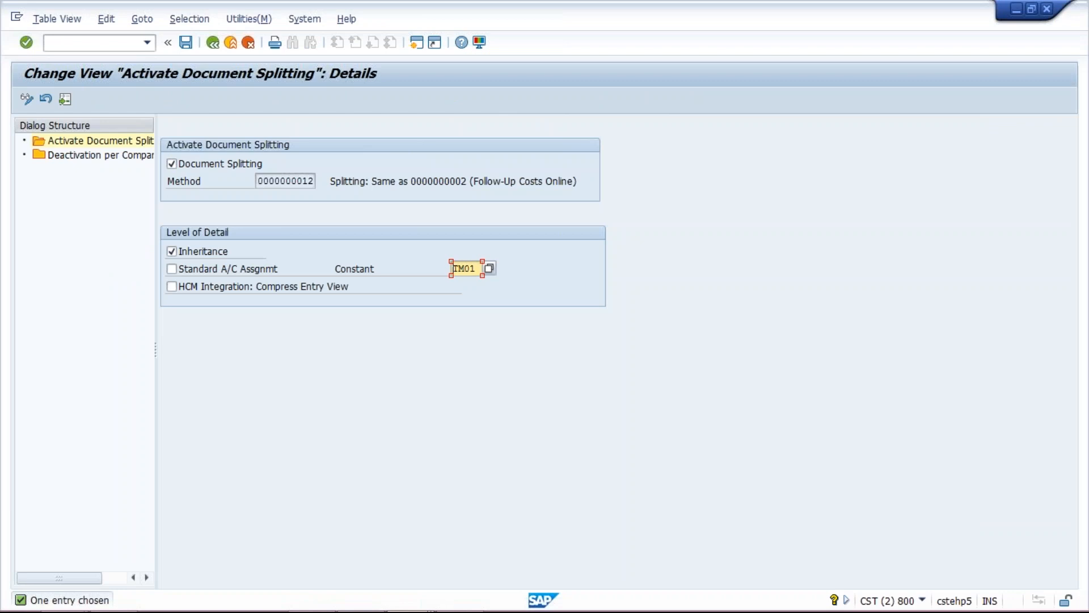
Show the Deactivation per Company Code list and position it at company code TM10
double_click(110, 159)
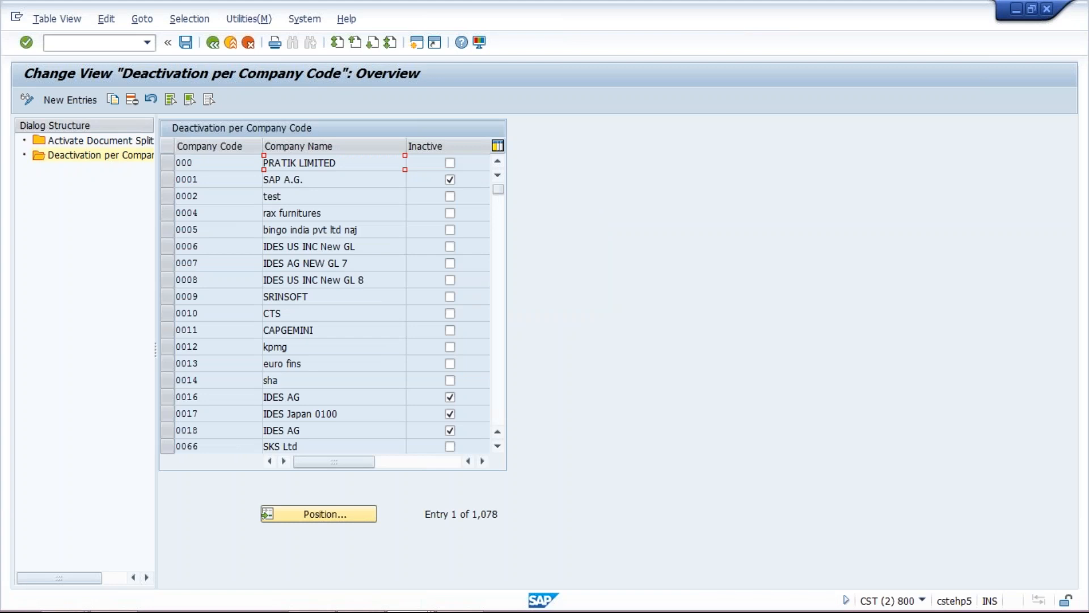
left_click(318, 519)
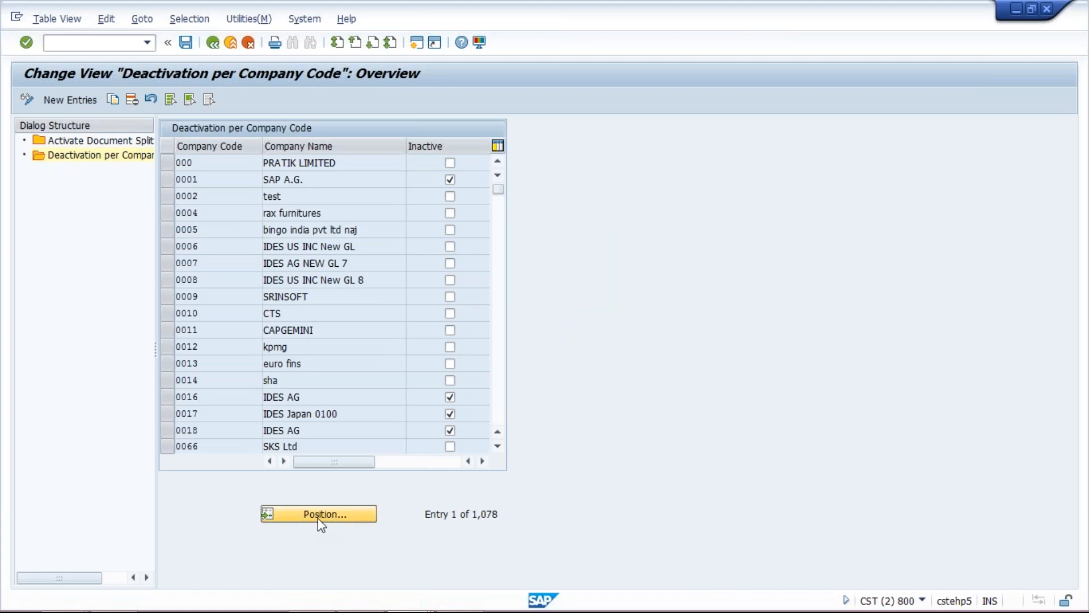
type("T")
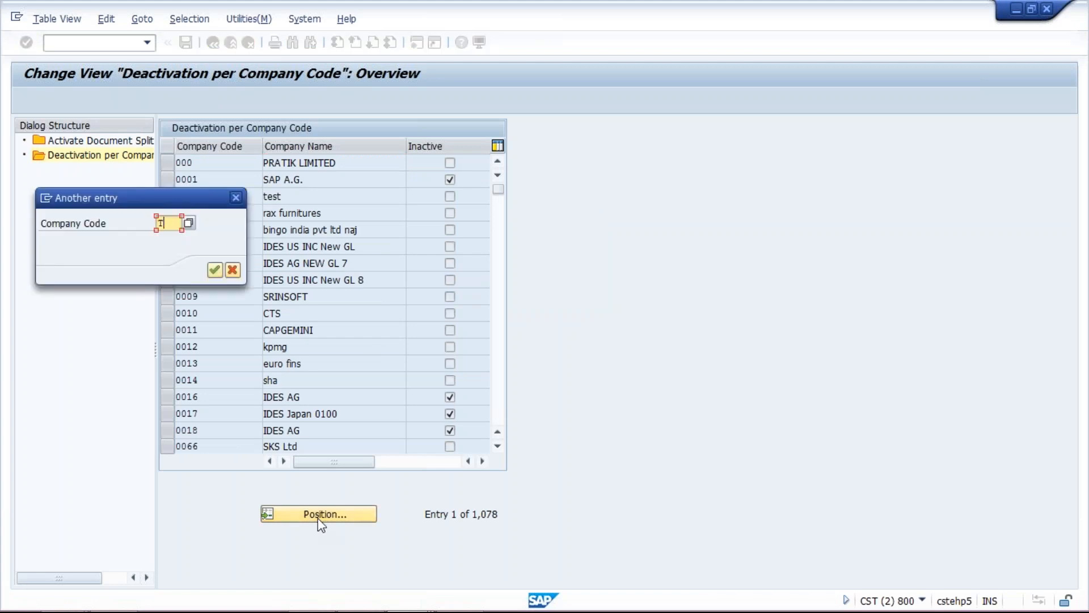
type("M10")
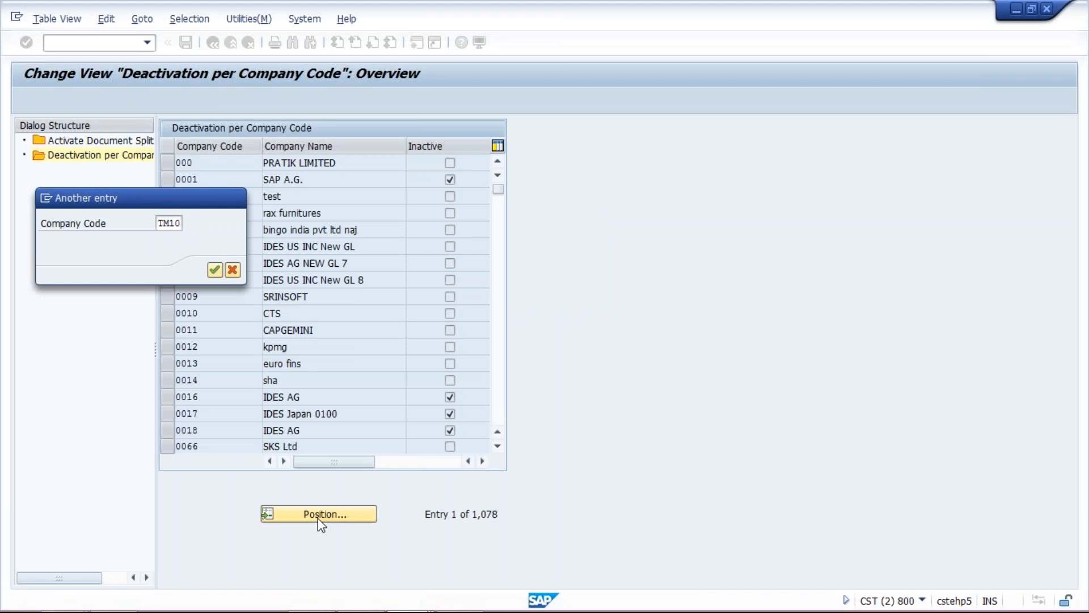
key("Return")
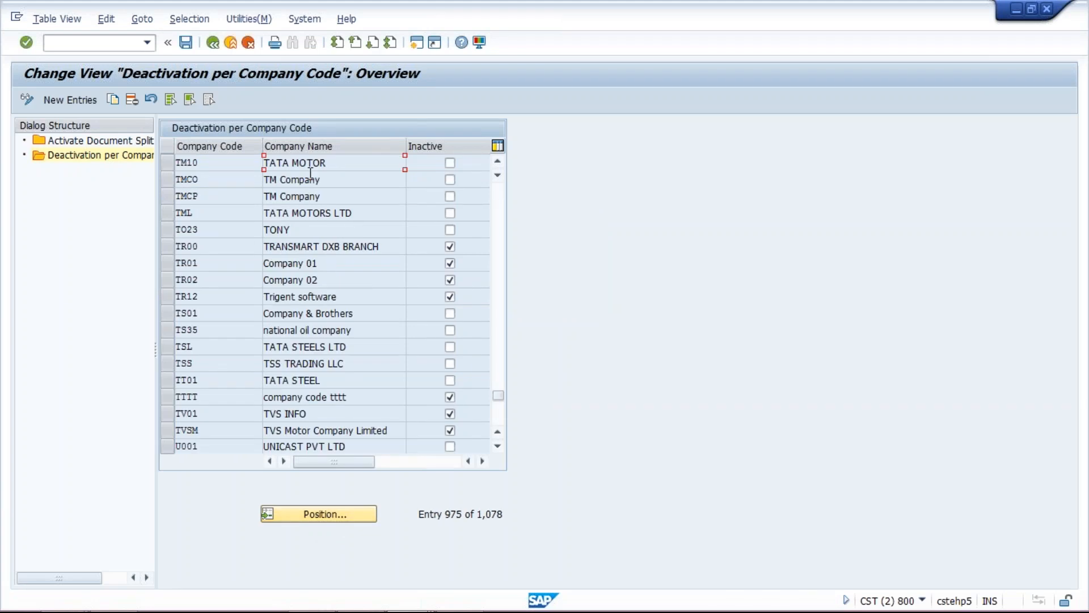
Mark company code TM10 as inactive for document splitting and save the change to the TATA MOTOR customizing request
left_click(165, 164)
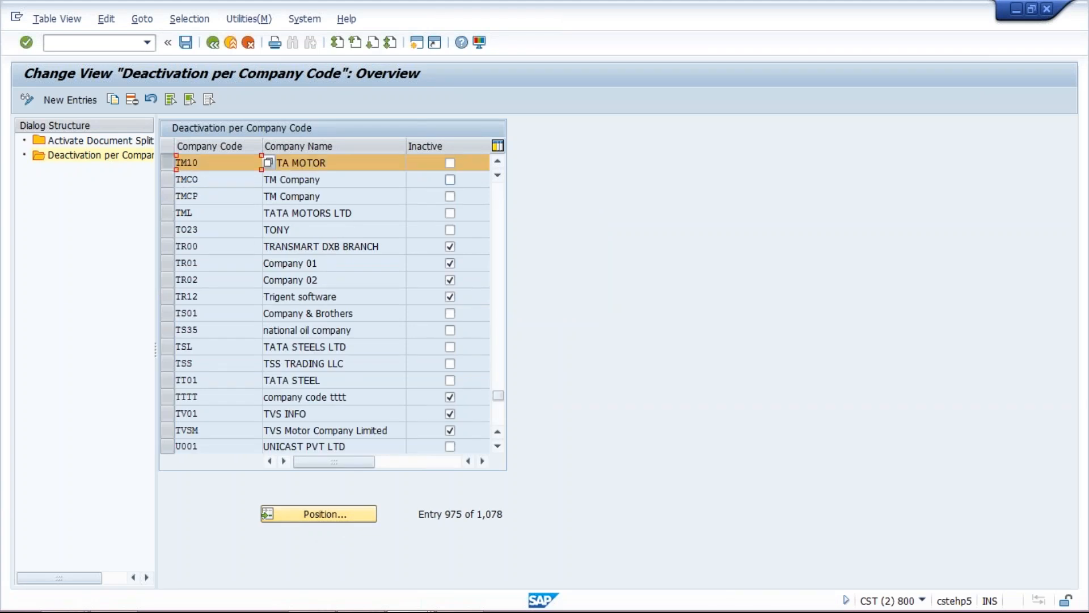
left_click(451, 164)
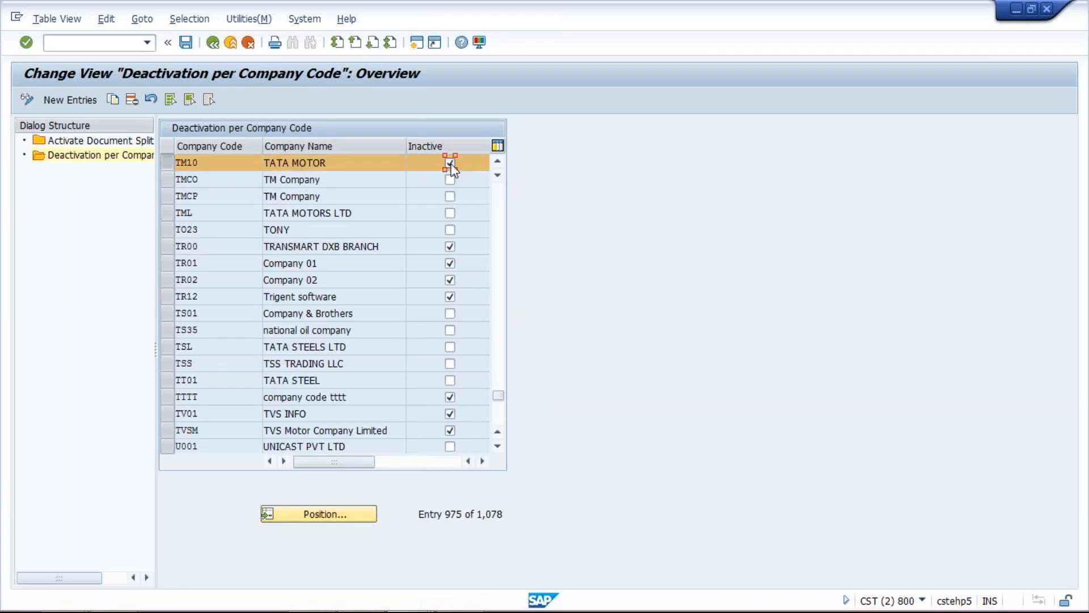
left_click(186, 43)
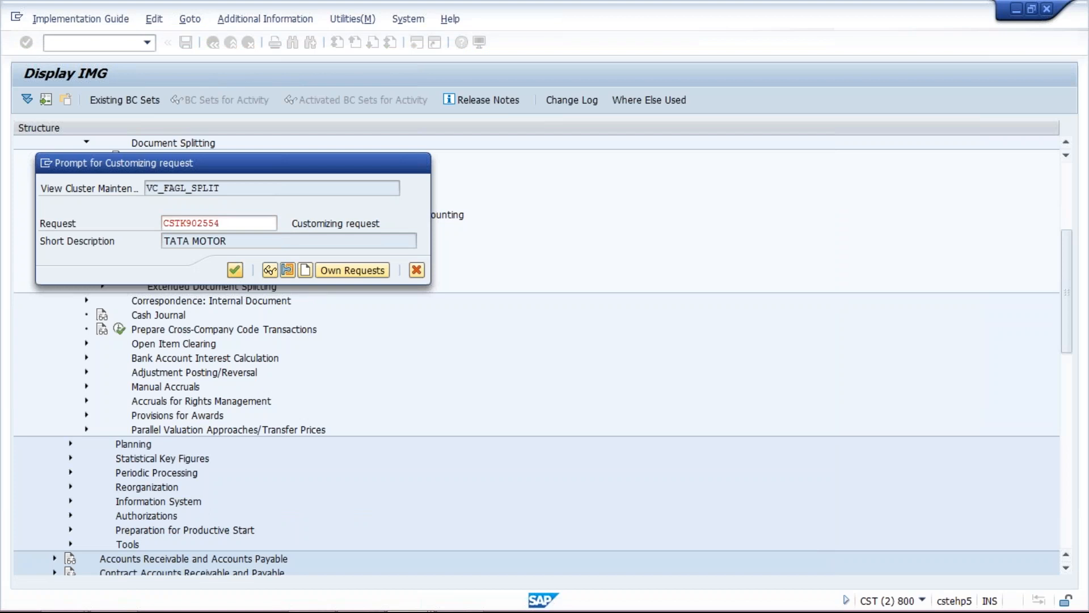
key("Return")
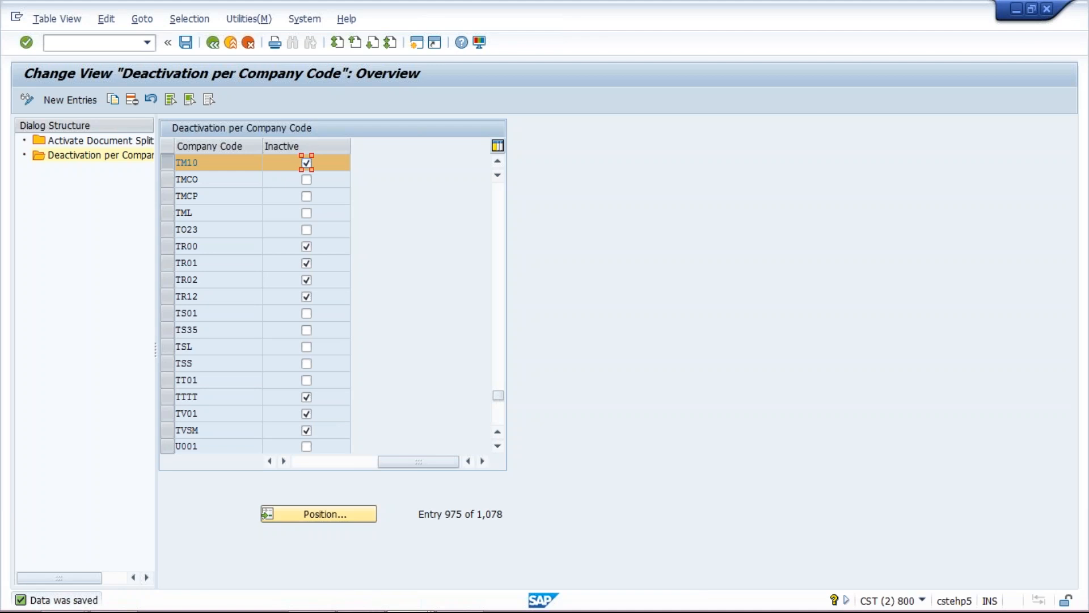
Switch back to the session with the simulated G/L document and try to post it again
left_click(85, 42)
mouse_move(307, 602)
left_click(414, 596)
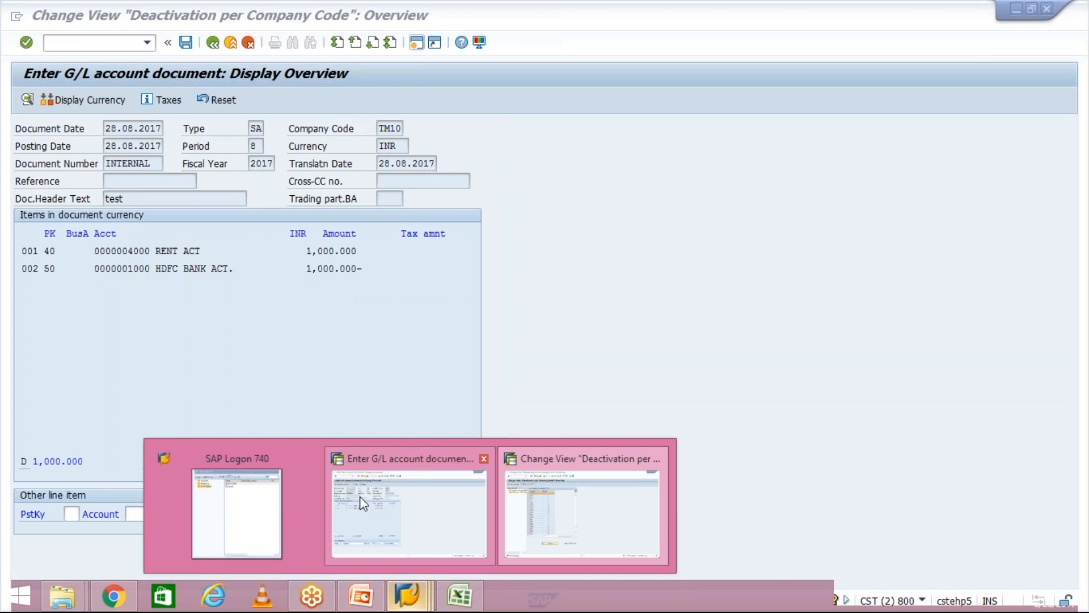
left_click(407, 517)
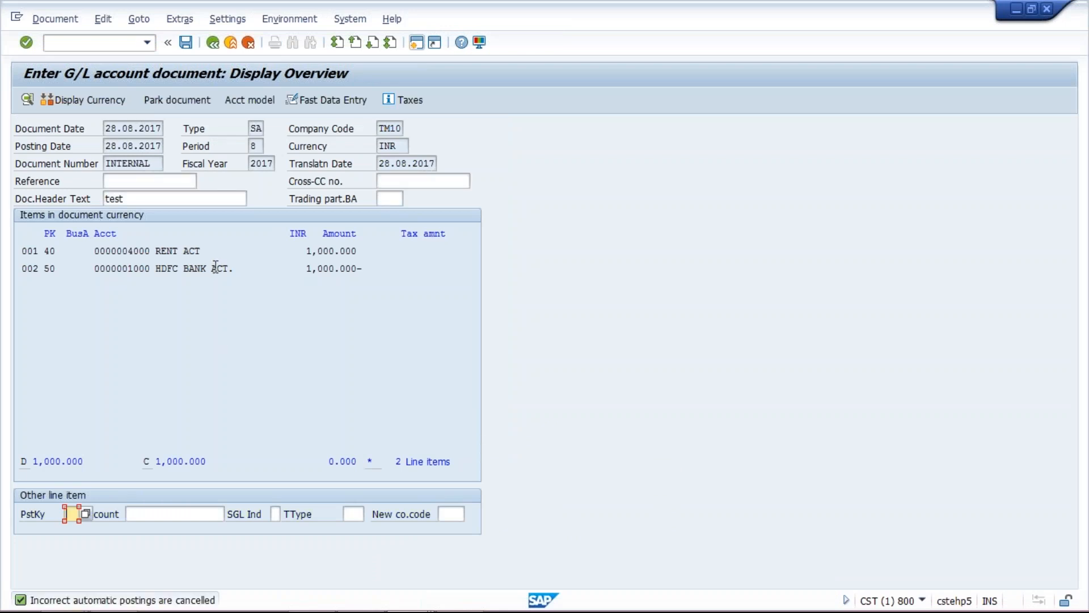
left_click(185, 42)
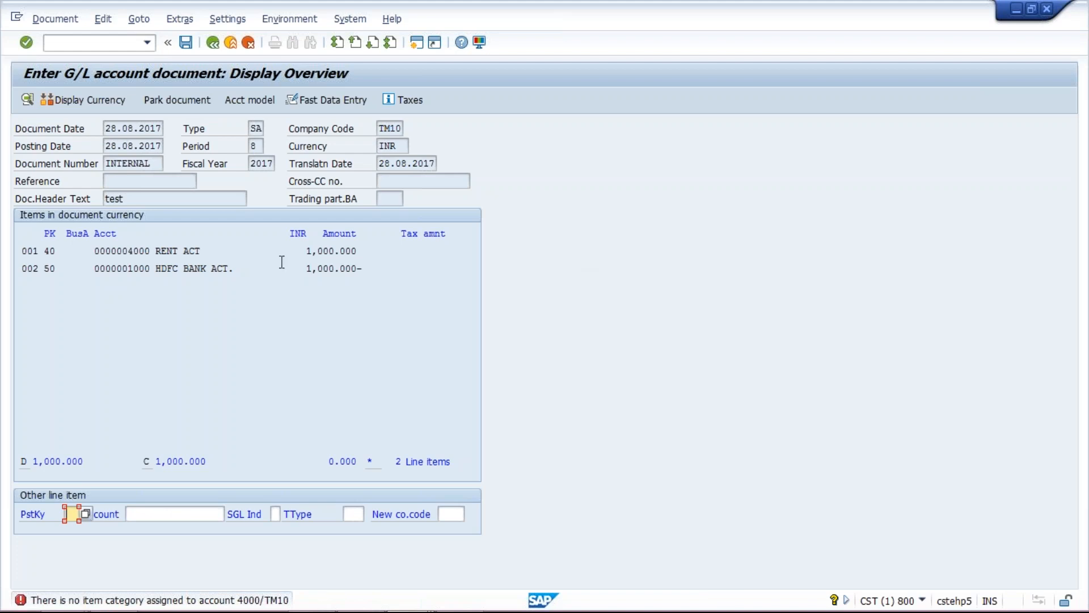
Abandon the current document and restart transaction F-02 using the /N prefix
left_click(149, 44)
left_click(125, 70)
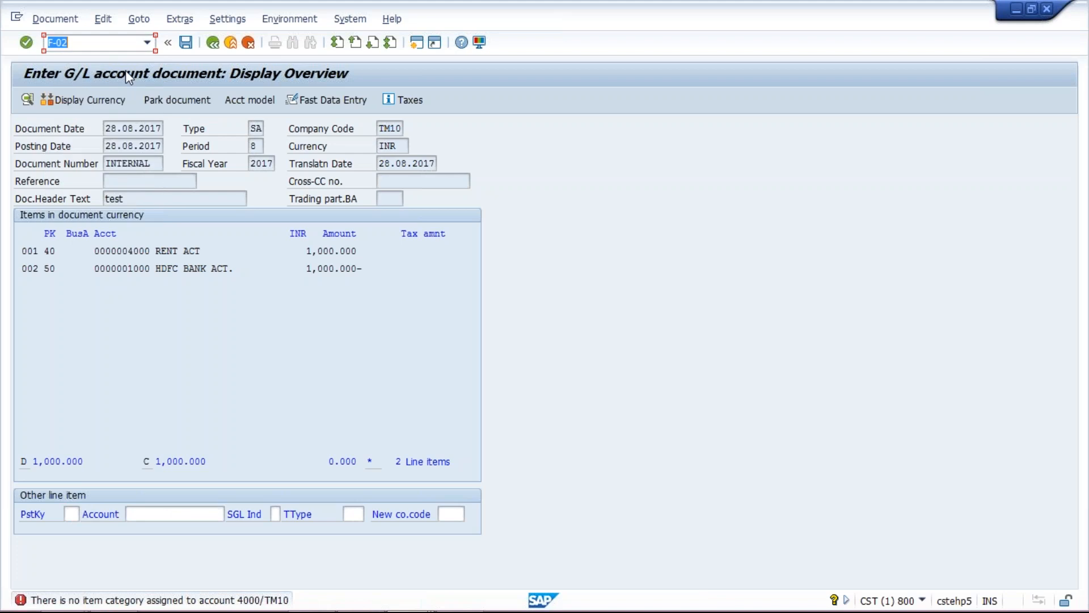
key("End")
type("/N")
key("Return")
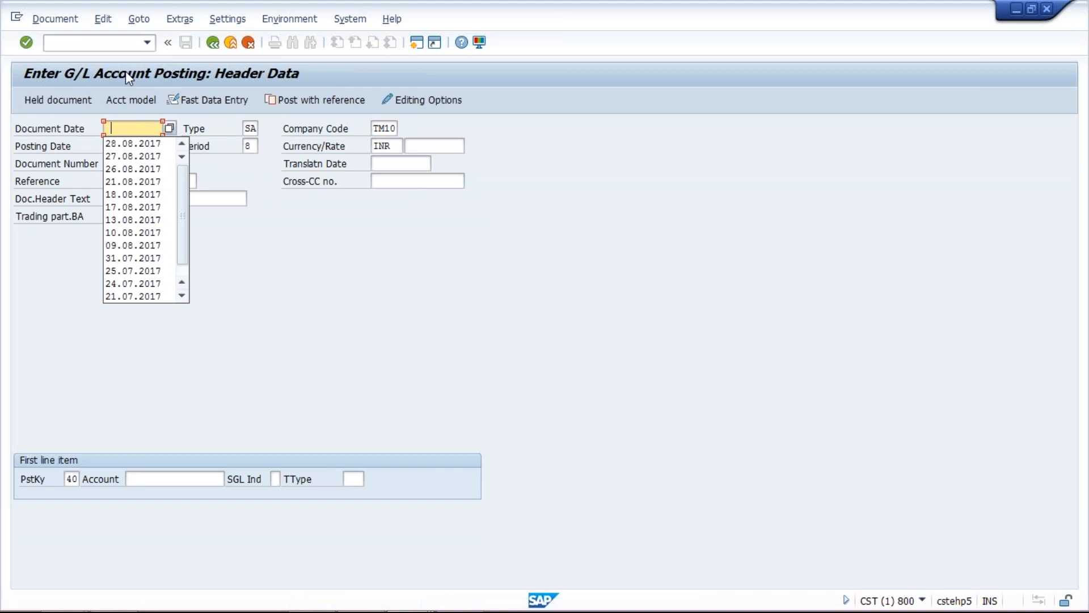
Set the document date to 28.08.2017 and the first line item's account to 4000, and proceed to its details
left_click(149, 144)
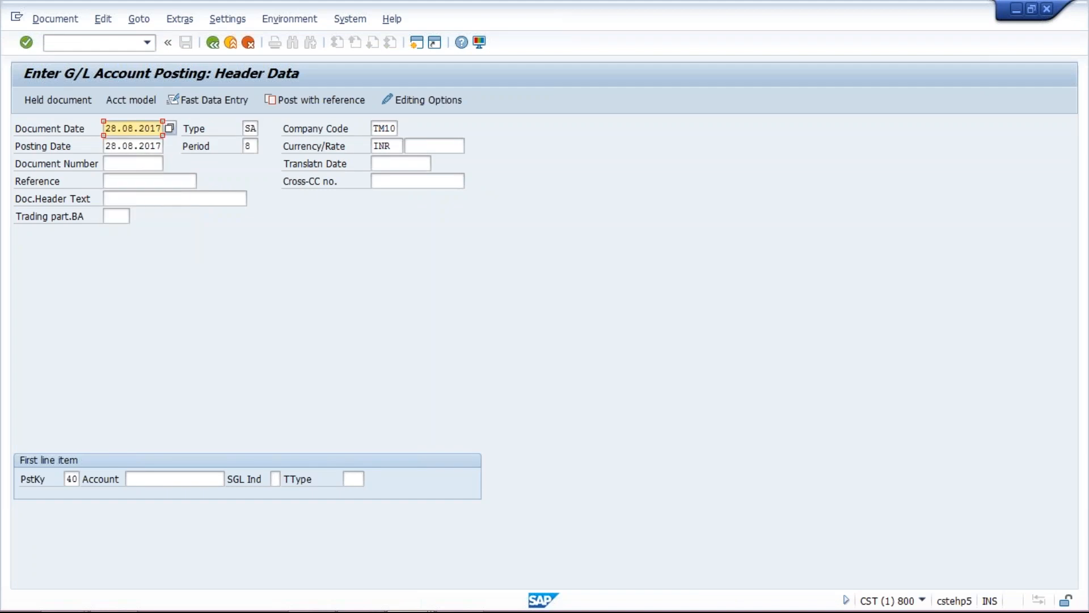
left_click(190, 480)
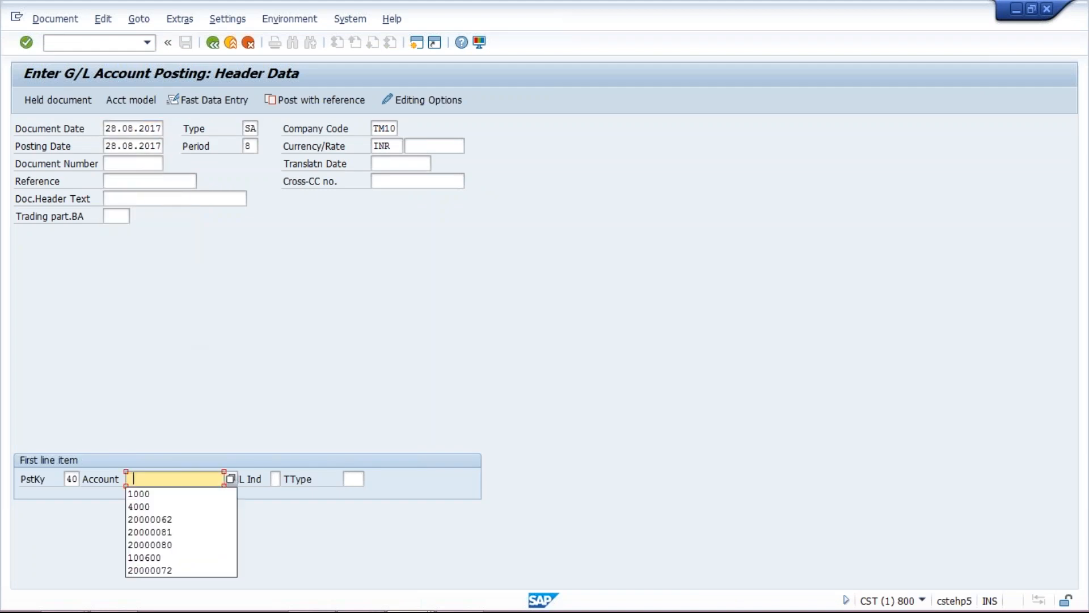
left_click(200, 506)
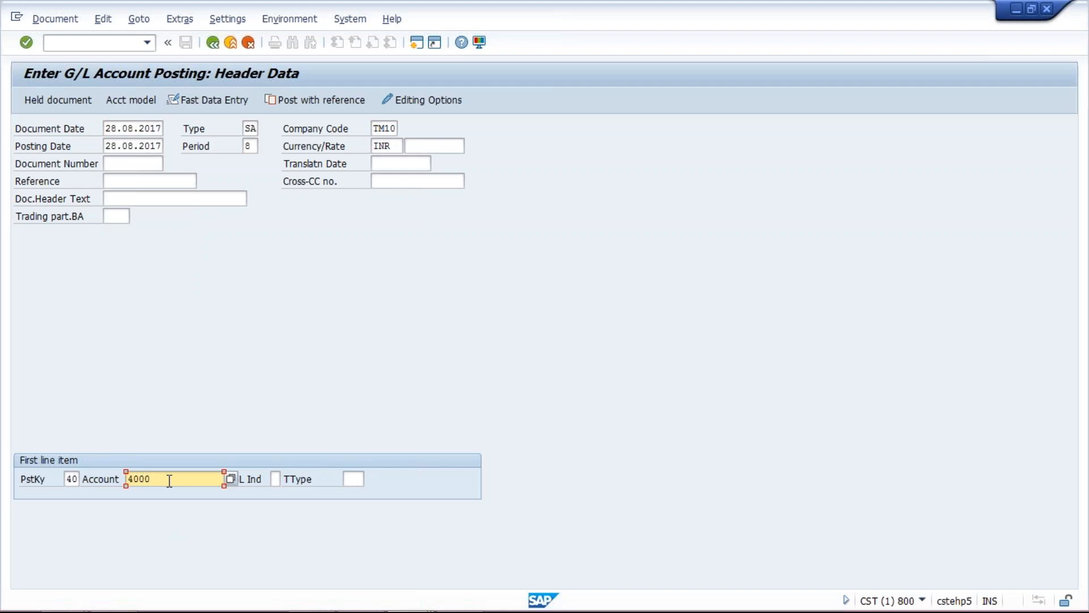
key("Return")
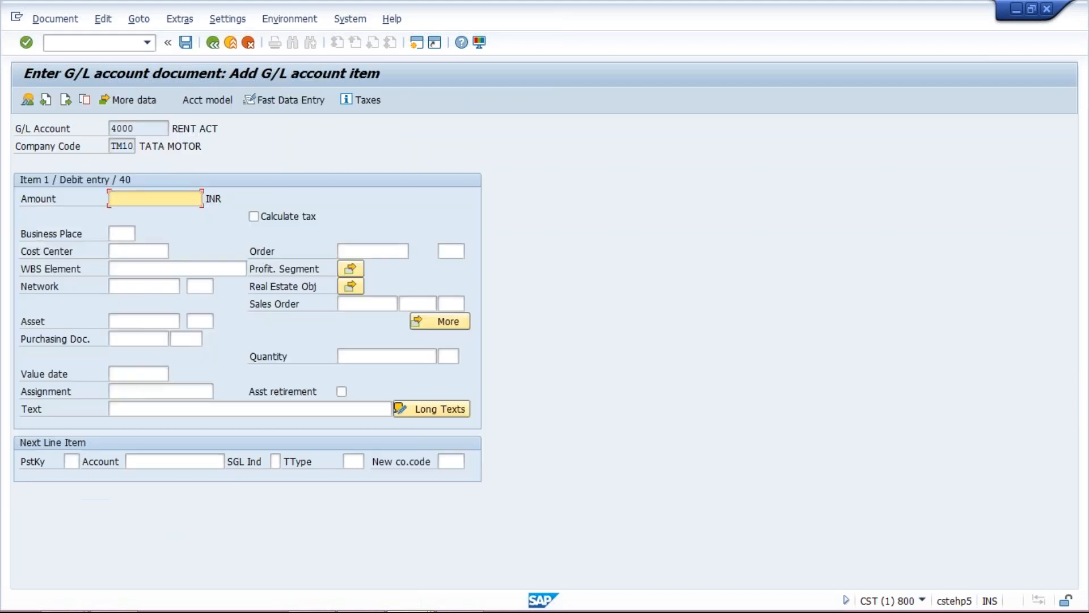
Set the debit item's amount to 1000 INR and its text to "rent for corporate office"
key("BackSpace")
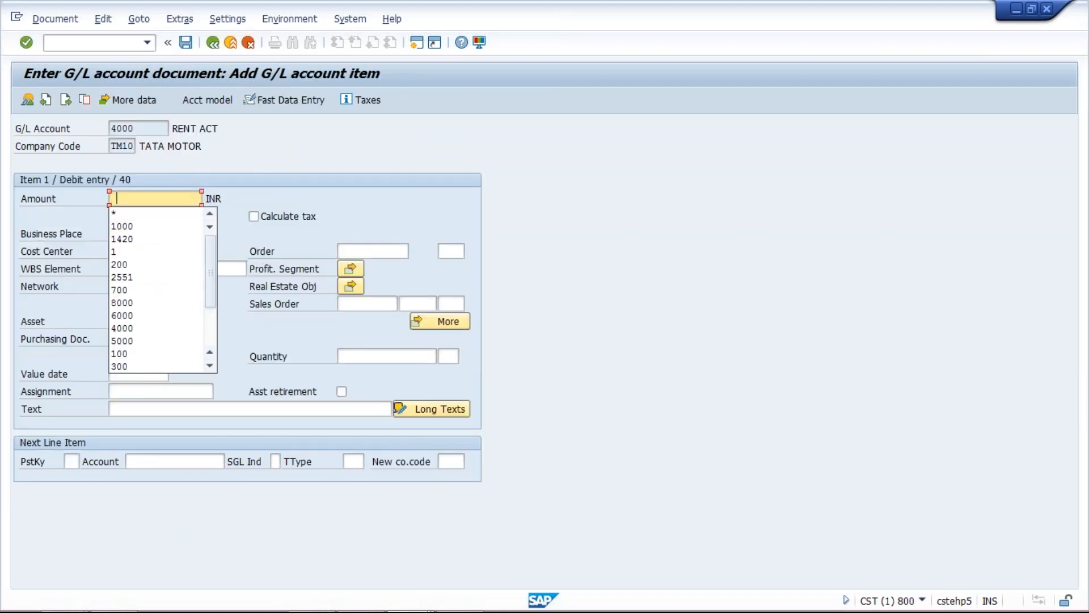
left_click(163, 225)
left_click(133, 407)
key("BackSpace")
left_click(138, 422)
Set the next line item to posting key 50 and account 1000, and proceed to its details
left_click(71, 461)
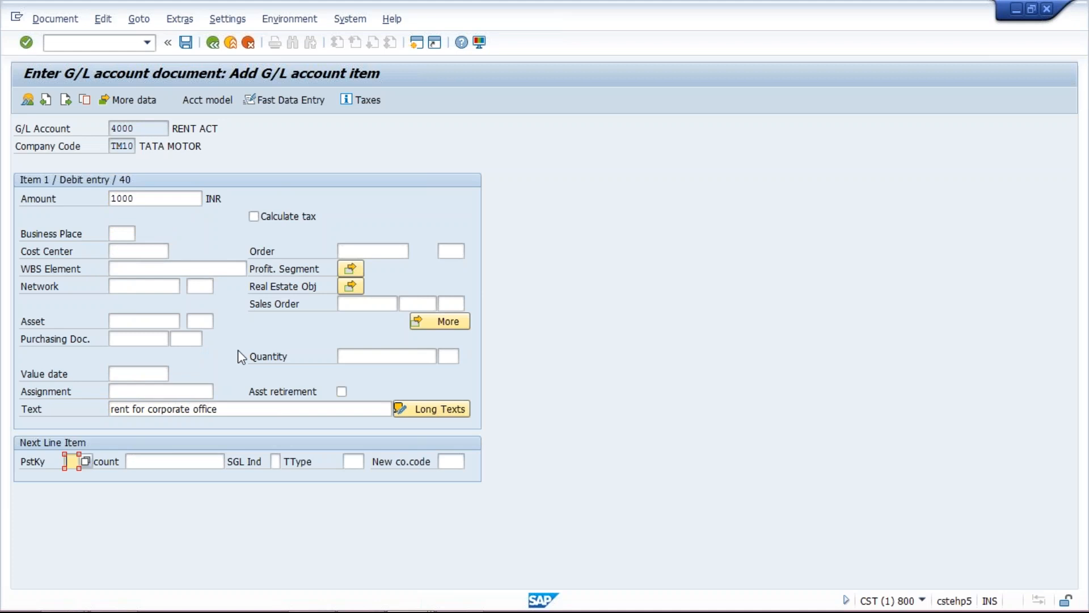
type("50")
left_click(191, 463)
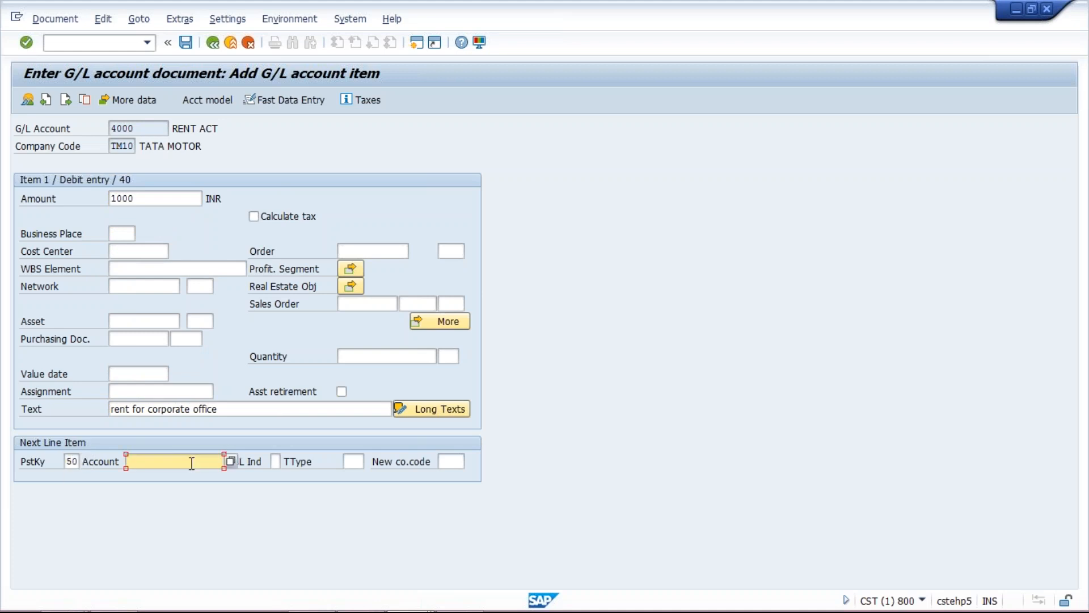
left_click(192, 463)
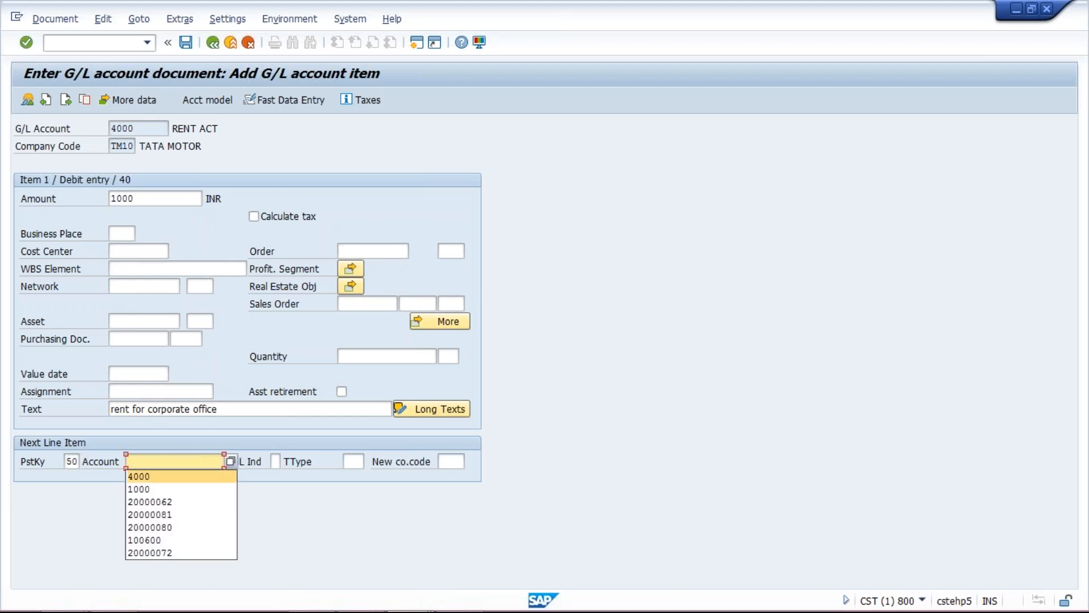
left_click(193, 489)
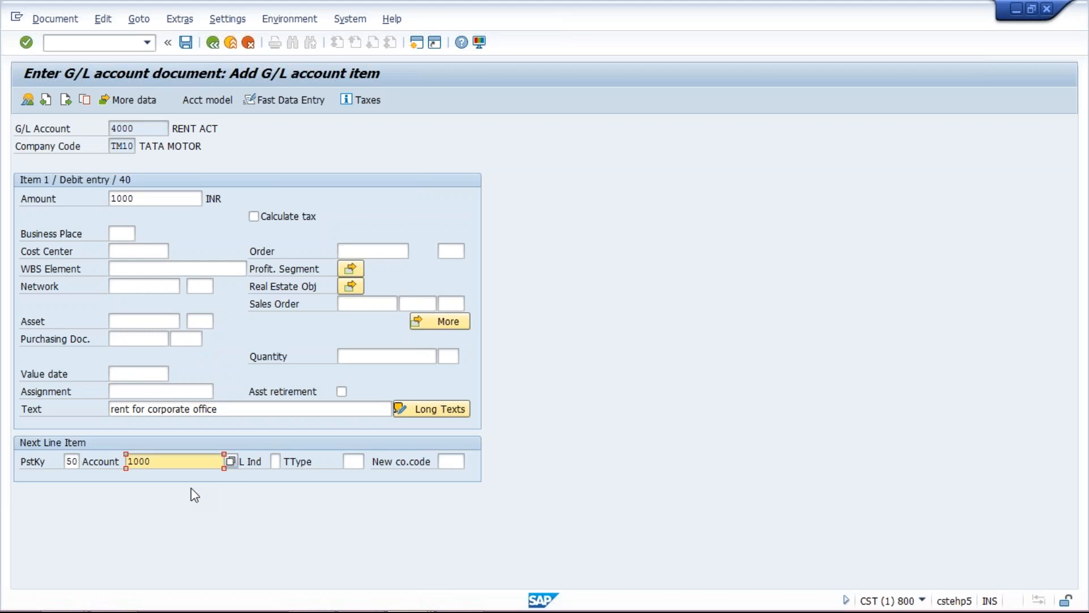
key("Return")
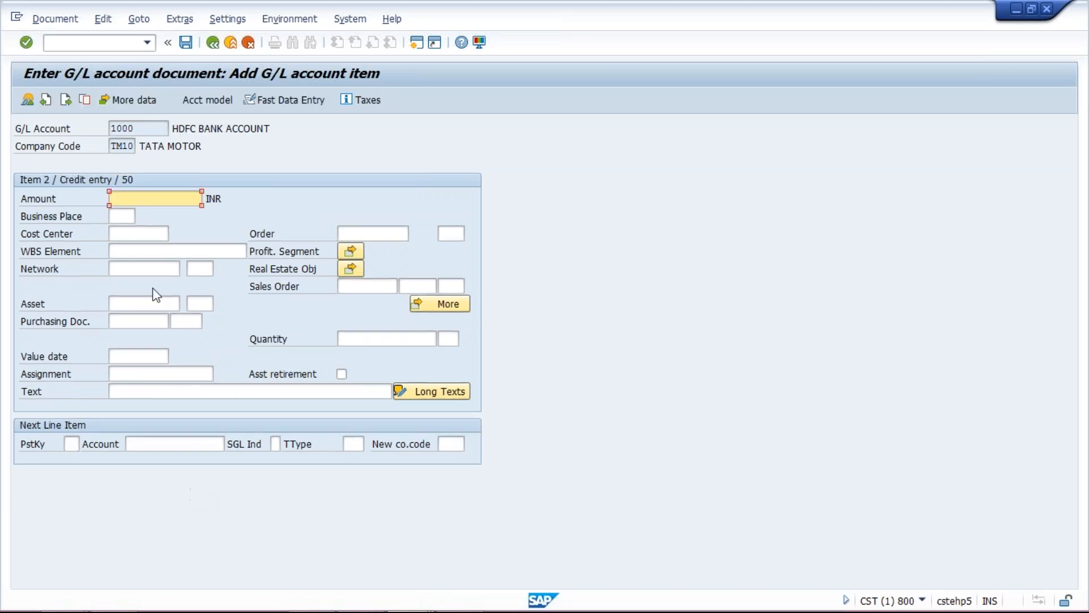
Set the credit item's amount to 1000 INR and carry over the previous item's text with +
left_click(149, 199)
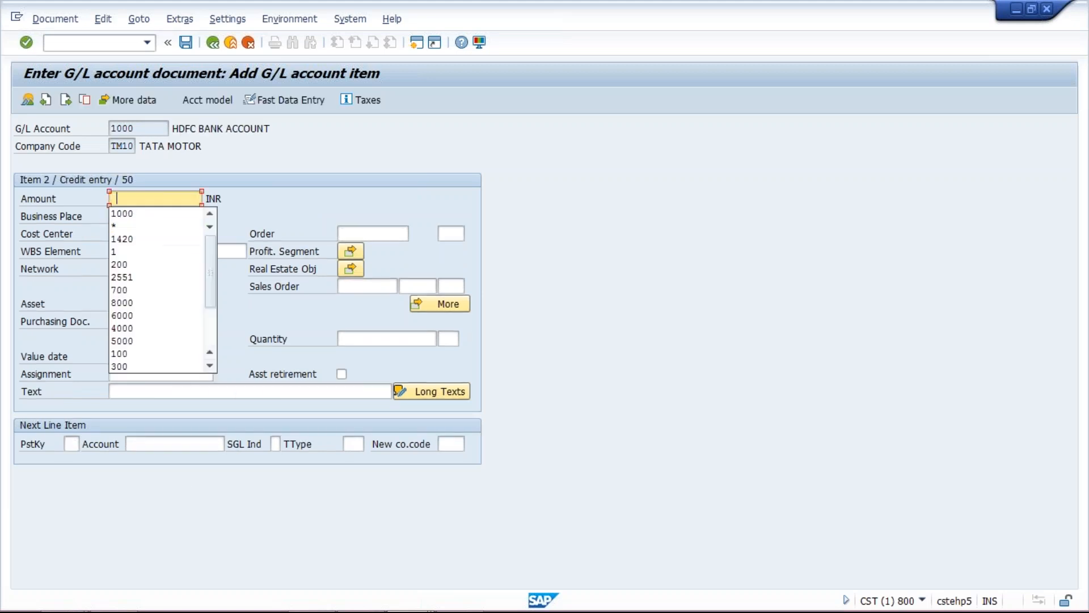
left_click(148, 211)
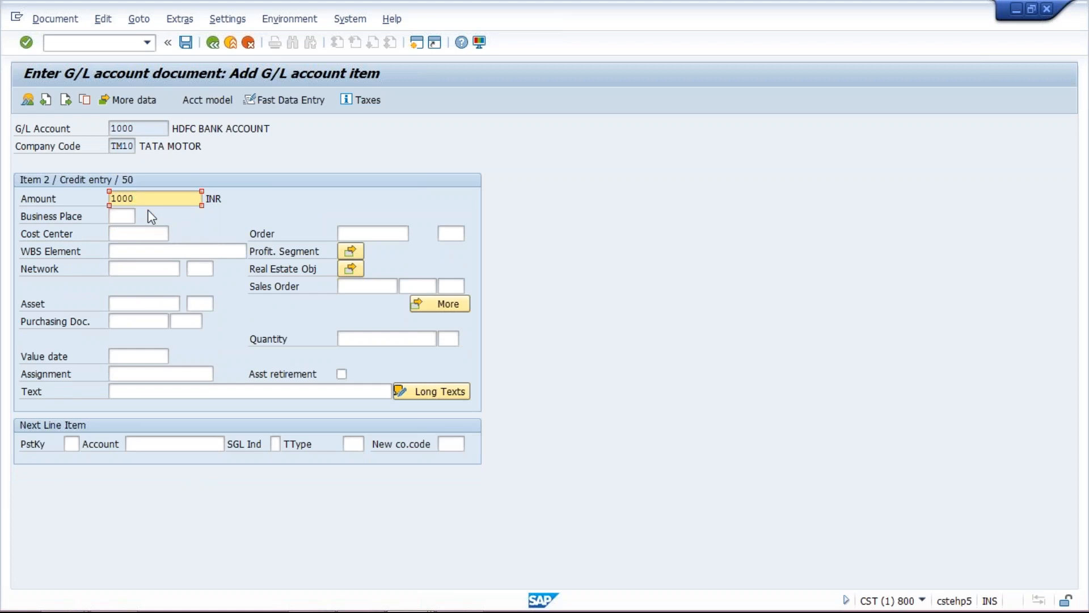
left_click(174, 390)
type("+")
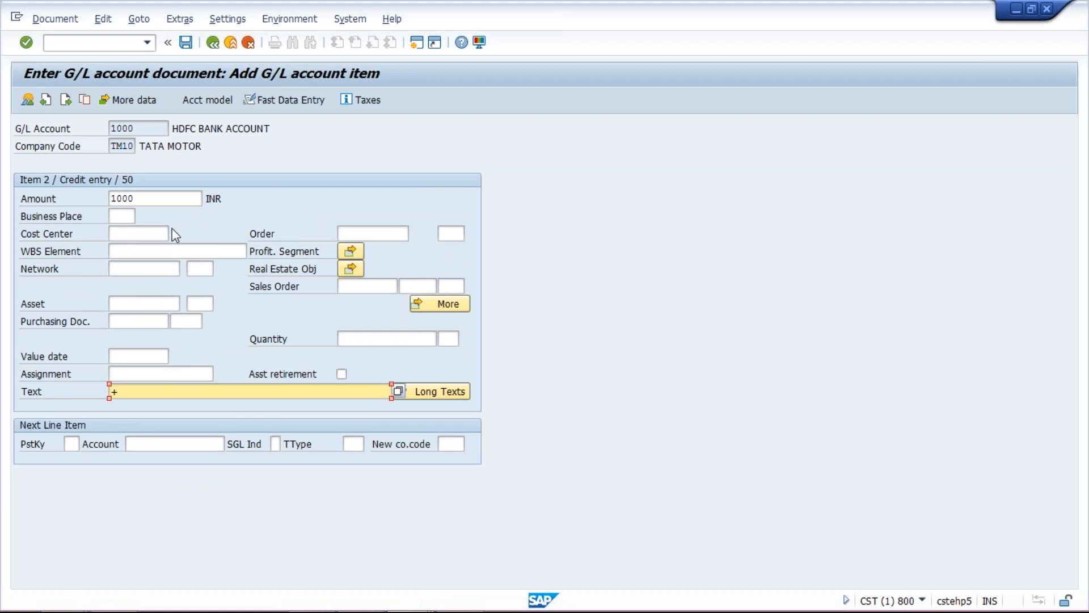
Simulate the G/L document and try to post it
left_click(55, 19)
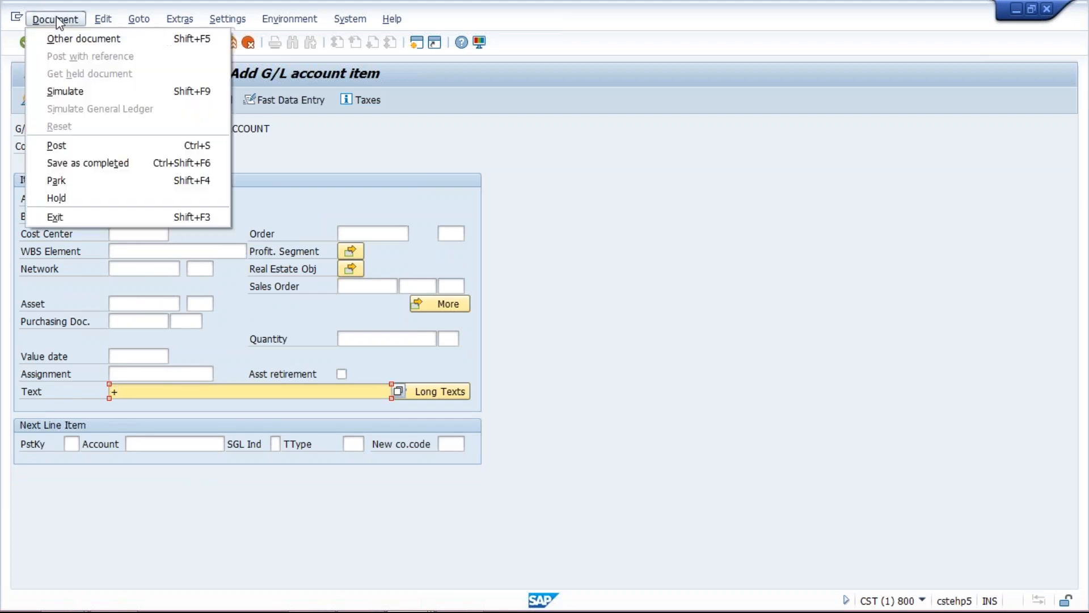
left_click(76, 93)
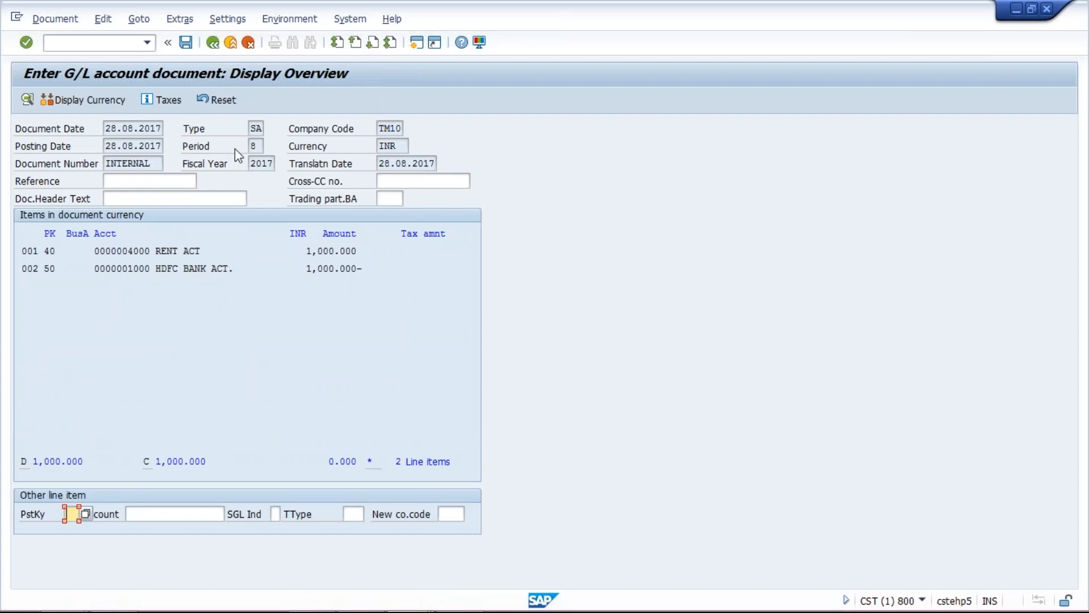
left_click(185, 43)
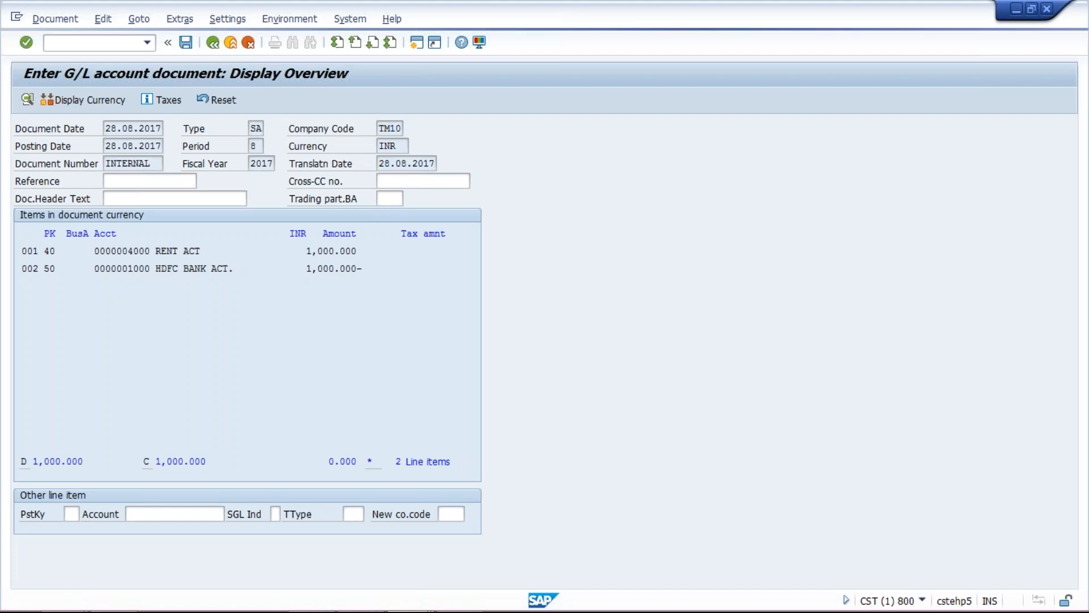
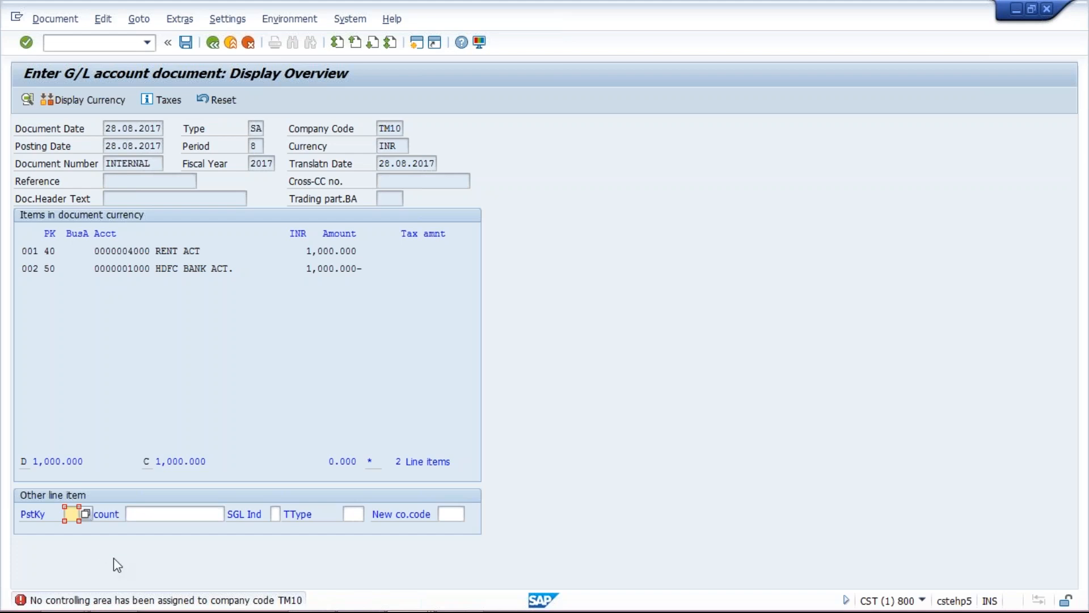
Switch to the session with the document splitting deactivation table and start transaction OKKP there
mouse_move(156, 608)
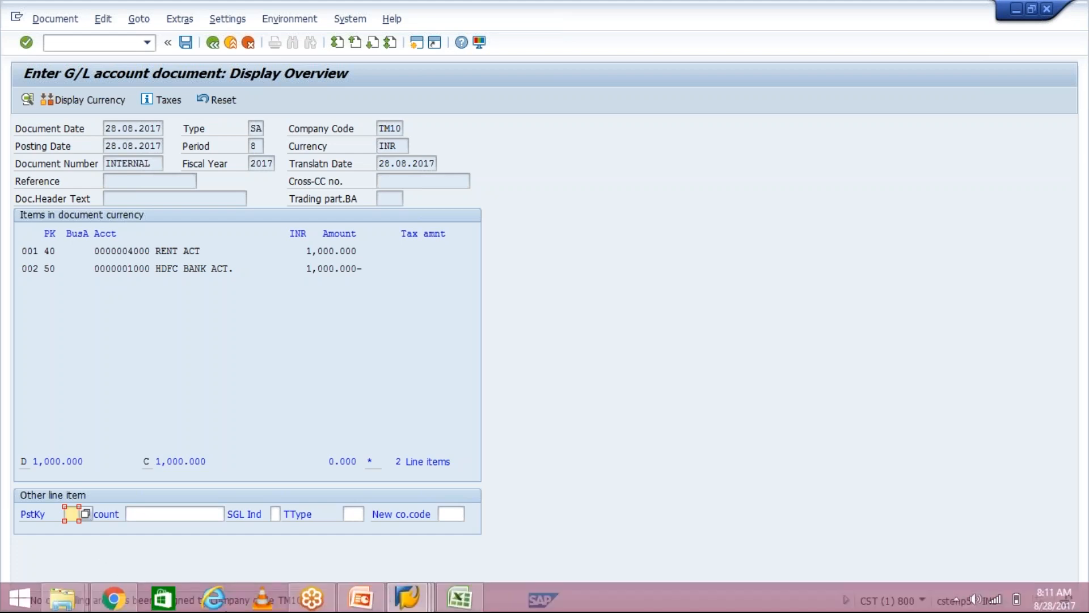
left_click(405, 596)
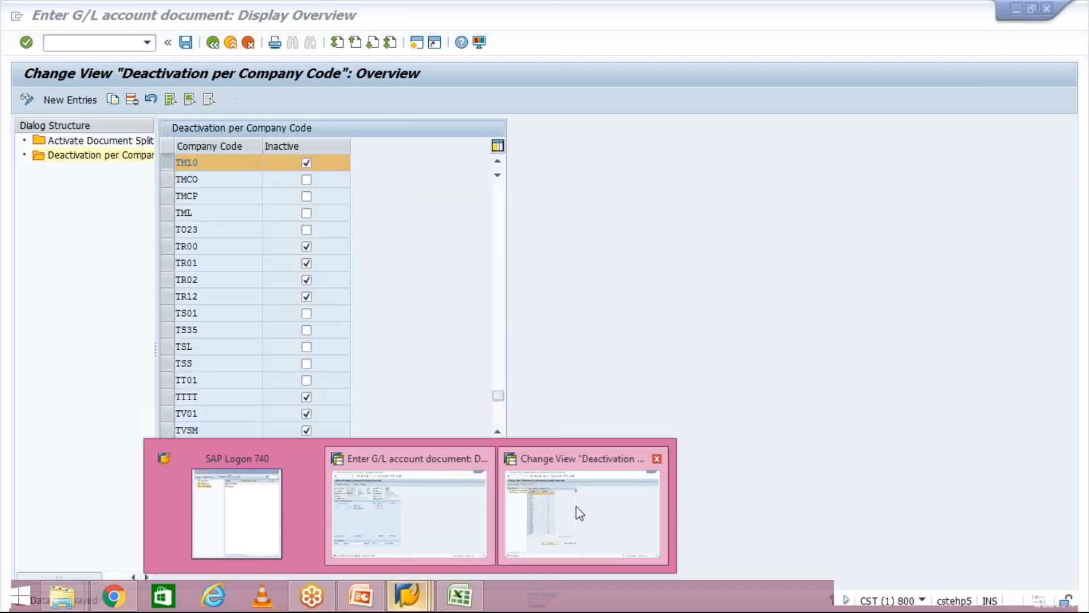
left_click(576, 505)
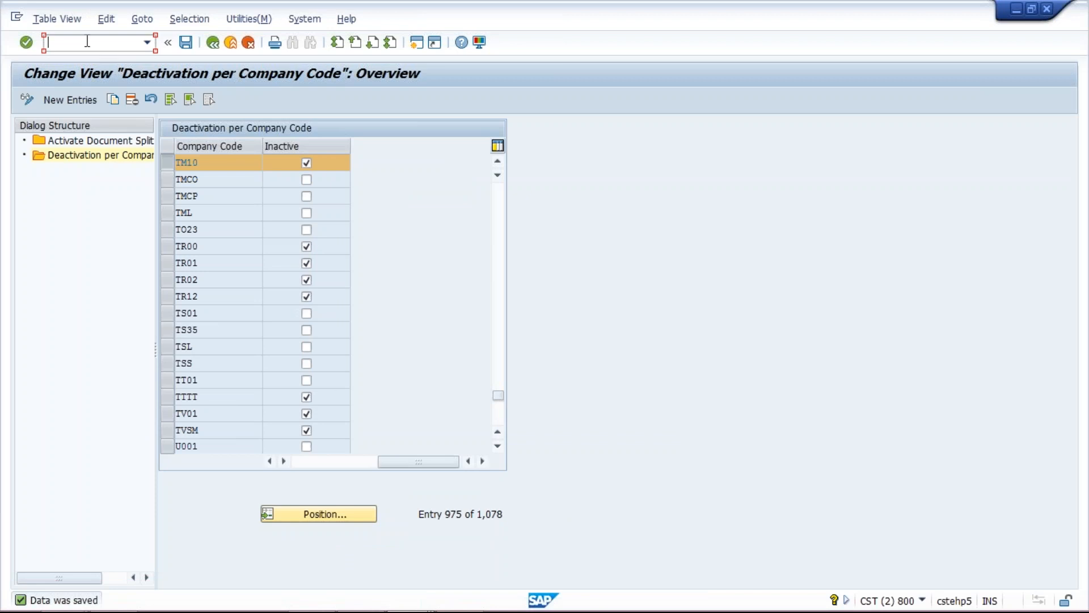
type("/NOKKP")
key("Return")
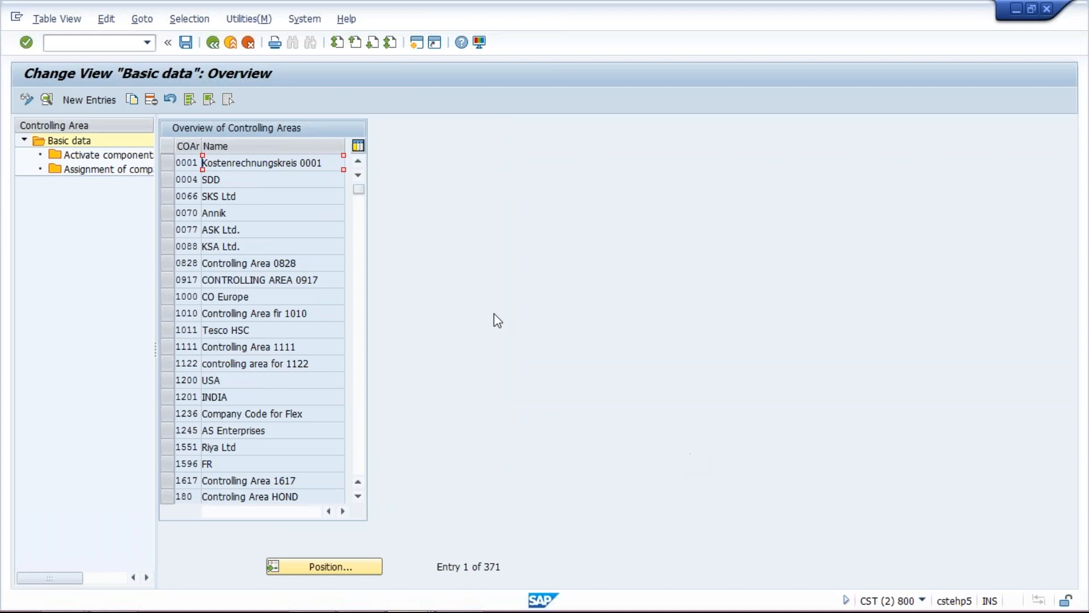
Start a new controlling area entry with the ID TM10 and the name TM CO REA
left_click(91, 101)
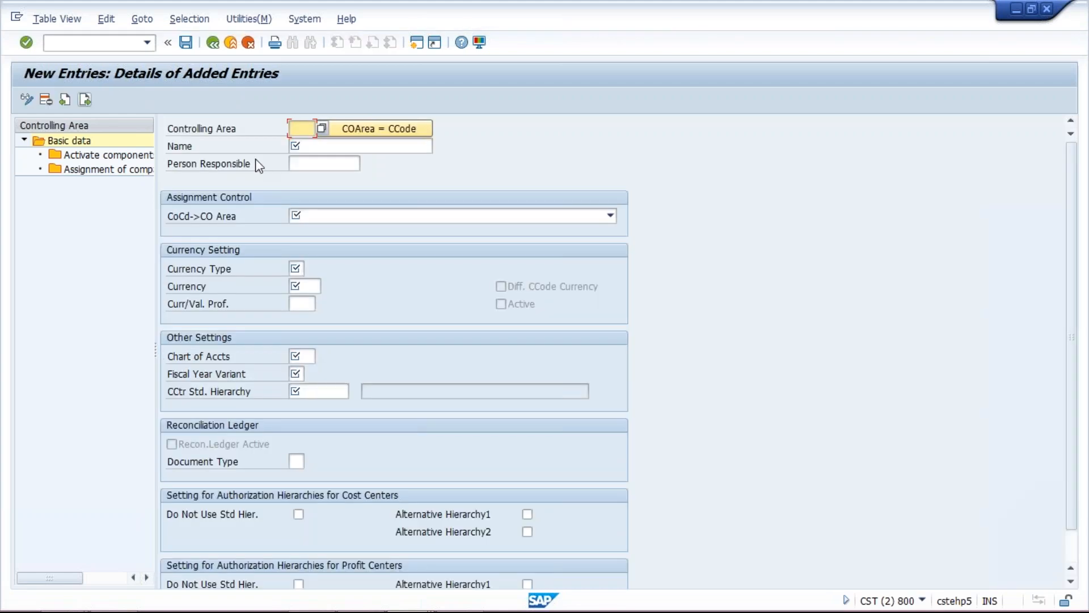
type("TM")
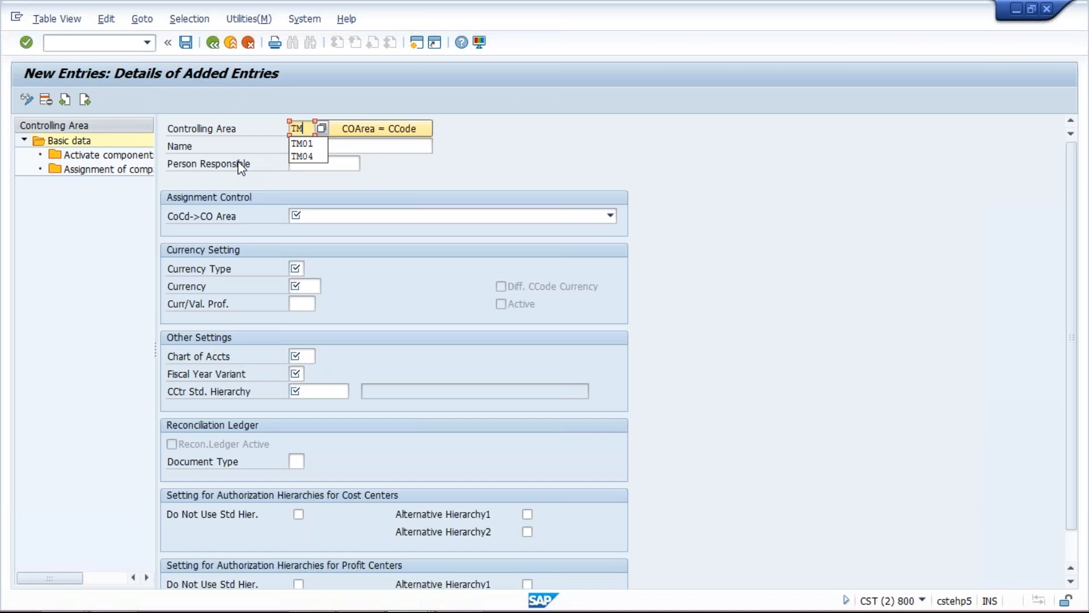
type("10")
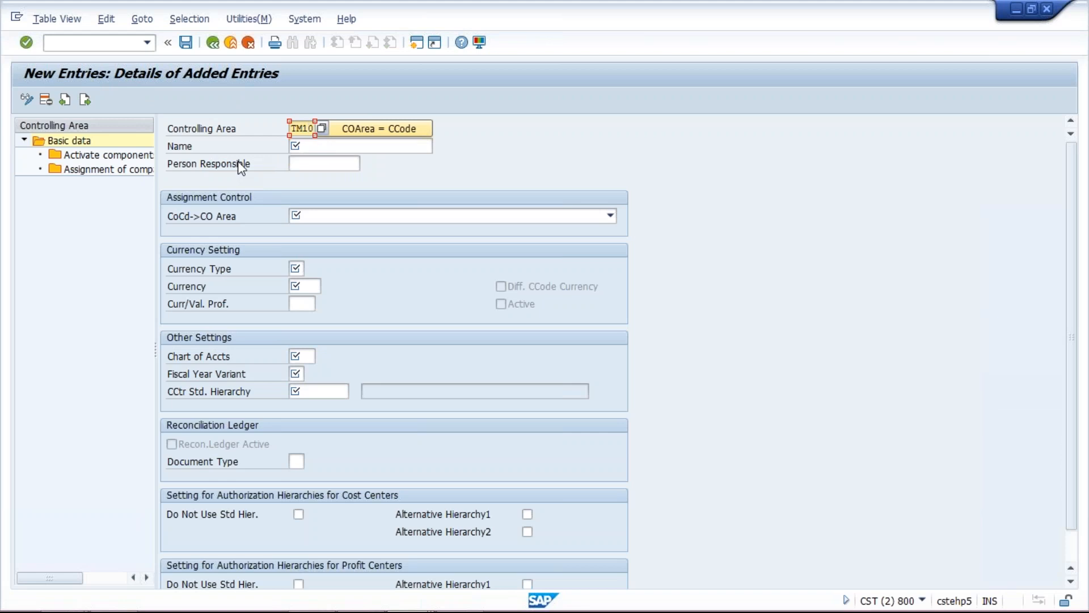
left_click(328, 149)
type("T")
key("Down")
key("Return")
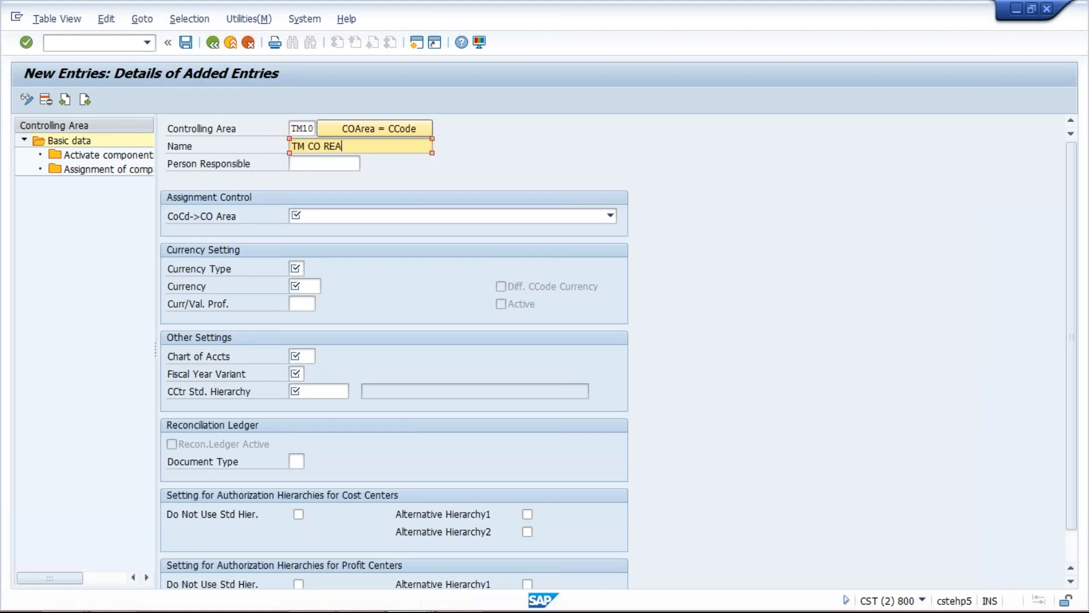
Copy the settings from company code TM10 and set the assignment control to "Controlling area same as company code"
left_click(395, 130)
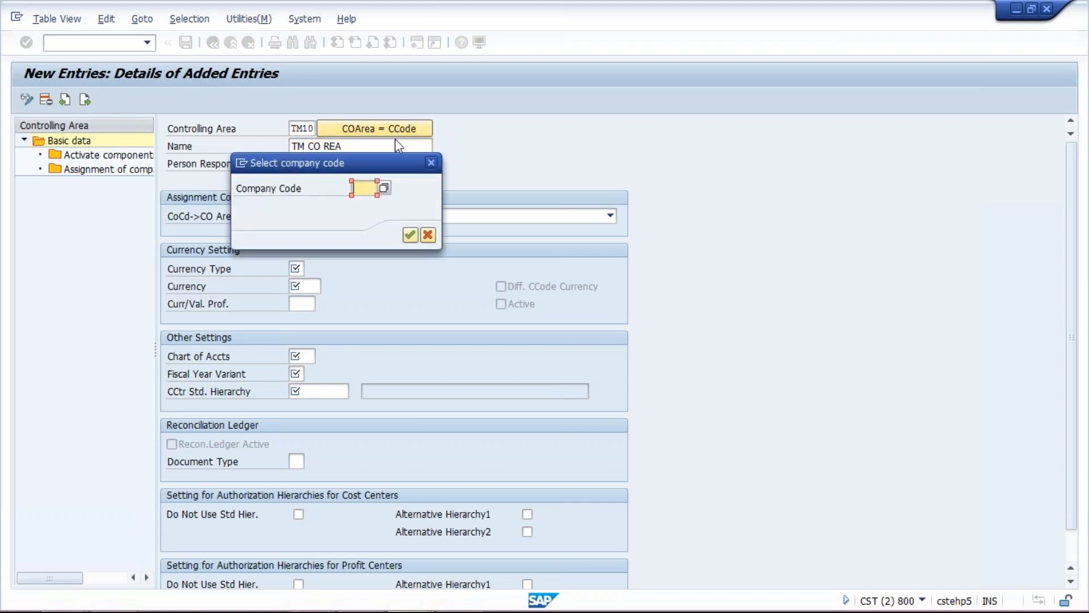
type("TM")
left_click(364, 202)
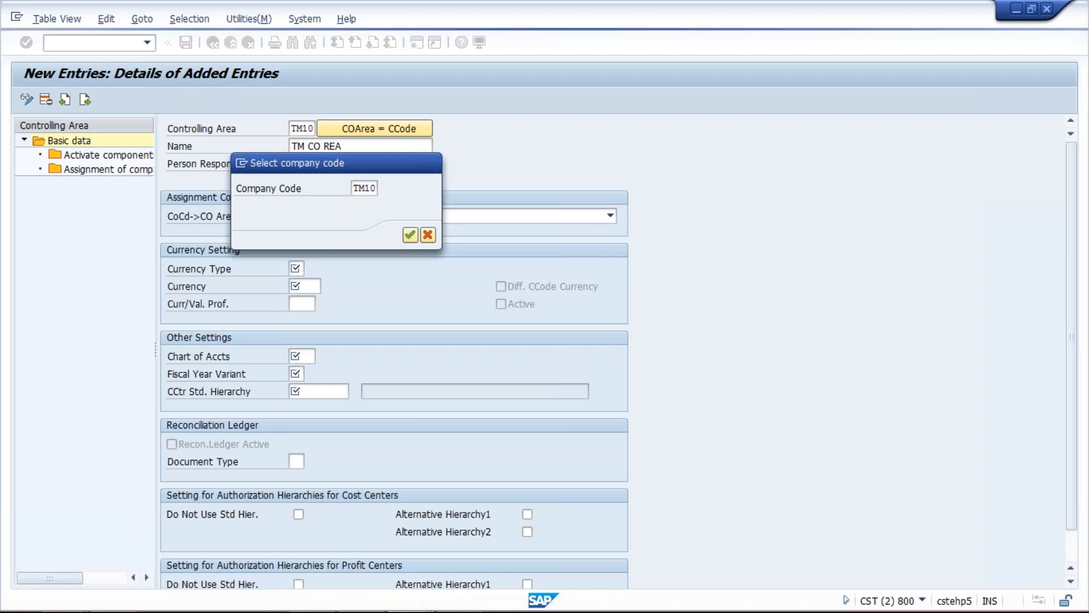
key("Return")
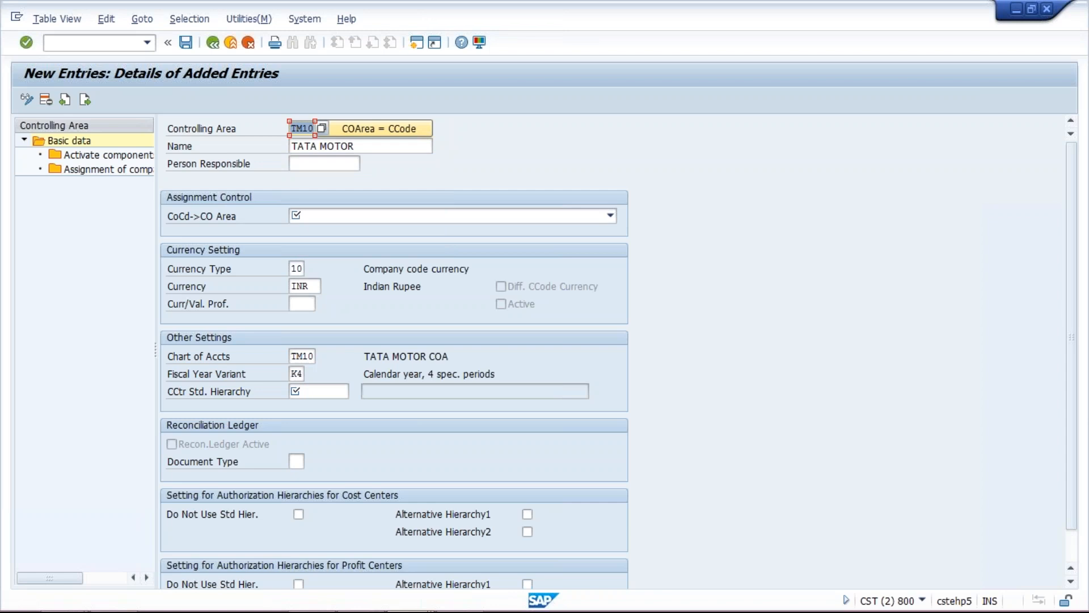
left_click(397, 216)
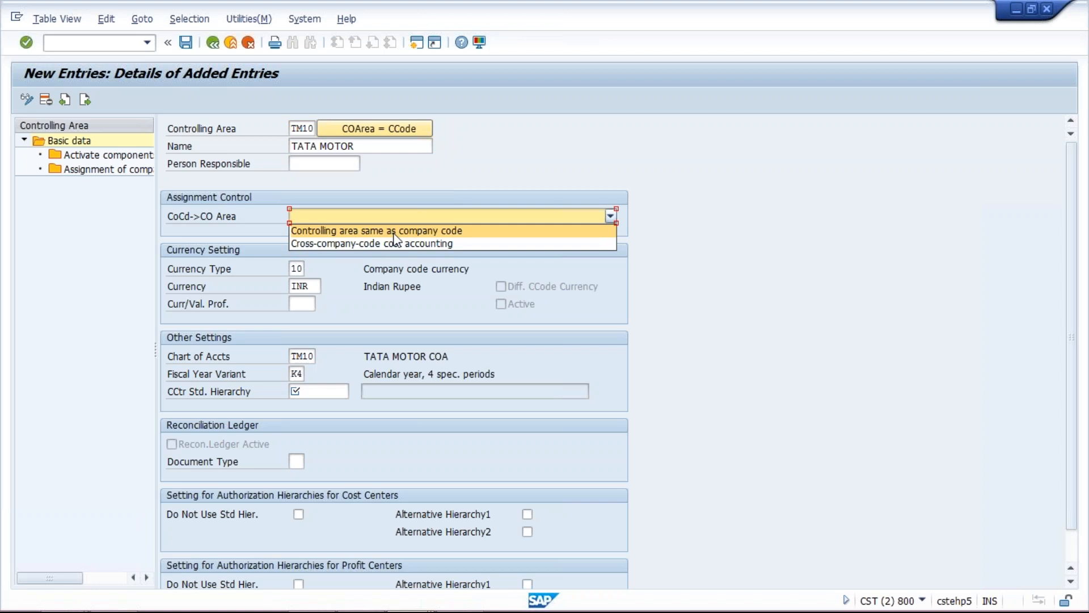
left_click(394, 231)
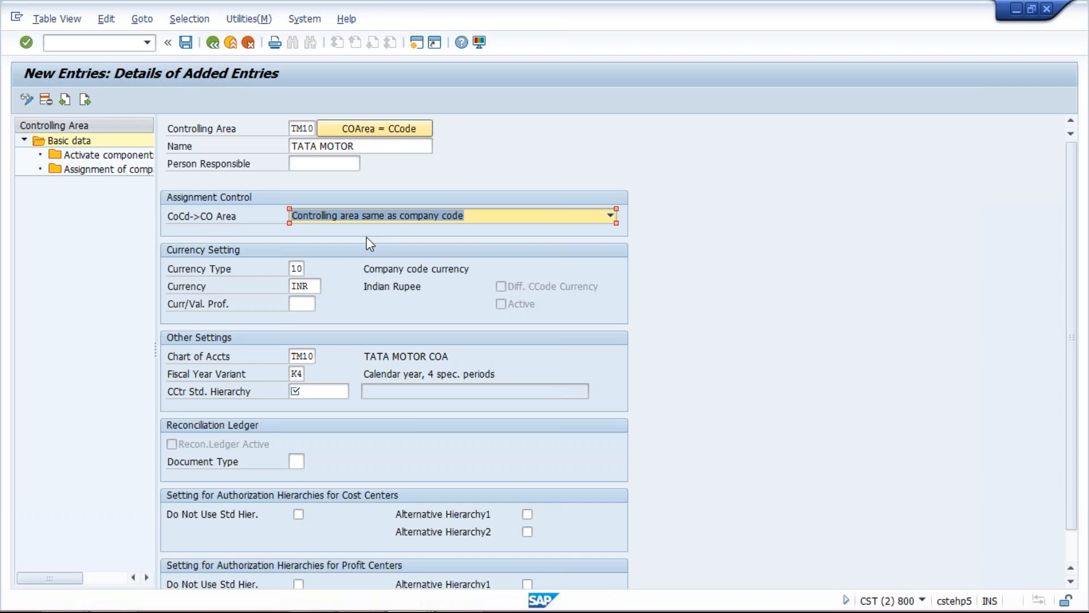
Enter TM10 as the cost center standard hierarchy and agree to create it
left_click(314, 387)
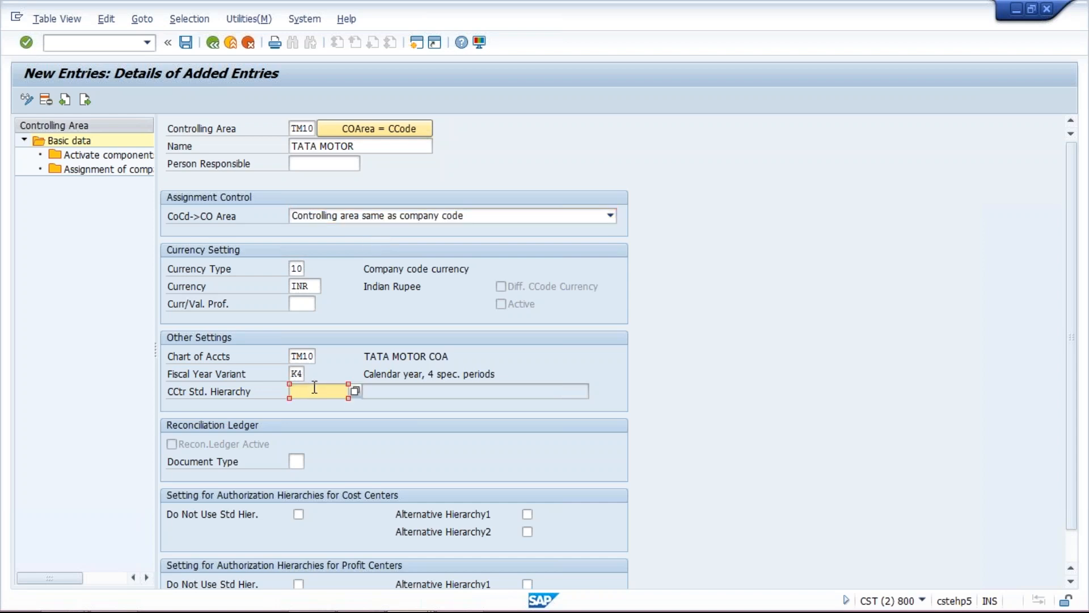
left_click(300, 373)
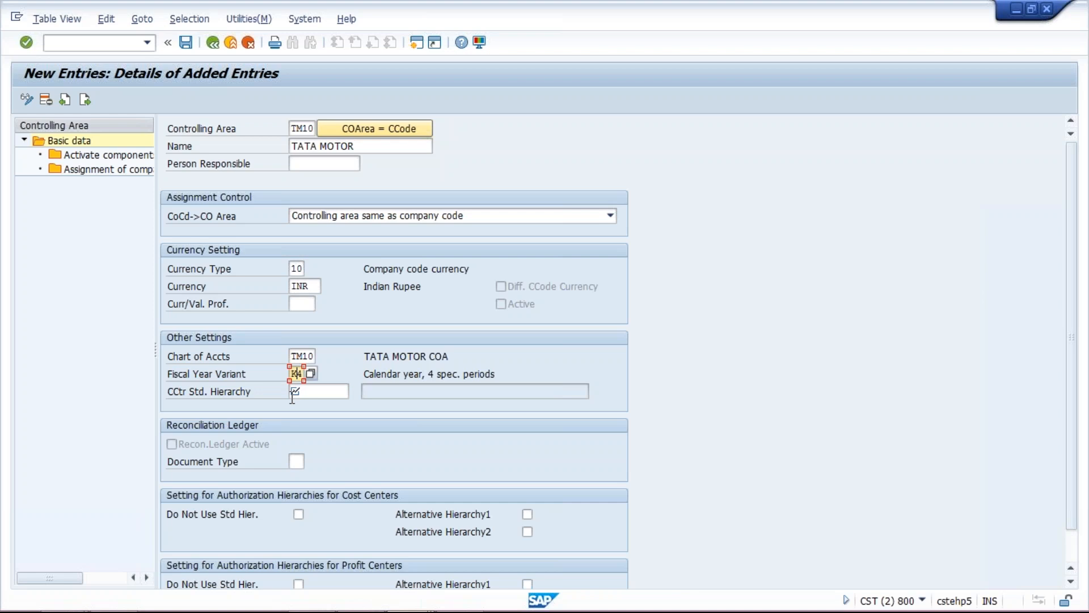
left_click(292, 395)
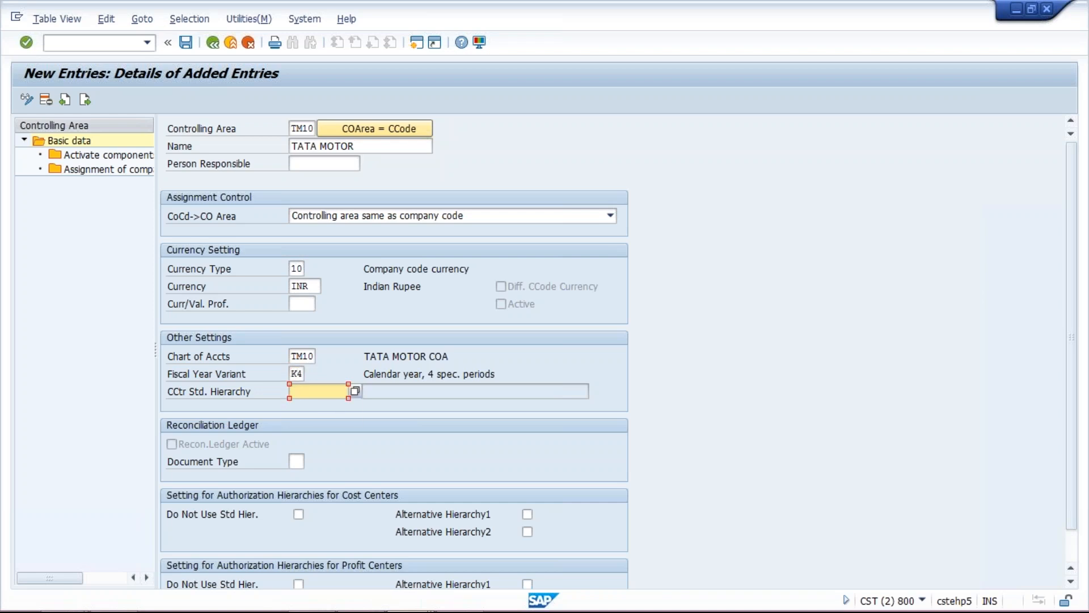
type("TM10")
key("Return")
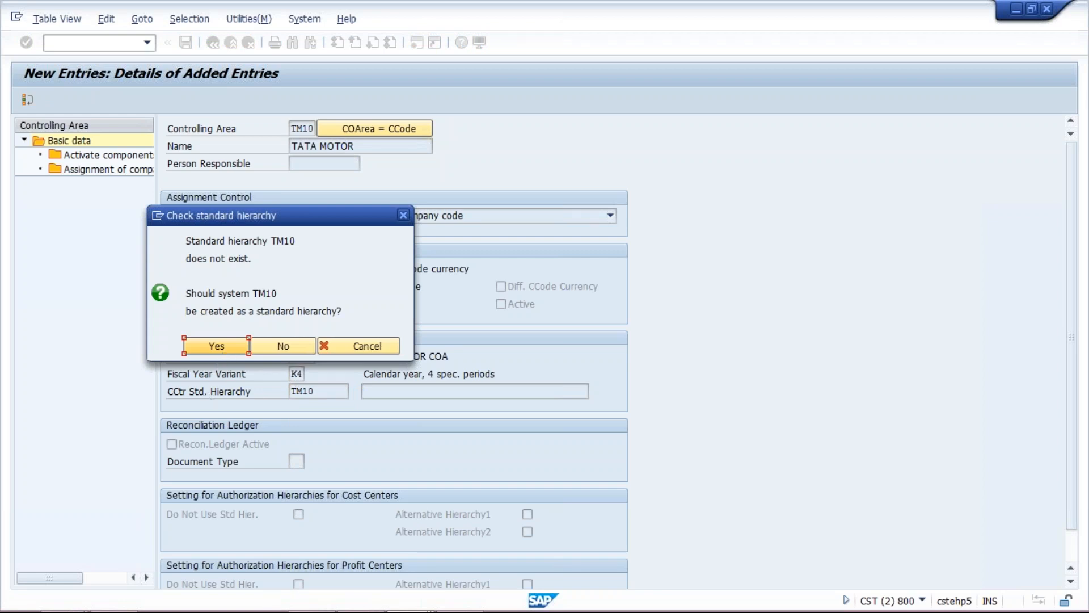
left_click(227, 351)
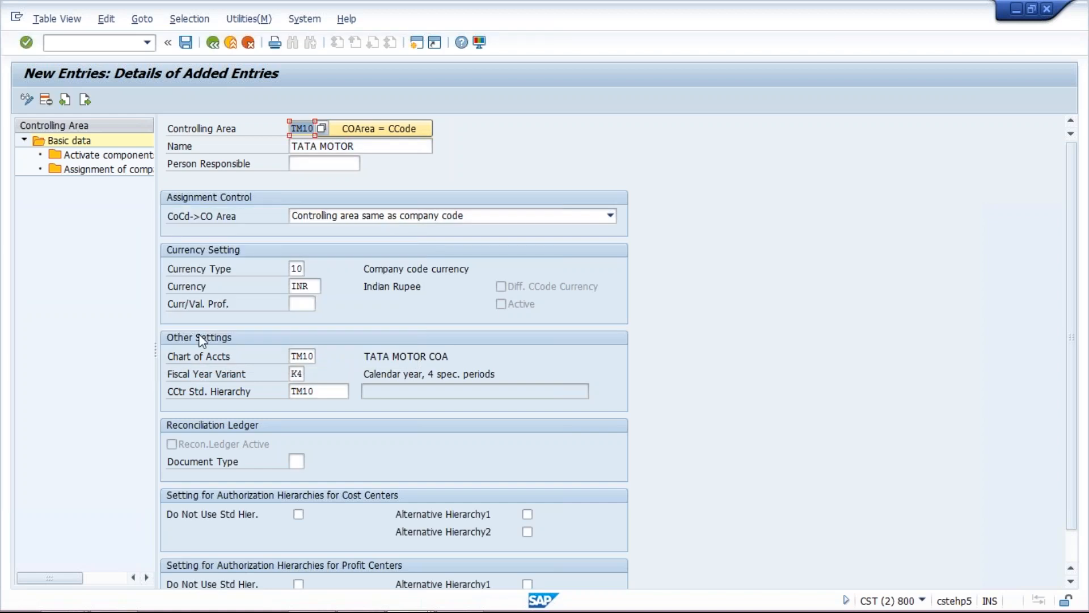
Go to the controlling area's company code assignment, accept creating hierarchy TM10, and assign company code TM10
double_click(103, 170)
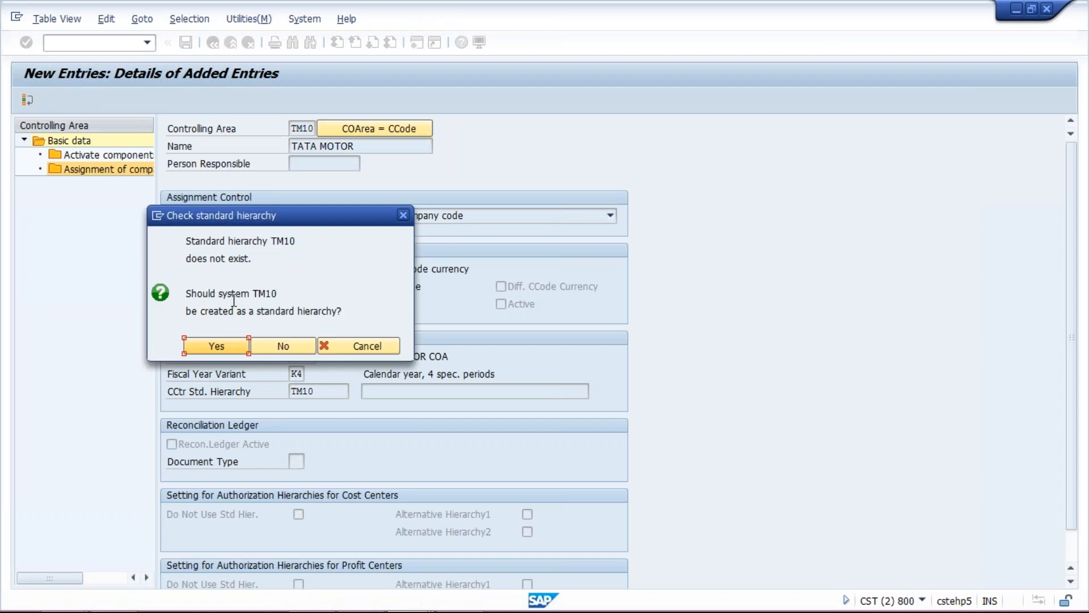
left_click(221, 347)
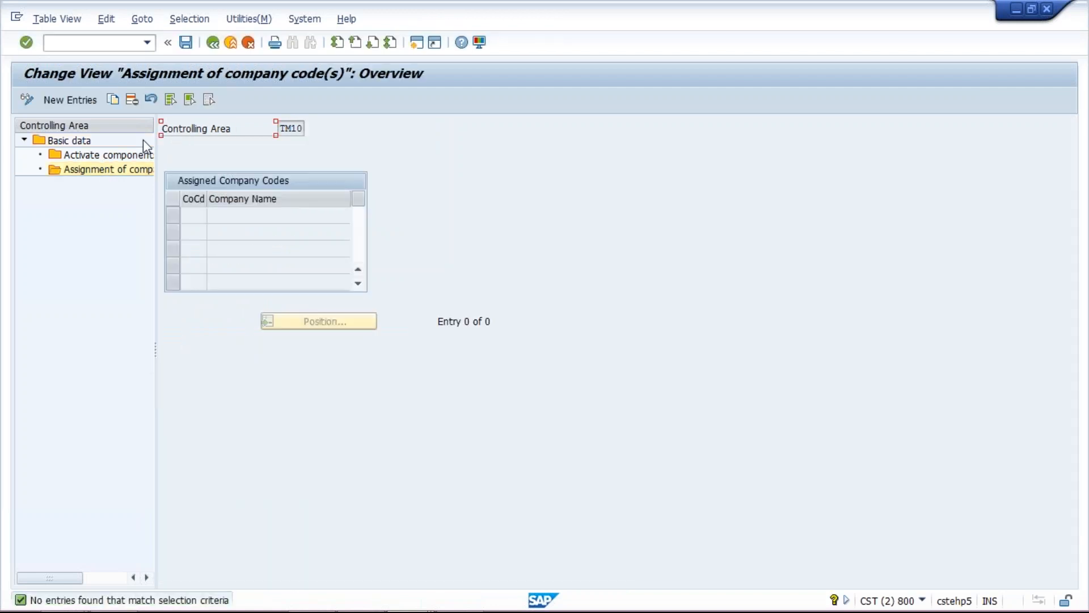
left_click(63, 99)
type("TM10")
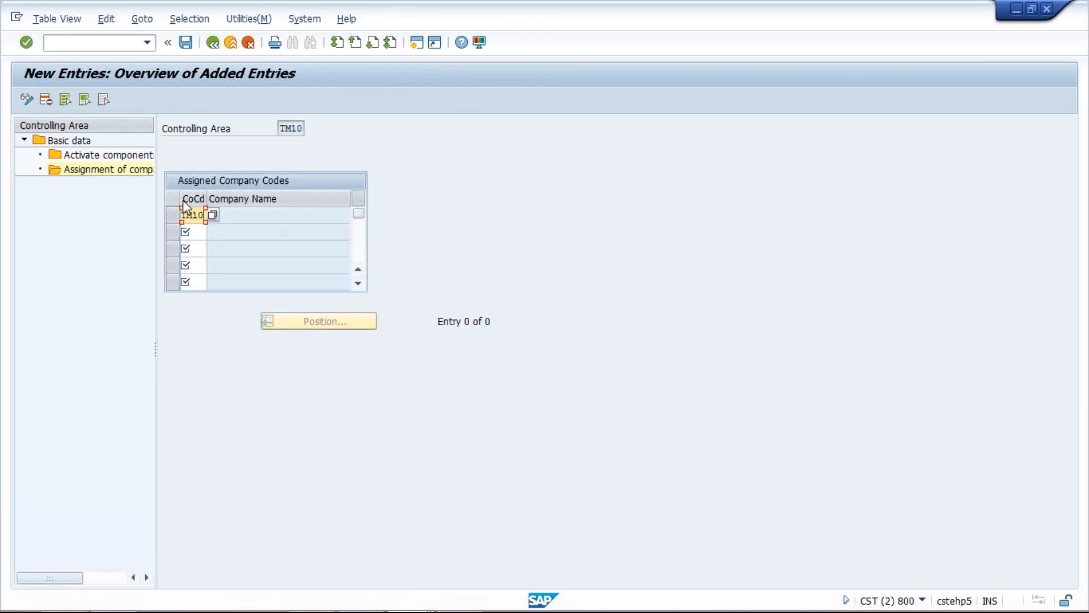
key("Return")
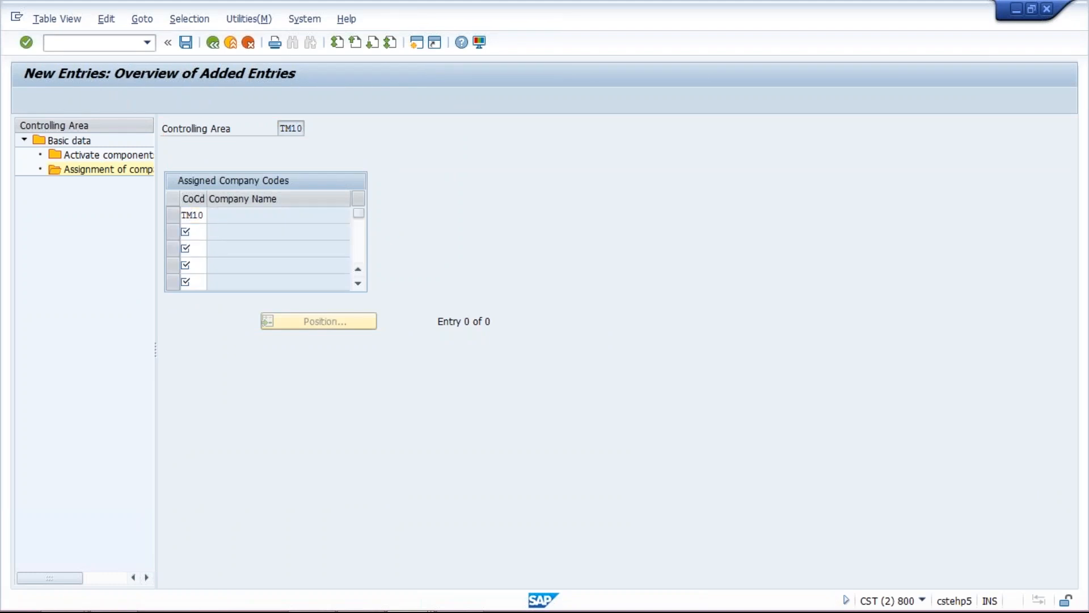
left_click(280, 218)
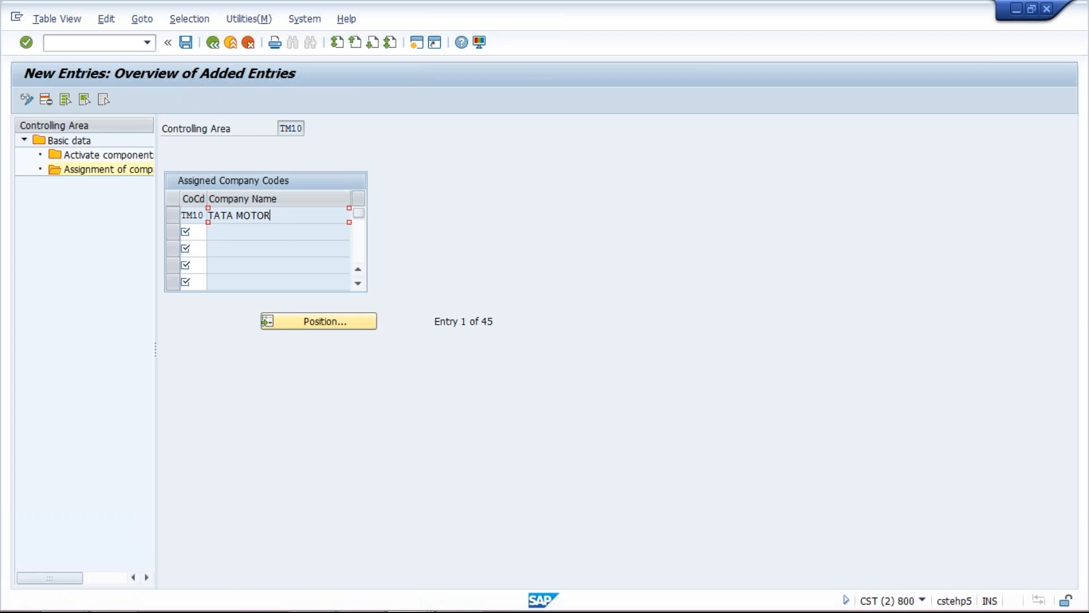
Try to add a new component activation entry for controlling area TM10, and exit the error dialog
double_click(135, 155)
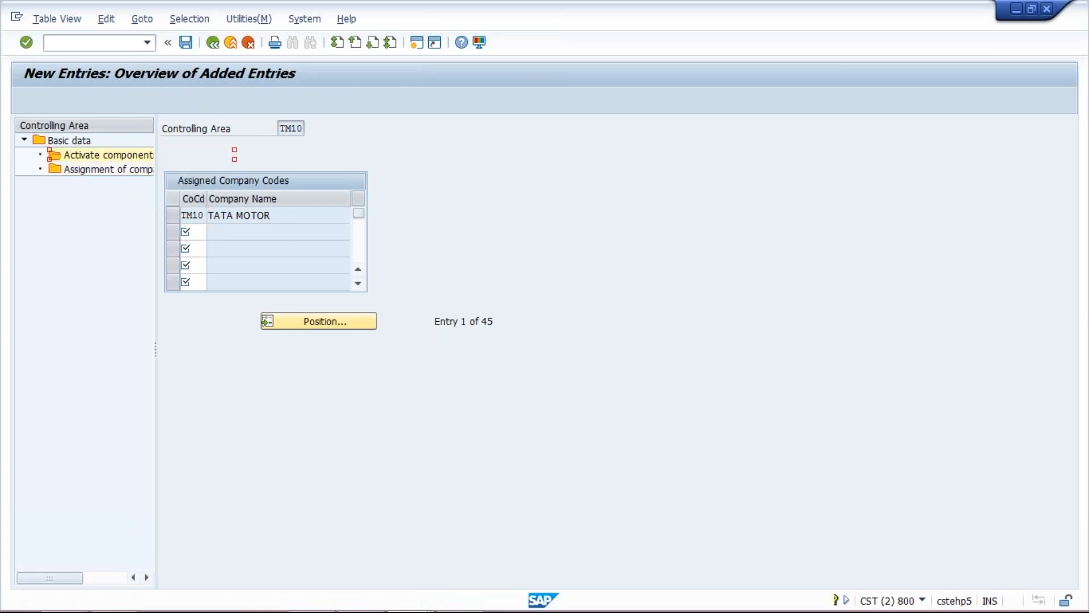
left_click(93, 103)
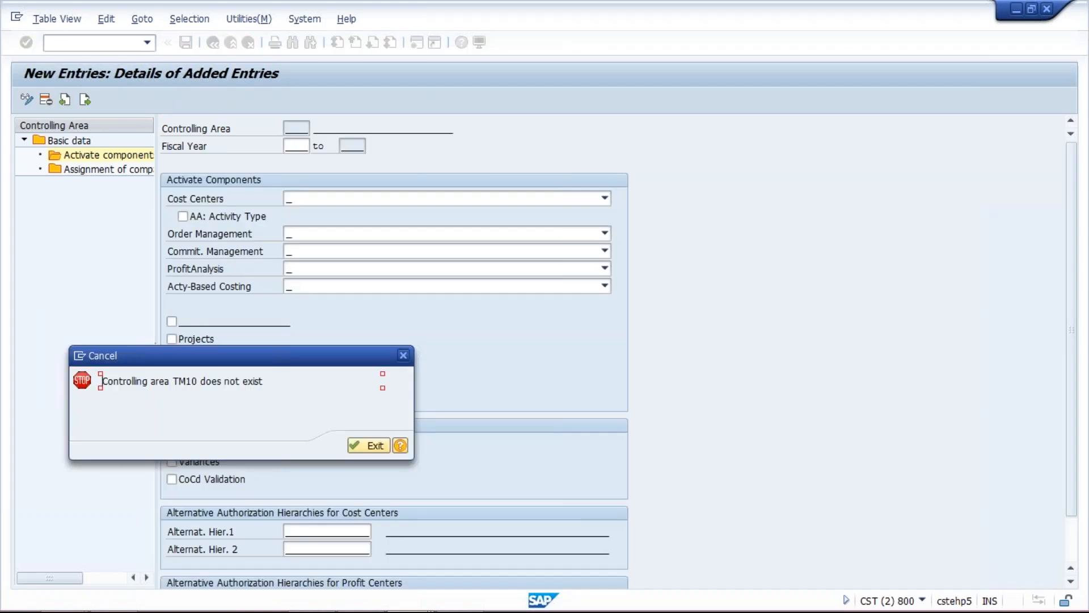
left_click(372, 444)
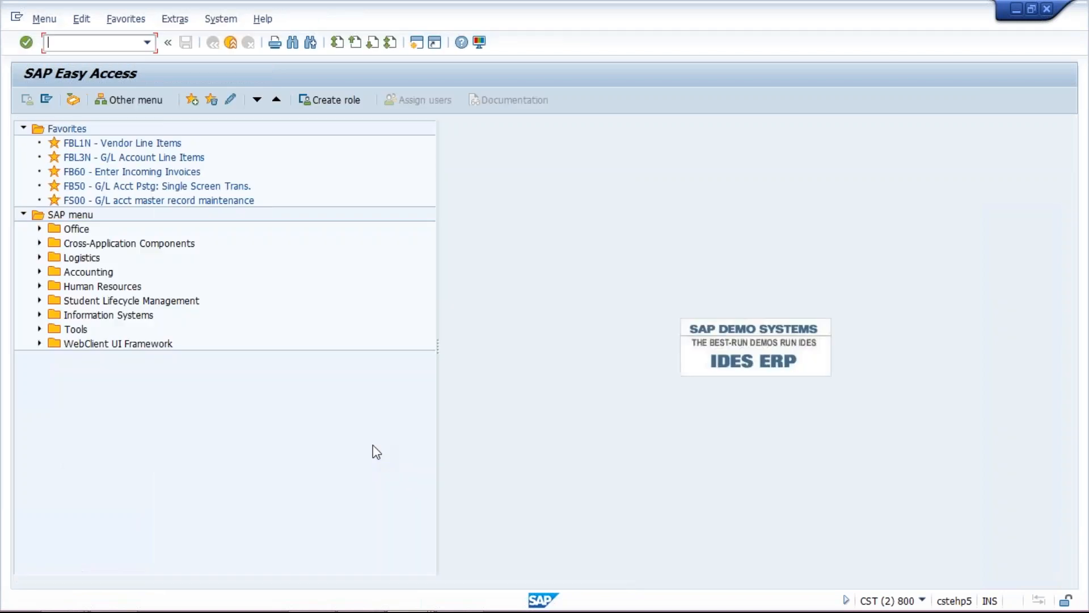
Open controlling area maintenance with transaction /NOKKP and start a new entry TM10 named TM CO REA
left_click(148, 43)
left_click(135, 57)
key("Return")
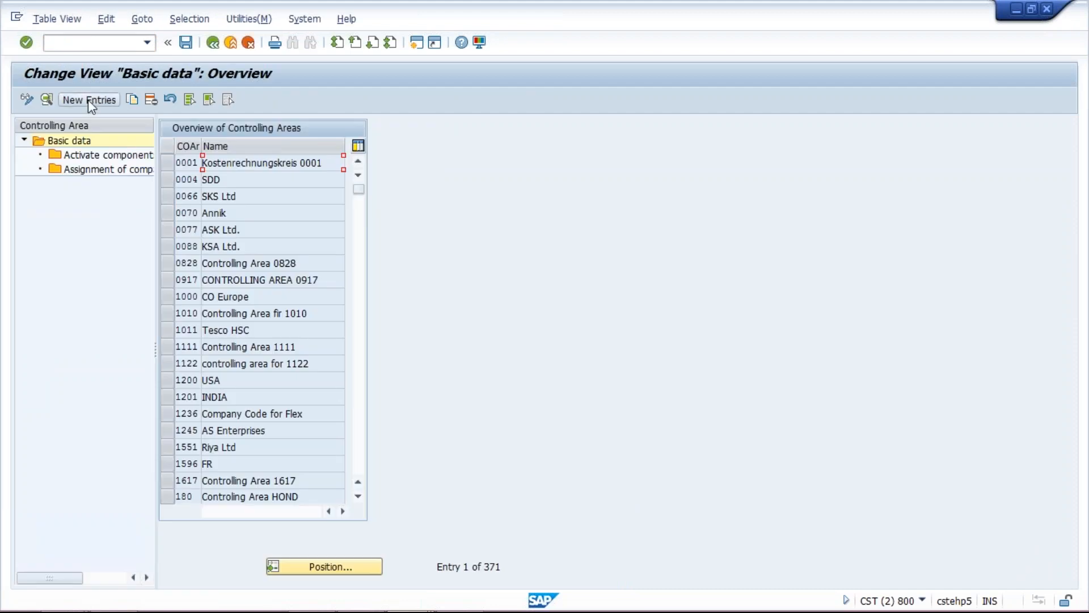
left_click(89, 102)
type("TM10")
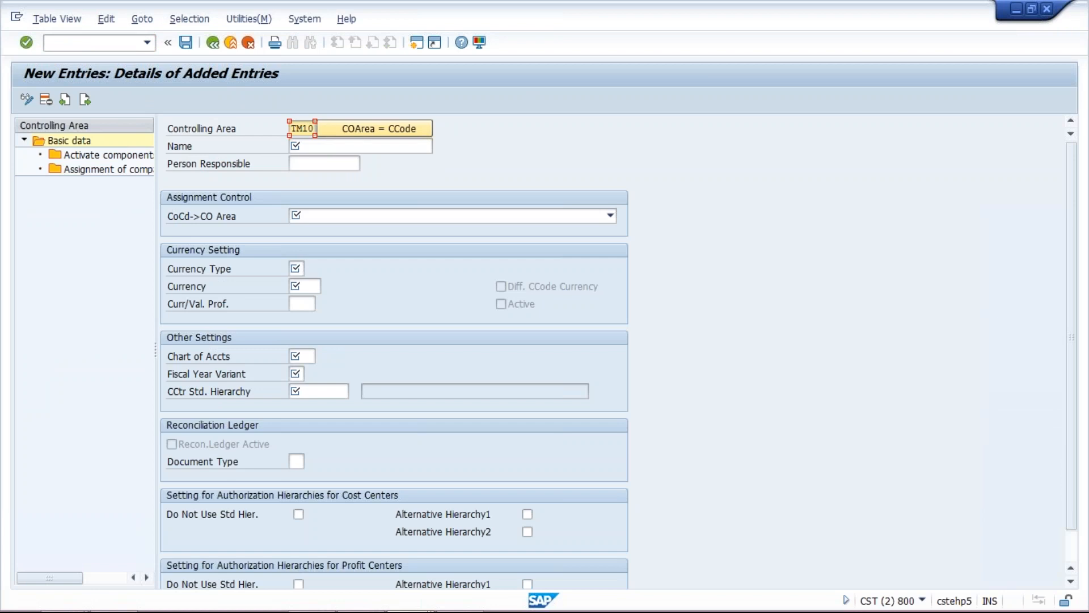
left_click(334, 146)
type("TM CO REA")
Adopt the settings of company code TM10 and set the assignment control to Controlling area same as company code
left_click(385, 132)
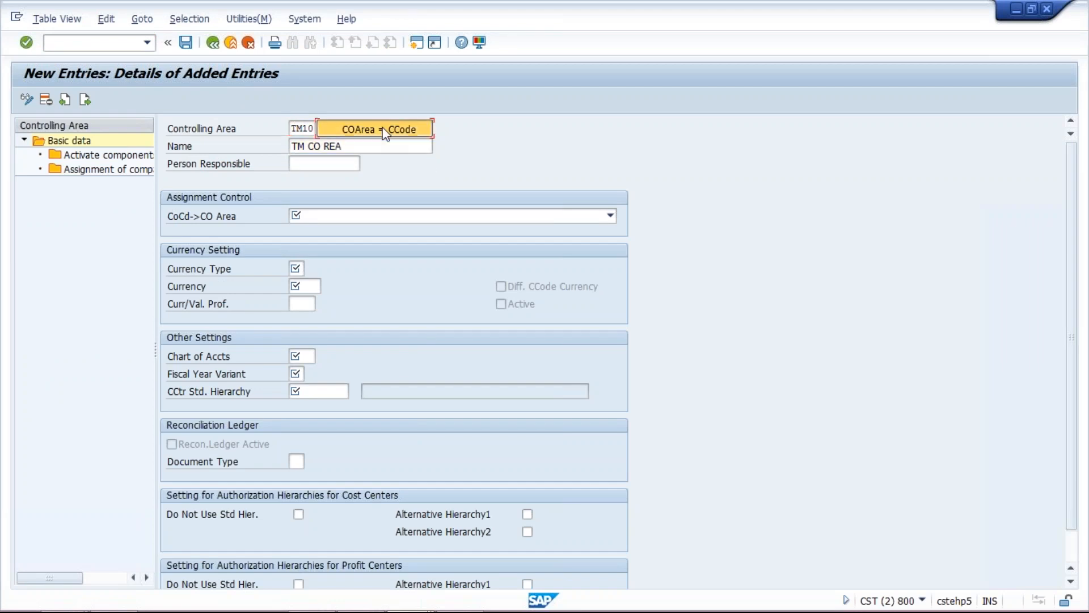
left_click(365, 186)
left_click(366, 211)
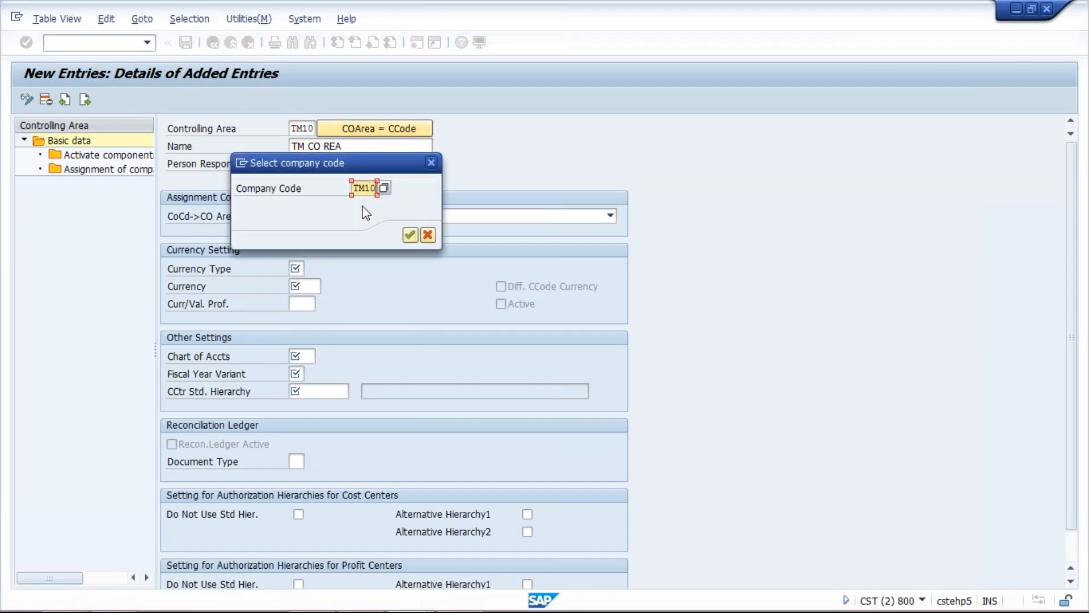
key("Return")
left_click(366, 220)
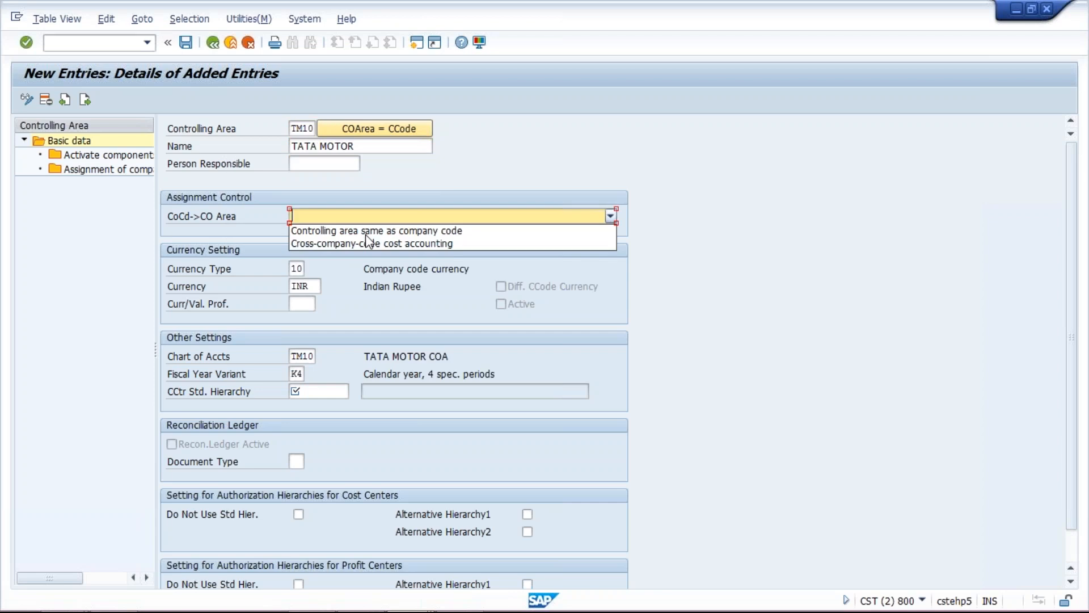
left_click(365, 227)
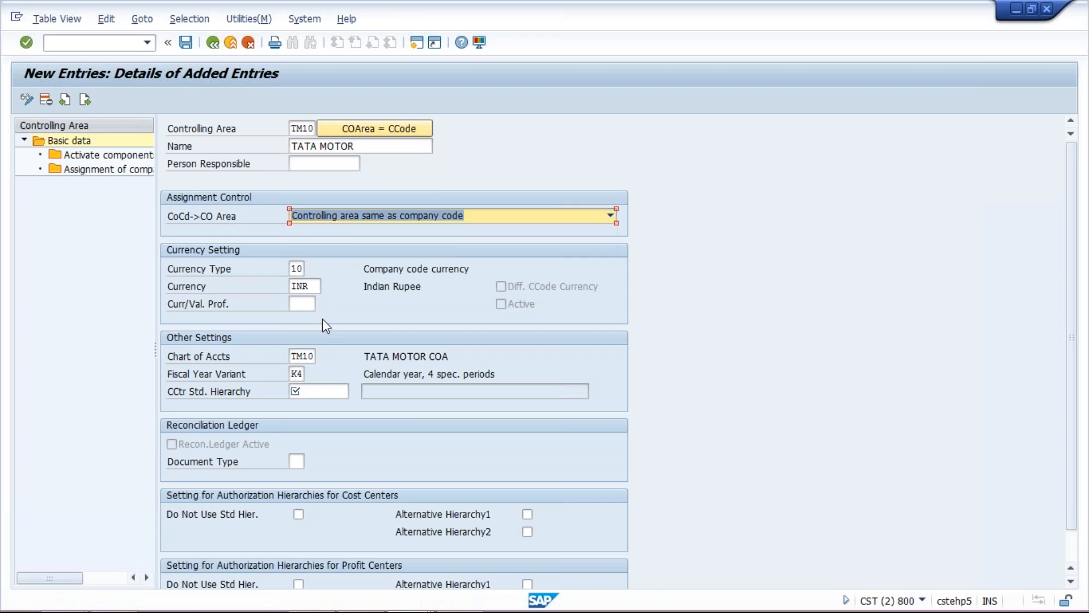
Create TM10 as the cost center standard hierarchy and save the new controlling area
left_click(322, 391)
left_click(326, 409)
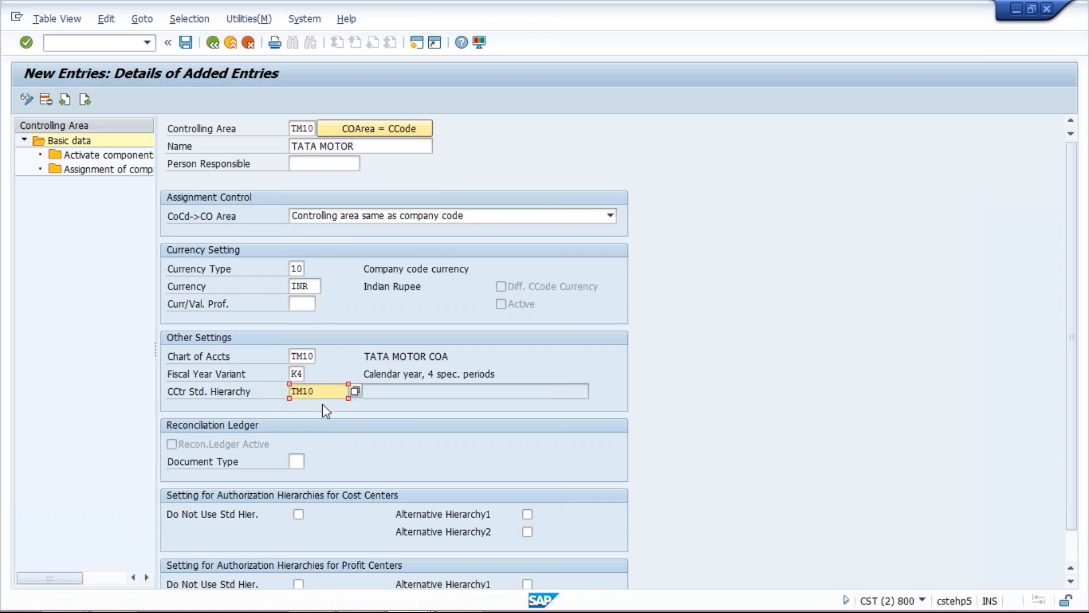
key("Return")
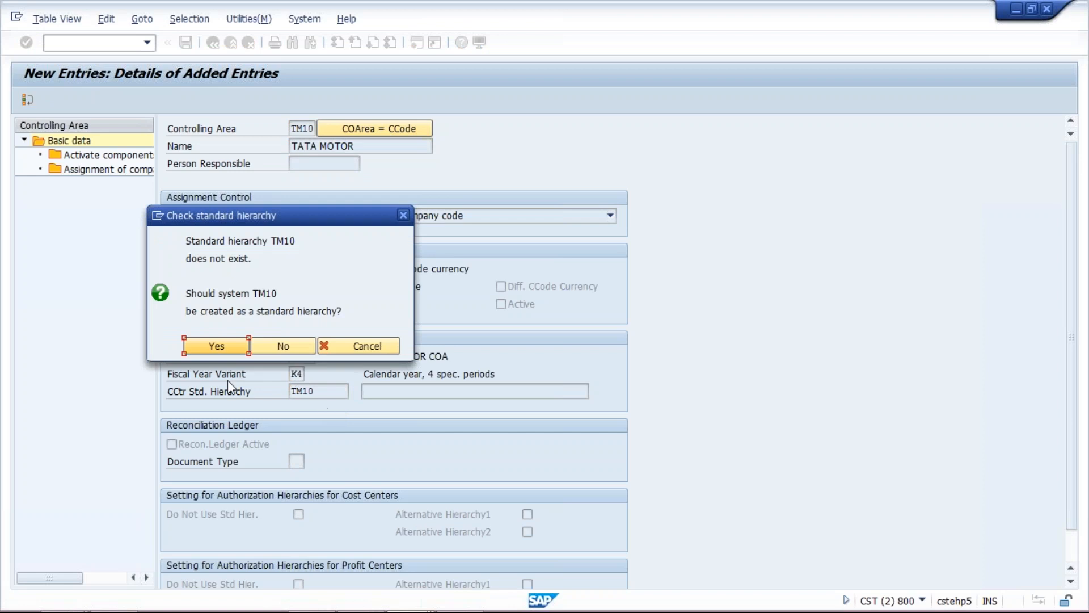
left_click(212, 343)
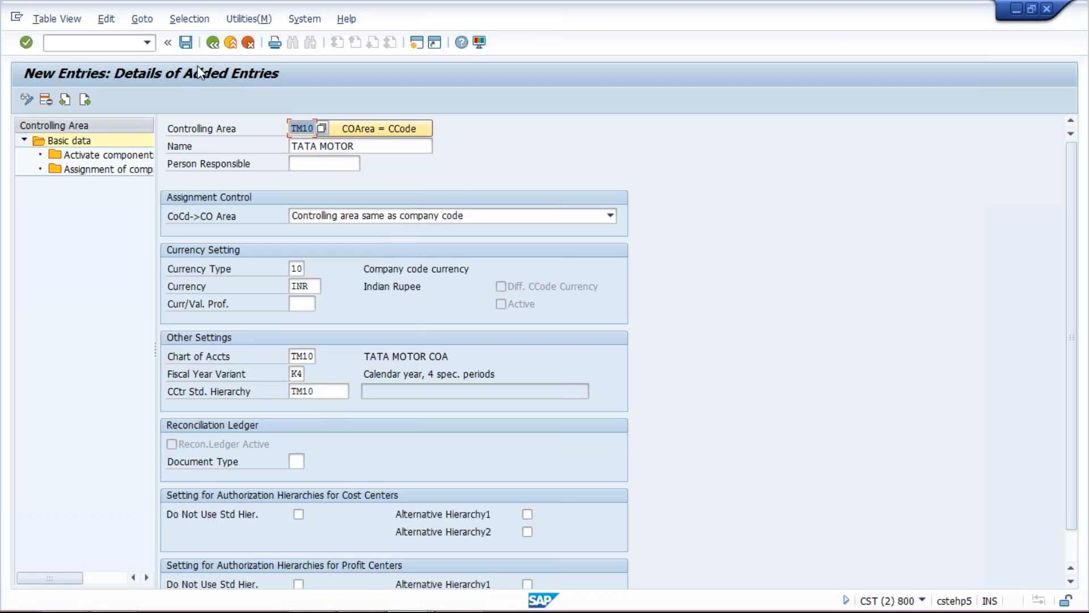
left_click(185, 42)
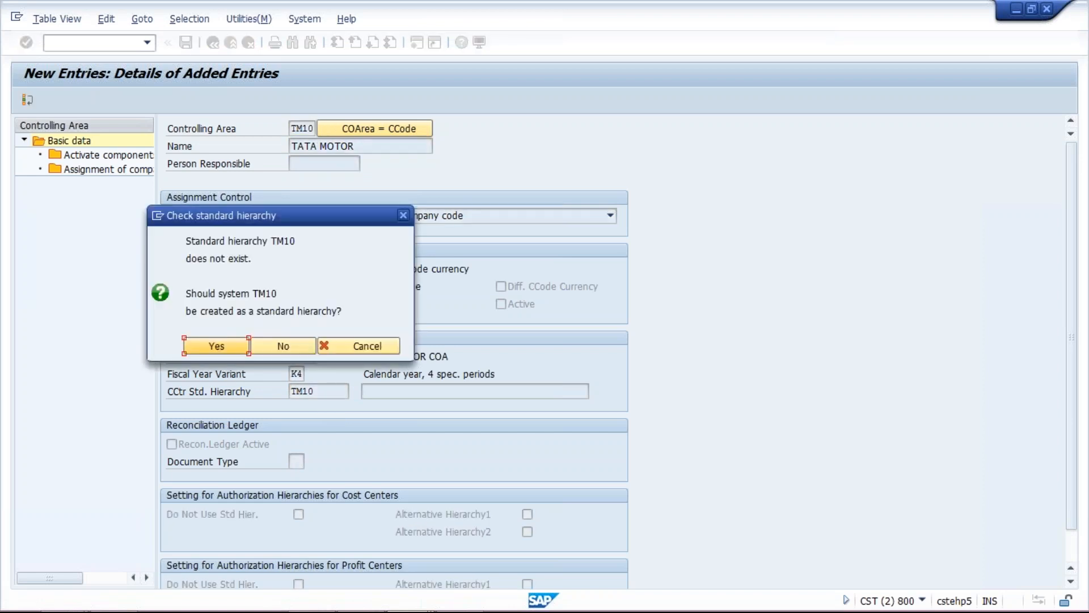
key("Return")
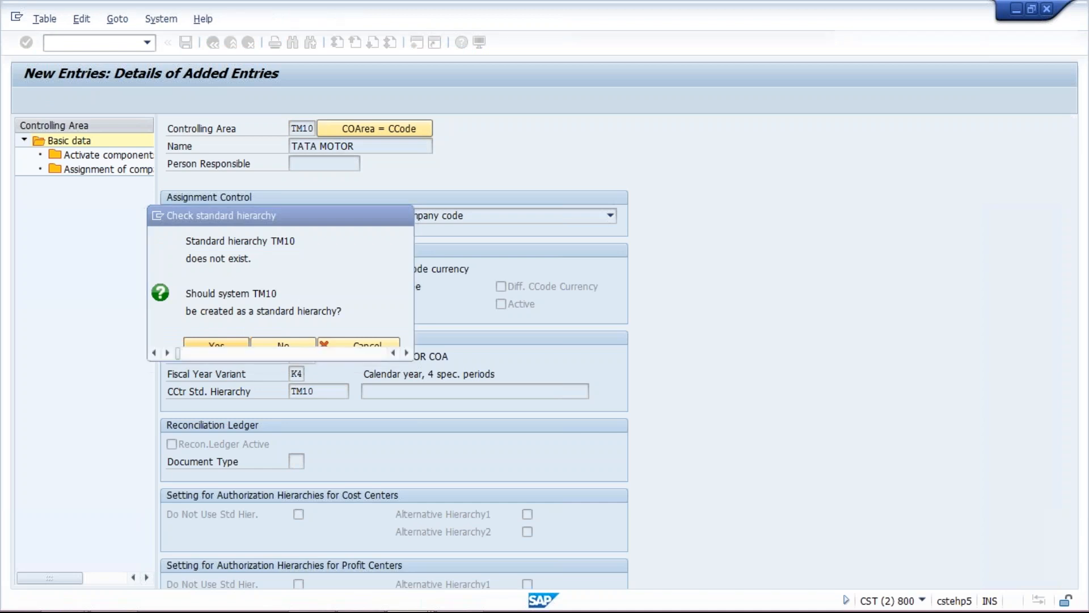
left_click(236, 270)
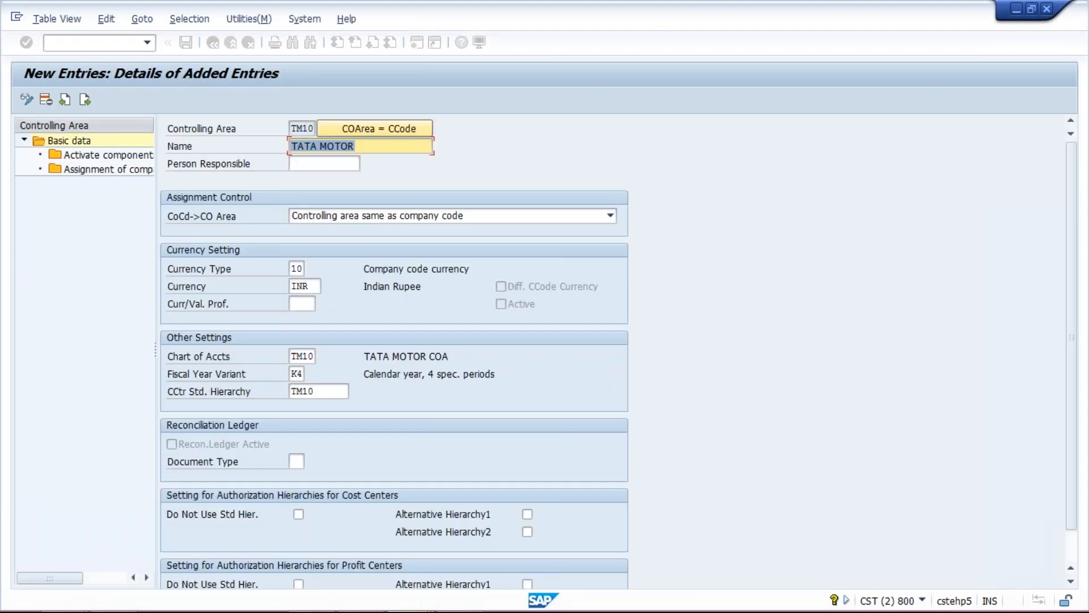
Assign company code TM10 to the controlling area and save the assignment
double_click(114, 170)
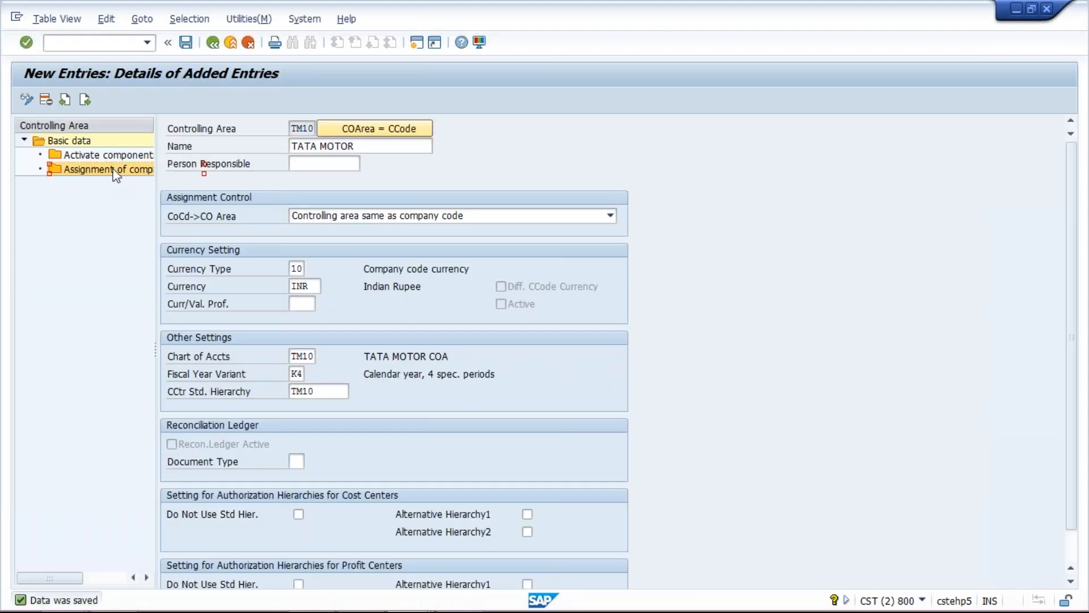
left_click(91, 104)
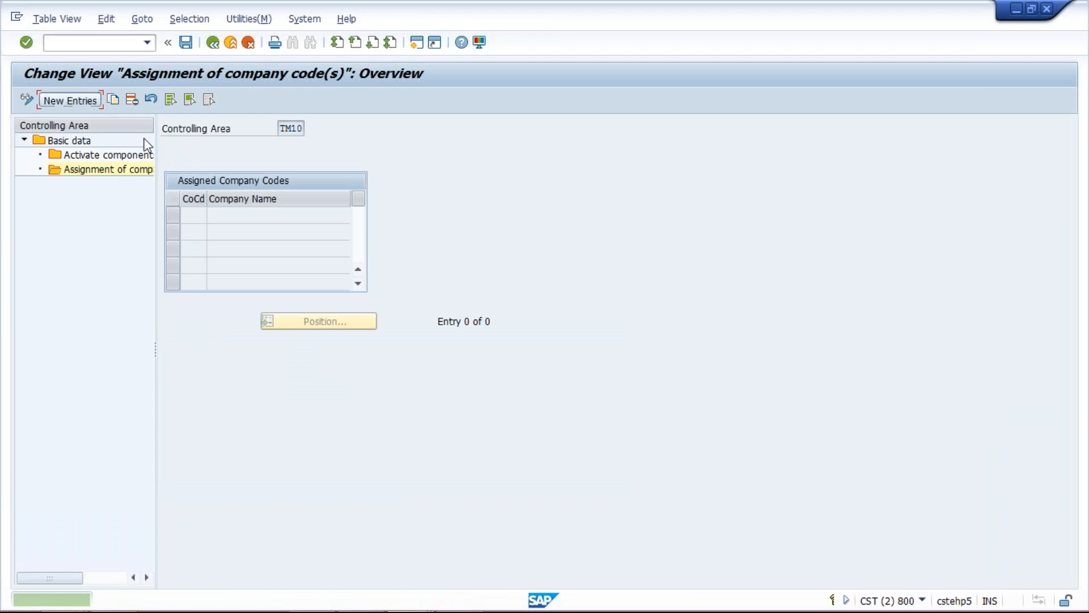
left_click(194, 214)
left_click(193, 230)
key("Return")
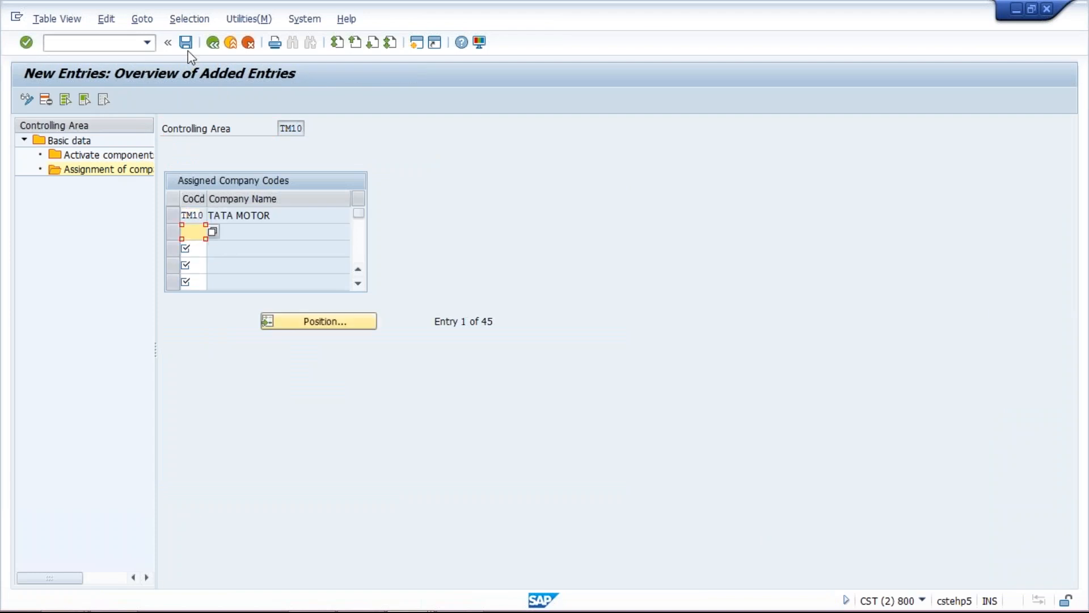
left_click(187, 44)
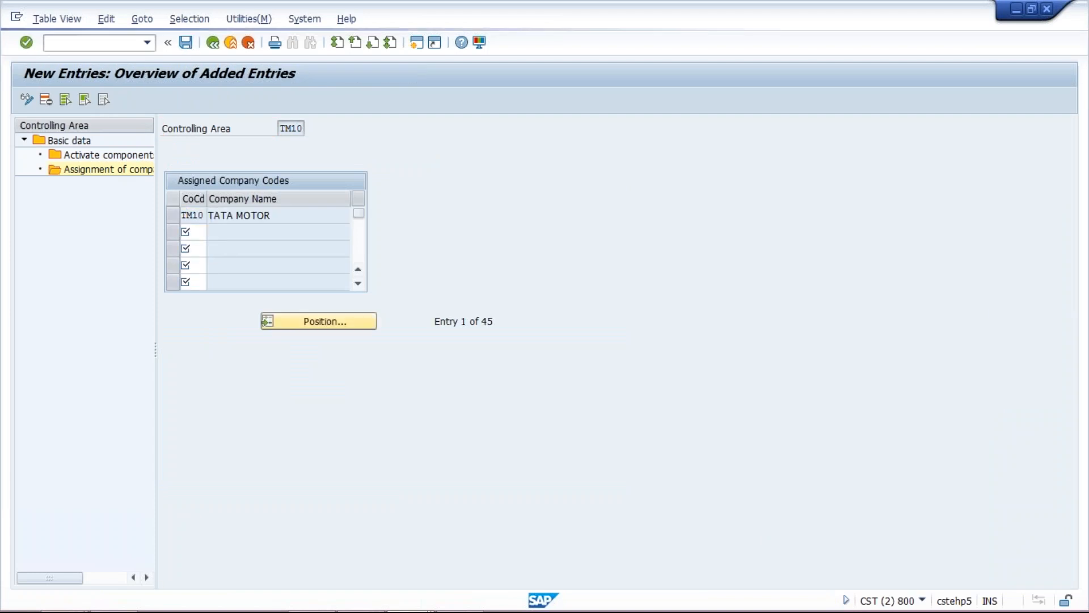
Add a components/control indicators entry for the controlling area starting in fiscal year 2017 and save it
double_click(112, 158)
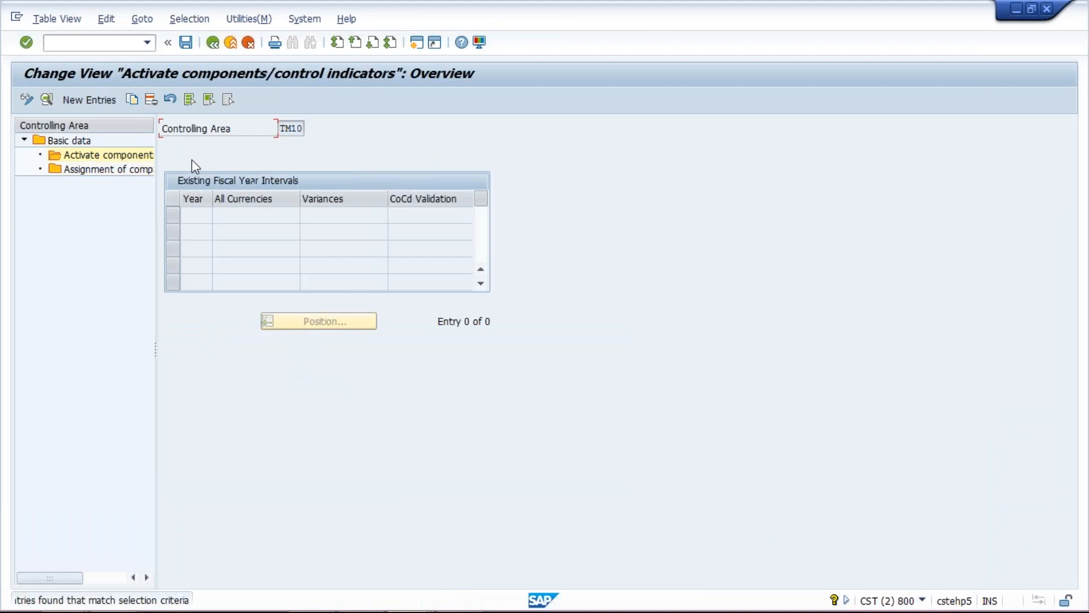
left_click(89, 100)
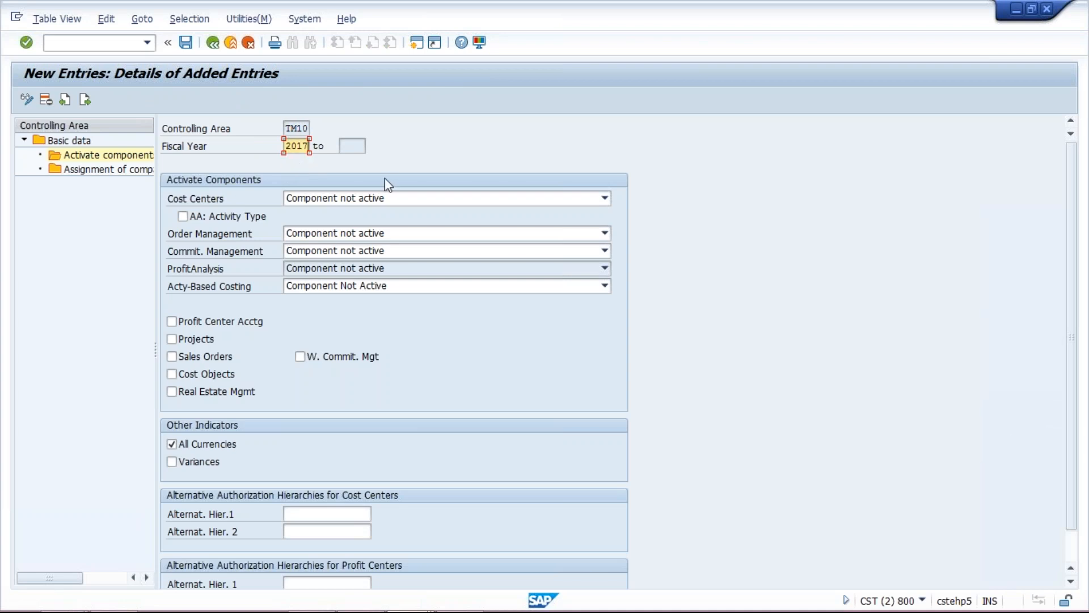
key("Return")
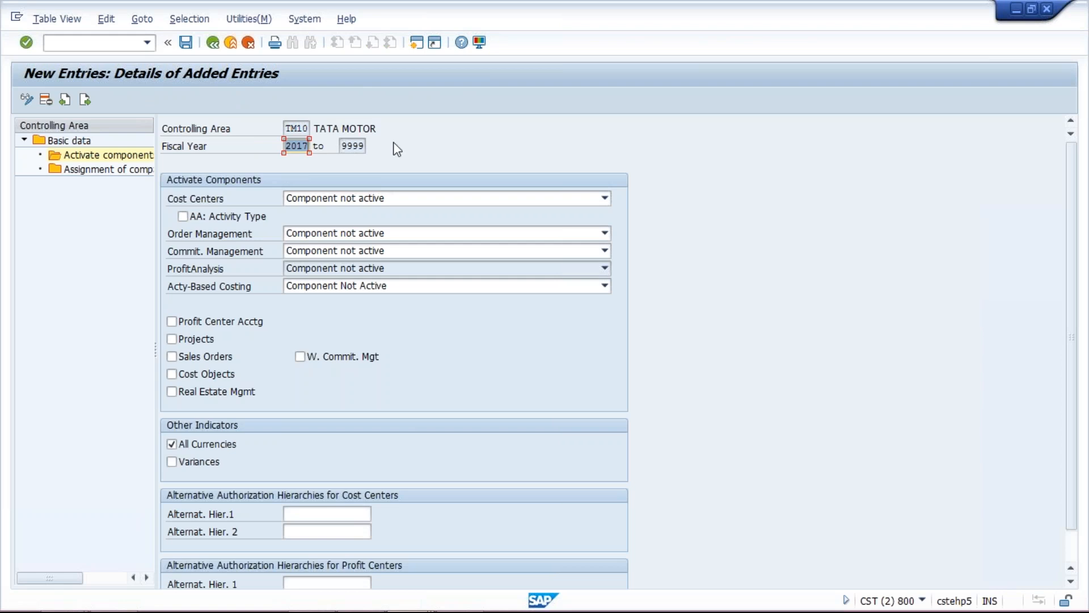
key("Tab")
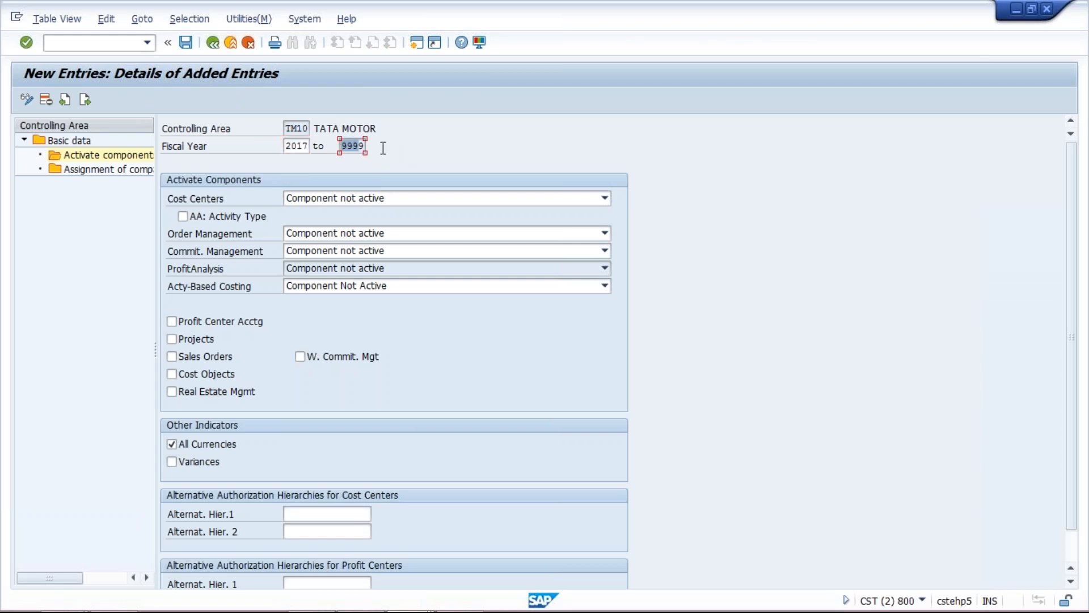
left_click(186, 45)
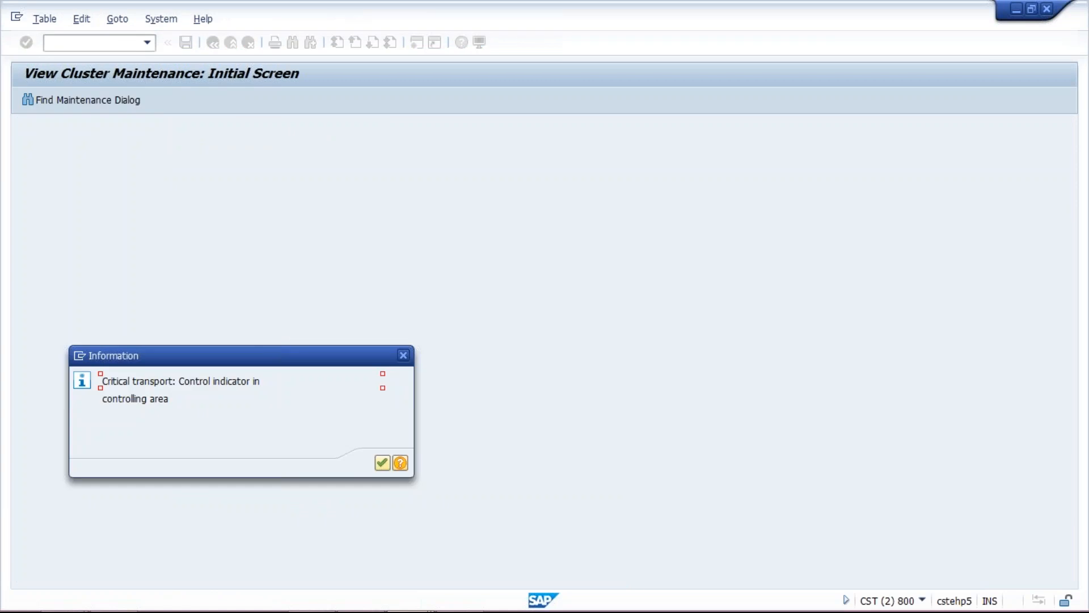
key("Return")
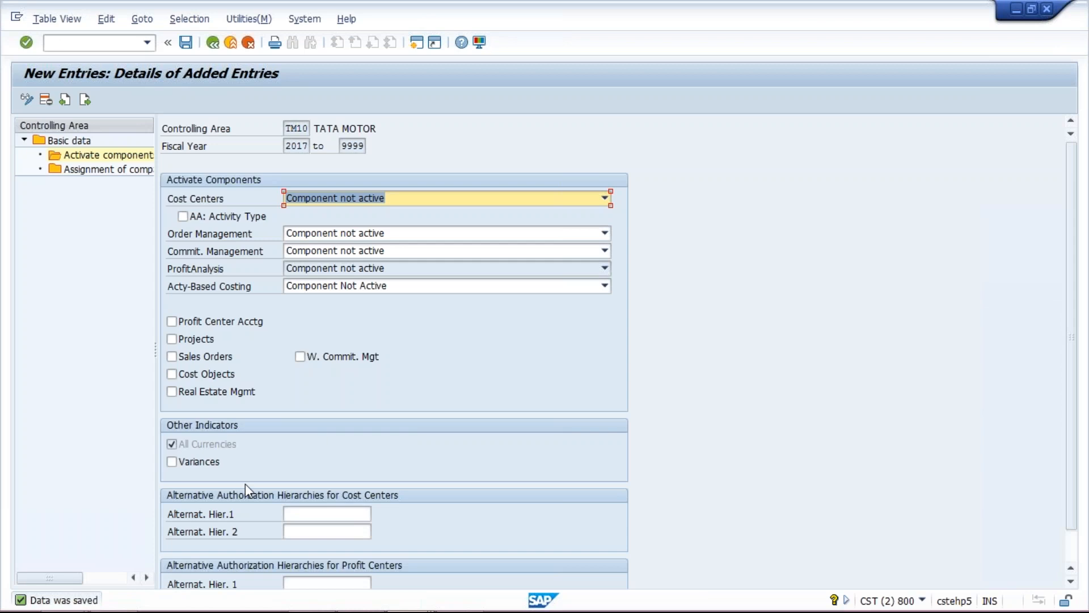
left_click(186, 44)
Switch to the SAP session with the G/L account document and restart G/L posting with transaction /NF-02
mouse_move(489, 600)
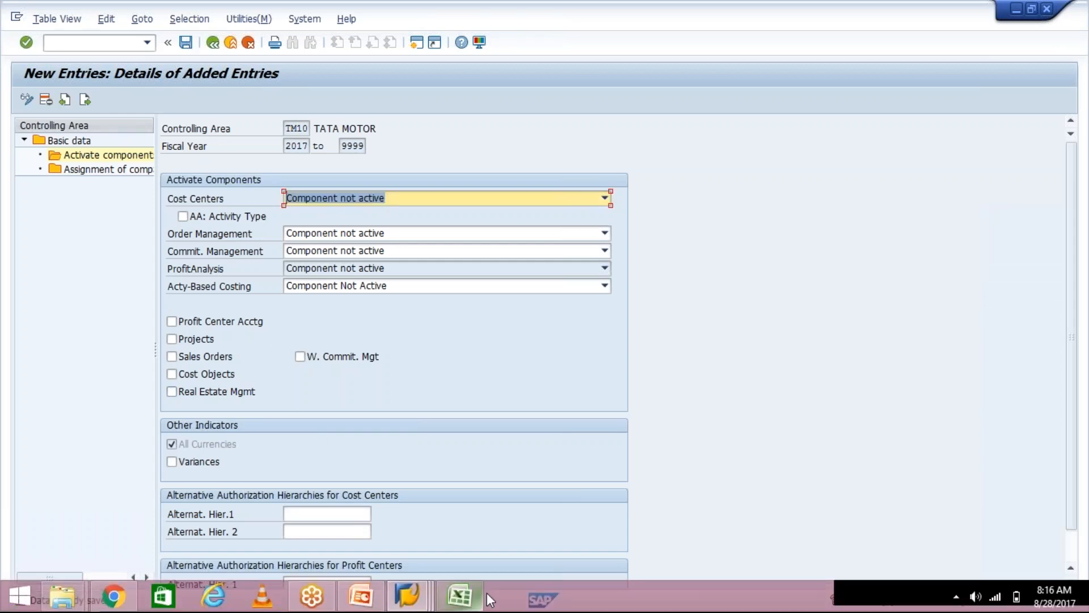
left_click(427, 606)
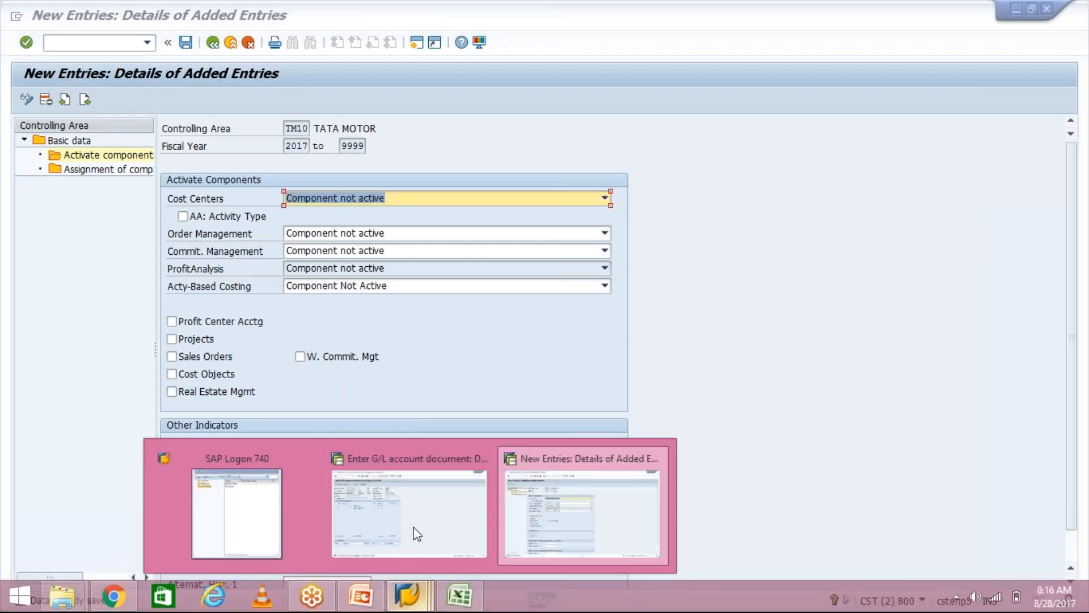
left_click(418, 533)
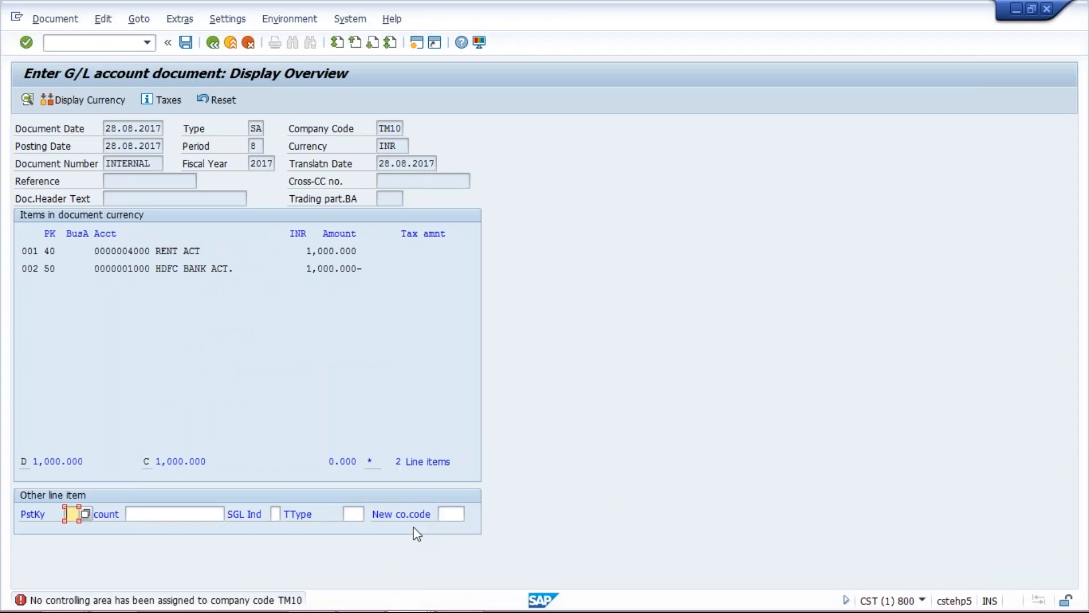
left_click(146, 43)
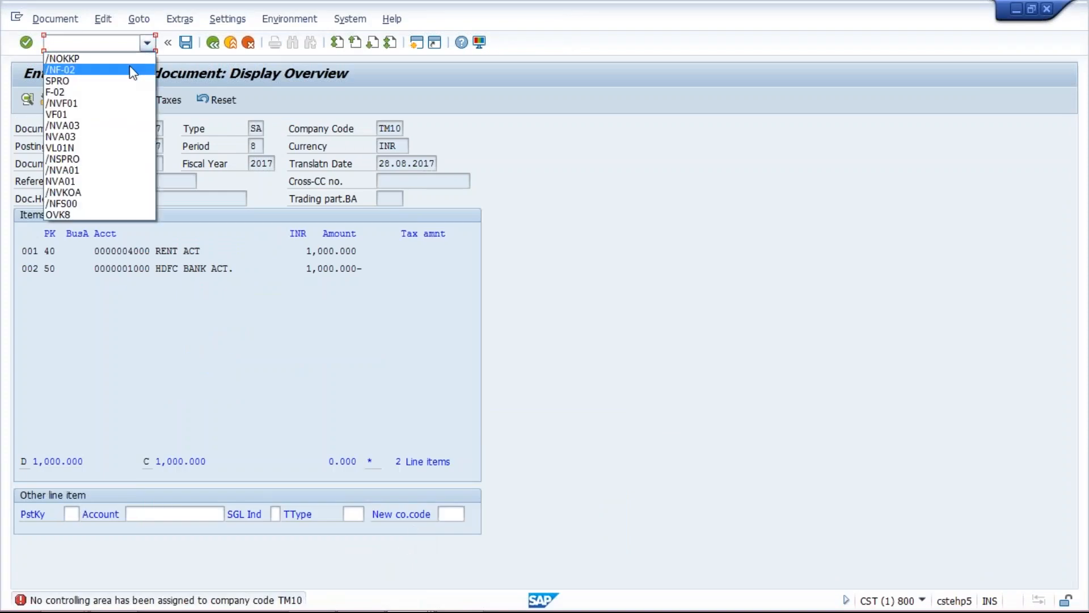
left_click(129, 69)
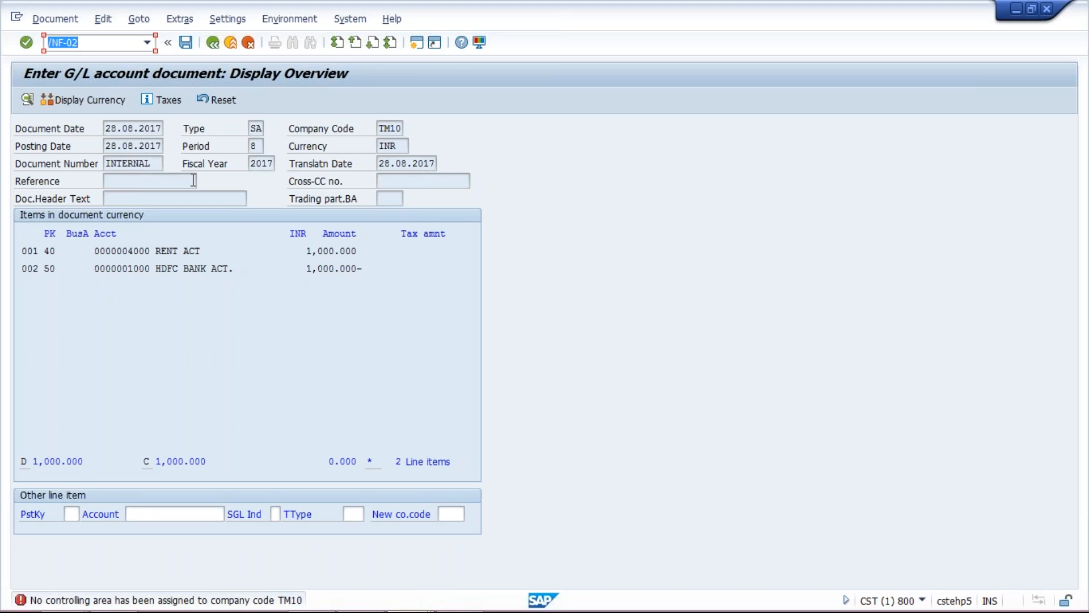
key("Return")
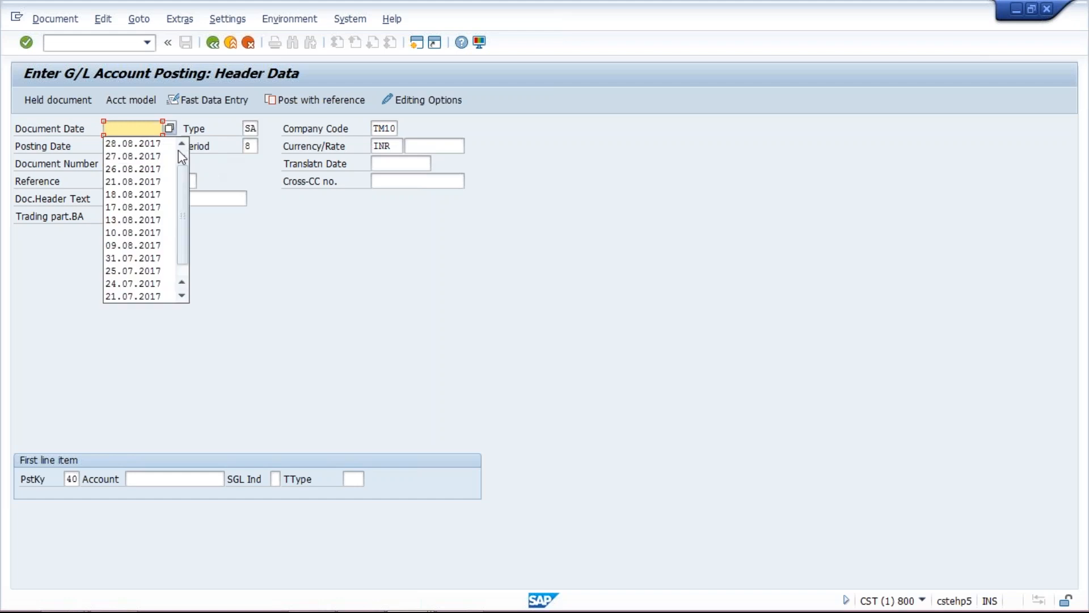
Set the document date to 28.08.2017 and enter G/L account 4000 for the first line item
left_click(142, 145)
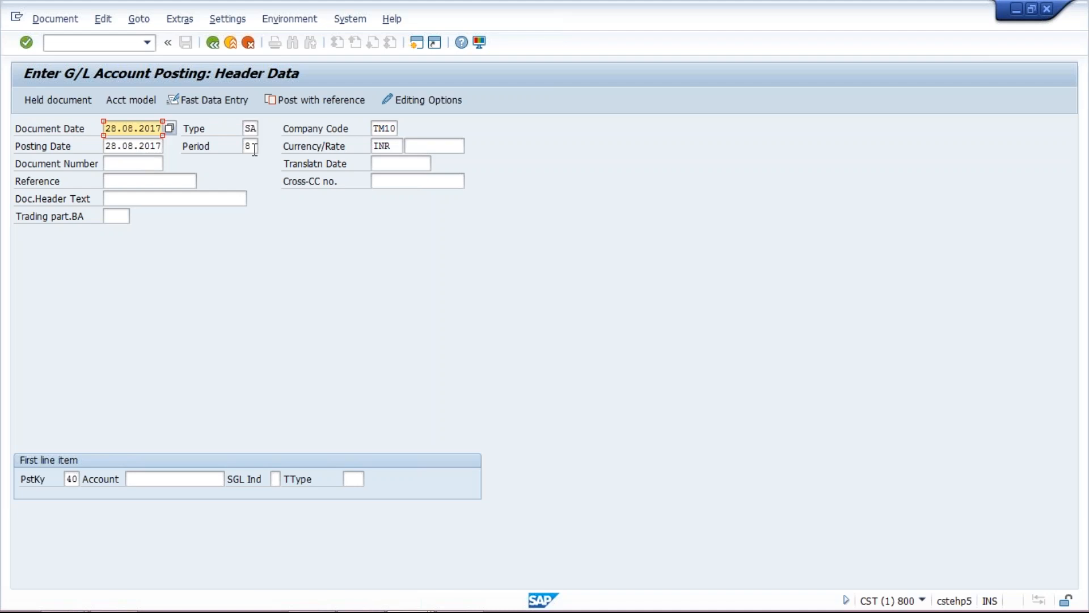
left_click(170, 478)
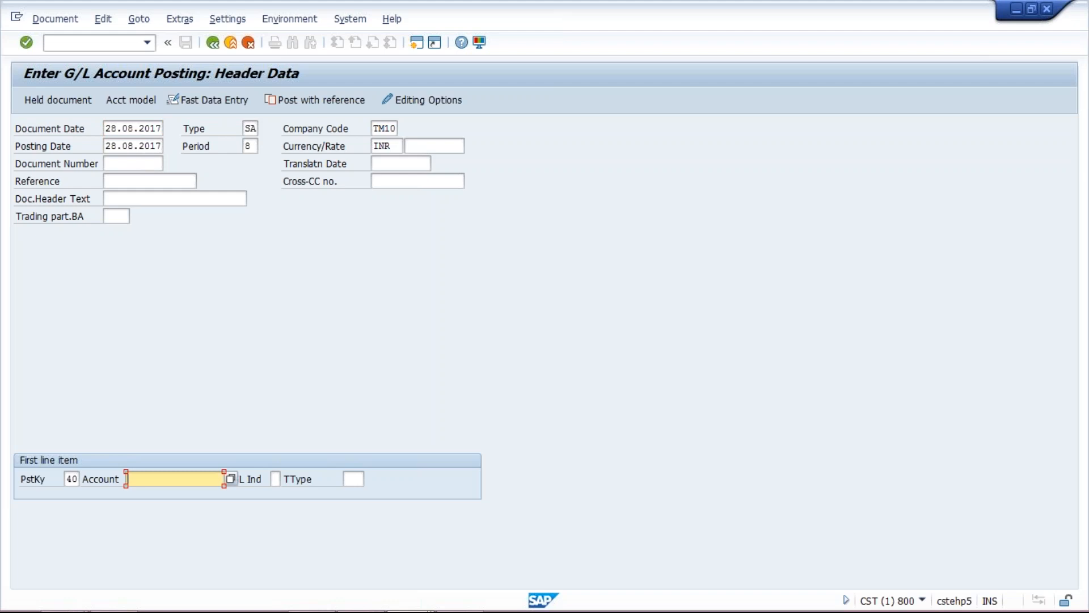
left_click(165, 480)
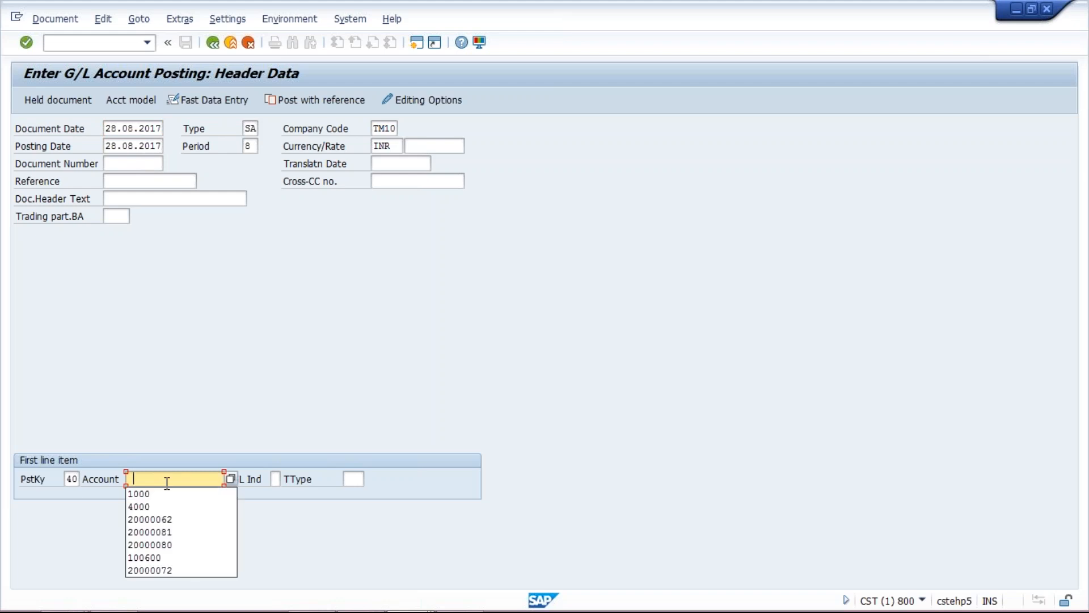
left_click(172, 504)
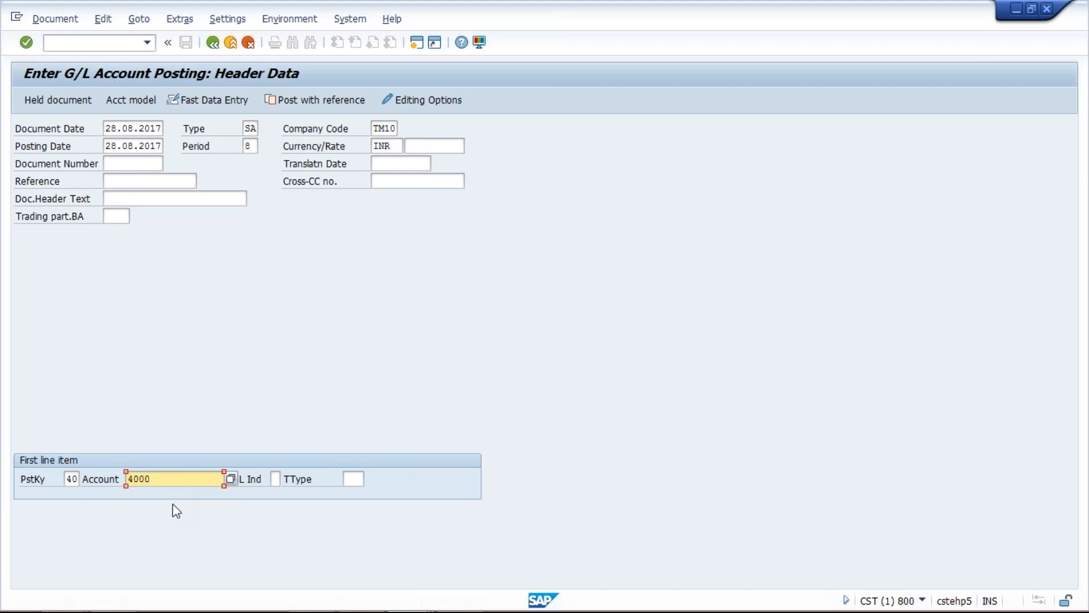
key("Return")
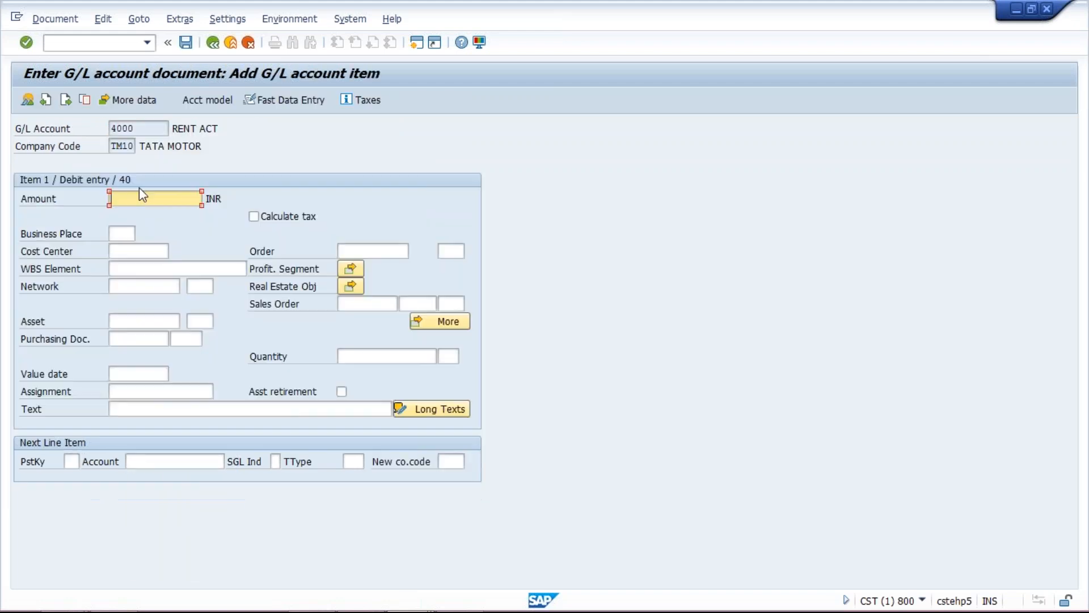
Enter an amount of 1000 INR and the text "rent for corporate office" for the debit item
left_click(142, 196)
left_click(147, 214)
left_click(169, 404)
left_click(180, 438)
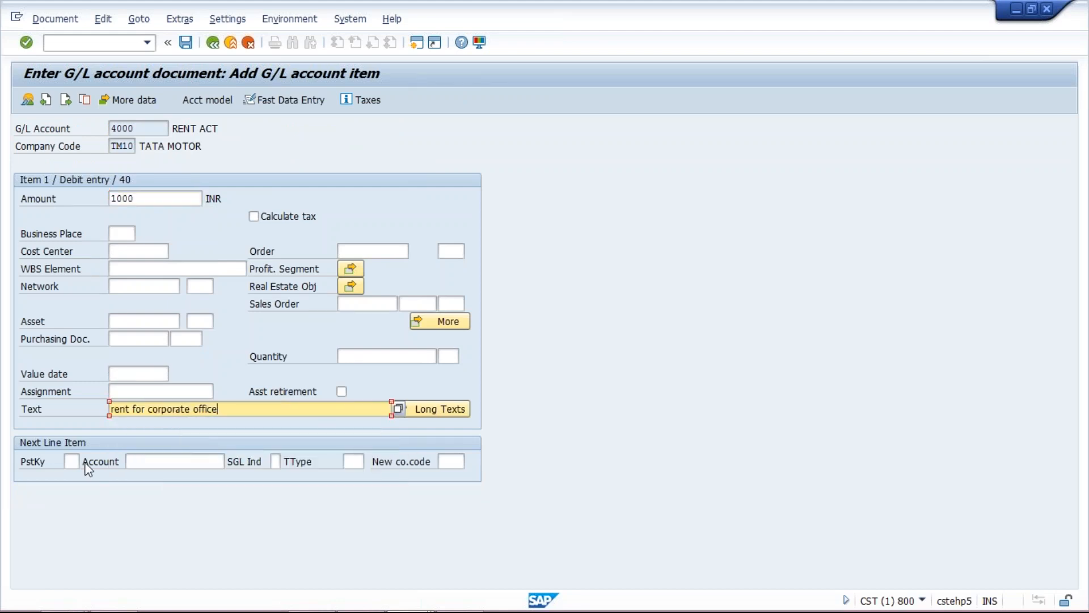
Enter posting key 50 and G/L account 1000 as the next line item and proceed to the credit entry
left_click(68, 461)
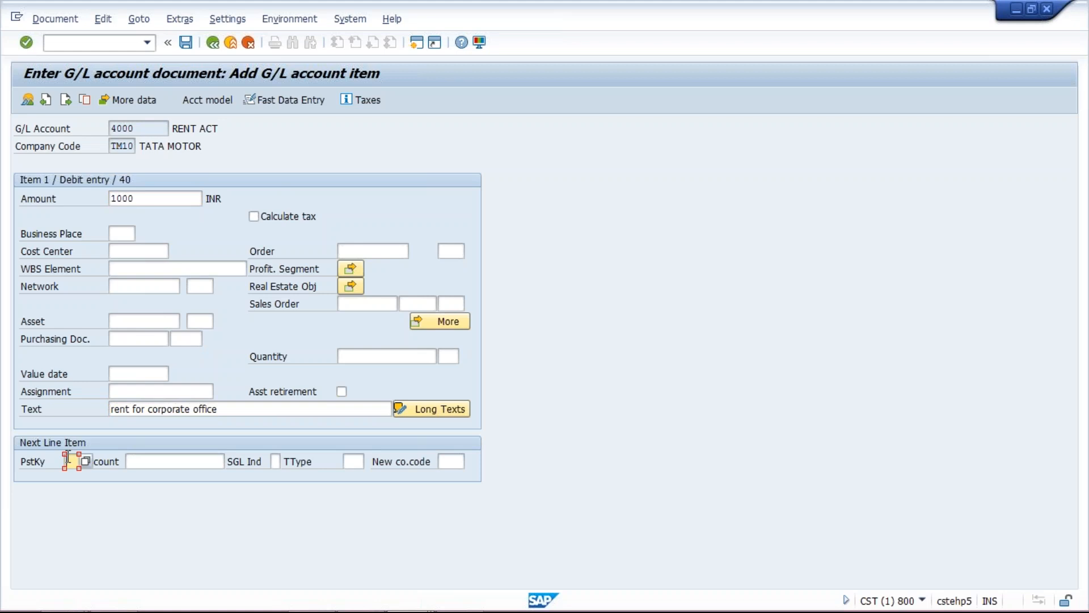
type("50")
left_click(172, 464)
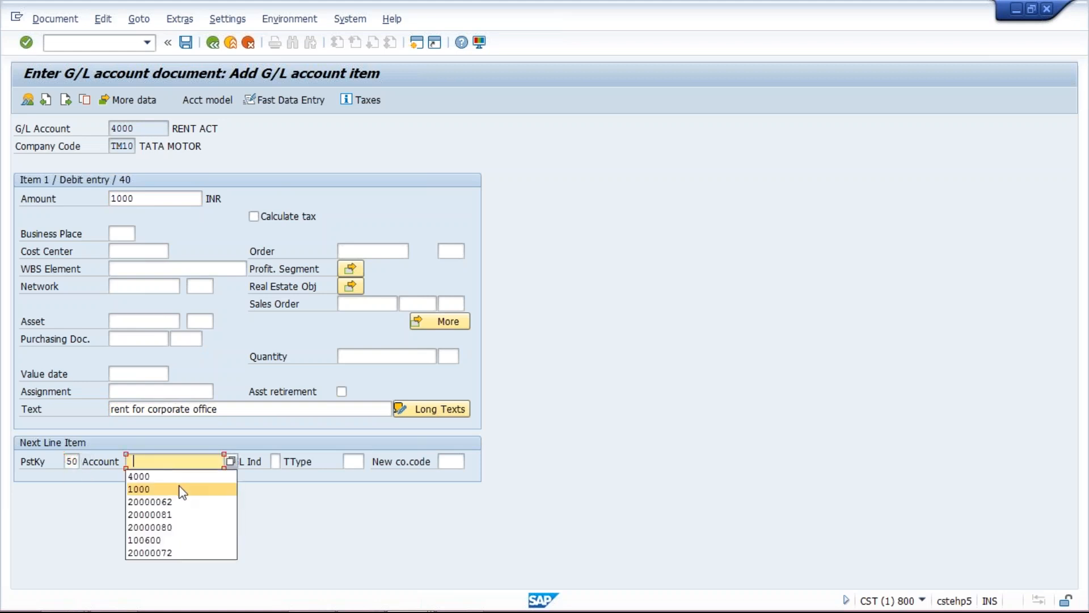
left_click(183, 491)
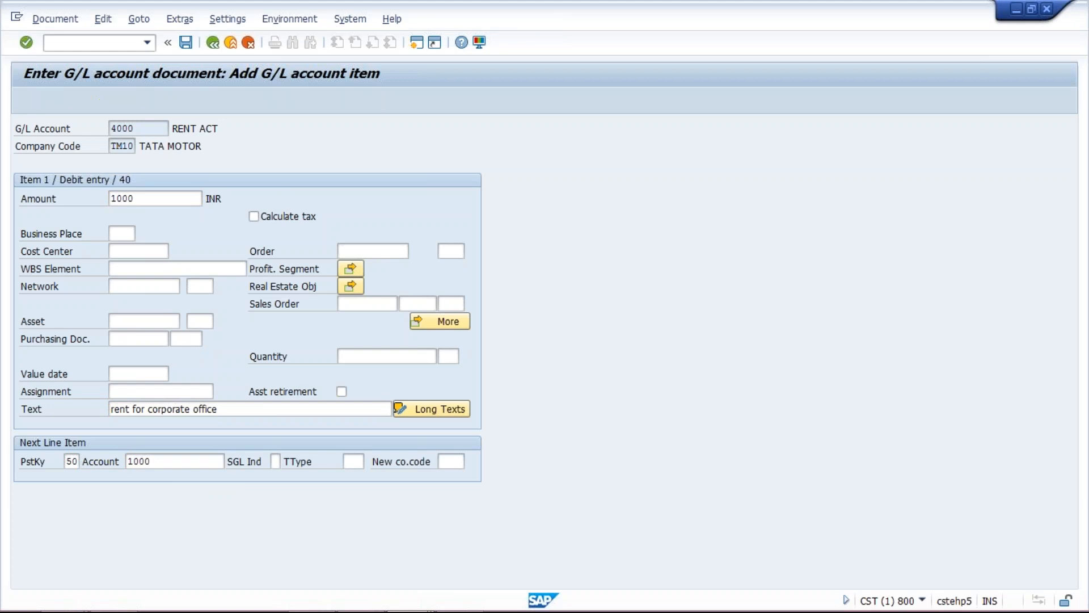
key("Return")
Set the credit item's amount to 1000 INR and its text to "rent for corporate office"
left_click(132, 199)
key("Down")
key("Return")
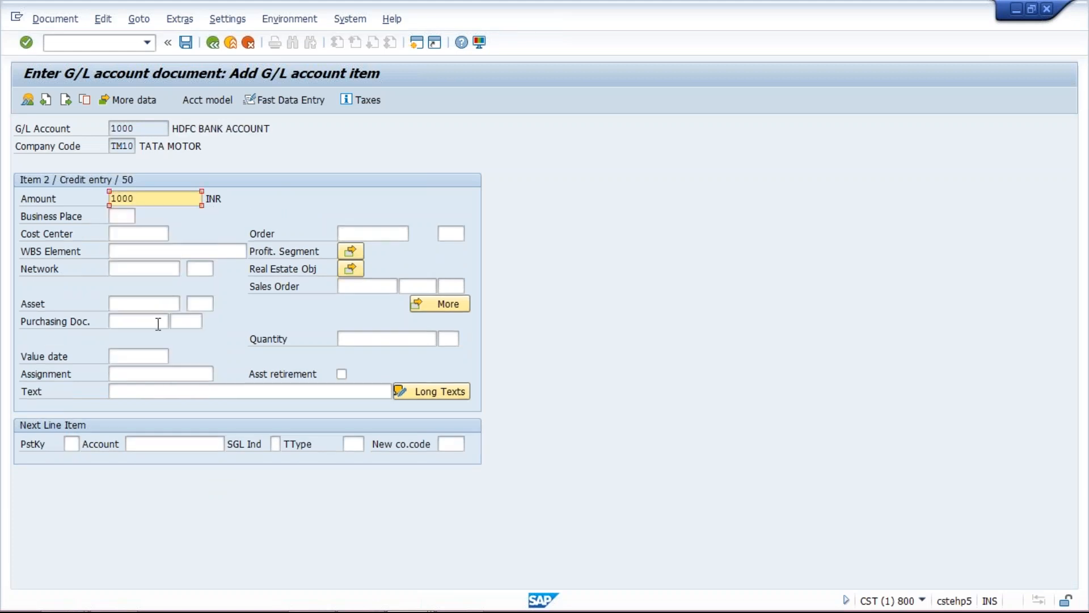
left_click(208, 392)
key("Down")
key("Return")
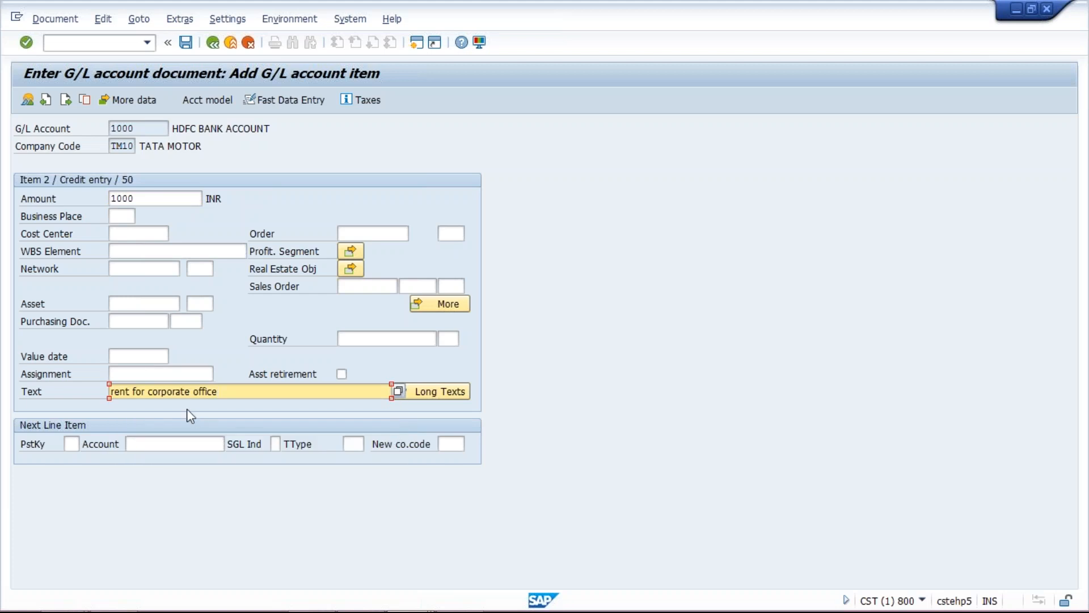
Simulate the G/L account document and post it
left_click(52, 20)
left_click(81, 90)
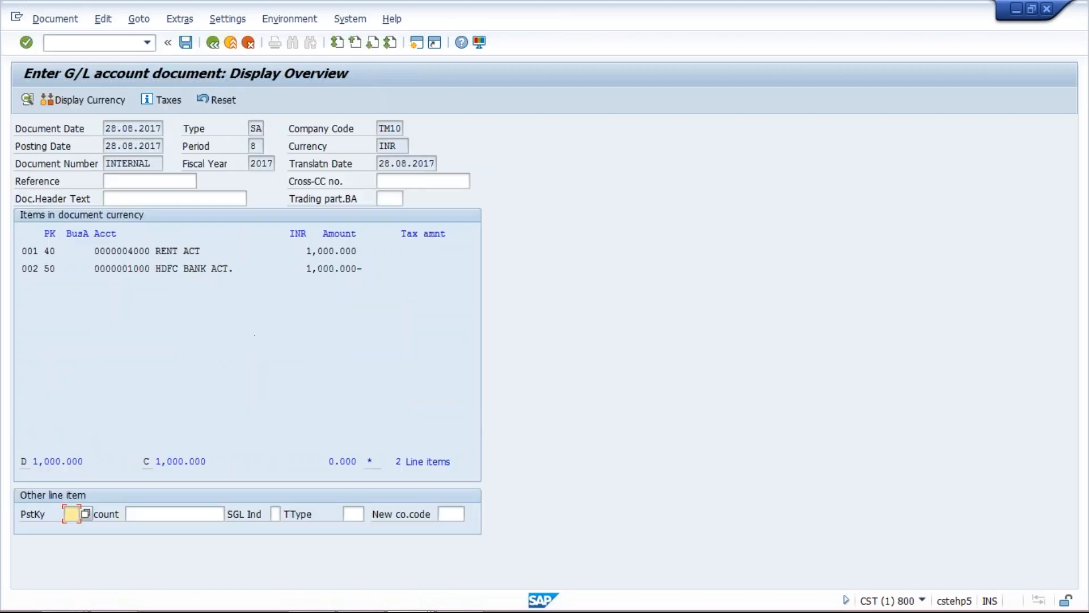
left_click(185, 42)
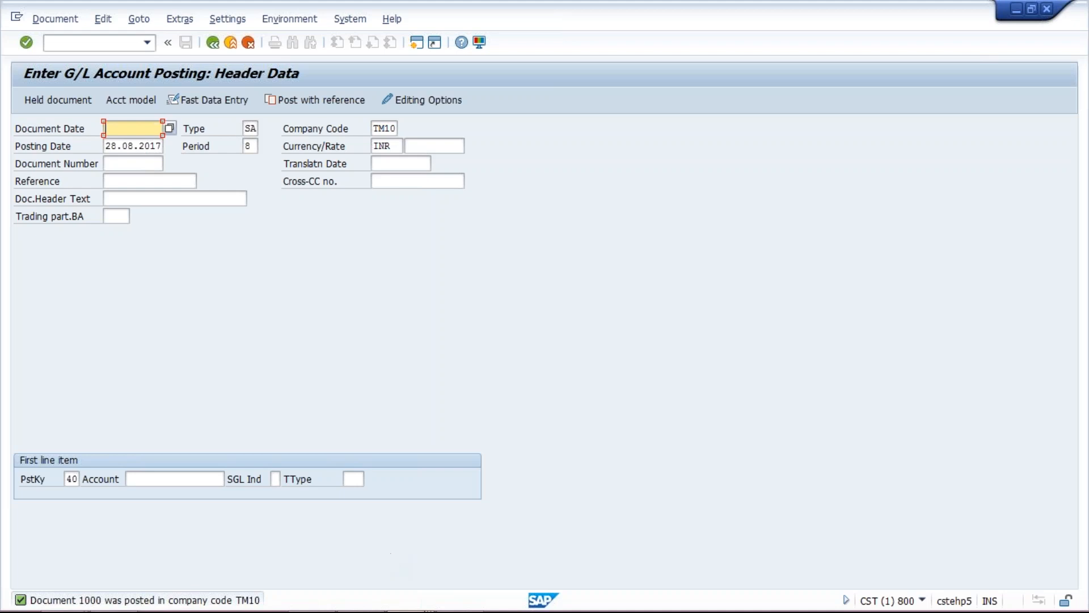
Switch to the SAP session with the controlling area entries and open the document types with transaction /NOBA7
left_click(427, 601)
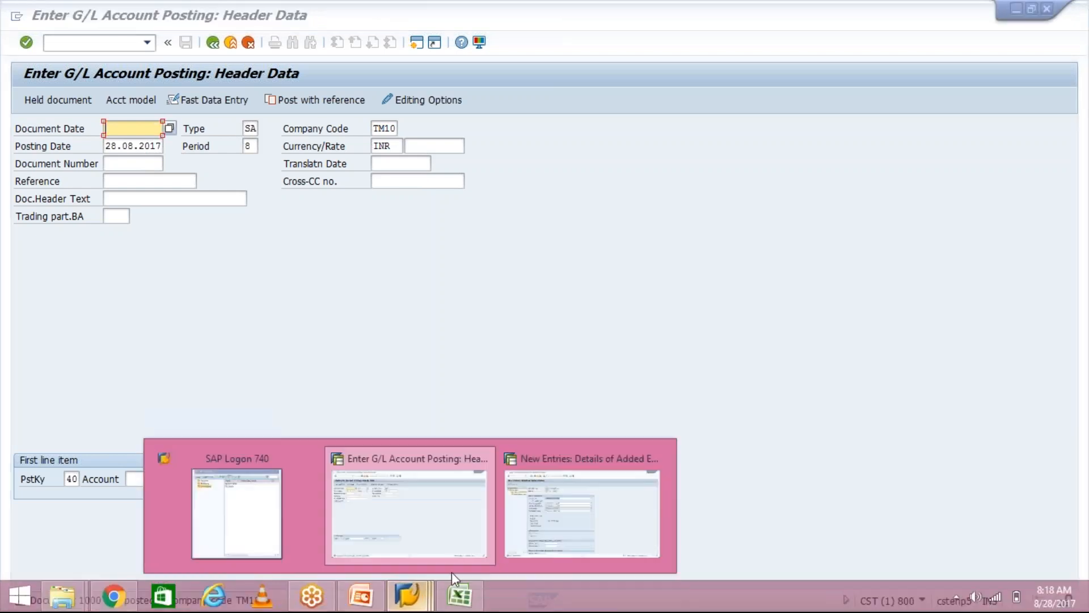
left_click(540, 509)
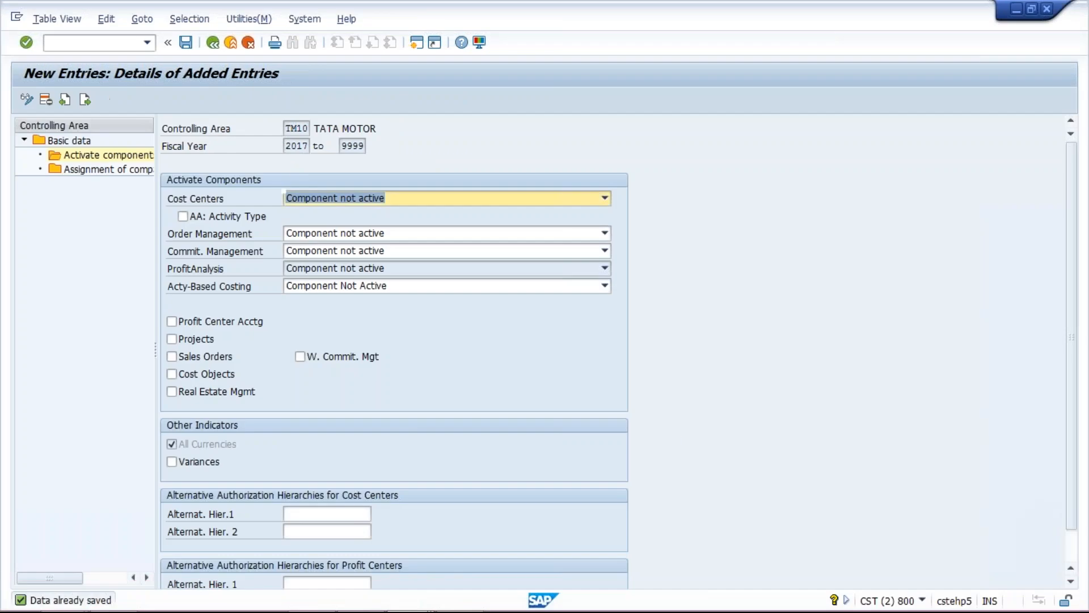
left_click(117, 43)
type("/")
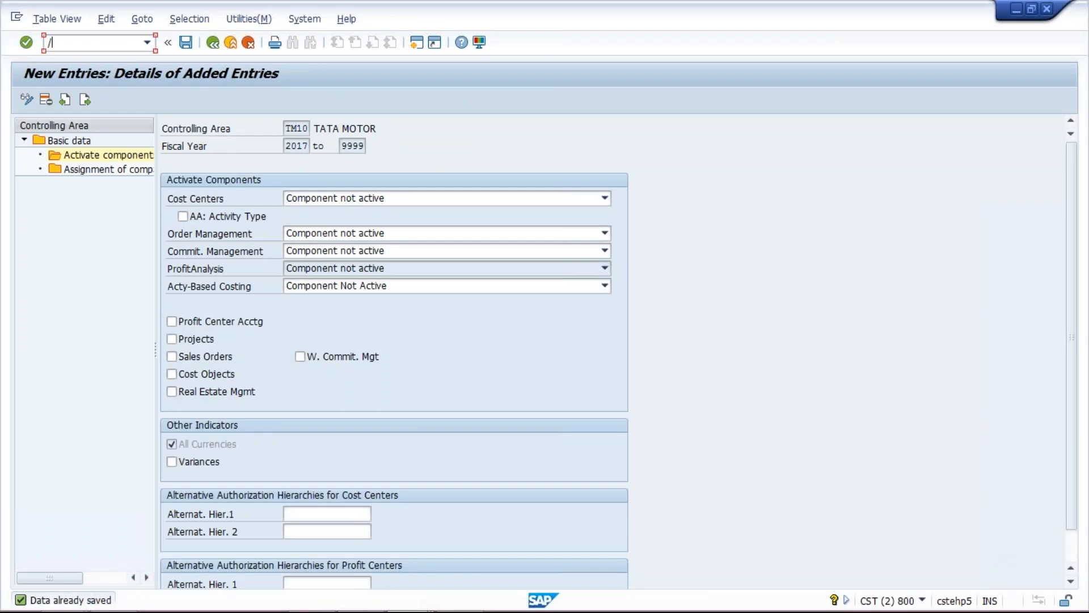
type("NOBA7")
key("Return")
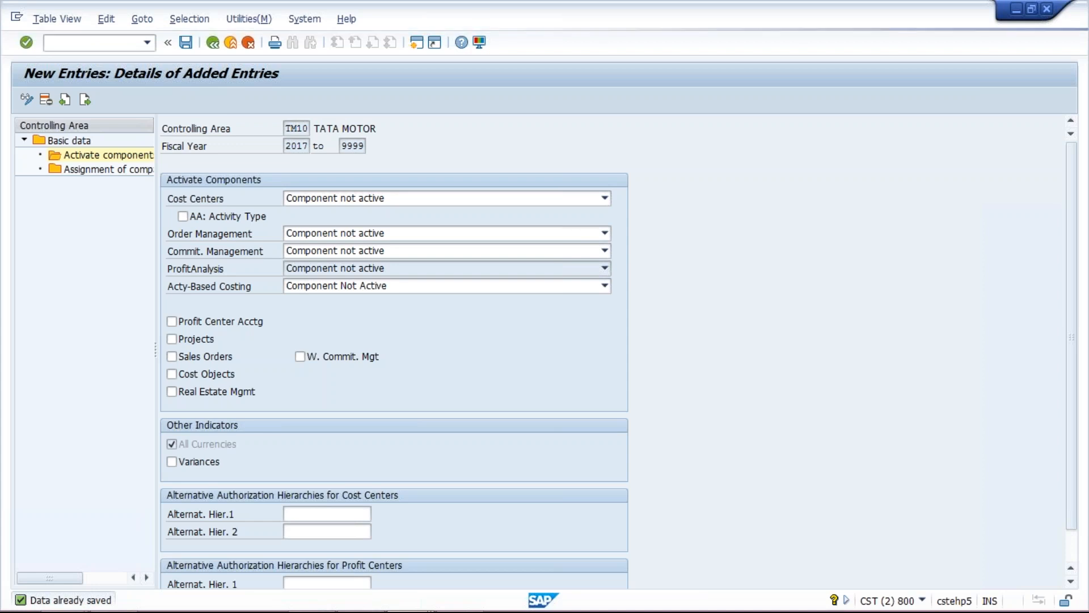
Check the document type on the G/L posting header in the other session and return to the document types list
mouse_move(379, 602)
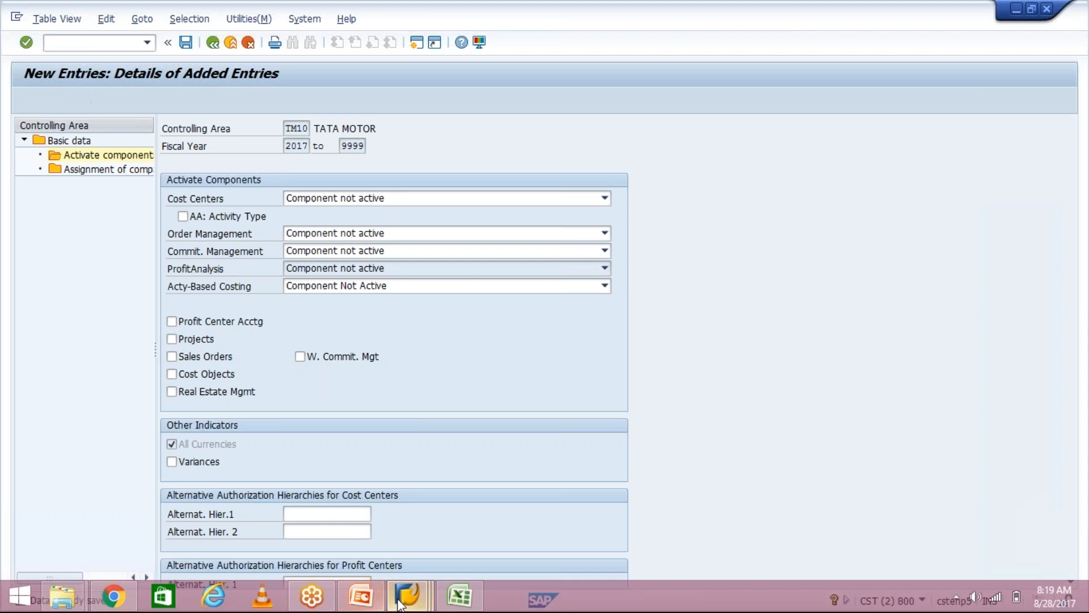
left_click(437, 529)
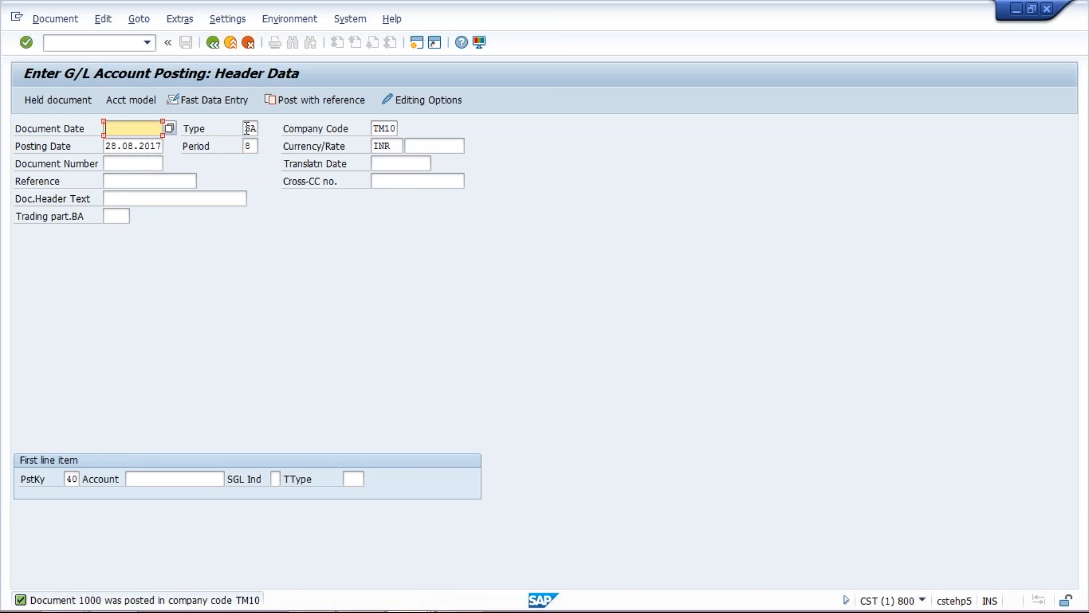
mouse_move(413, 610)
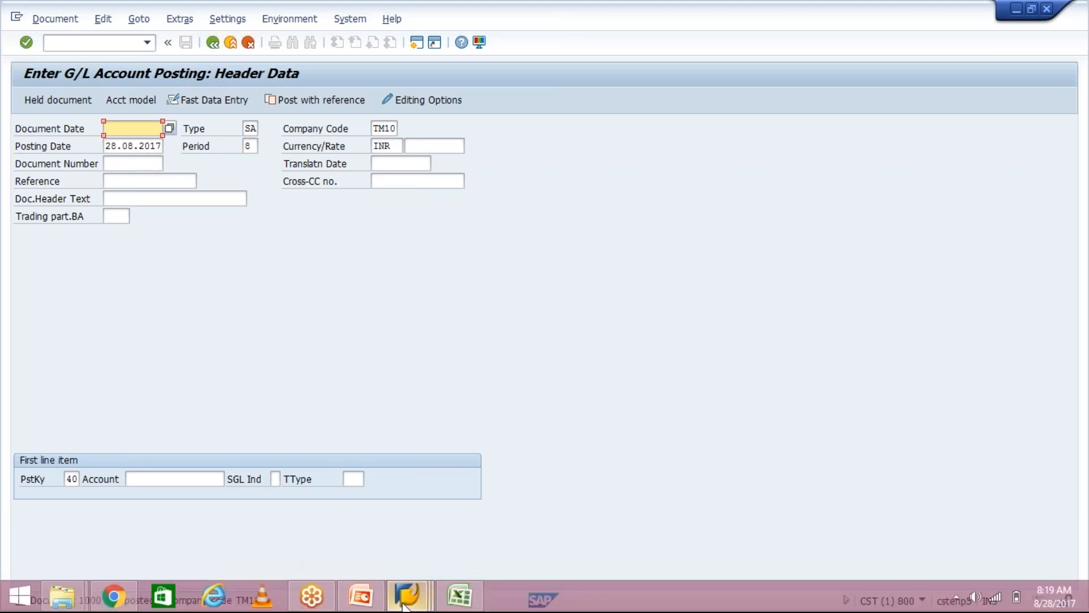
left_click(409, 601)
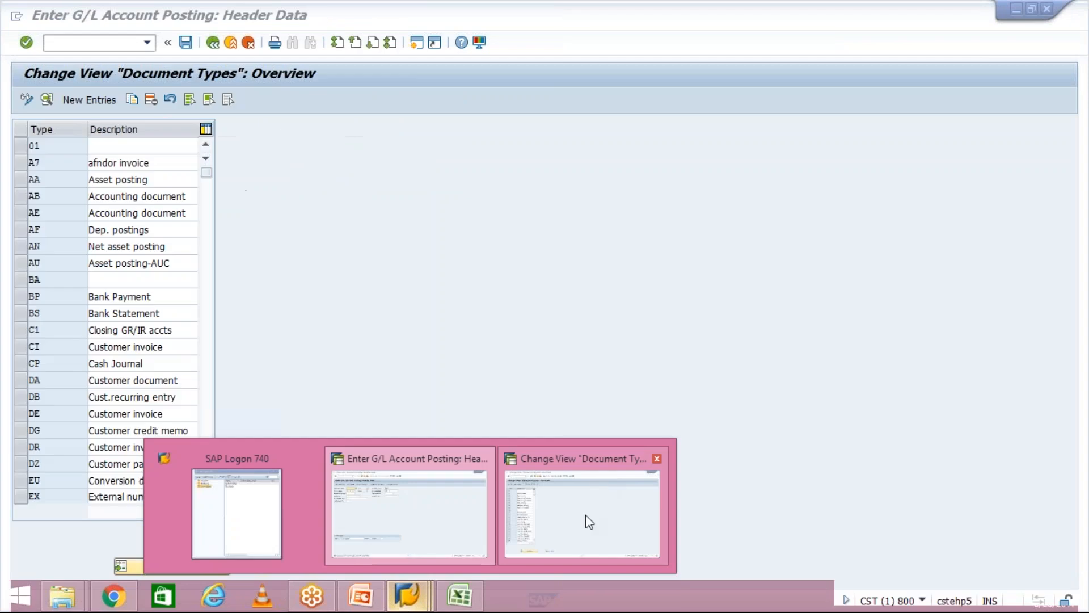
left_click(586, 515)
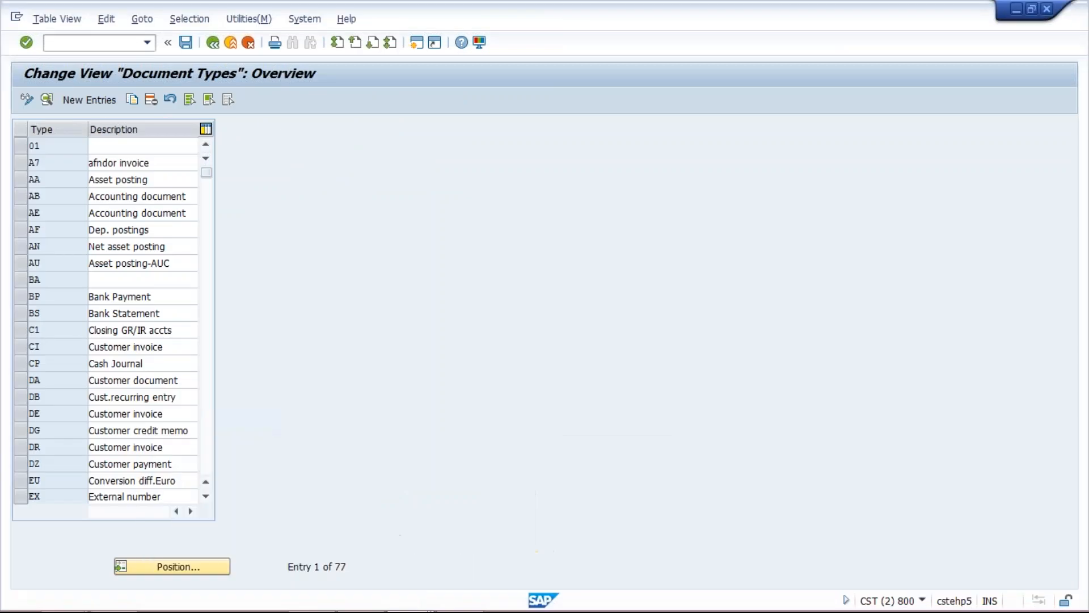
Position the document types list at SA and open the details of that document type
left_click(179, 567)
type("SA")
key("Return")
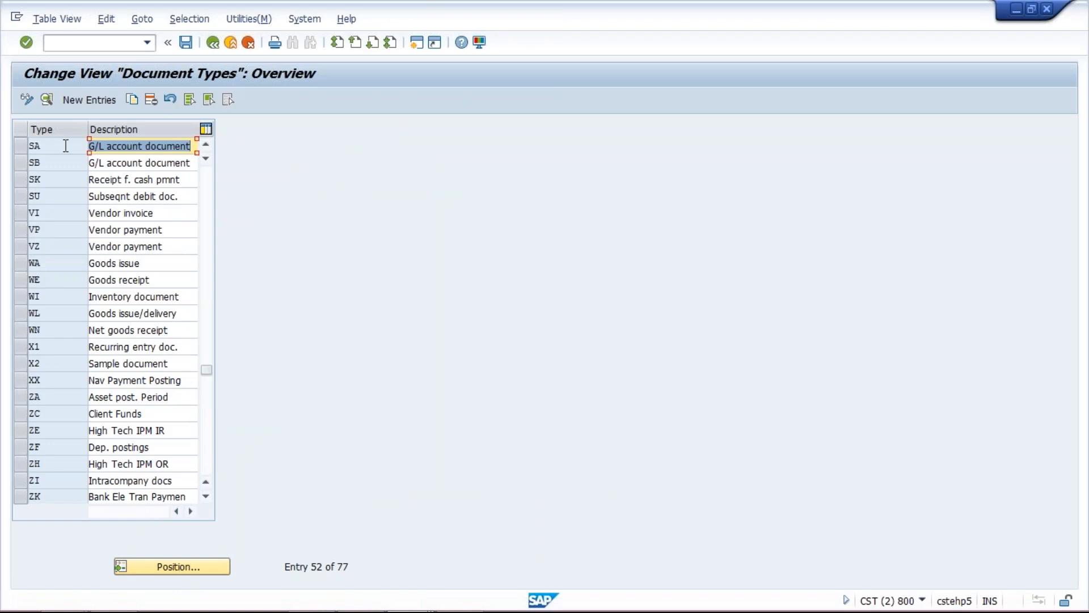
left_click(66, 146)
double_click(66, 145)
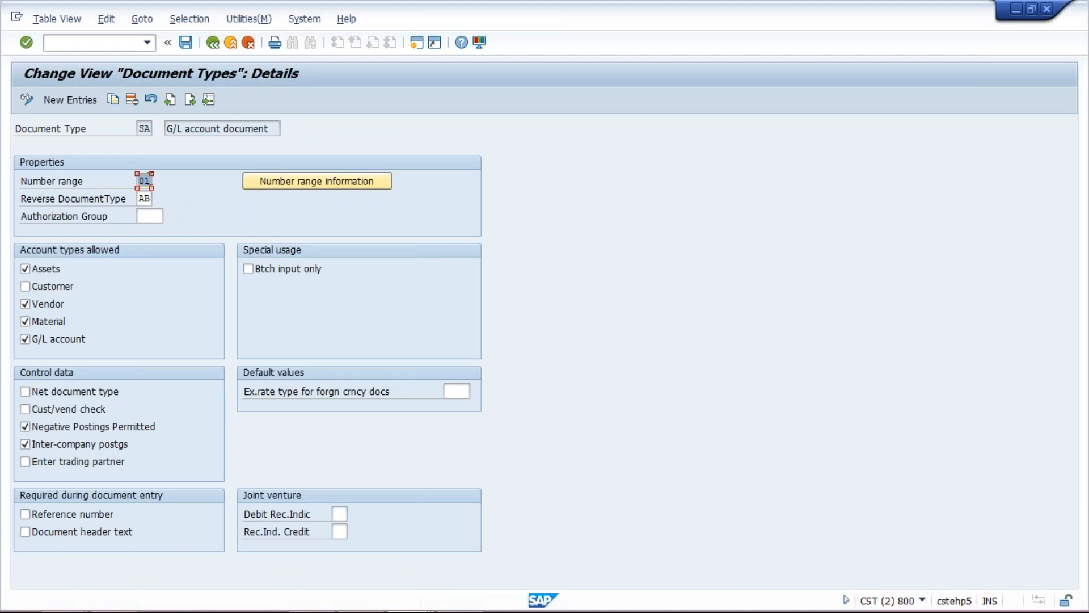
Open the number range information of document type SA and bring up the editable intervals for company code TM10
left_click(152, 181)
double_click(151, 180)
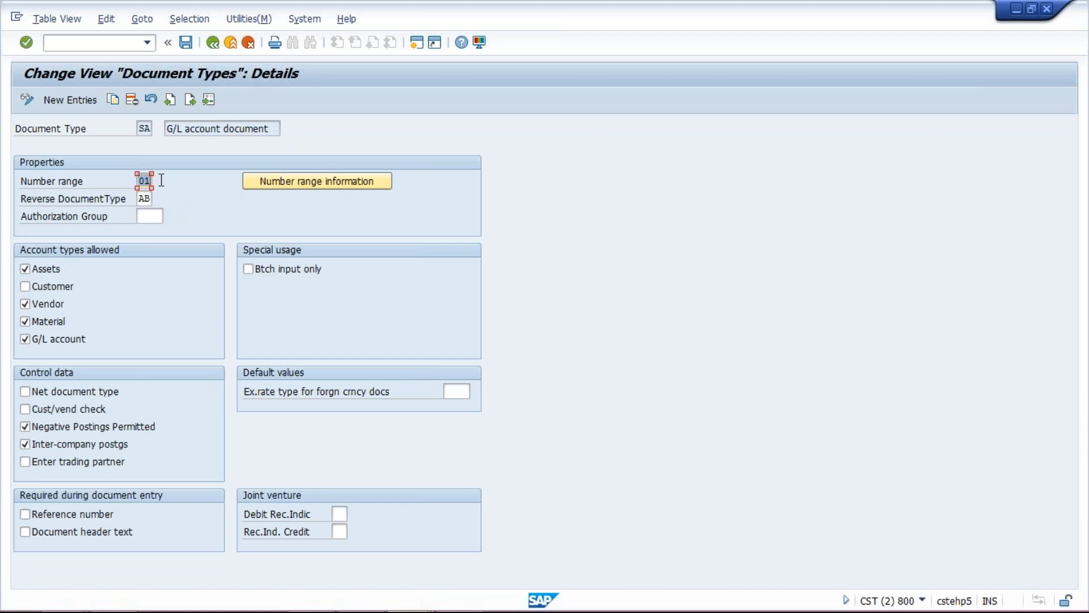
left_click(310, 183)
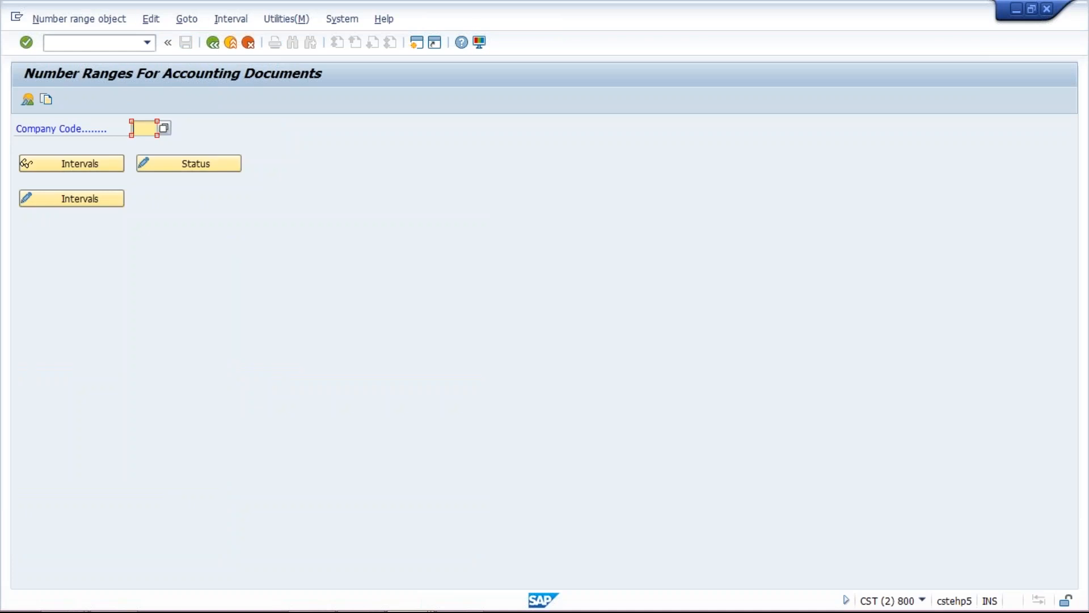
left_click(143, 129)
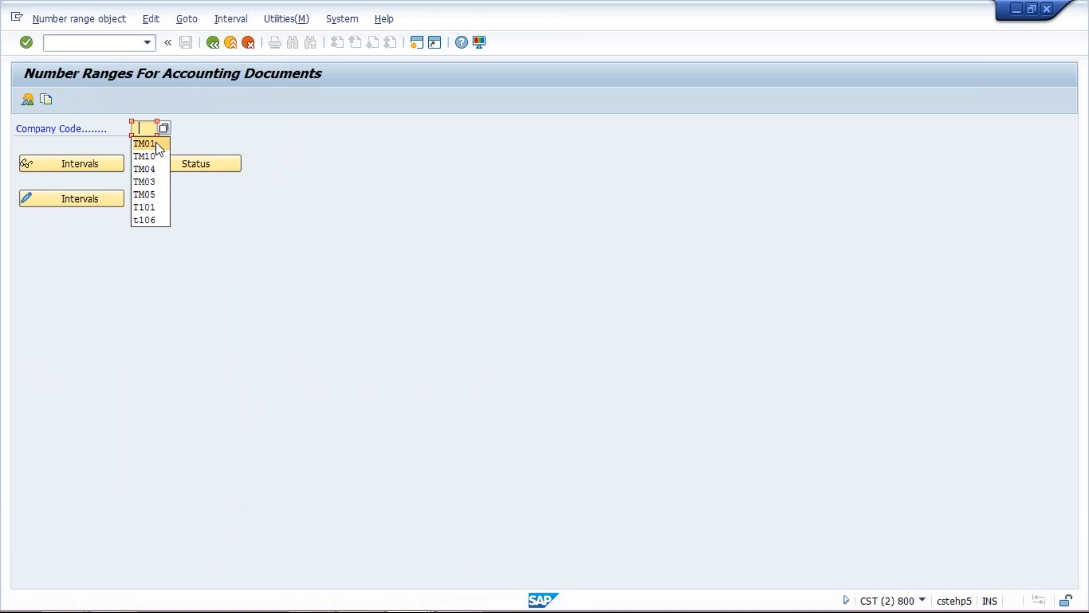
left_click(146, 128)
type("TM10")
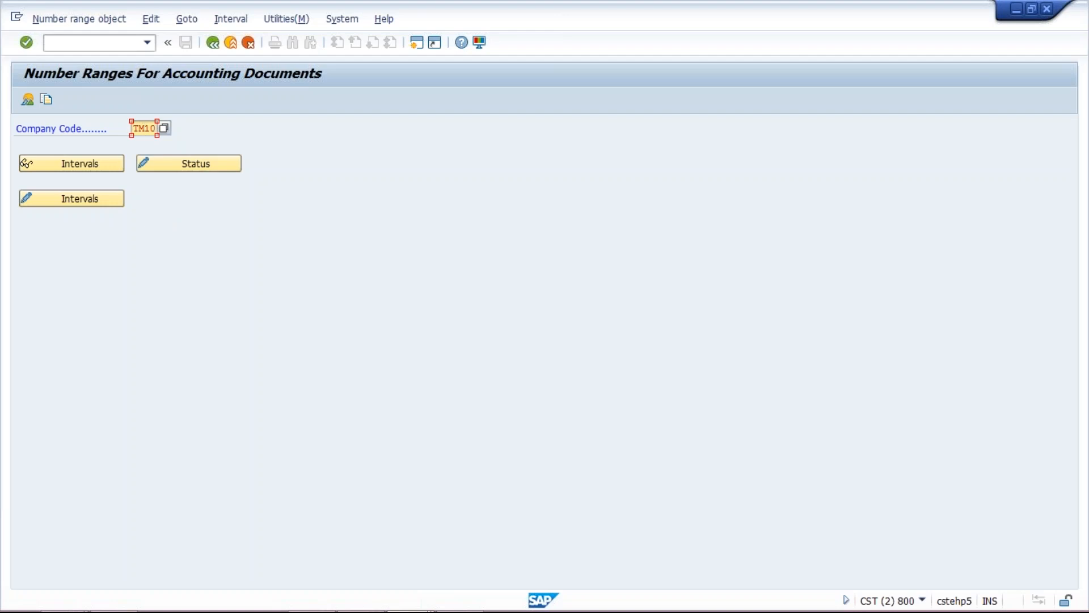
left_click(89, 199)
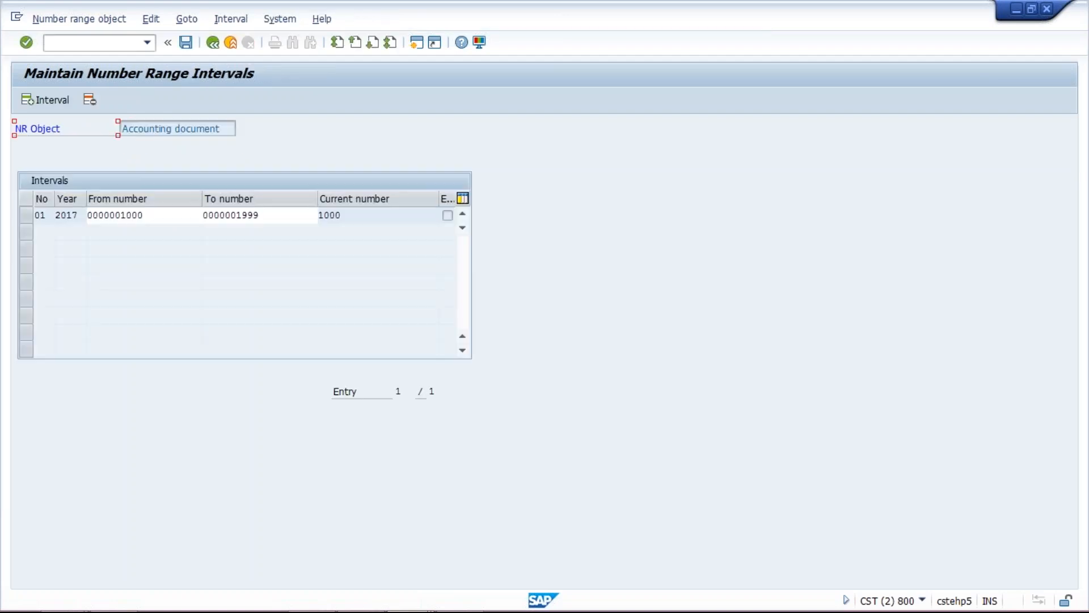
Examine the from, to and current numbers of the 2017 number range interval 01
left_click(49, 216)
left_click_drag(151, 215, 122, 218)
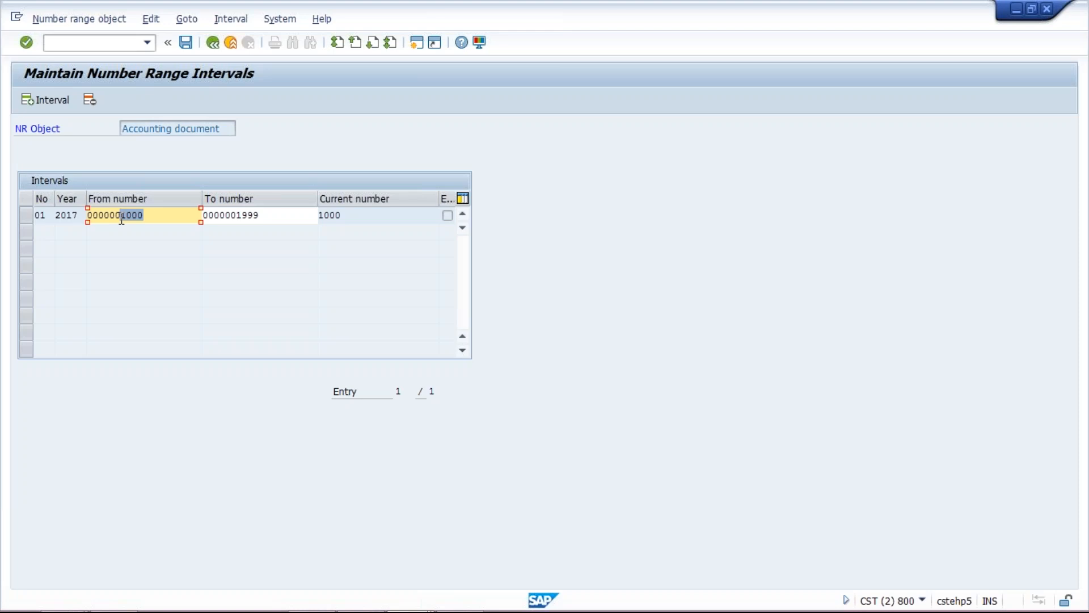
left_click_drag(268, 215, 224, 221)
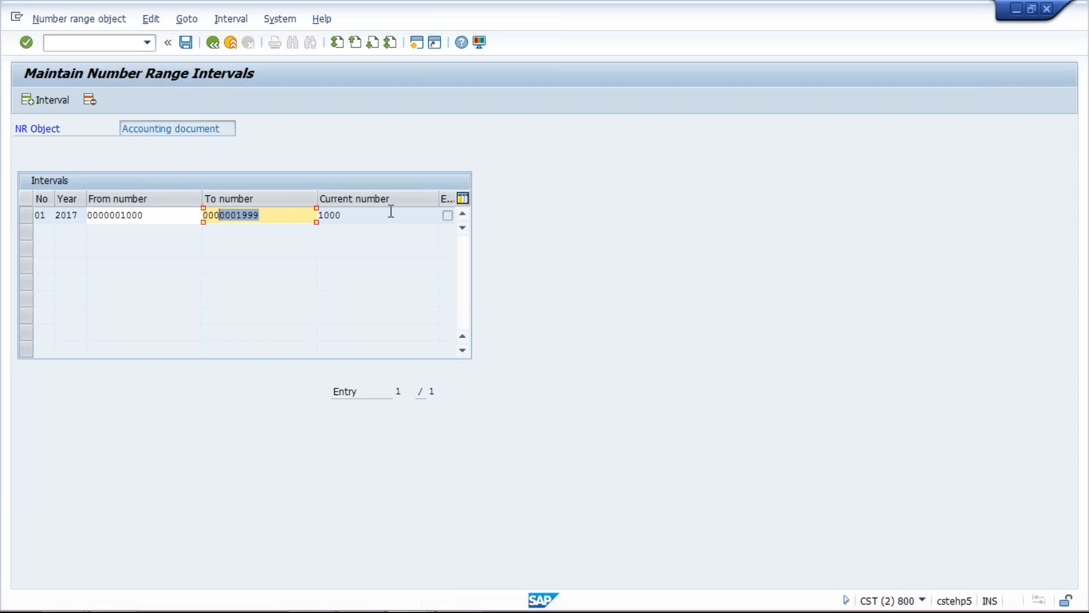
left_click(371, 213)
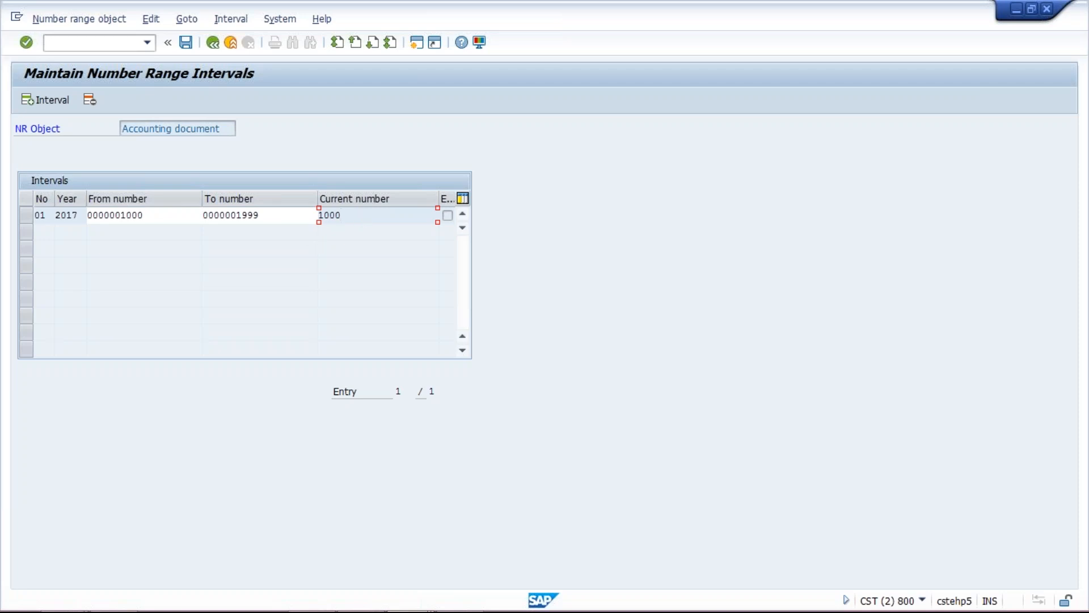
Compare the number of the document posted in the G/L posting session with the current number of number range interval 01
left_click(416, 592)
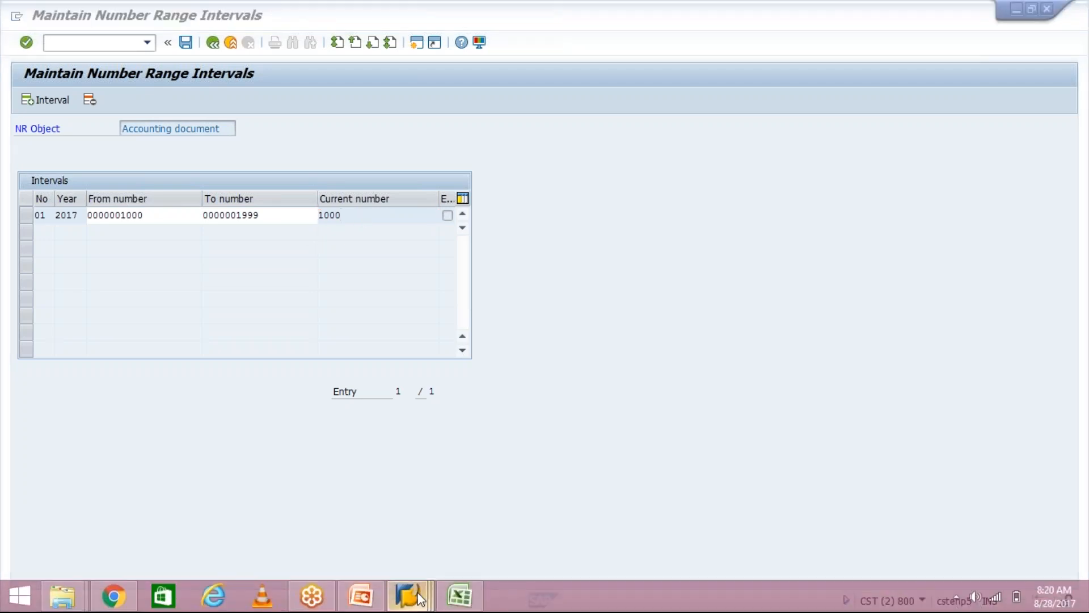
left_click(406, 529)
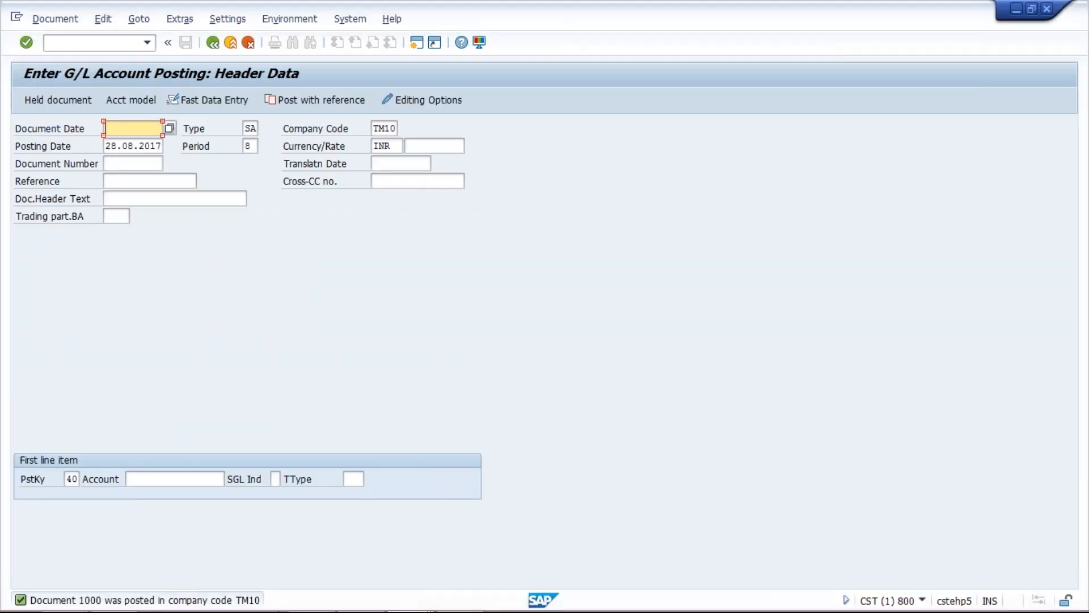
left_click(406, 603)
mouse_move(407, 603)
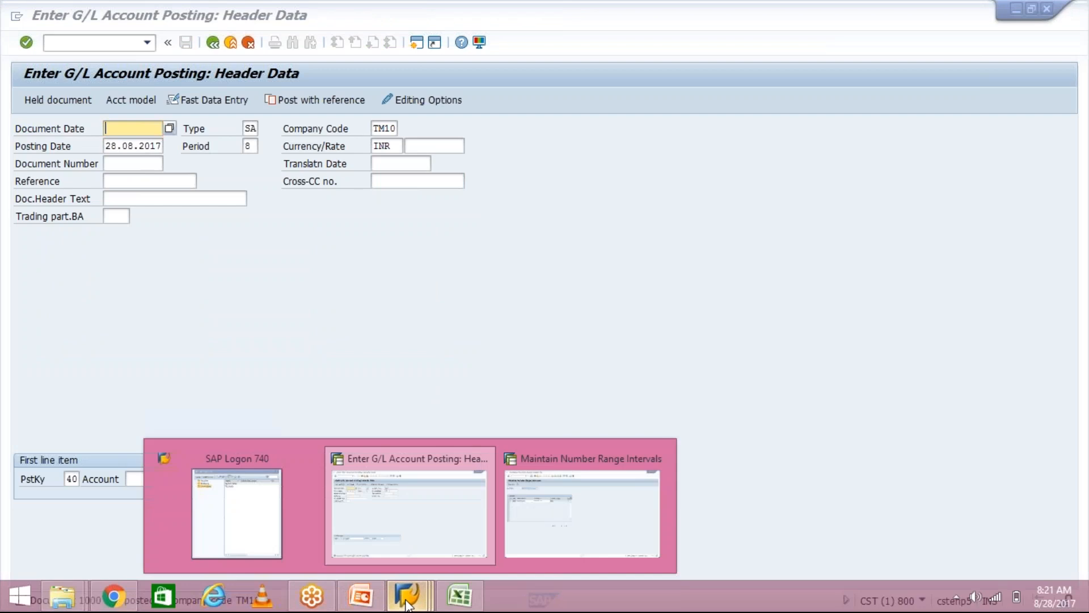
left_click(591, 499)
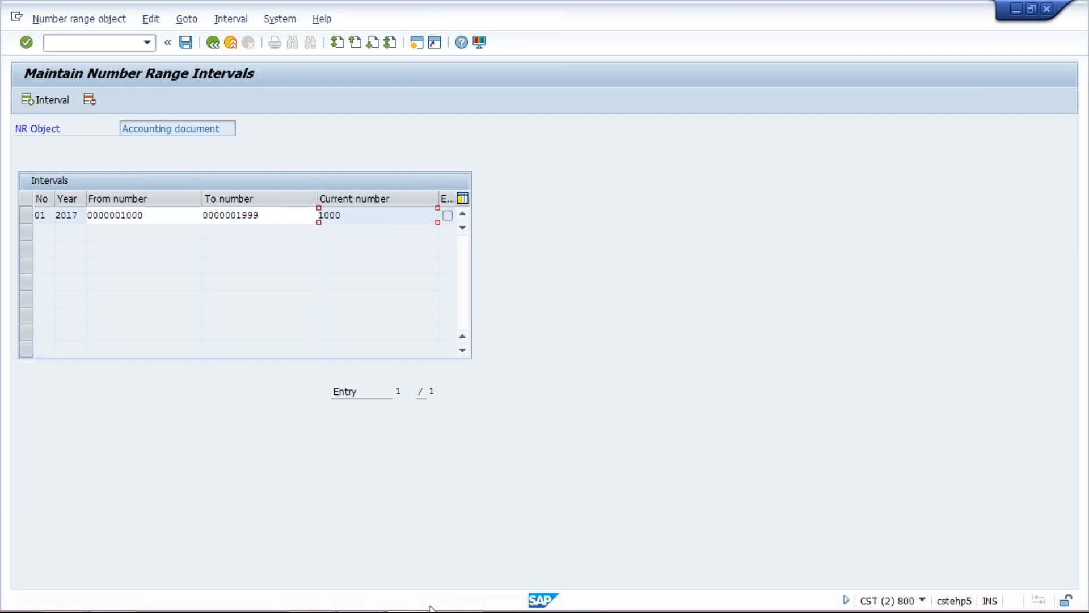
left_click(406, 601)
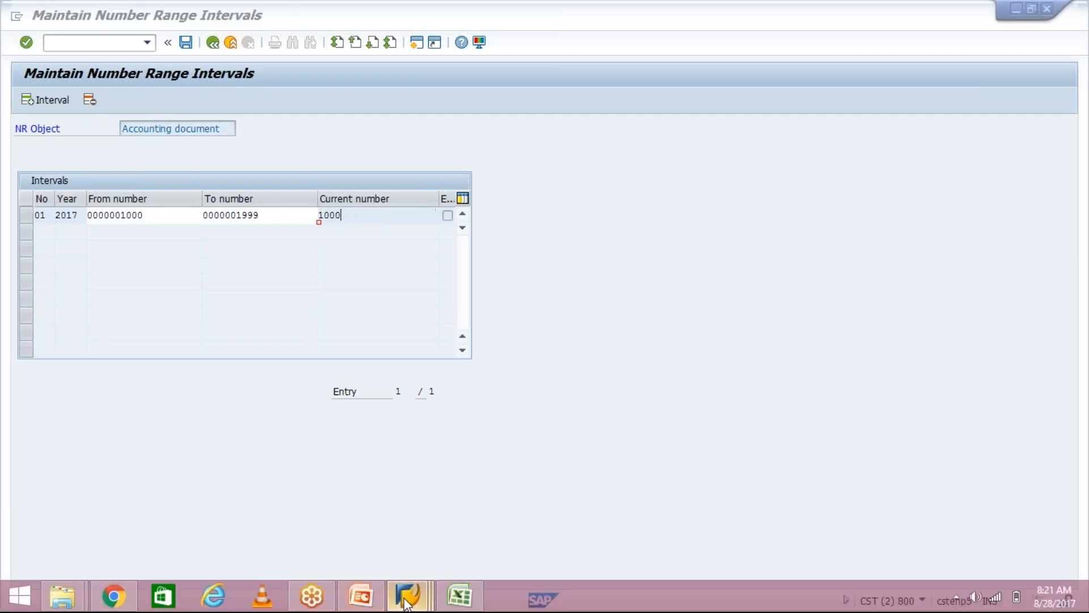
left_click(398, 531)
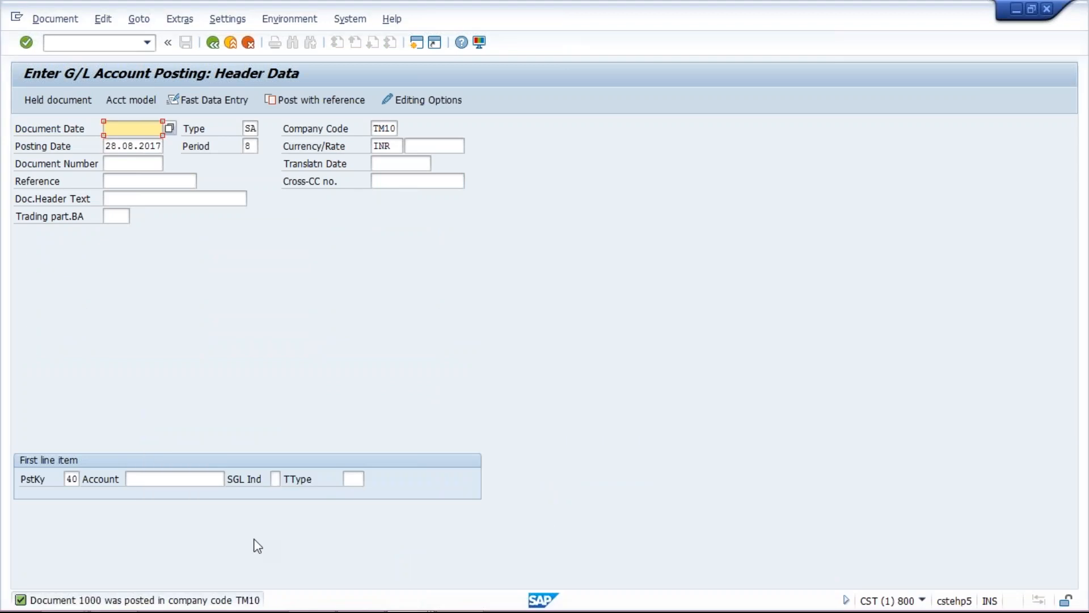
mouse_move(435, 603)
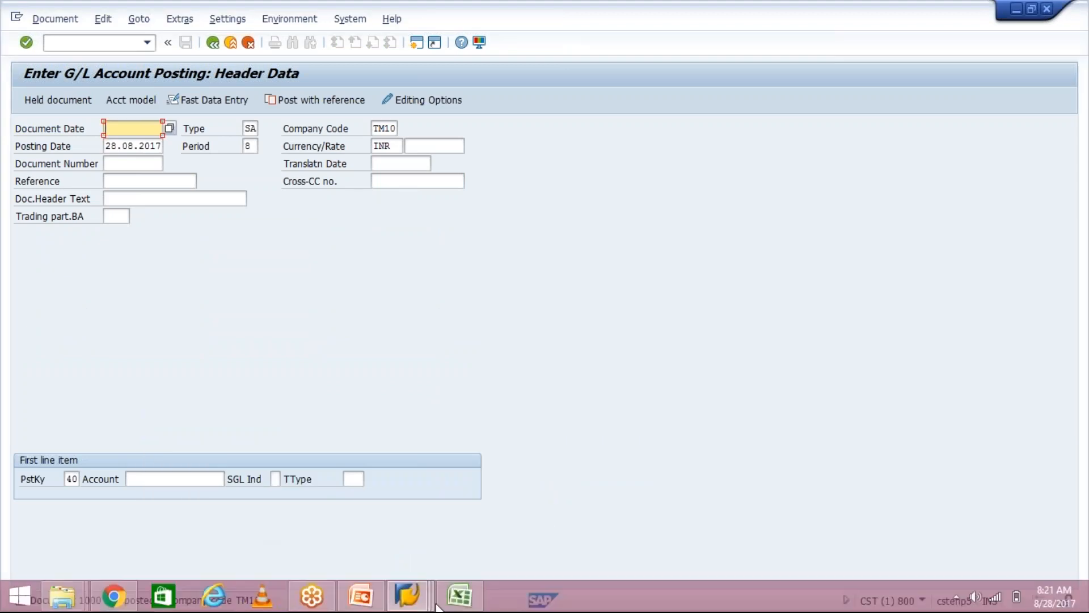
left_click(408, 596)
left_click(388, 290)
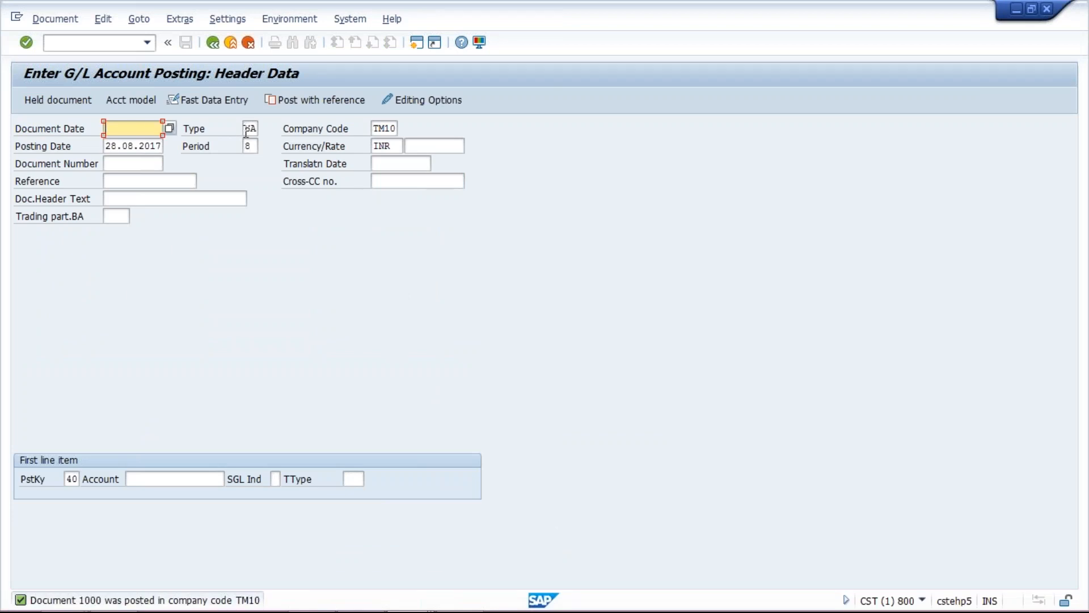
Return to the number range session and review the start, end and current number of the 2017 interval
mouse_move(401, 606)
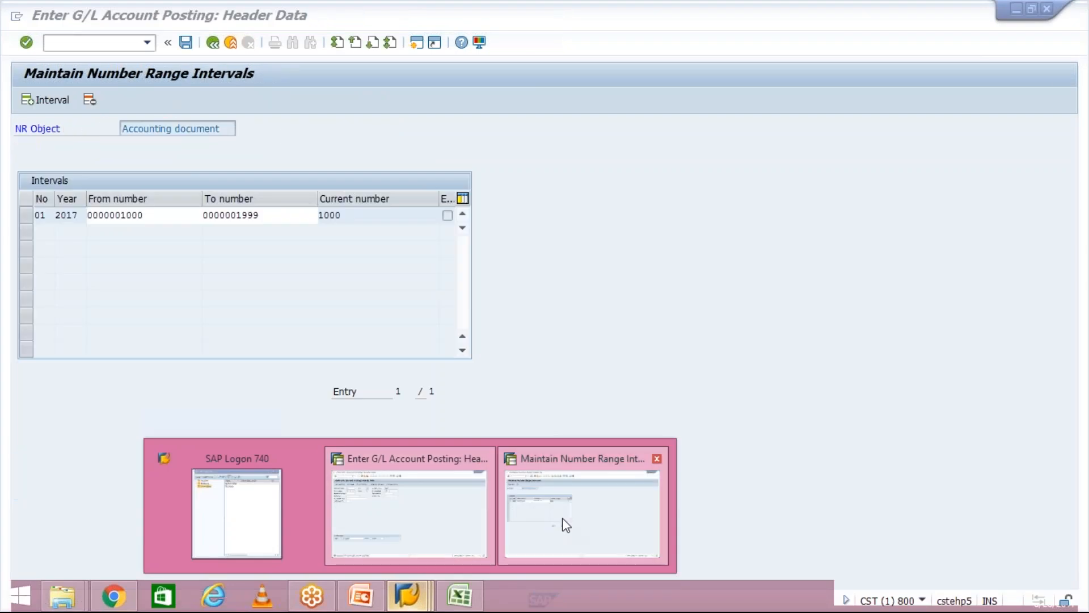
left_click(566, 524)
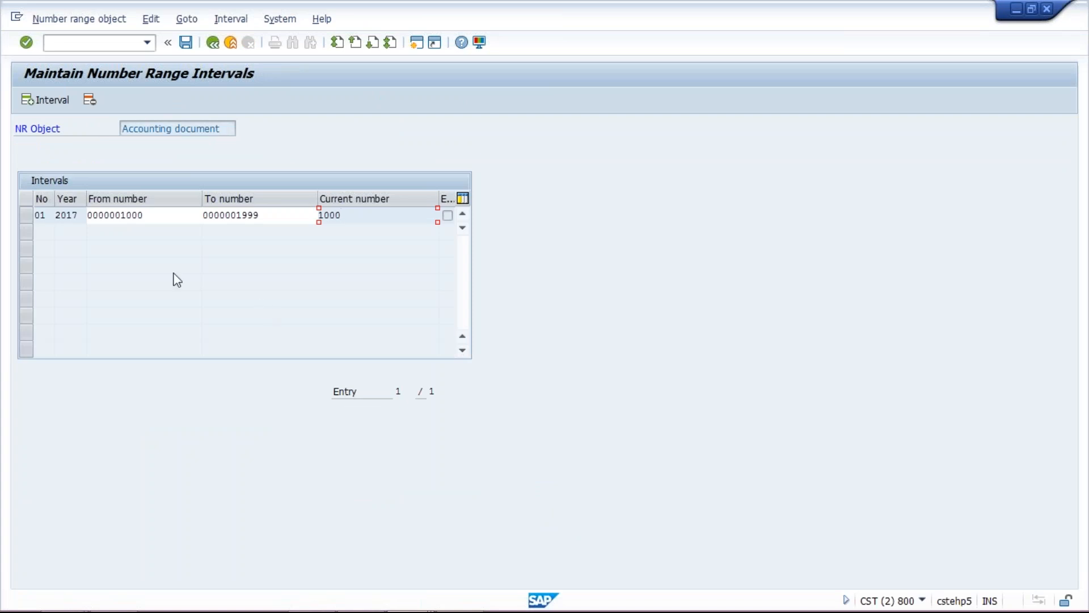
left_click_drag(152, 217, 121, 217)
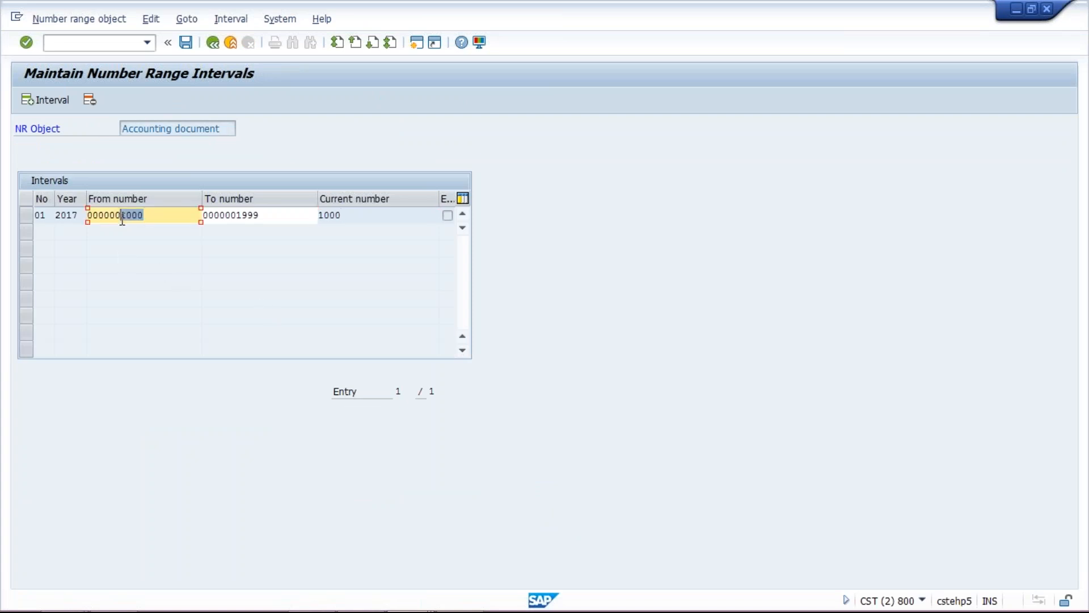
left_click_drag(280, 214, 226, 214)
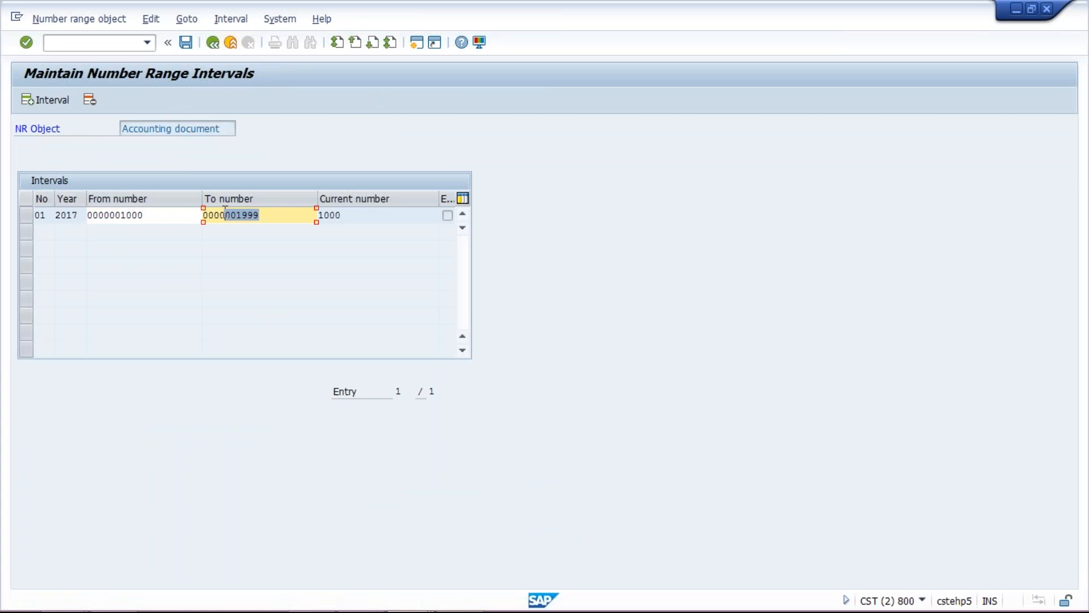
left_click(386, 220)
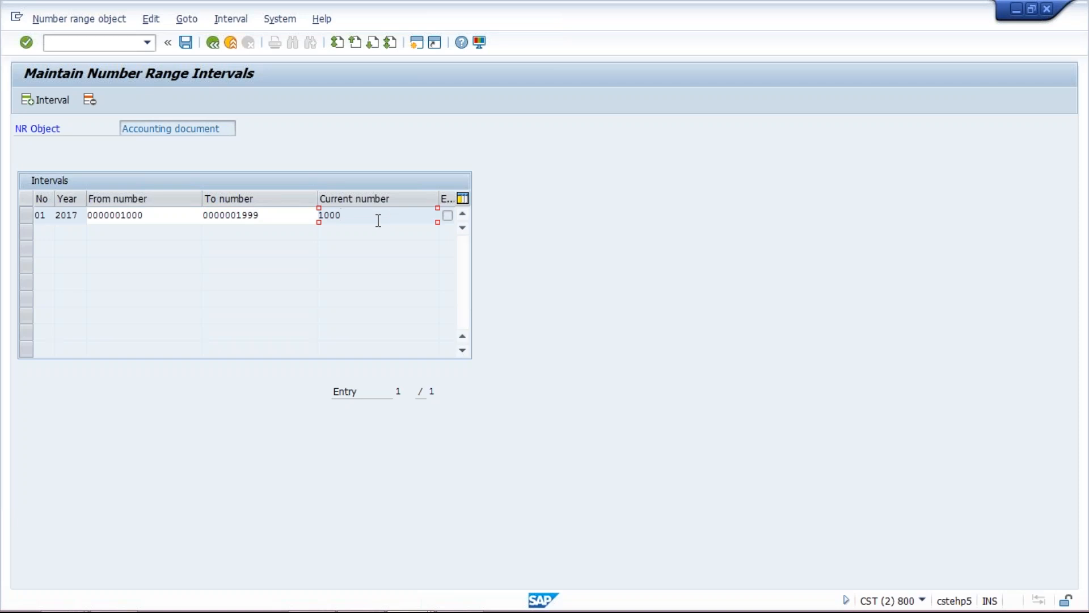
double_click(316, 220)
left_click(341, 215)
Switch to the G/L posting header and try to continue with the document date, reference and header text left empty
mouse_move(397, 605)
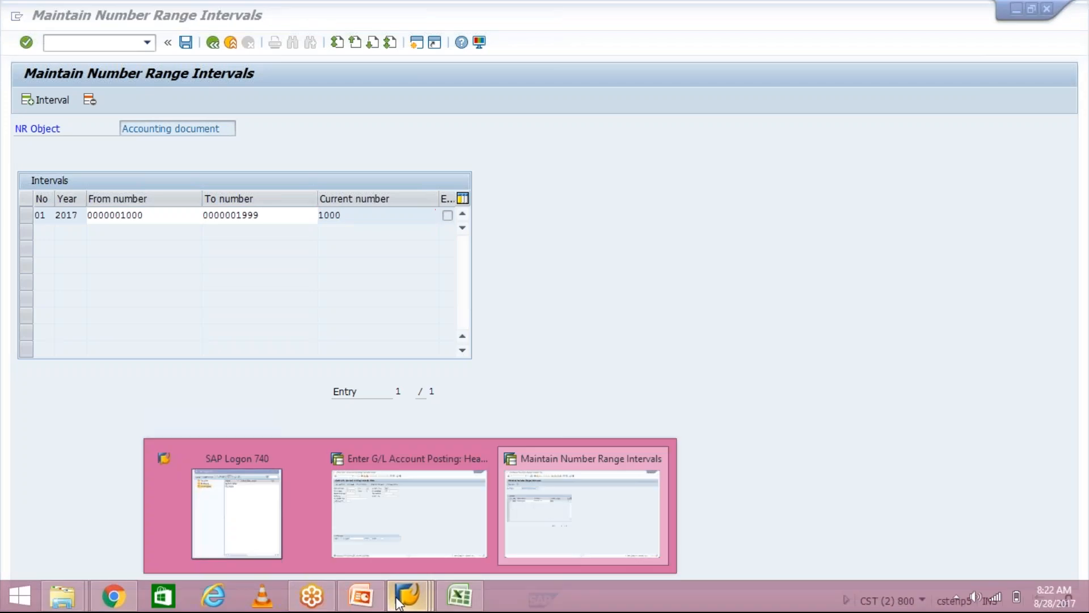
left_click(449, 533)
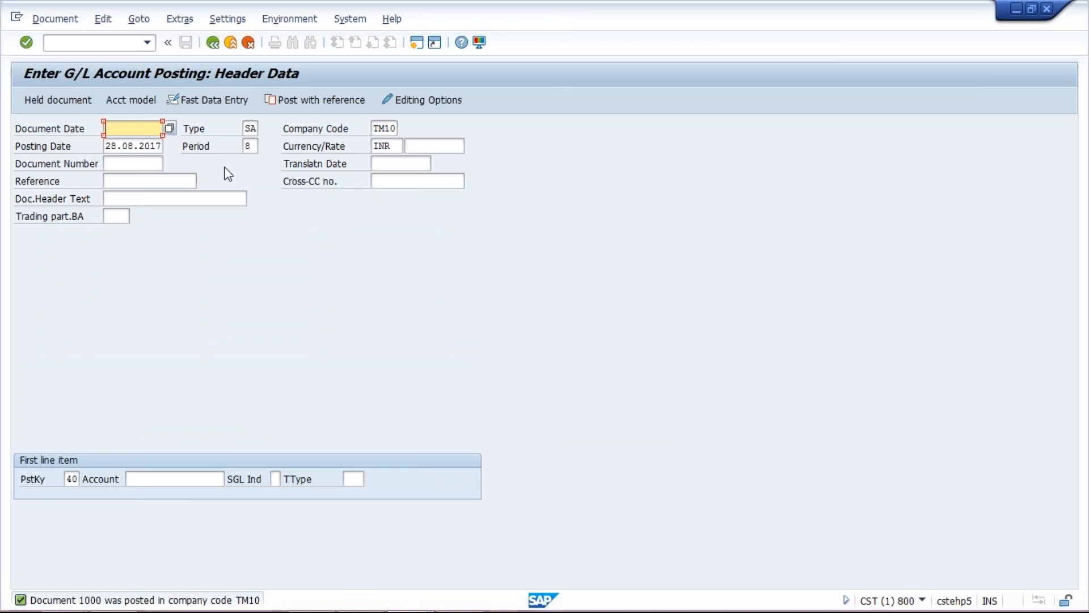
left_click(250, 128)
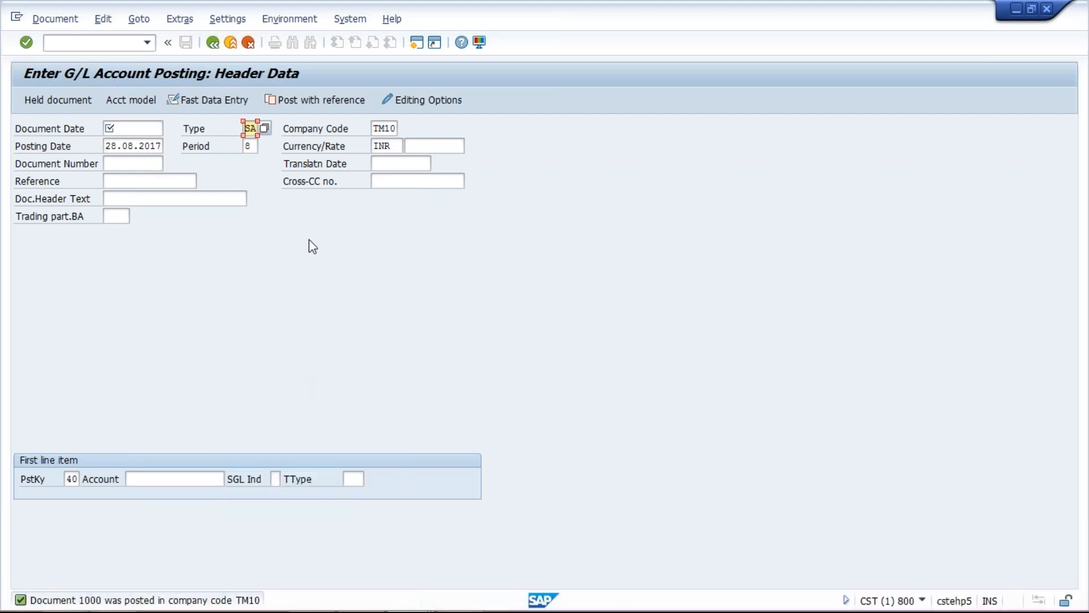
left_click(166, 179)
left_click(138, 198)
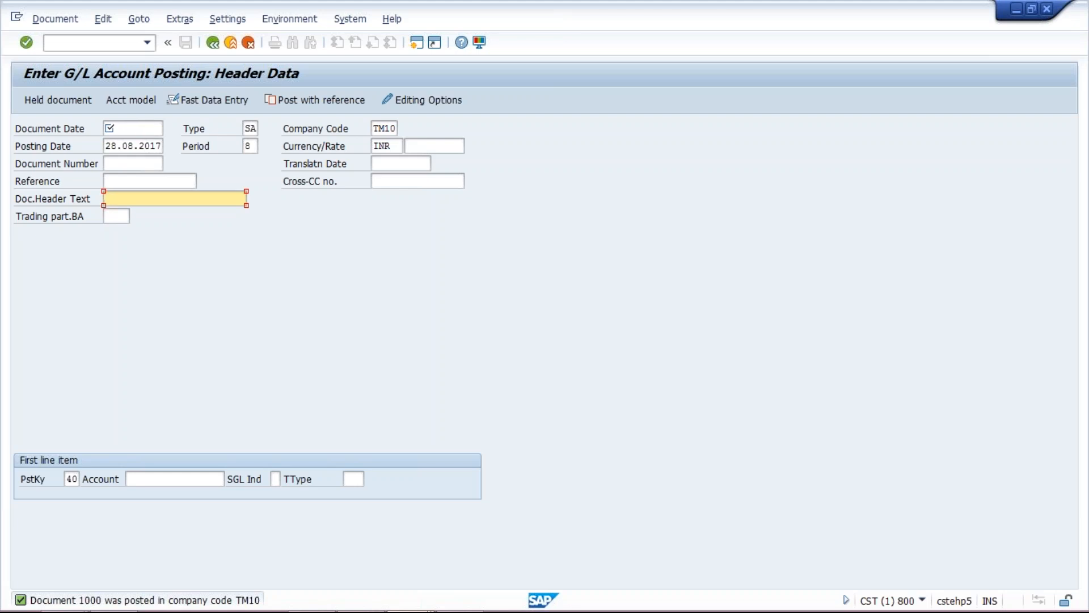
key("Return")
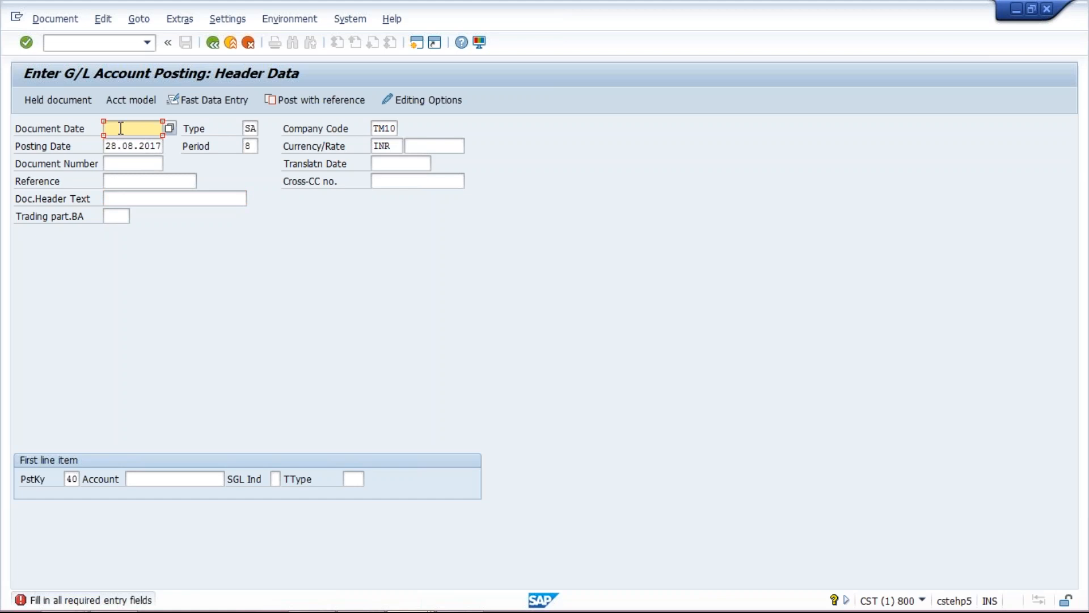
Examine which G/L posting header fields are mandatory, comparing the document date with the document number, reference and document header text
left_click(191, 477)
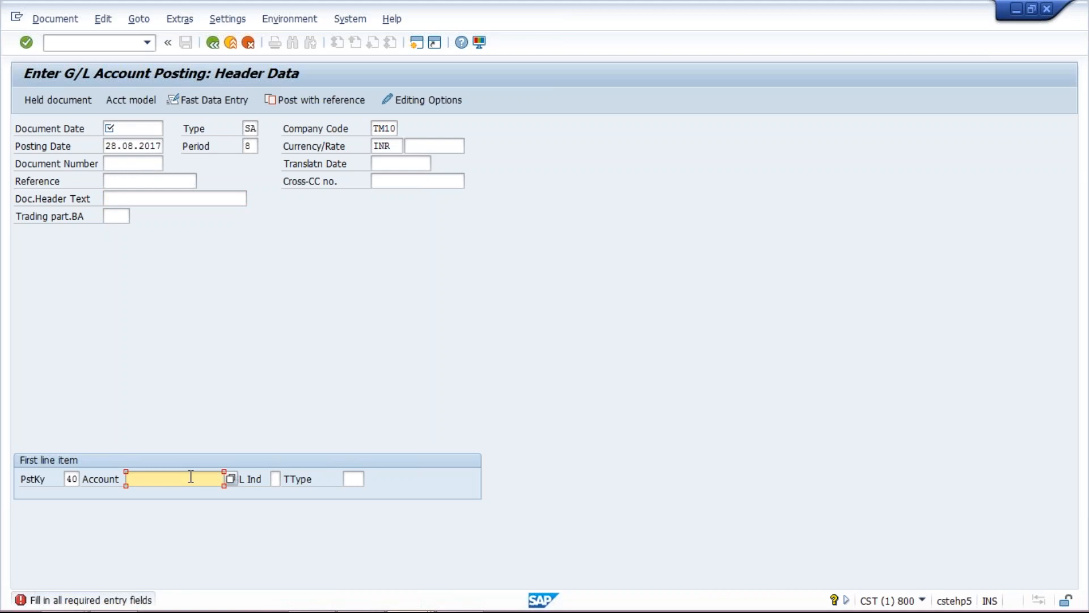
left_click(131, 130)
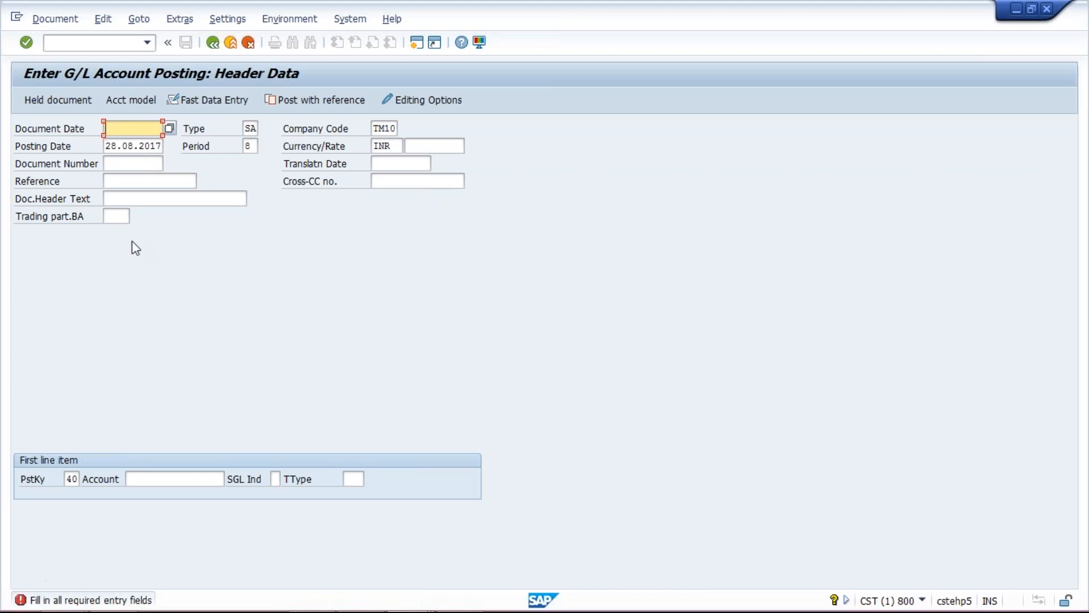
left_click(146, 159)
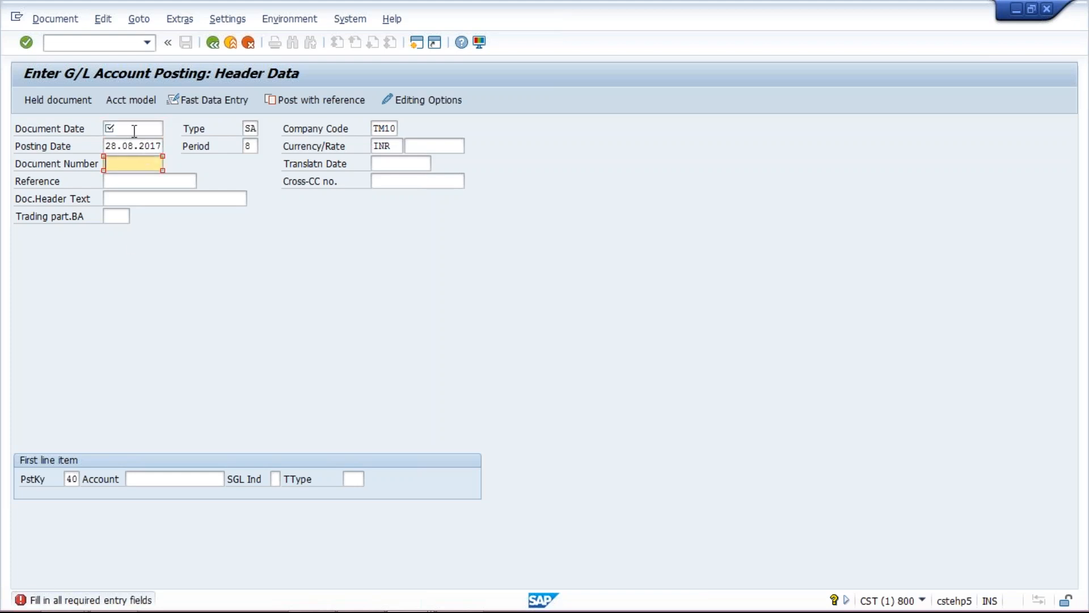
left_click(132, 128)
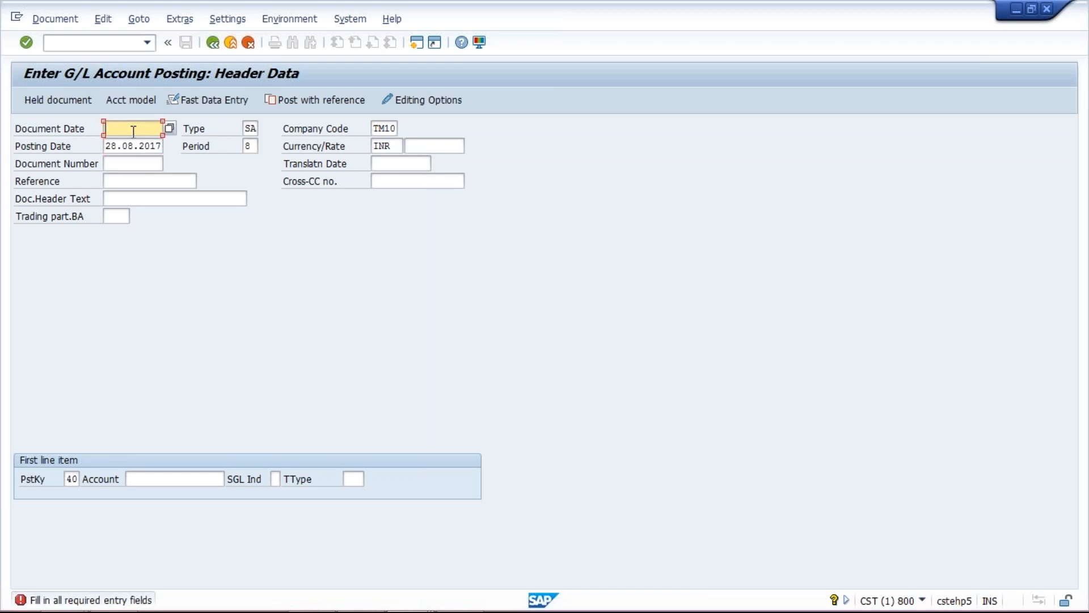
left_click(134, 182)
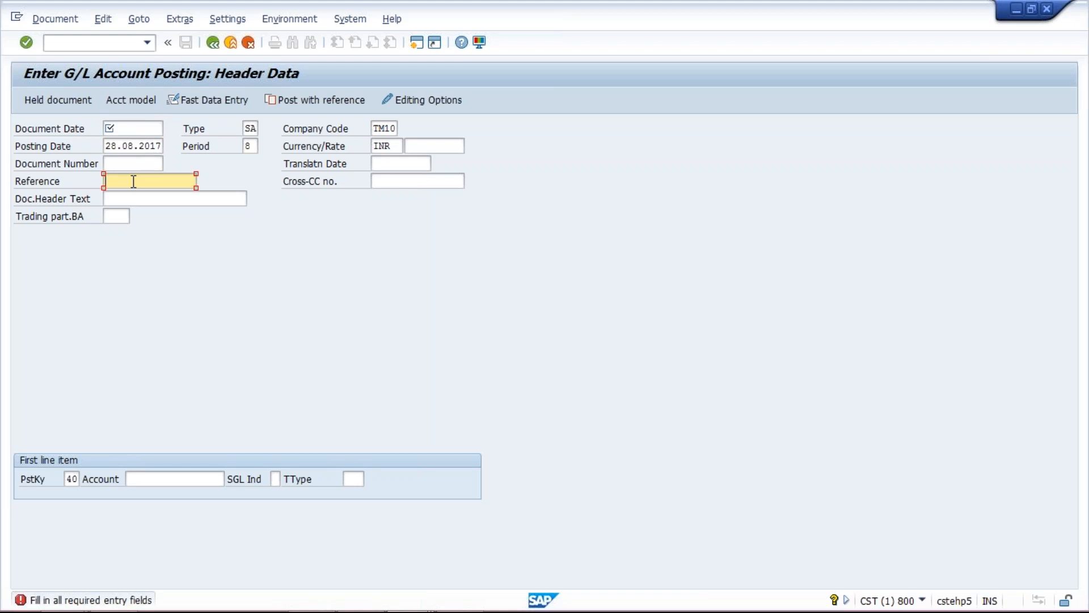
left_click(140, 198)
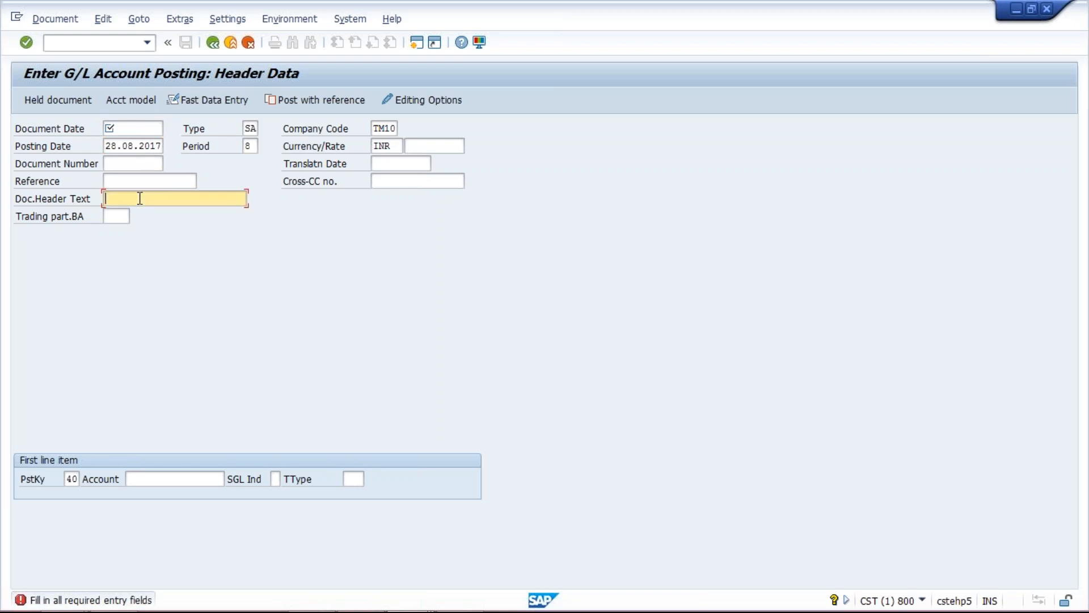
left_click(132, 180)
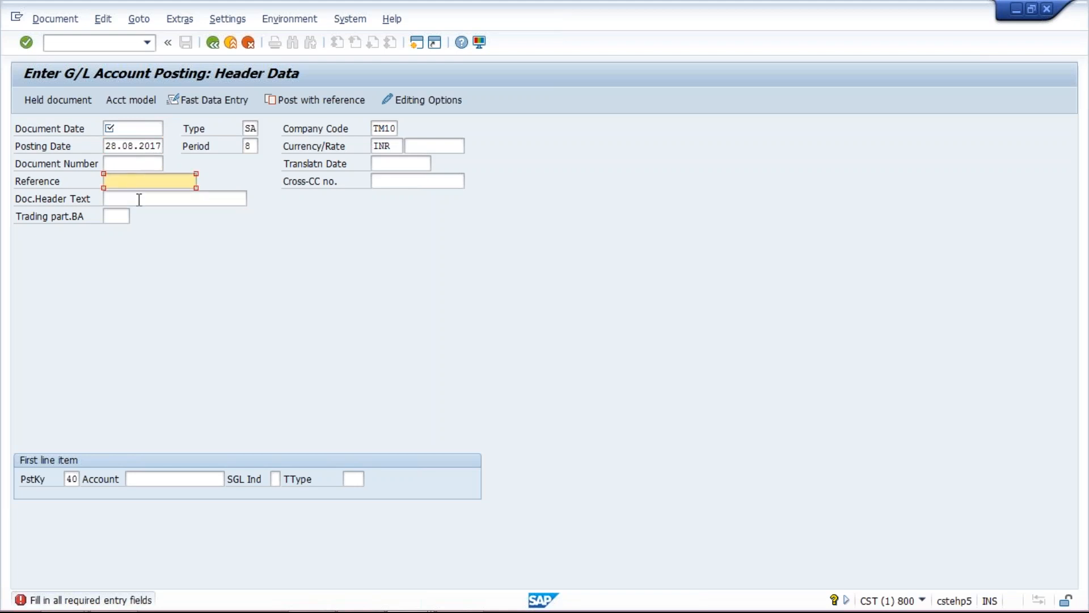
left_click(139, 199)
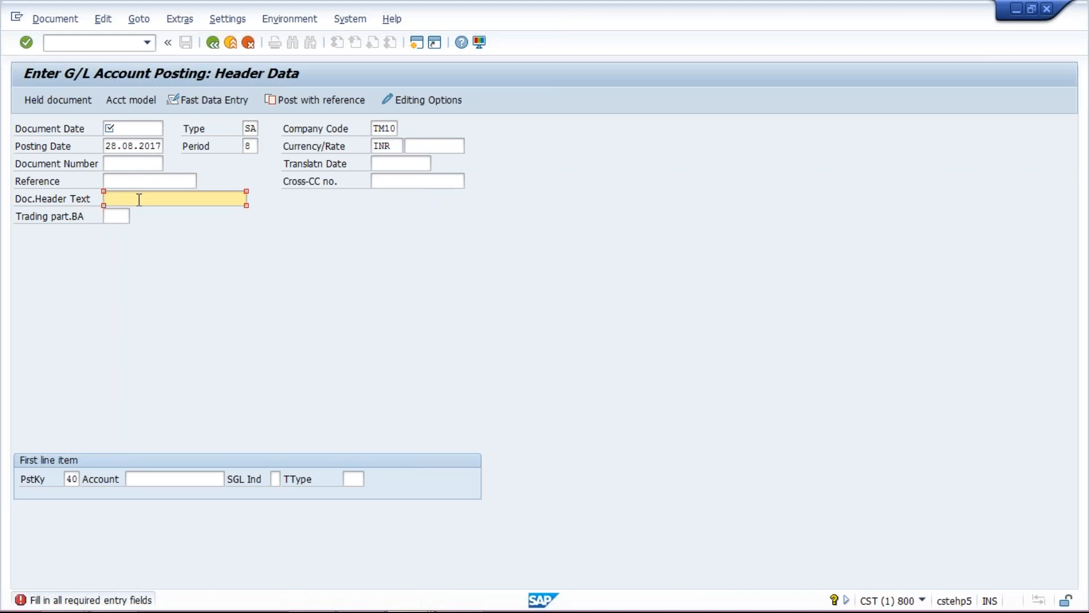
Return to document type SA's details in the other session and make reference number and document header text required during document entry
mouse_move(600, 606)
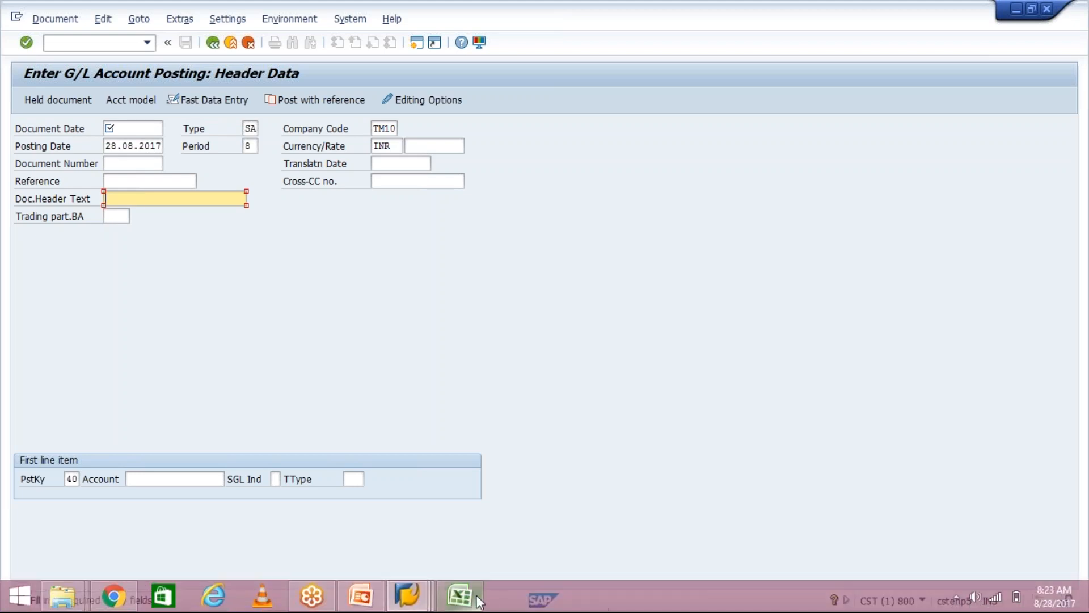
mouse_move(417, 587)
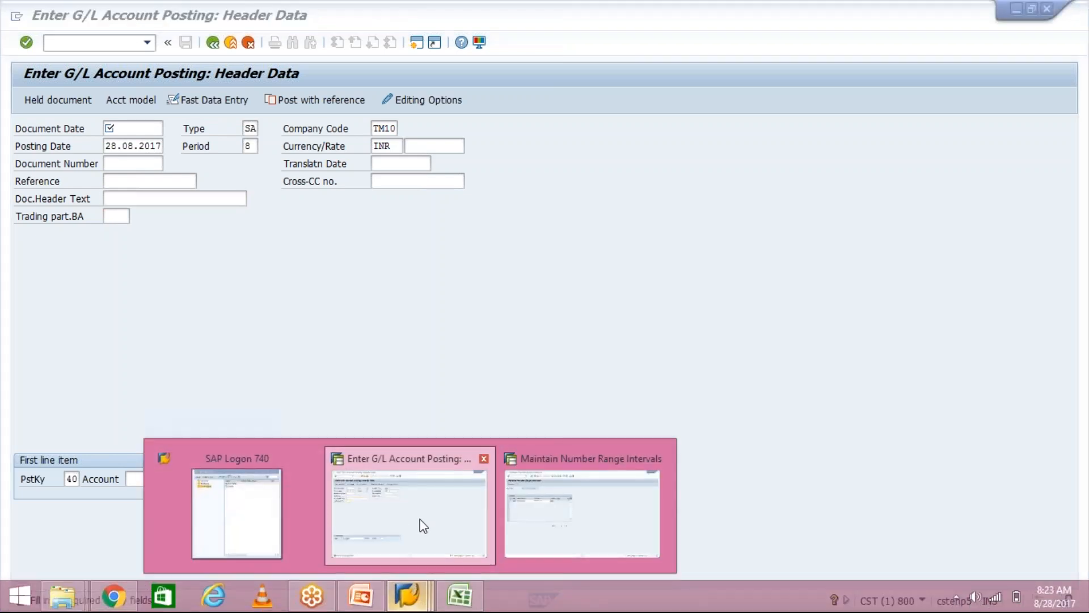
left_click(561, 534)
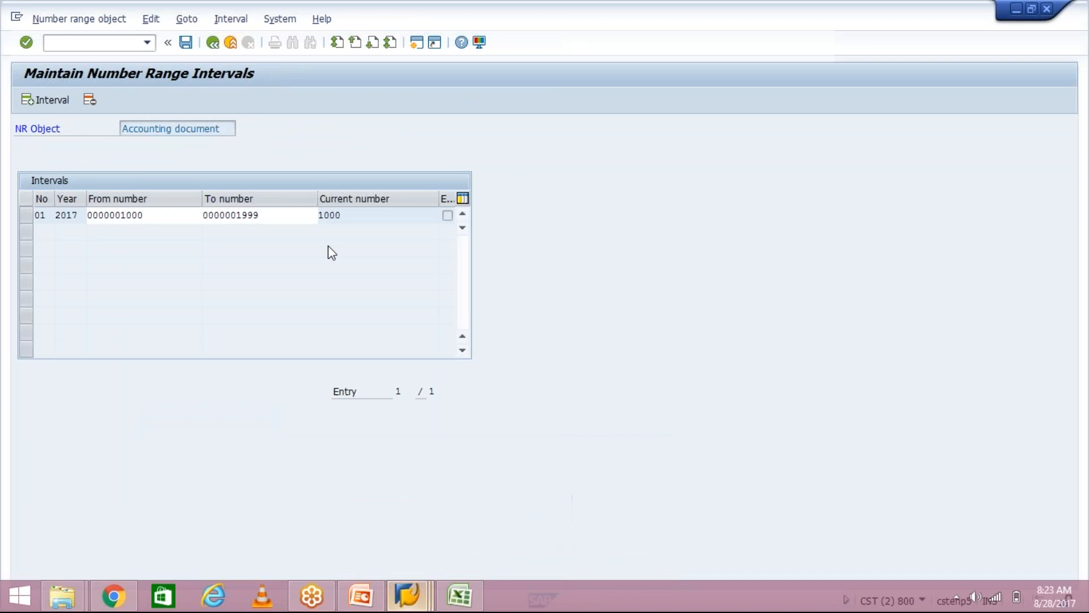
left_click(208, 49)
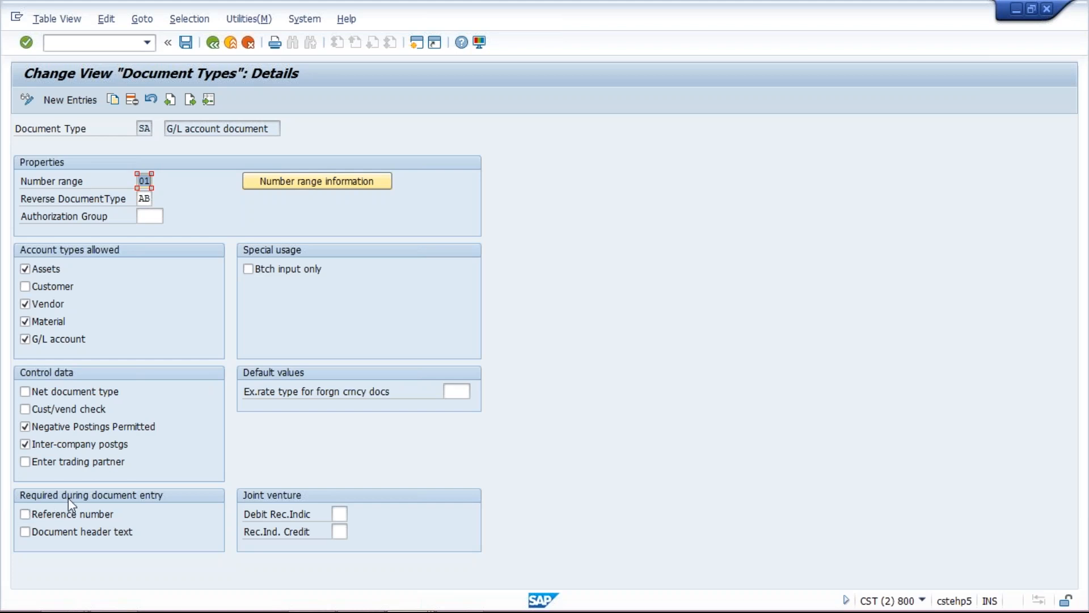
left_click(58, 516)
left_click(57, 533)
Switch to the G/L posting header session and check its empty reference field
mouse_move(404, 610)
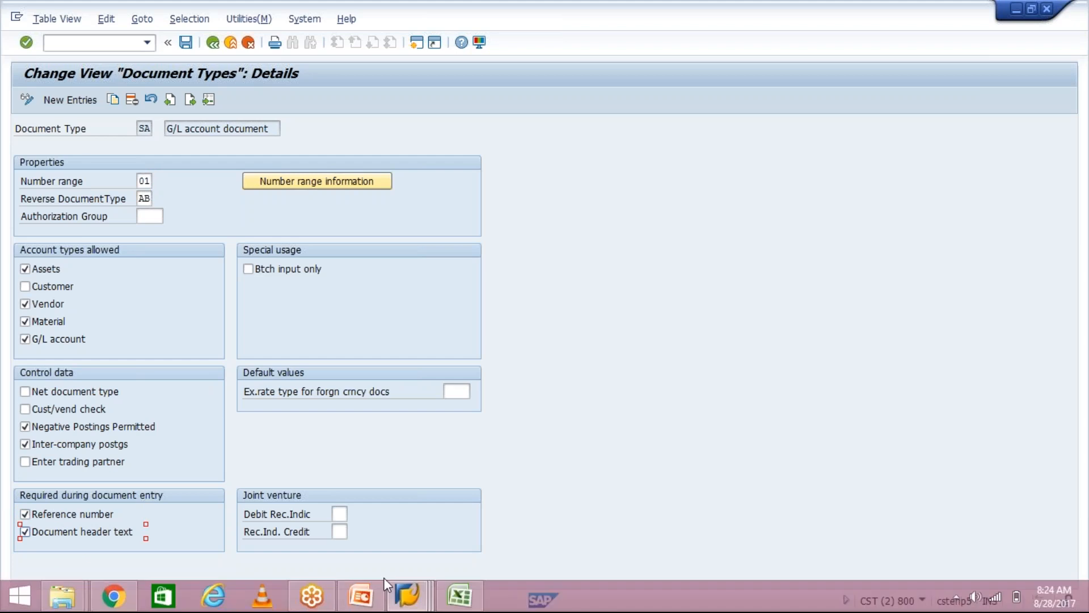
left_click(404, 610)
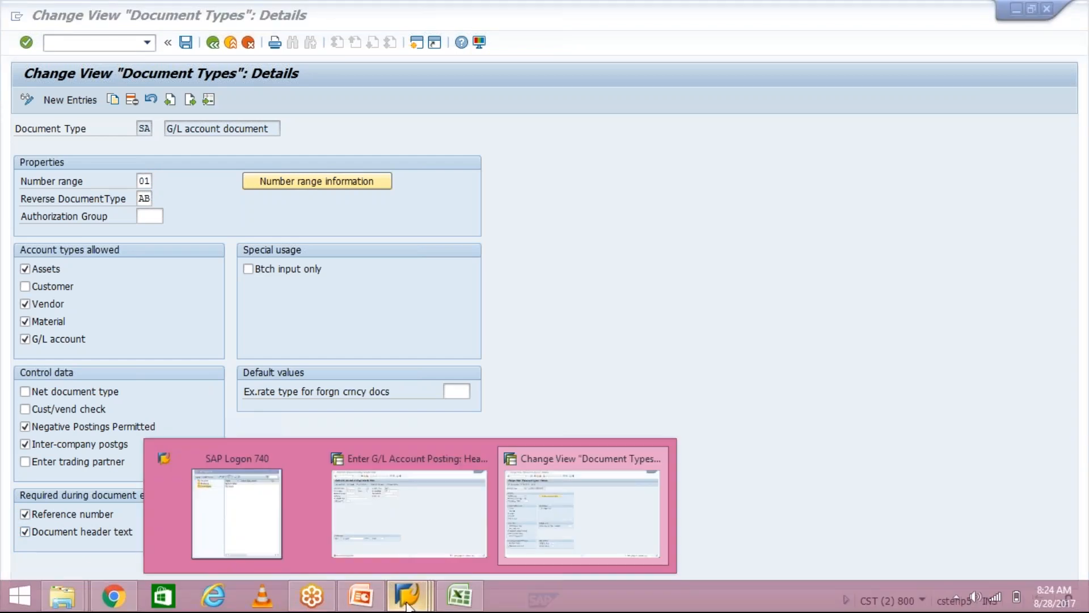
left_click(395, 502)
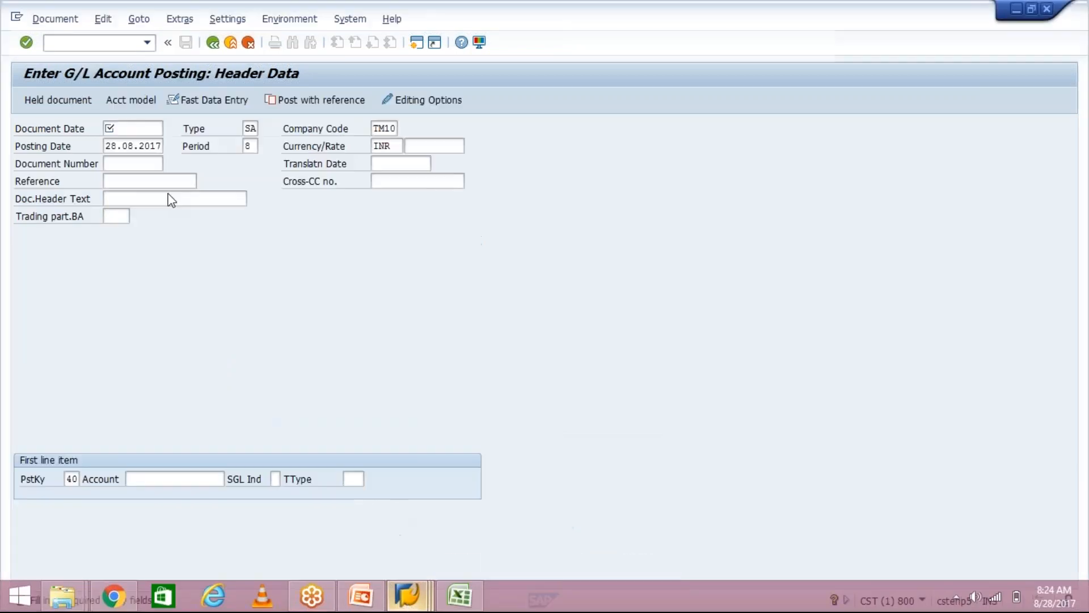
left_click(156, 183)
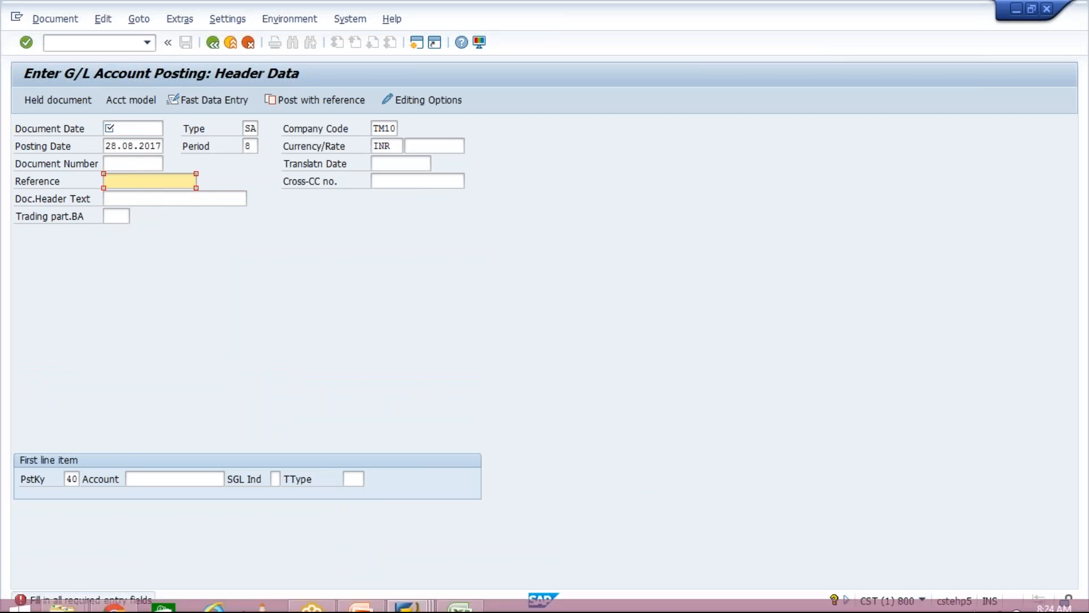
Return to document type SA's details and save the required-field settings to customizing request CSTK902554
left_click(425, 599)
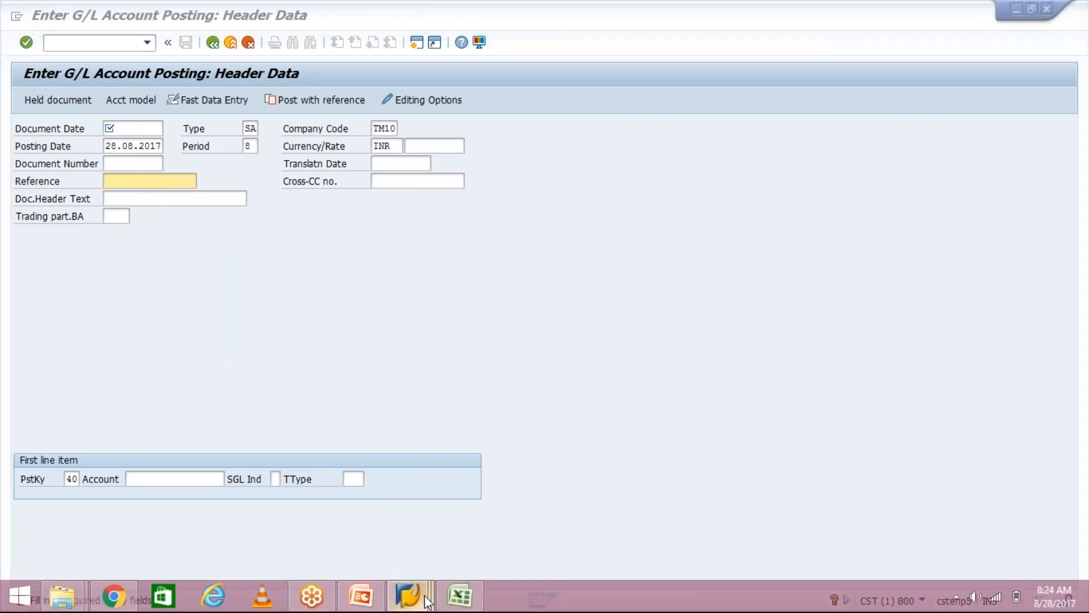
left_click(637, 502)
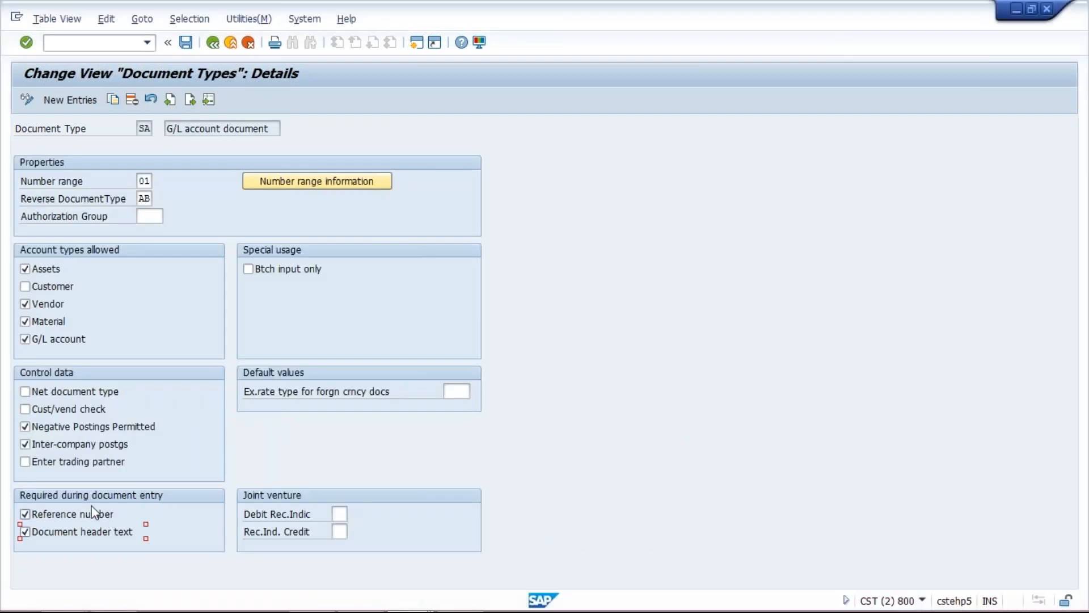
left_click(186, 42)
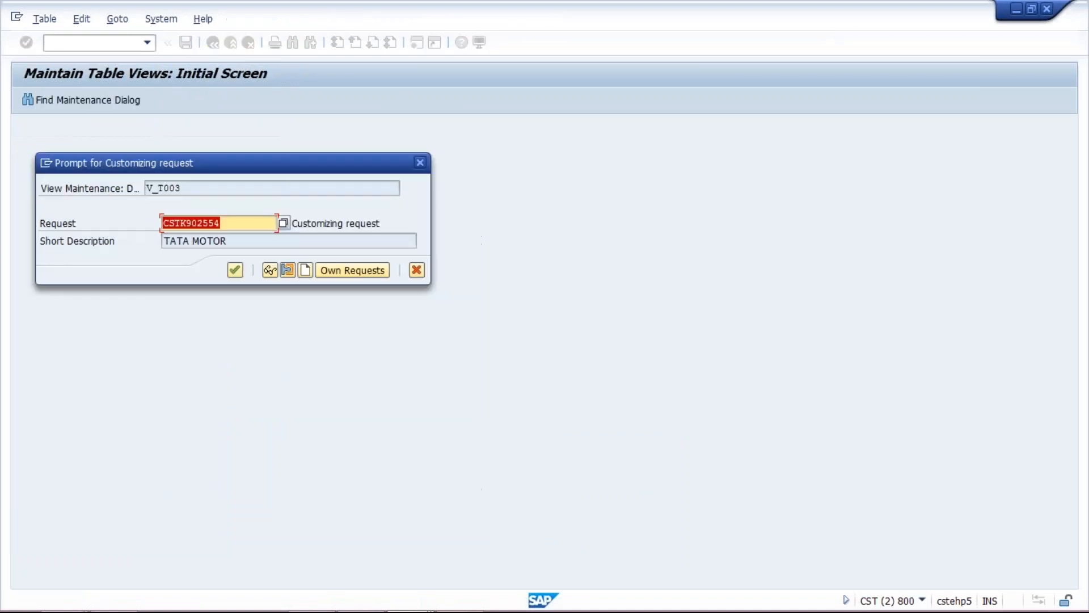
left_click(235, 270)
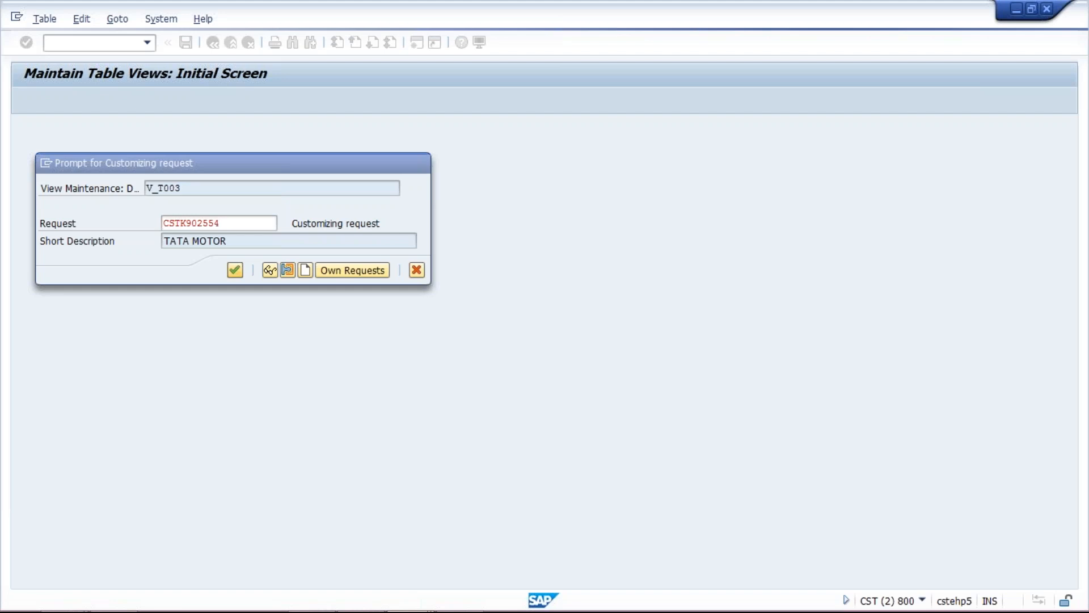
Restart transaction F-02 in the G/L posting session and set the document date to 28.08.2017
left_click(401, 604)
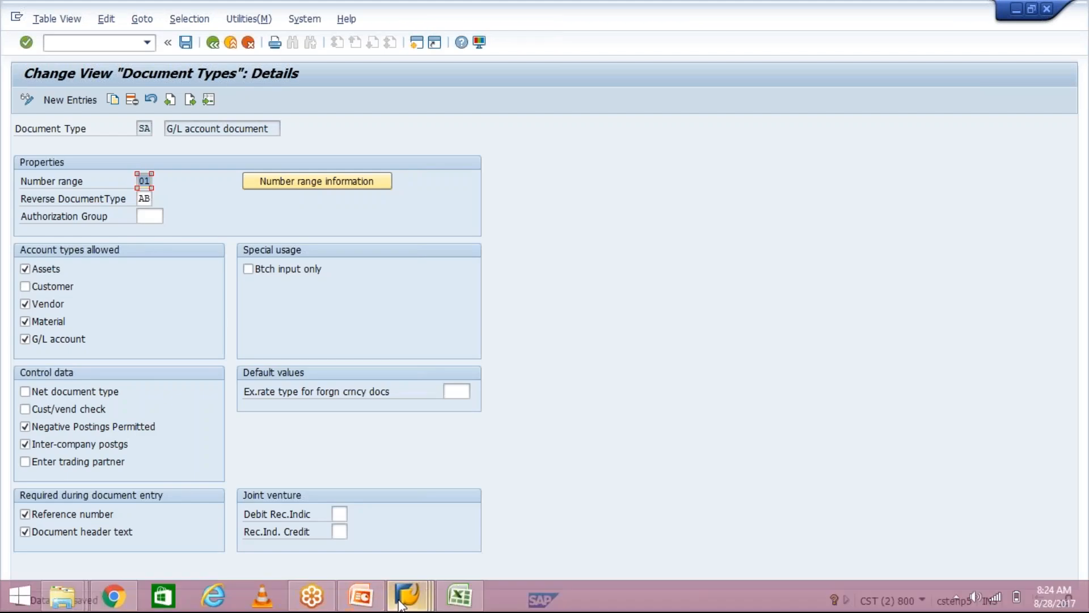
left_click(413, 534)
left_click(148, 46)
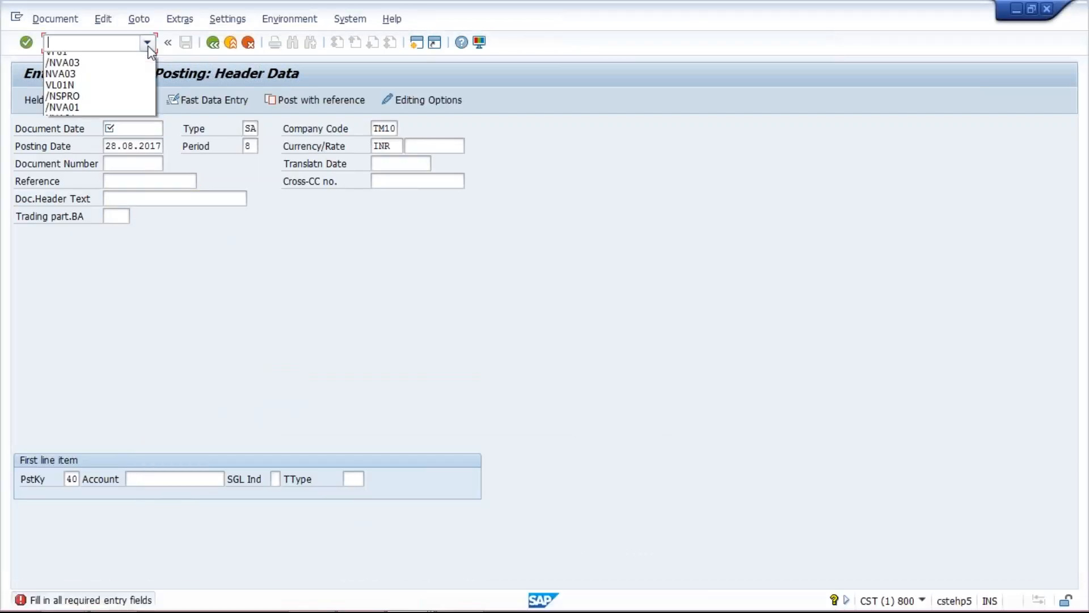
left_click(126, 70)
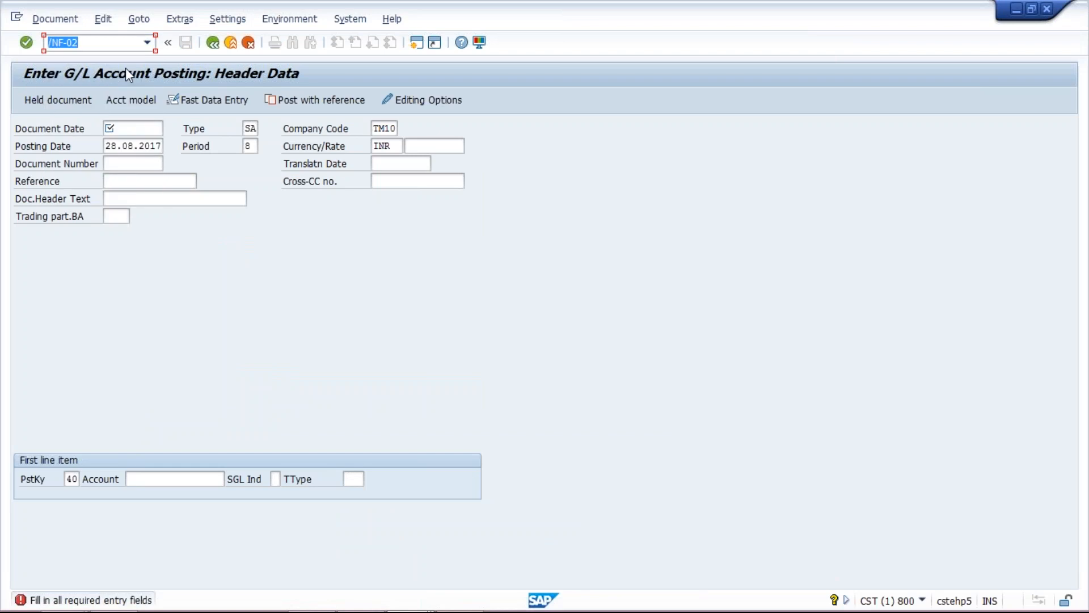
key("Return")
left_click(133, 129)
left_click(133, 143)
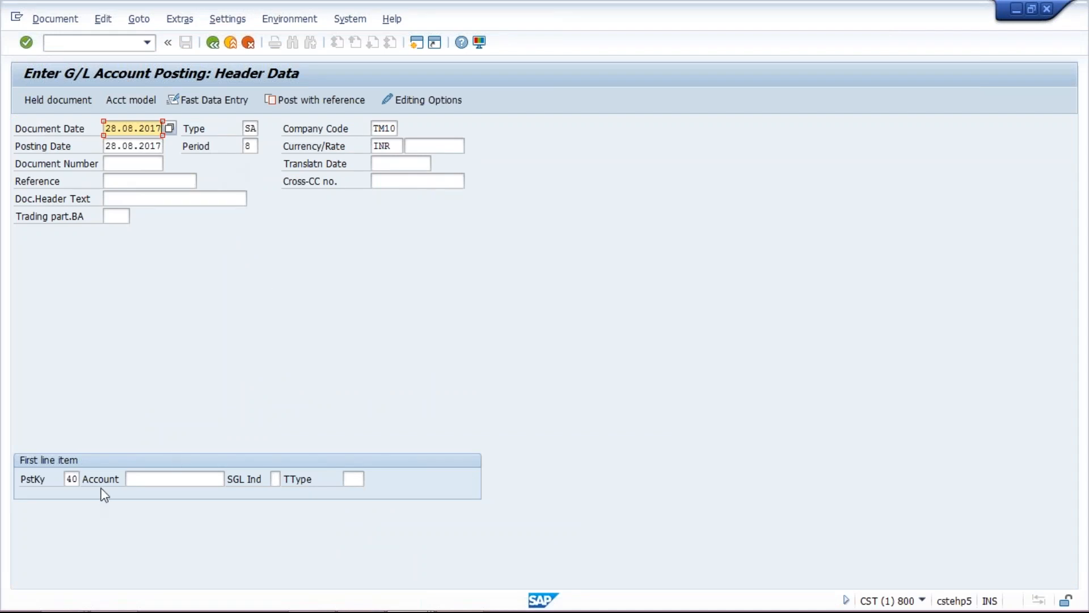
Set the first line item's account to 4000 and try to continue with reference and header text empty
left_click(167, 480)
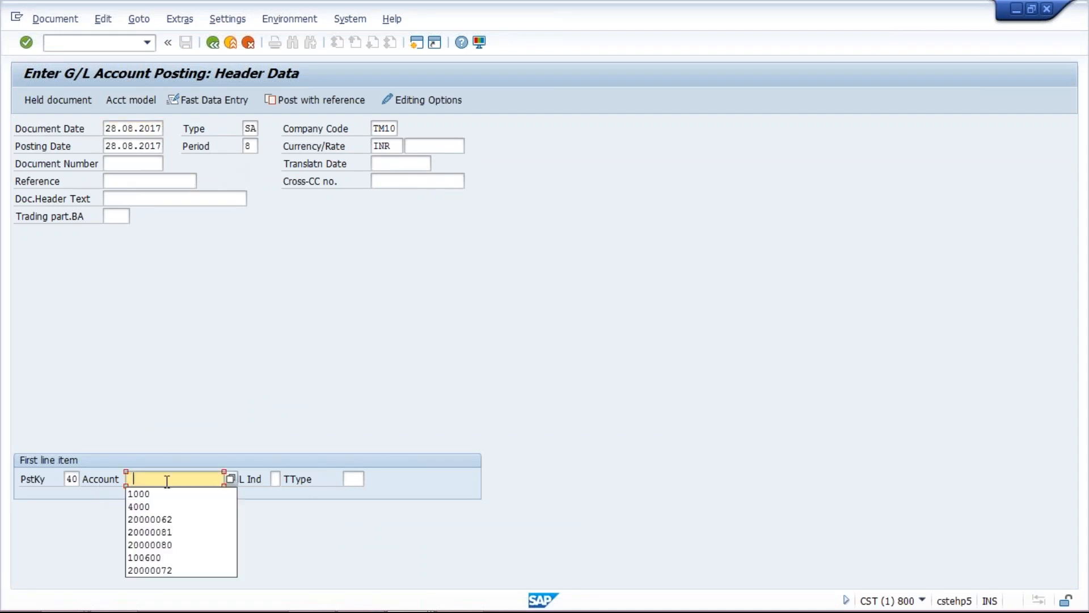
left_click(171, 507)
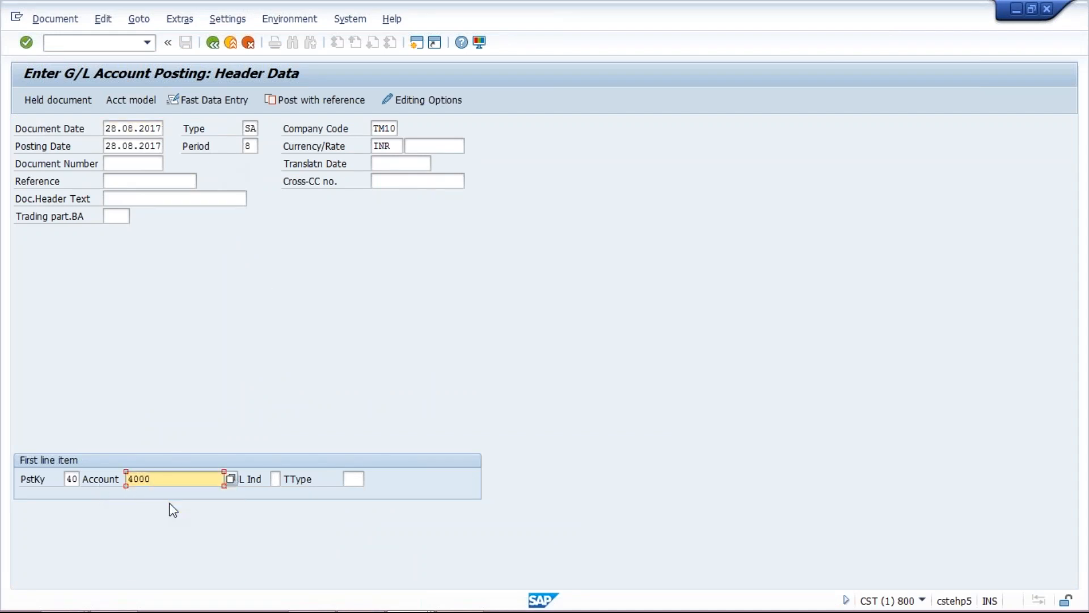
key("Return")
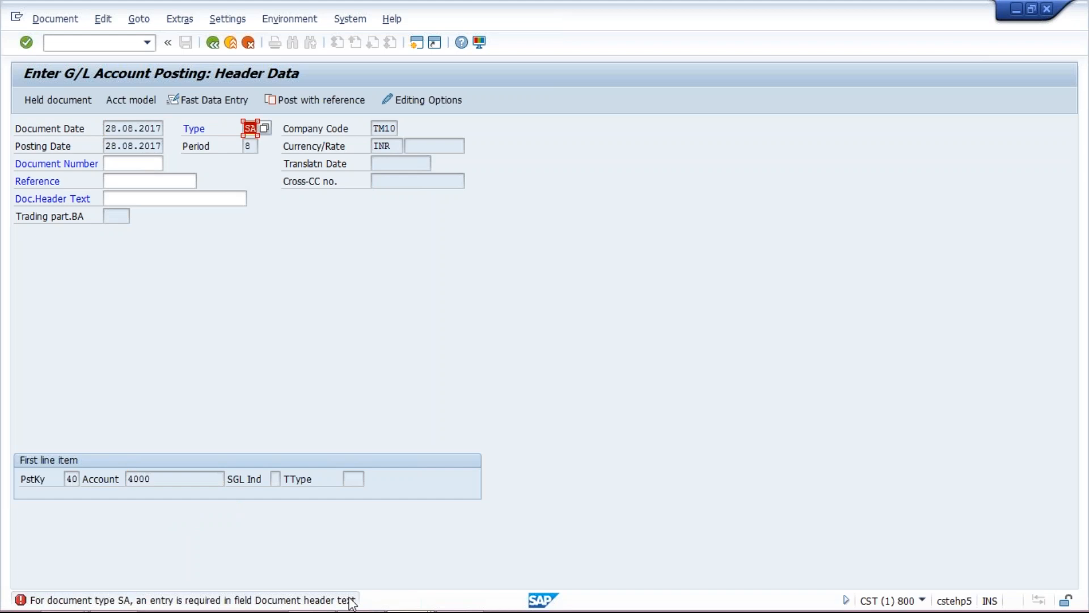
Enter TEST as document header text and test as reference, submitting the header to reach the first line item
left_click(169, 196)
type("TEST")
key("Return")
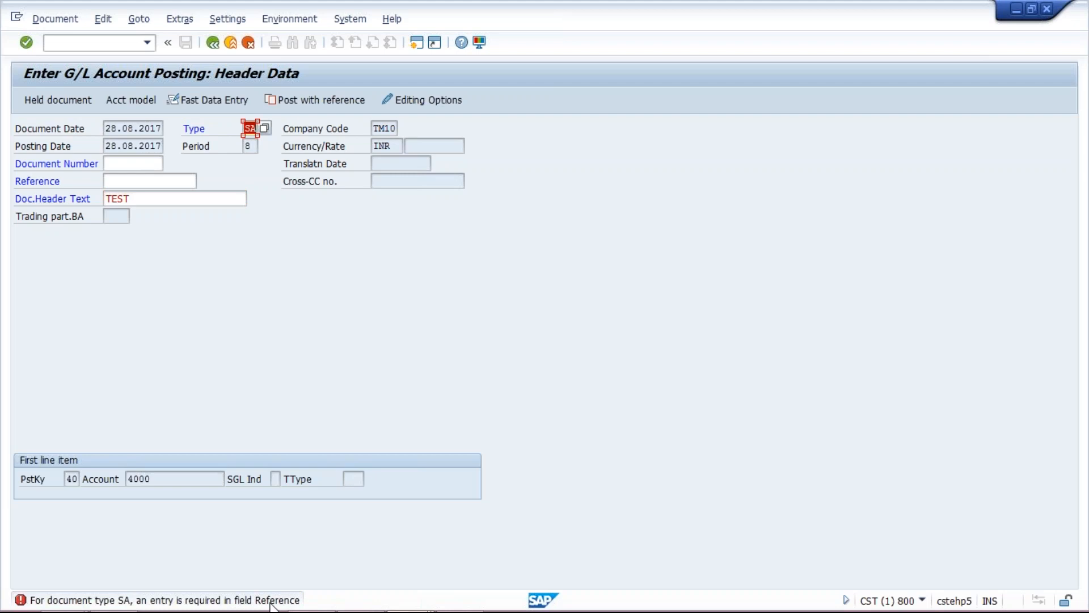
left_click(122, 187)
left_click(121, 191)
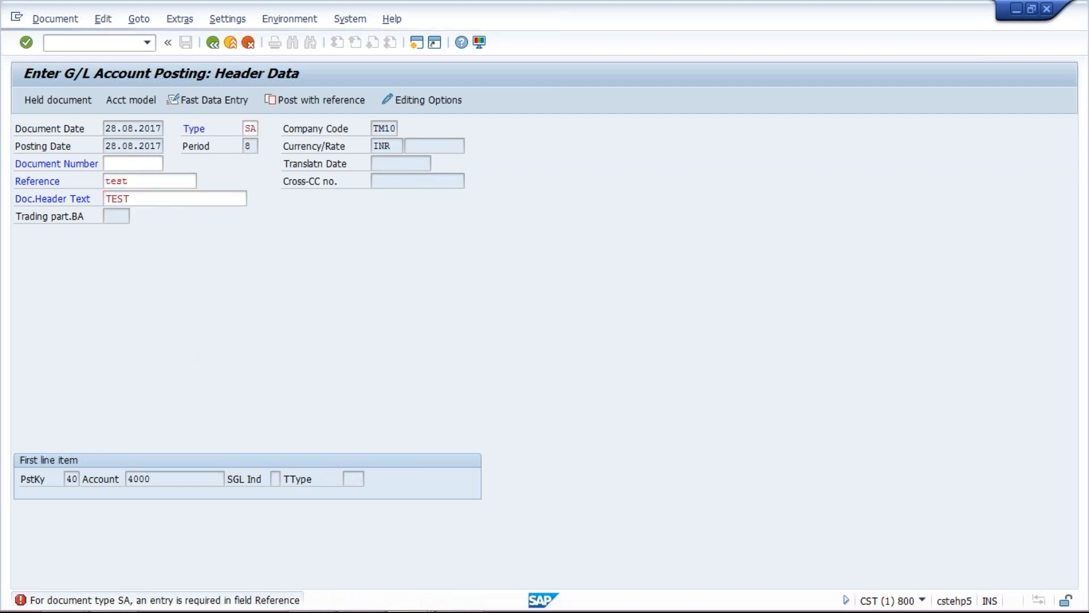
key("Return")
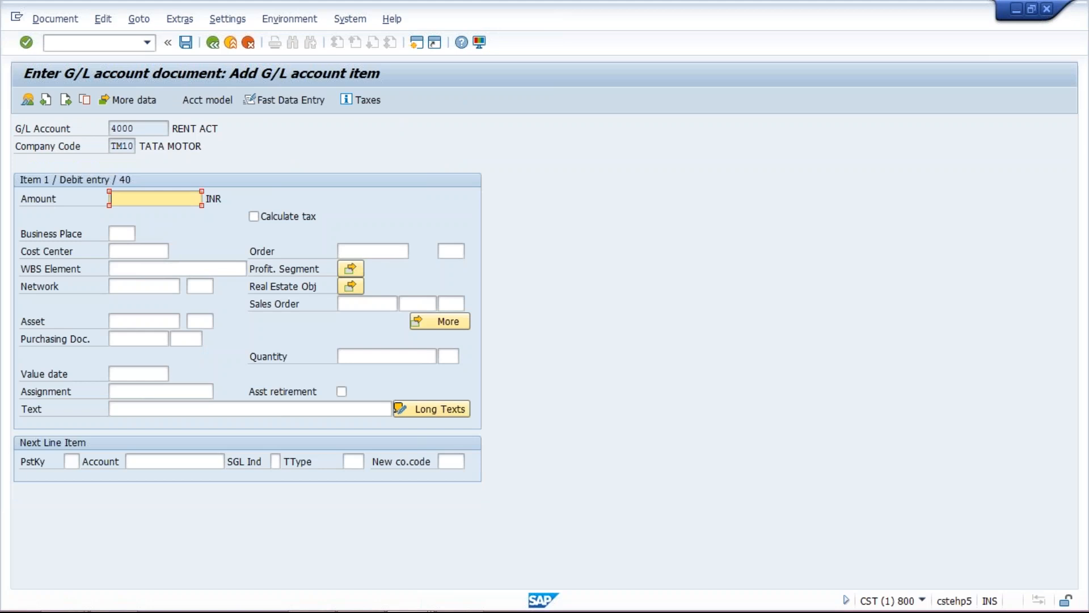
In document type SA's details, make reference number and document header text no longer required, and save
mouse_move(376, 607)
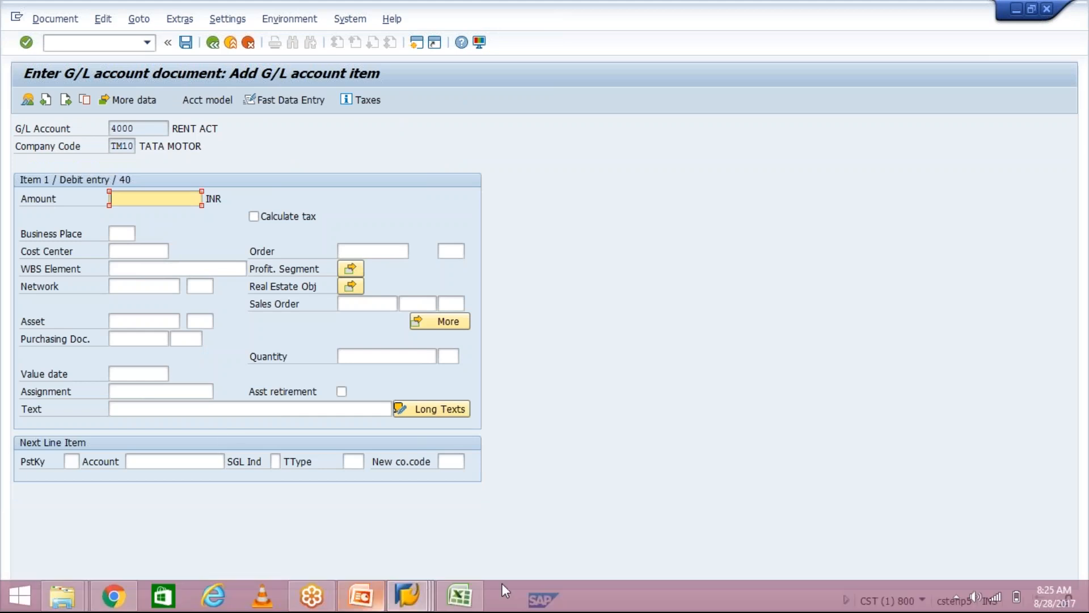
mouse_move(436, 601)
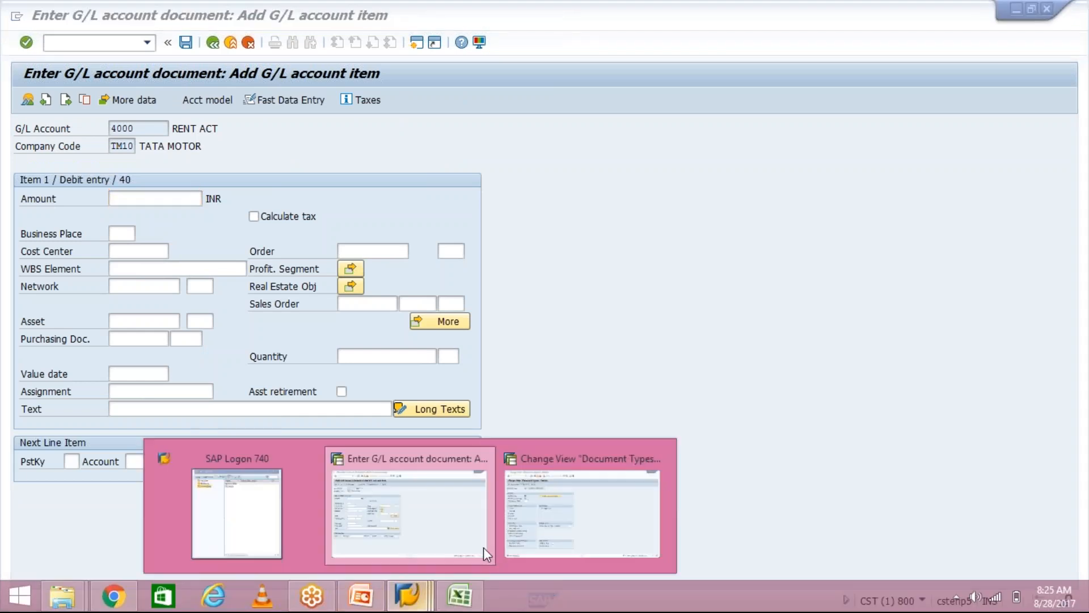
left_click(556, 509)
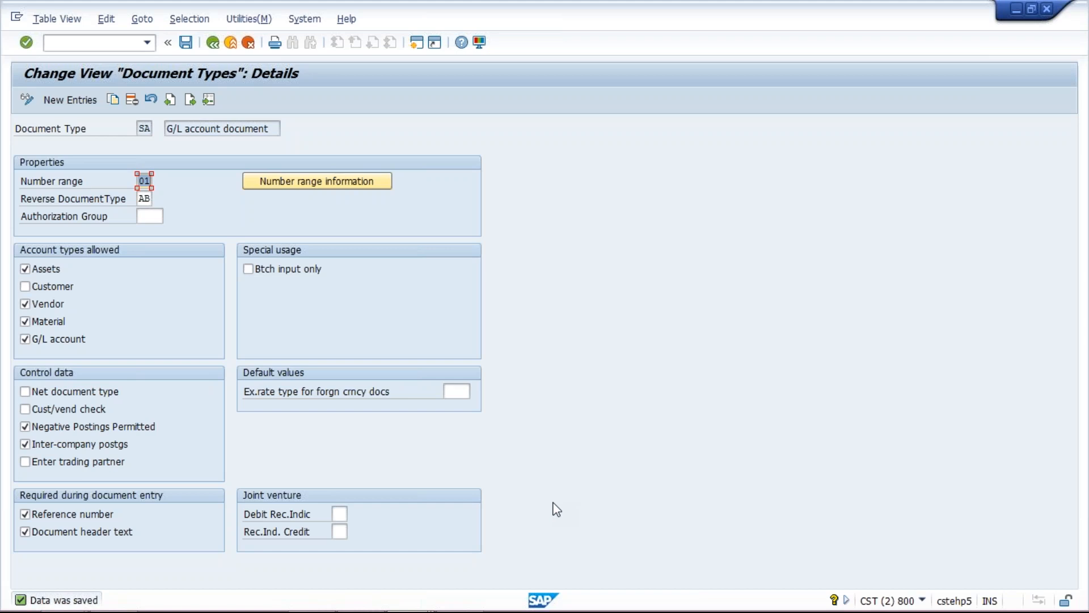
left_click(132, 519)
left_click(105, 534)
left_click(186, 42)
Return to the G/L posting session and restart transaction F-02, abandoning the open line item
mouse_move(253, 610)
left_click(430, 605)
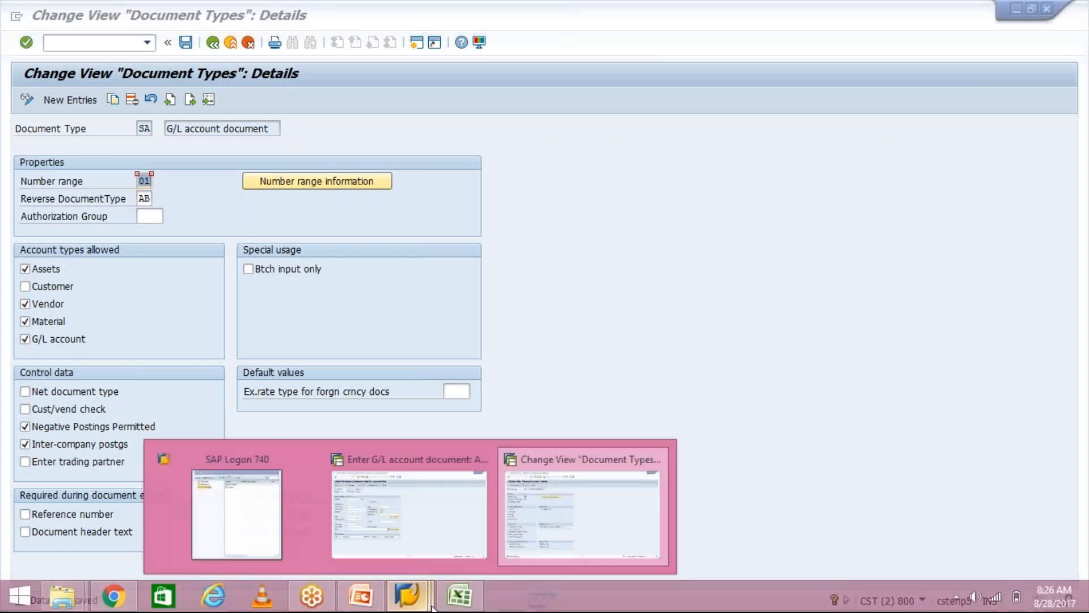
left_click(419, 541)
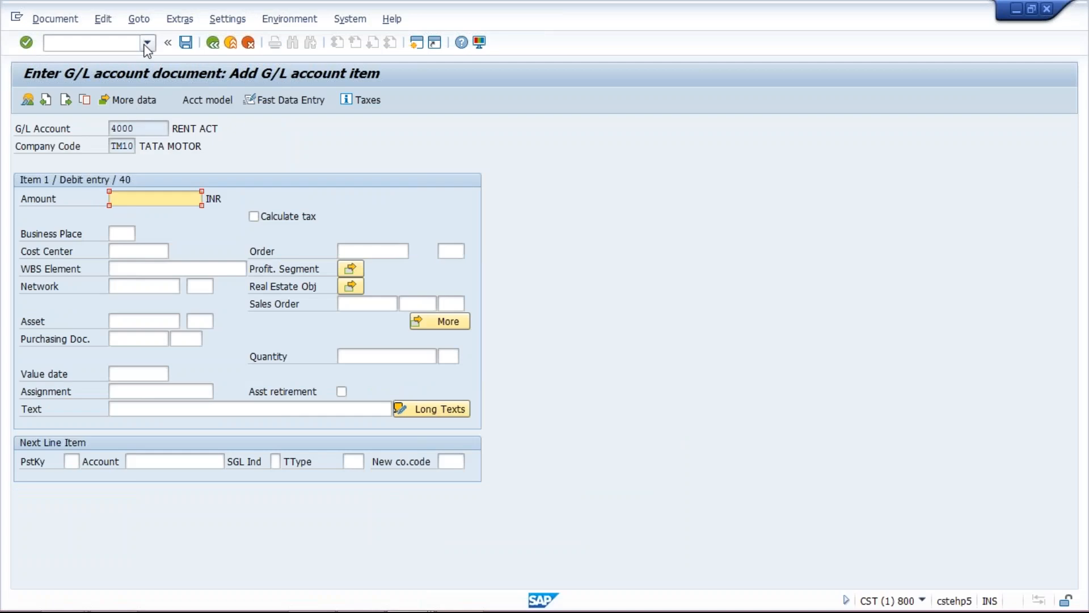
left_click(145, 47)
left_click(128, 57)
key("Return")
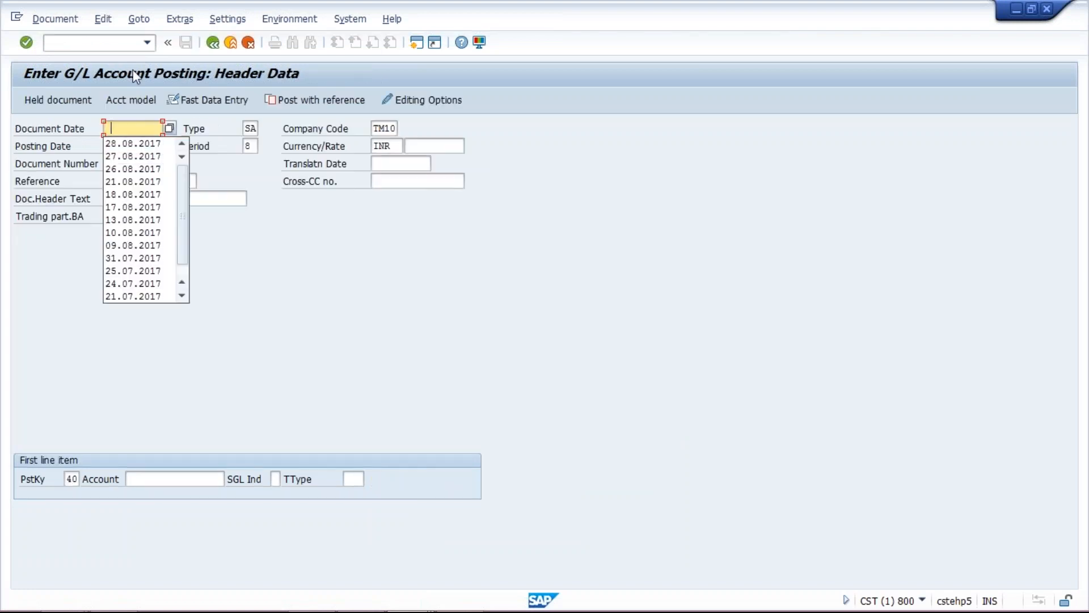
Enter document date 28.08.2017 and account 4000, and continue to the line item without reference or header text
left_click(146, 144)
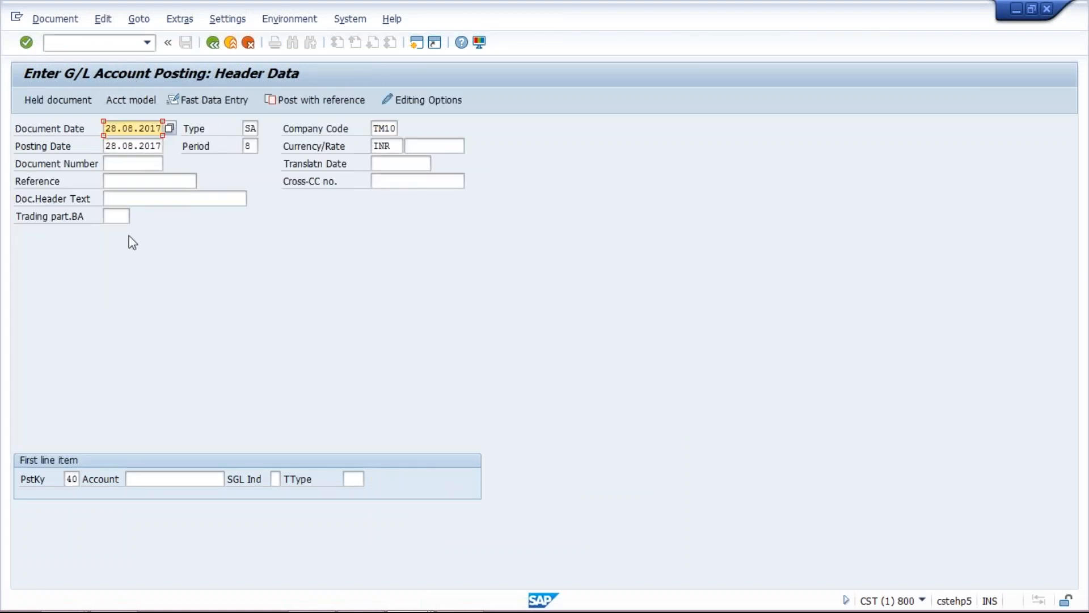
left_click(156, 477)
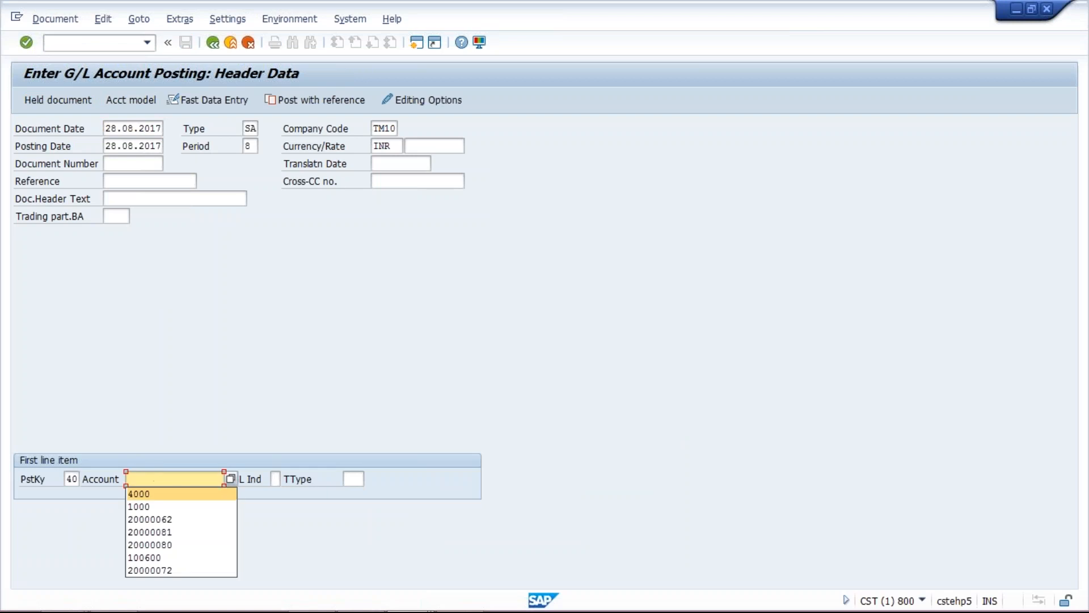
left_click(142, 493)
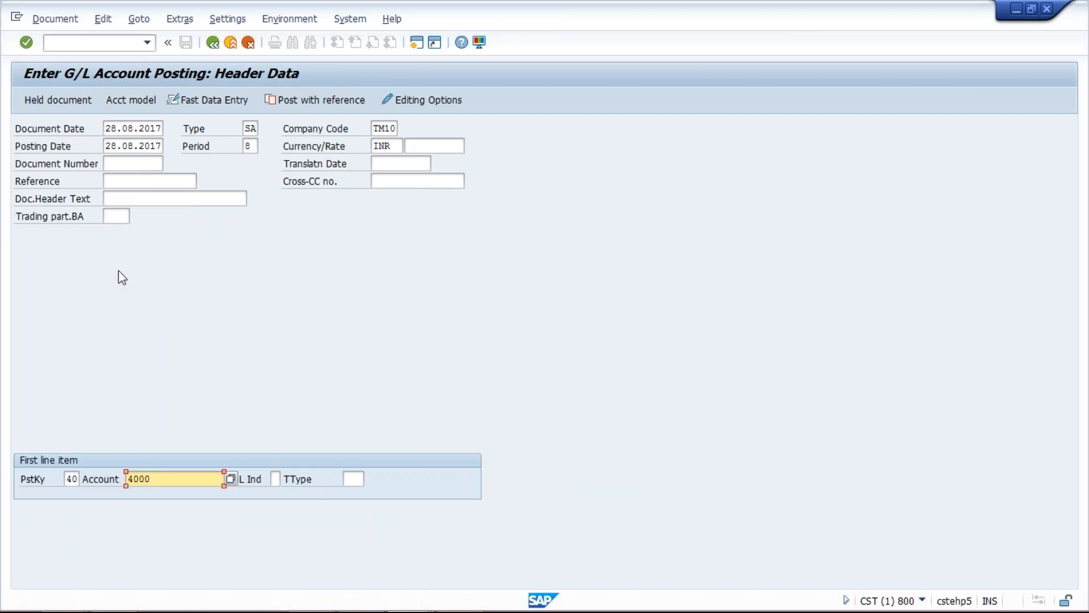
left_click(128, 180)
left_click(130, 199)
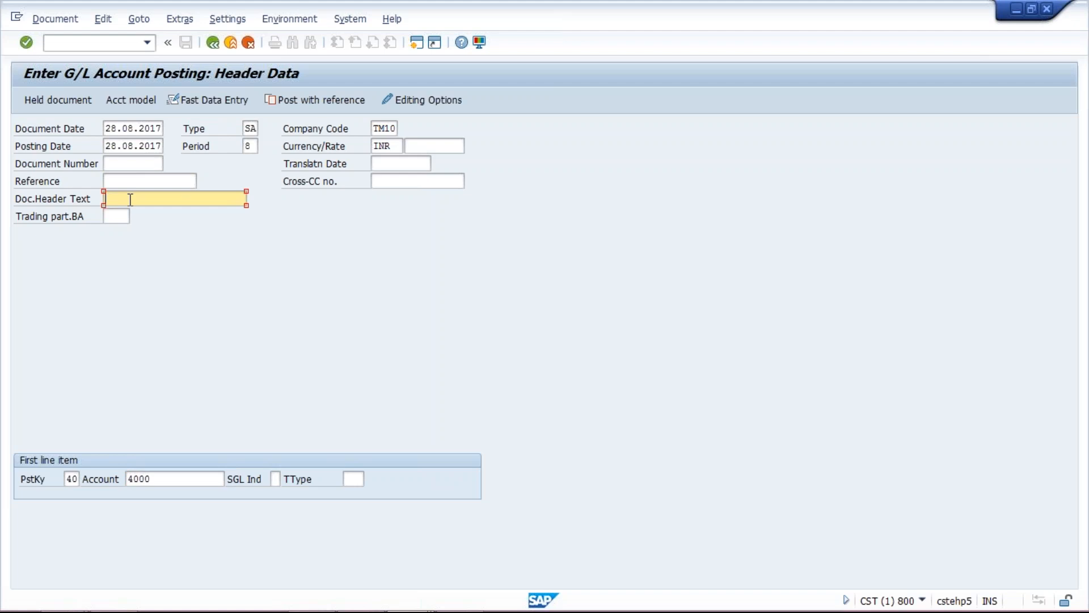
key("Return")
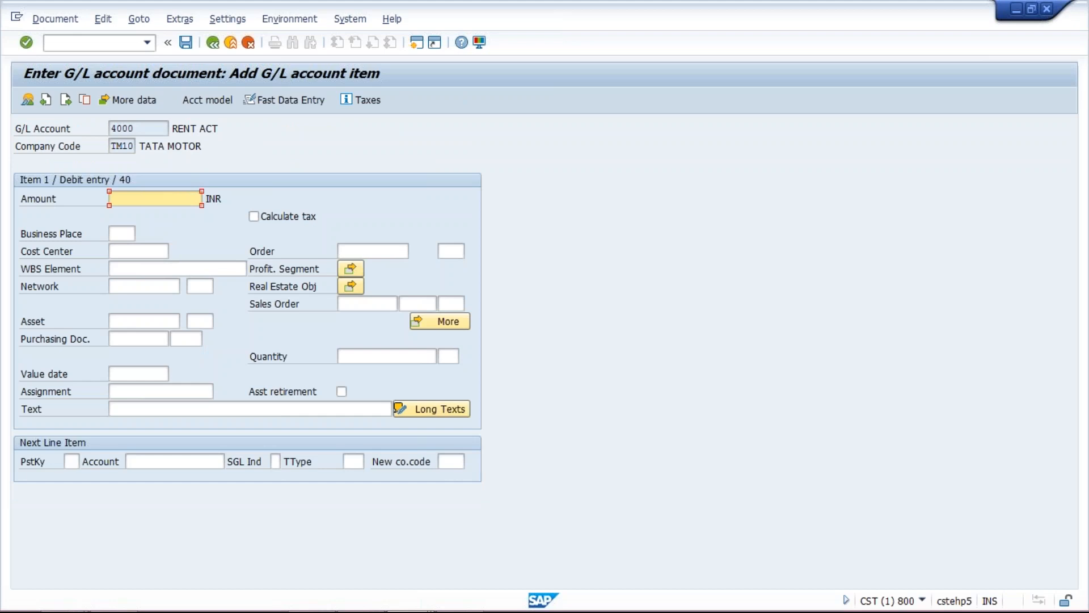
Restart transaction F-02 from the line item screen to get a blank G/L posting header
mouse_move(244, 610)
left_click(148, 45)
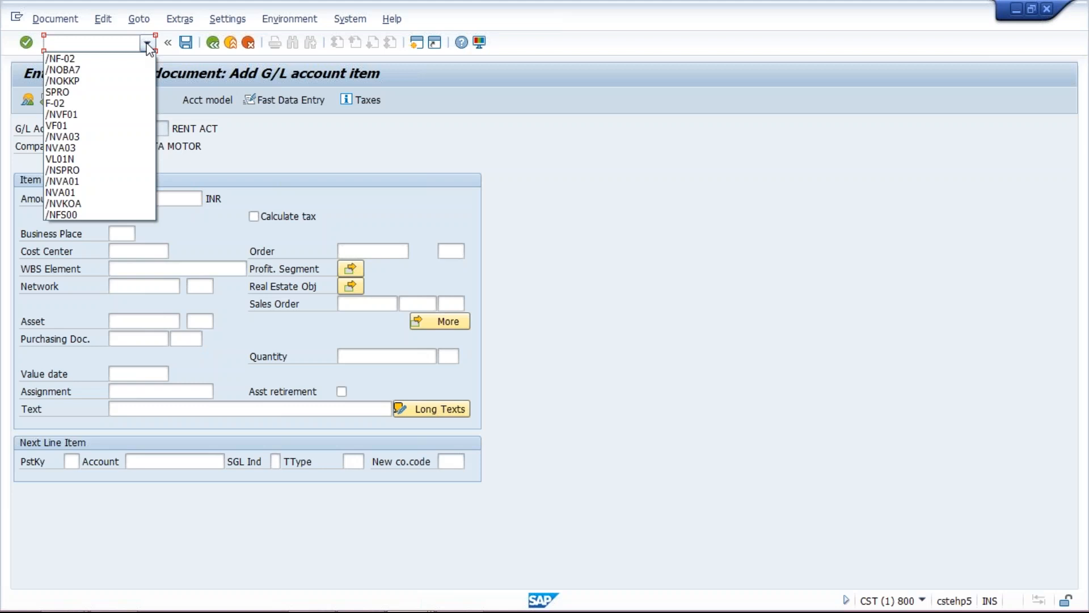
left_click(121, 54)
key("Return")
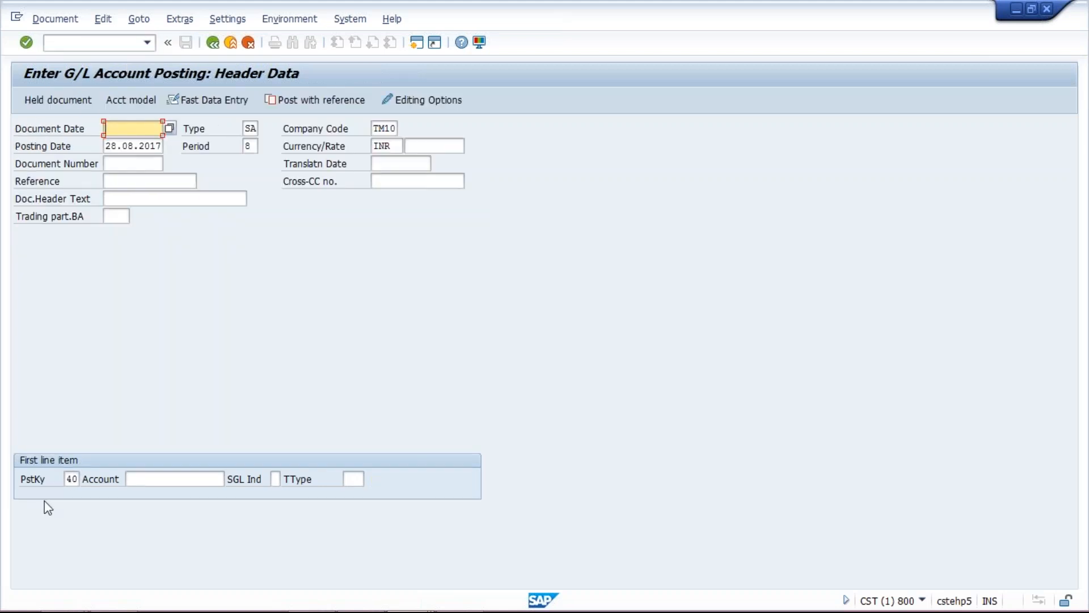
left_click(146, 483)
left_click(127, 41)
Switch to the document types session and start transaction FBL3N there
mouse_move(309, 611)
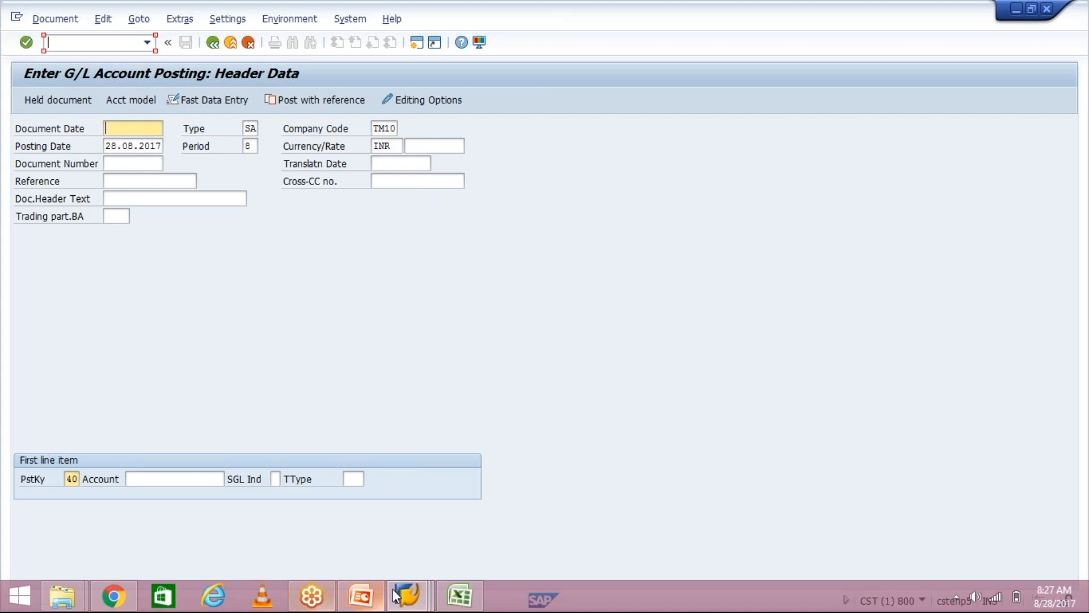
mouse_move(403, 600)
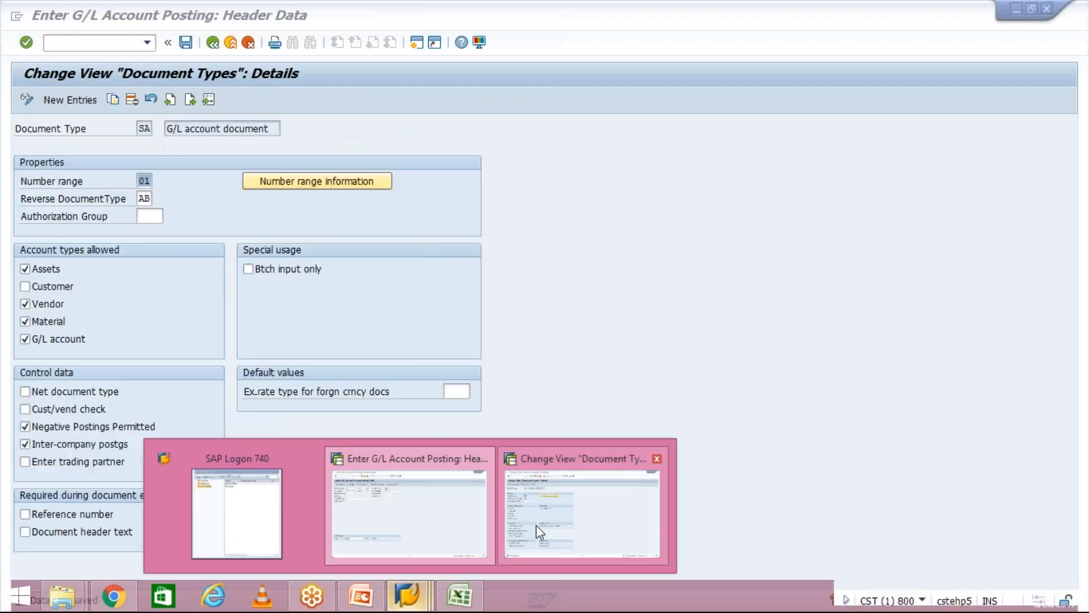
left_click(536, 525)
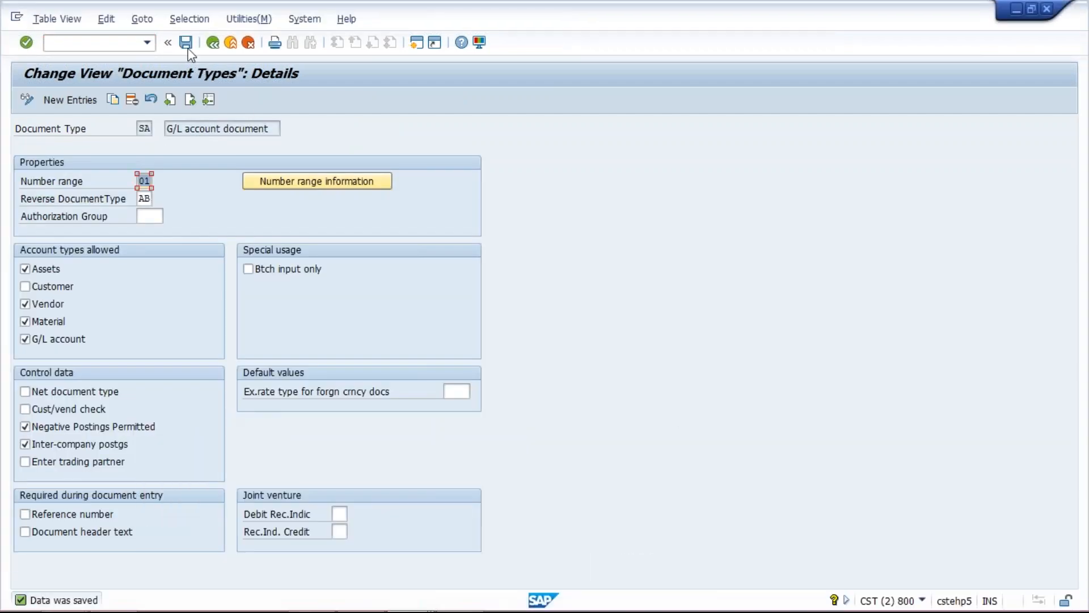
left_click(104, 40)
type("/NFBL3N")
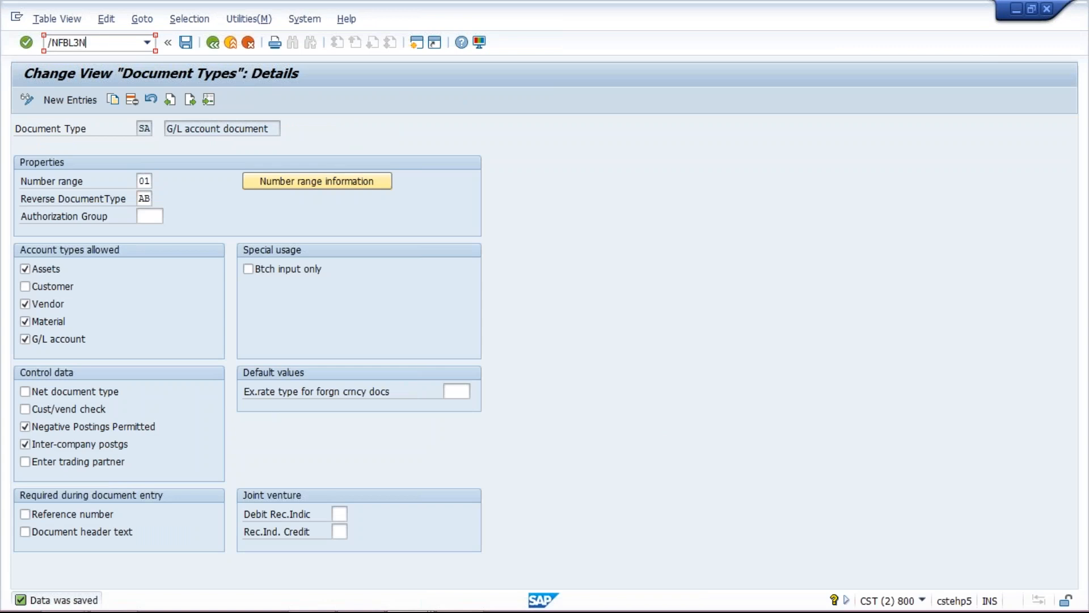
key("Return")
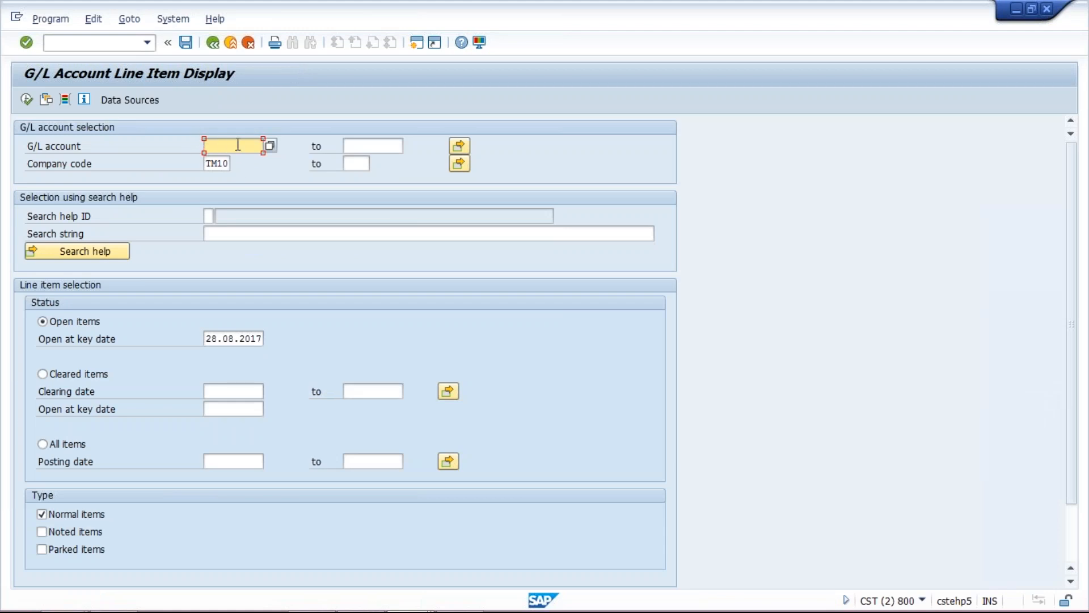
Display the open line items of G/L account 4000 in company code TM10 and examine the posted amount
type("400")
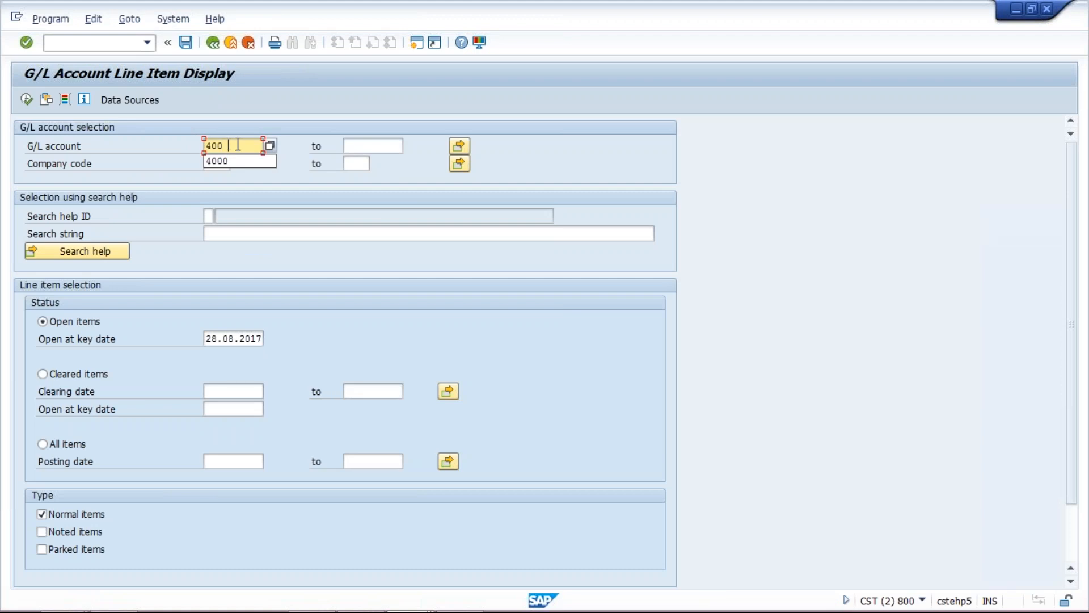
key("Down")
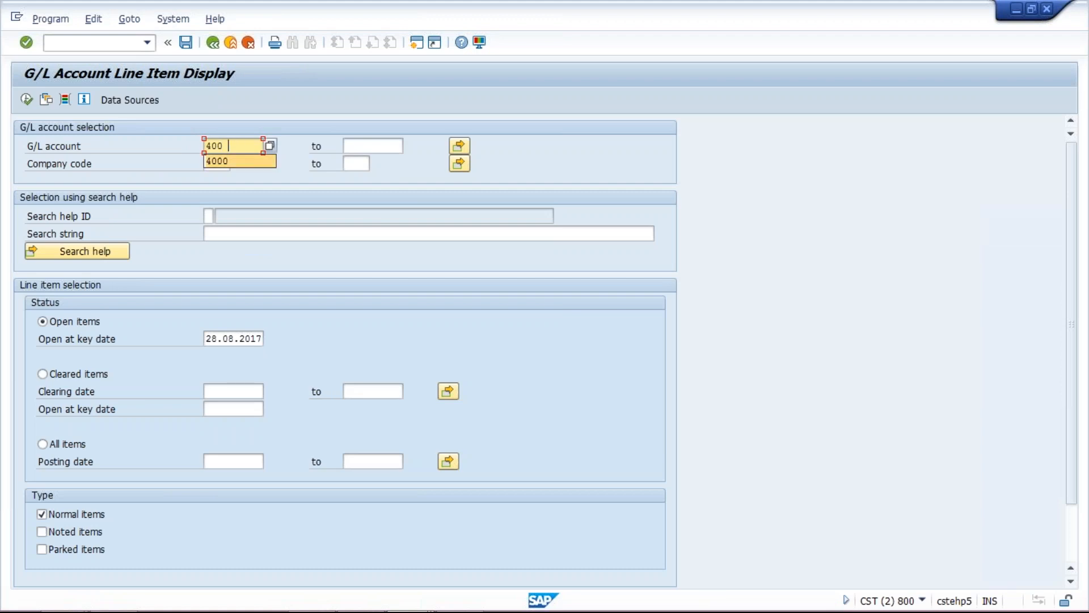
left_click(245, 162)
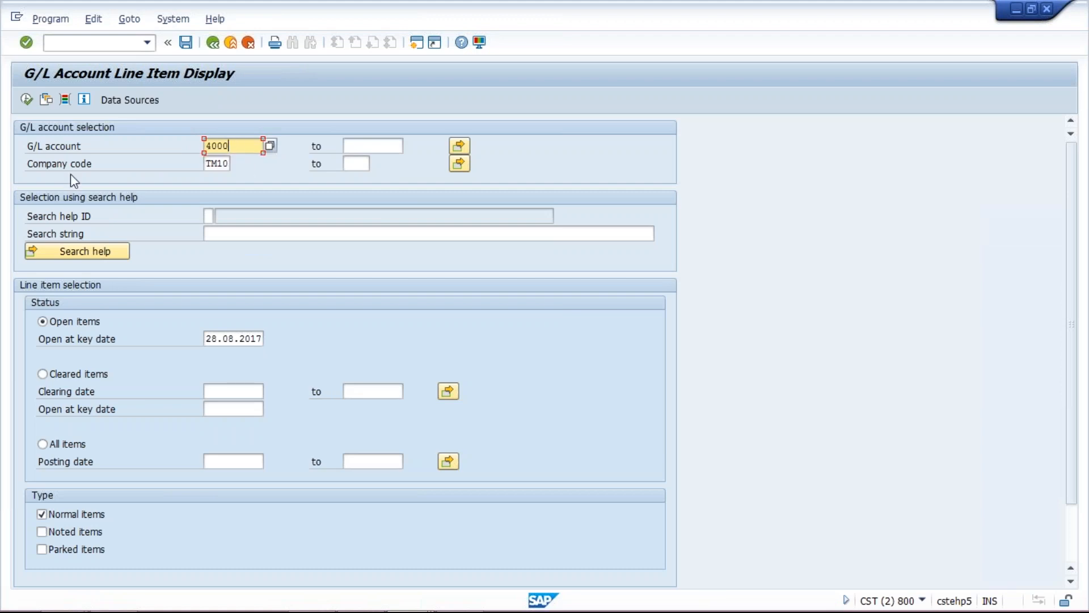
left_click(26, 100)
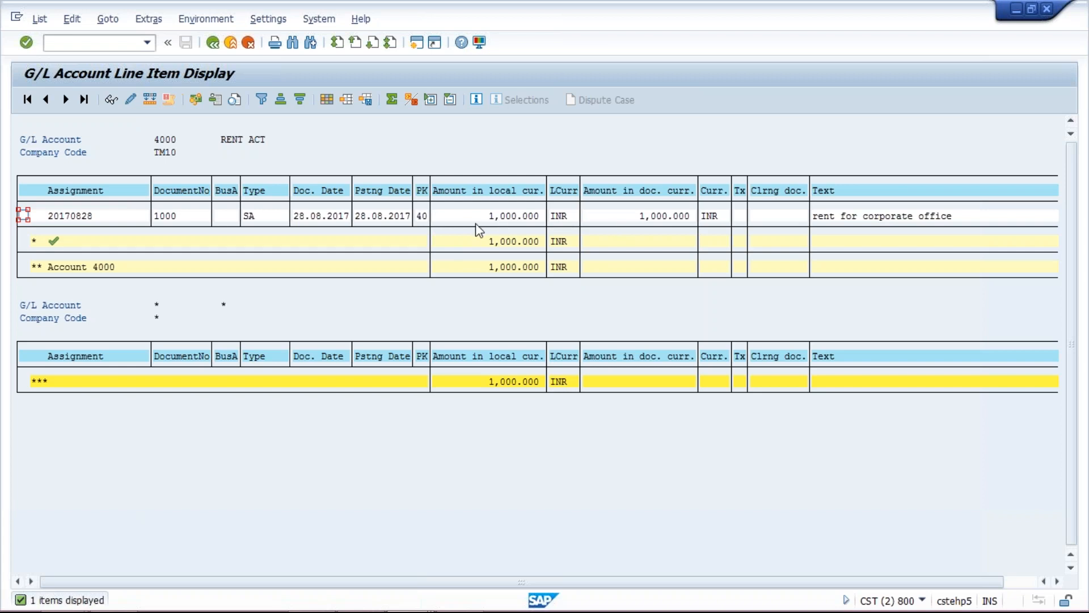
left_click(458, 219)
left_click(486, 216)
key("alt+Tab")
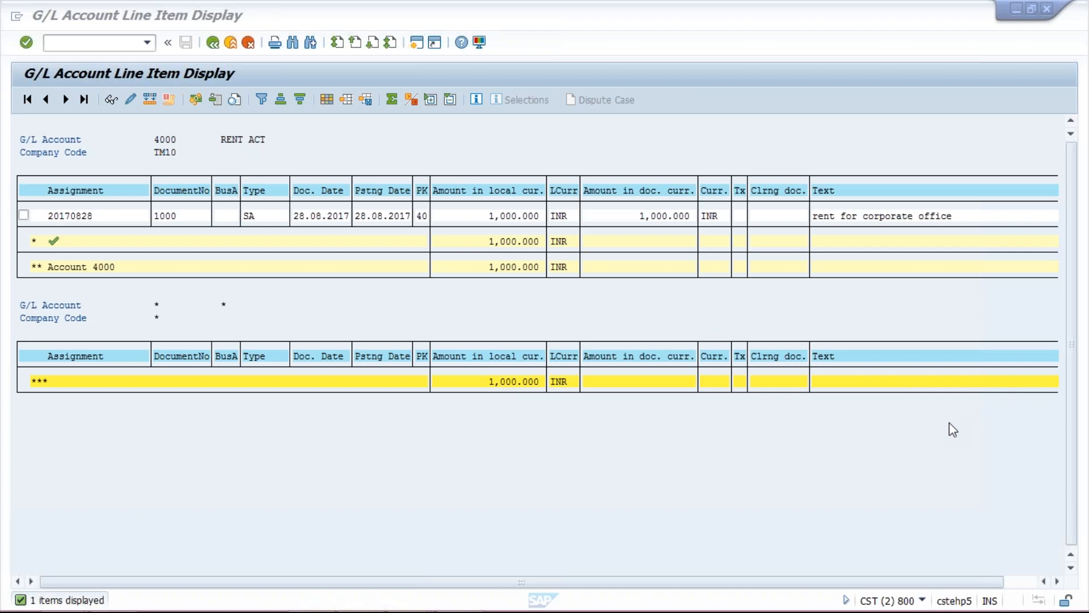
Return to the G/L posting session, enter document date 28.08.2017, and check the posting date and period fields
mouse_move(420, 609)
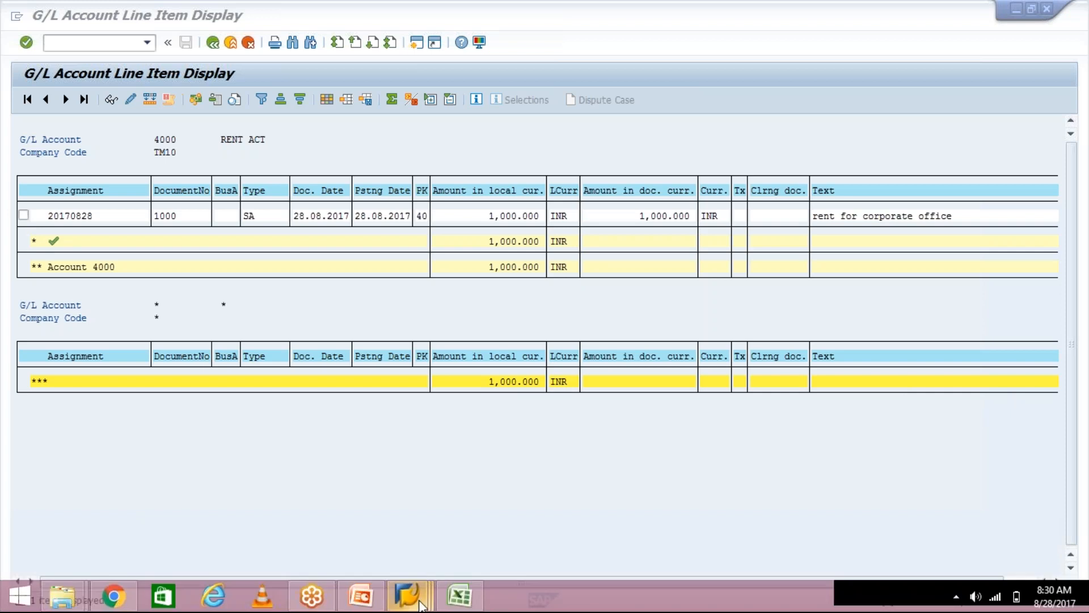
left_click(474, 538)
key("Down")
key("Down")
key("Return")
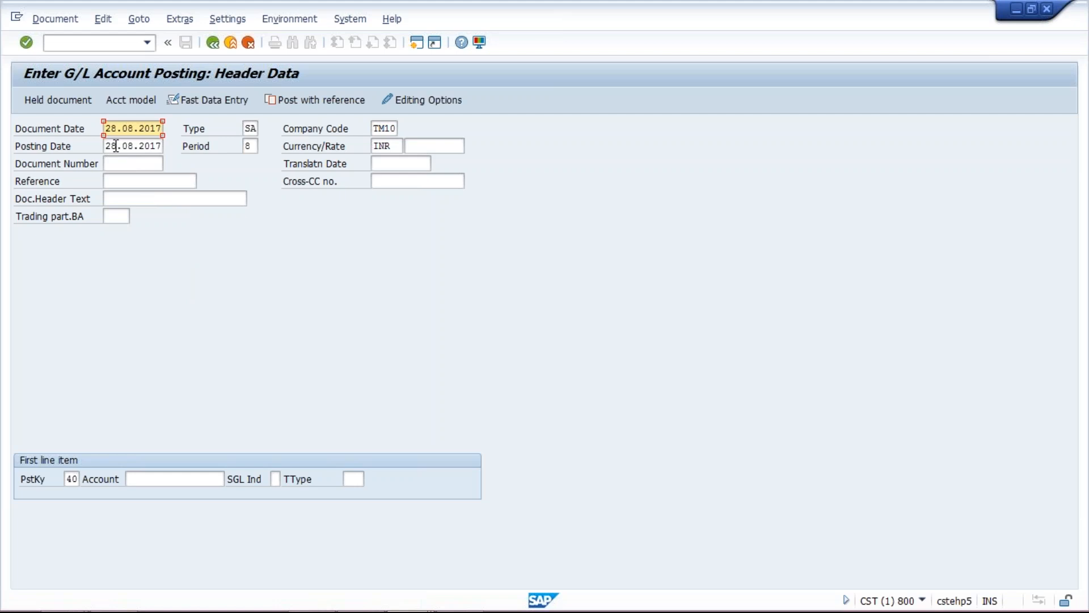
left_click(130, 146)
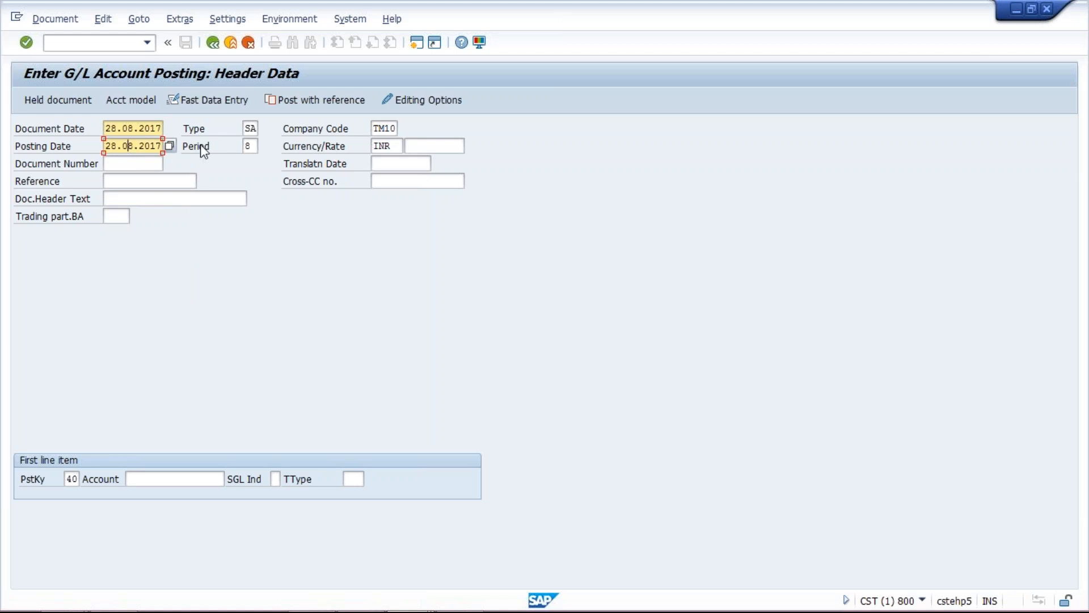
left_click(255, 146)
double_click(256, 145)
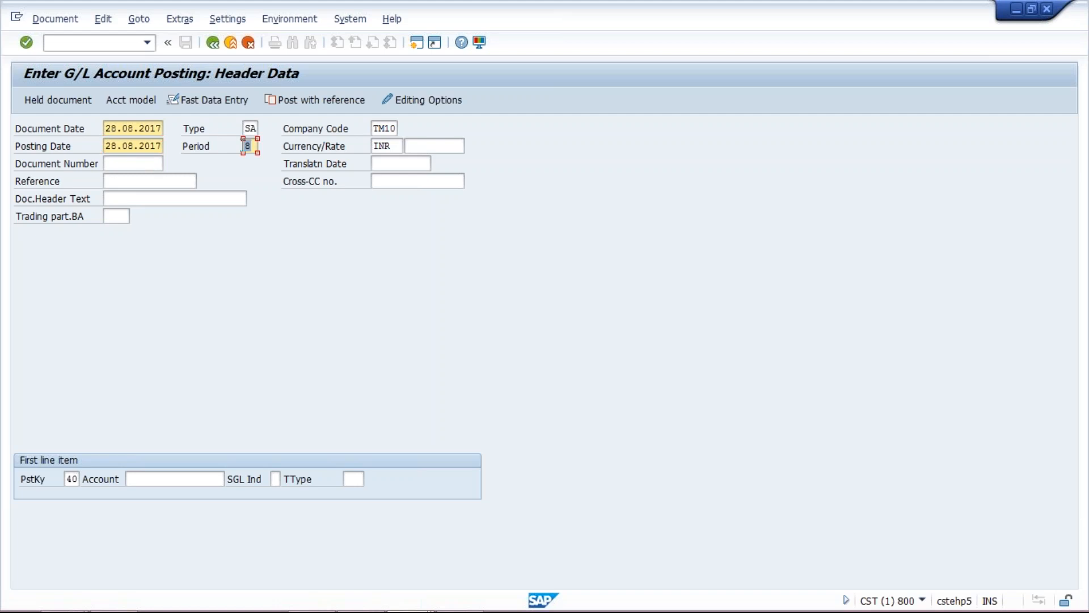
left_click(125, 147)
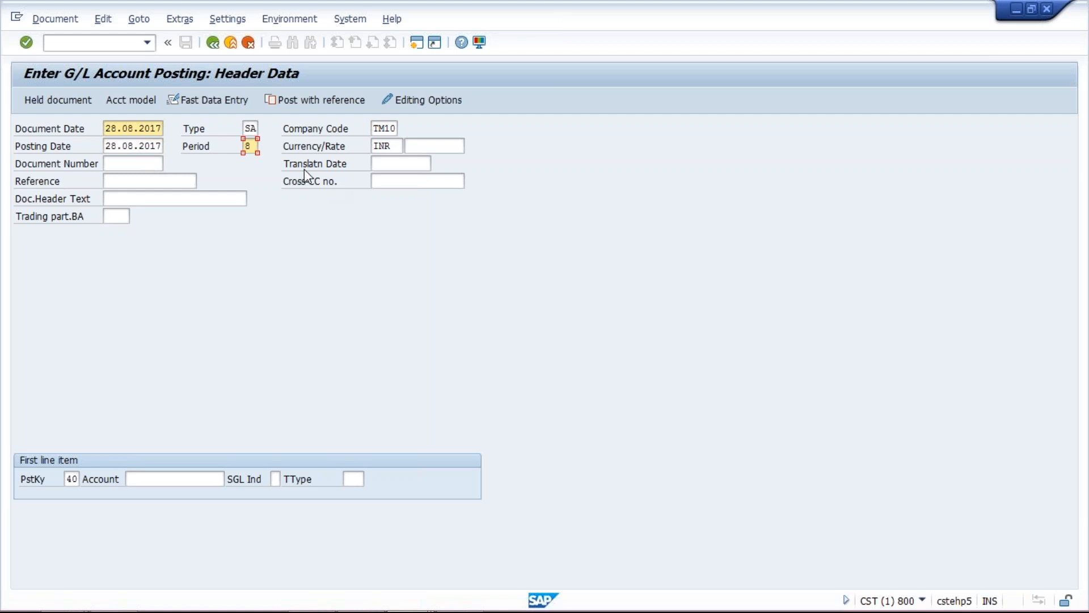
left_click(252, 146)
Switch to the G/L line item display session and start transaction OB52 there
mouse_move(364, 612)
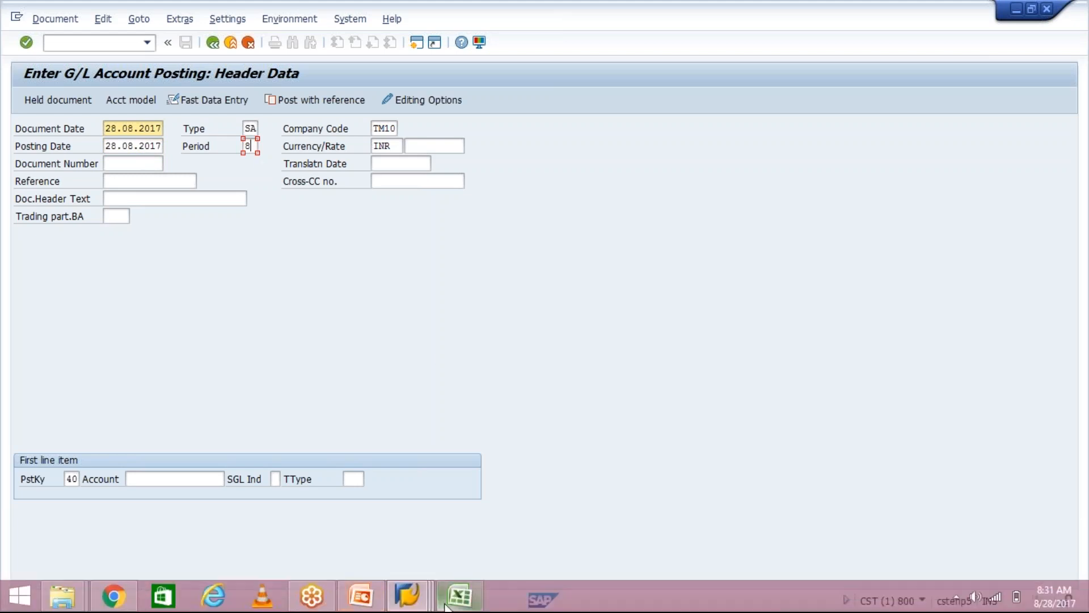
left_click(407, 596)
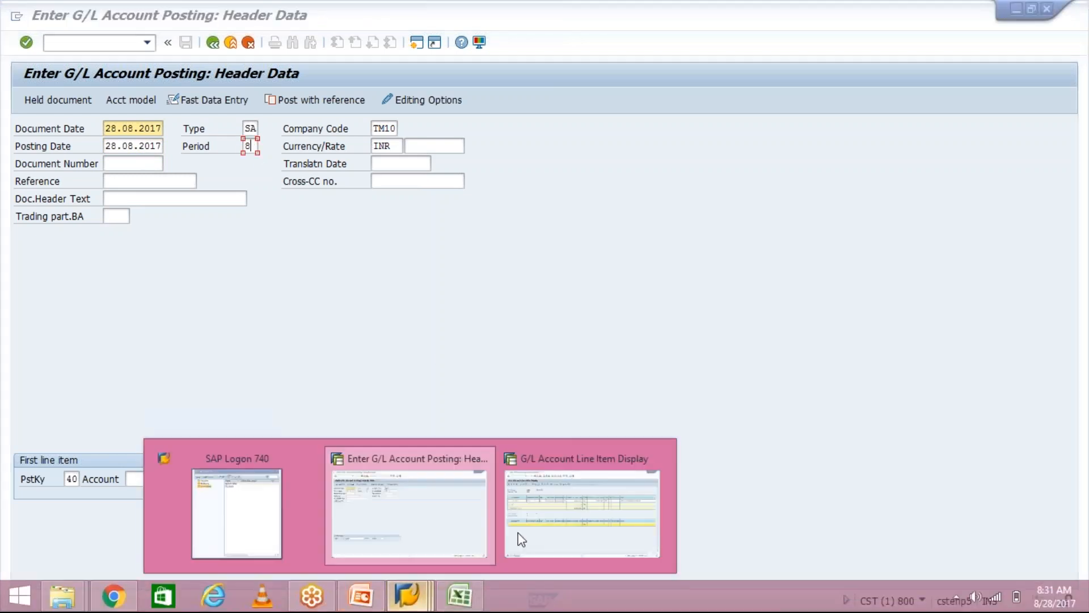
left_click(520, 535)
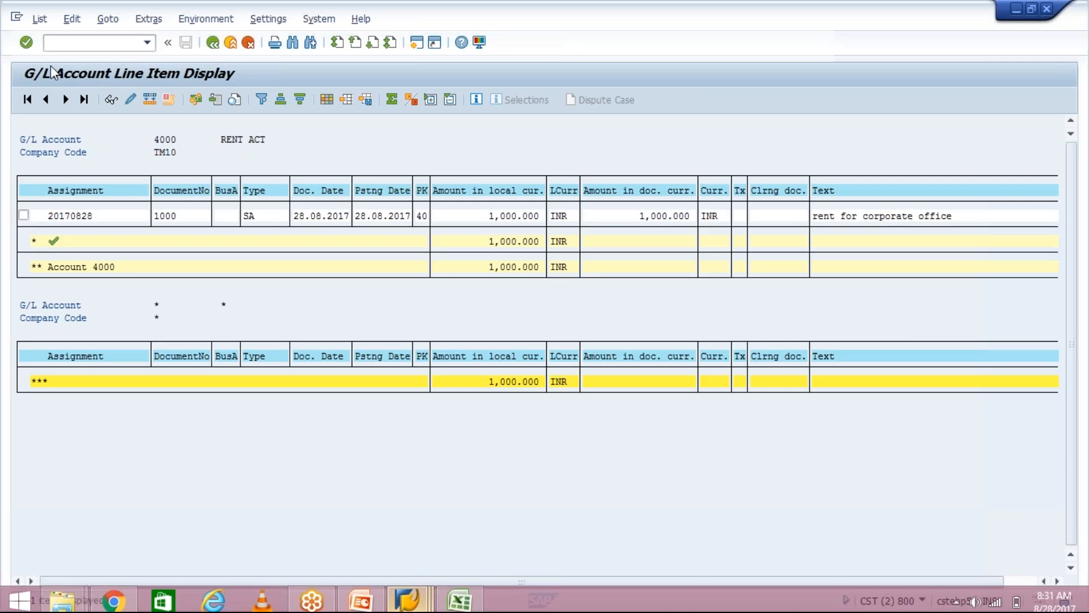
left_click(74, 43)
type("/NOB52")
key("Return")
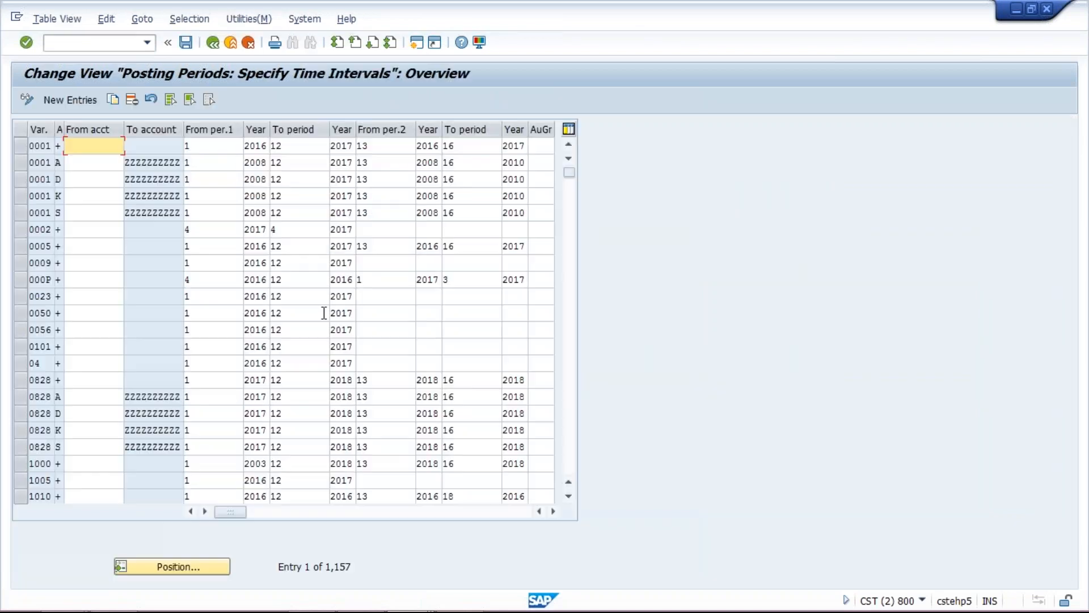
Position the posting periods table on posting period variant TM10
left_click(191, 565)
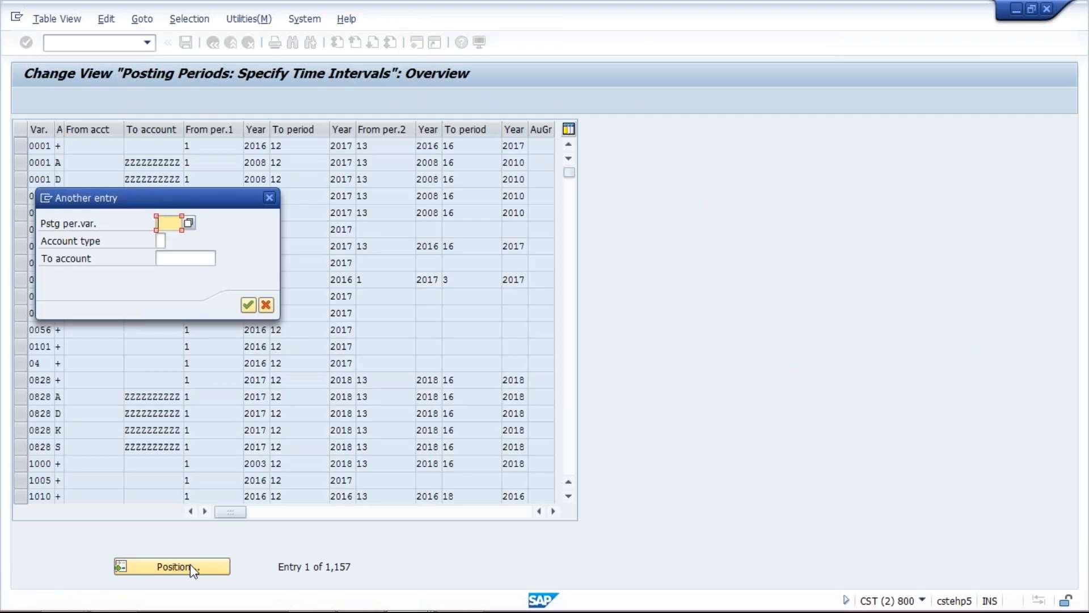
type("TM")
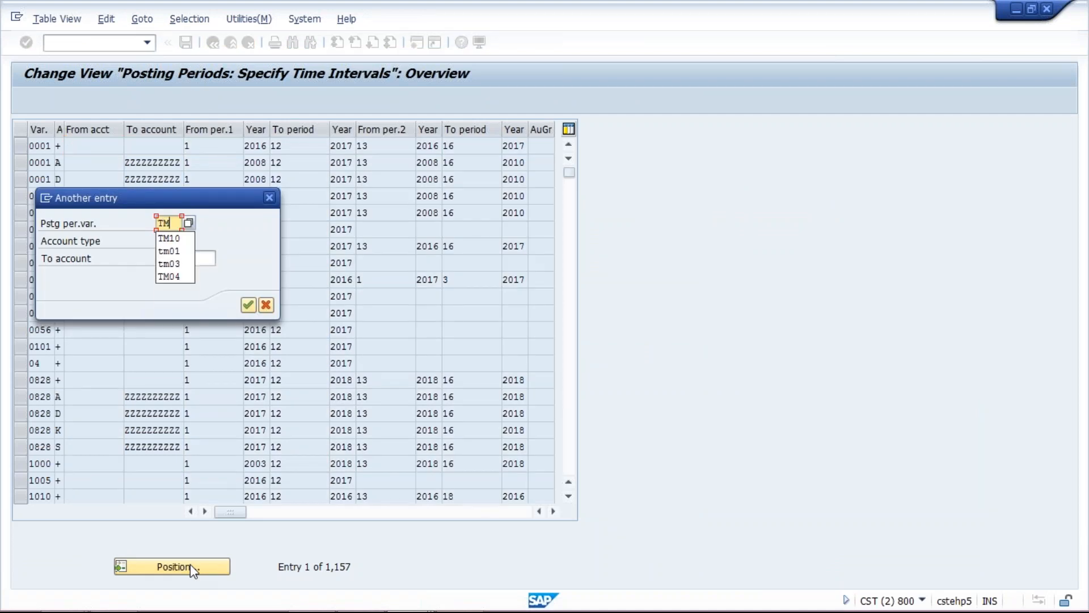
type("10")
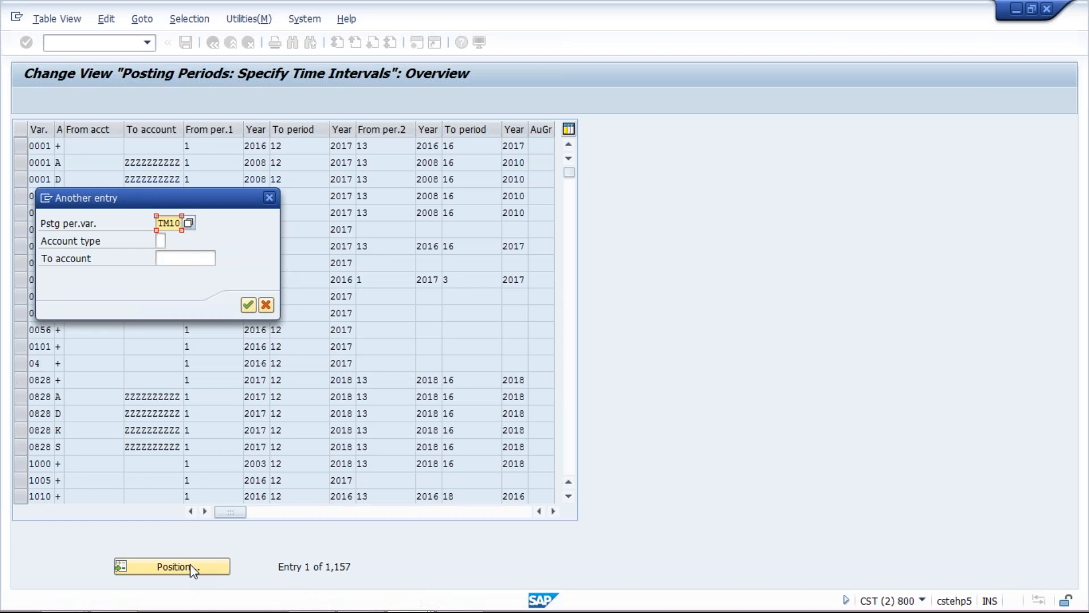
key("Return")
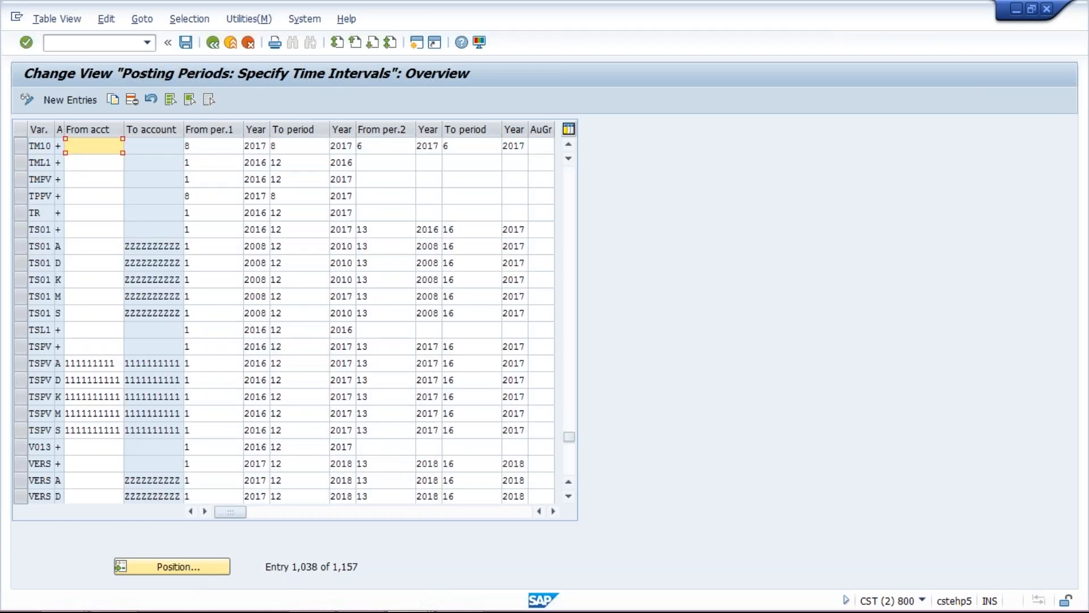
Clear variant TM10's second posting interval, removing its from and to periods and both years
key("Tab")
left_click(312, 148)
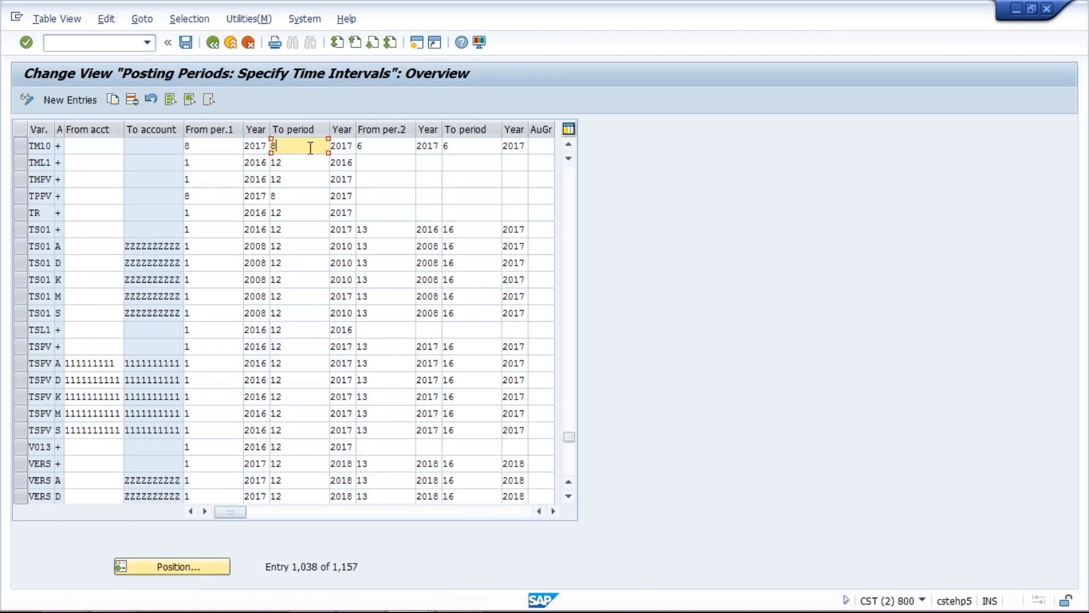
left_click(235, 148)
left_click(286, 148)
left_click(381, 147)
key("BackSpace")
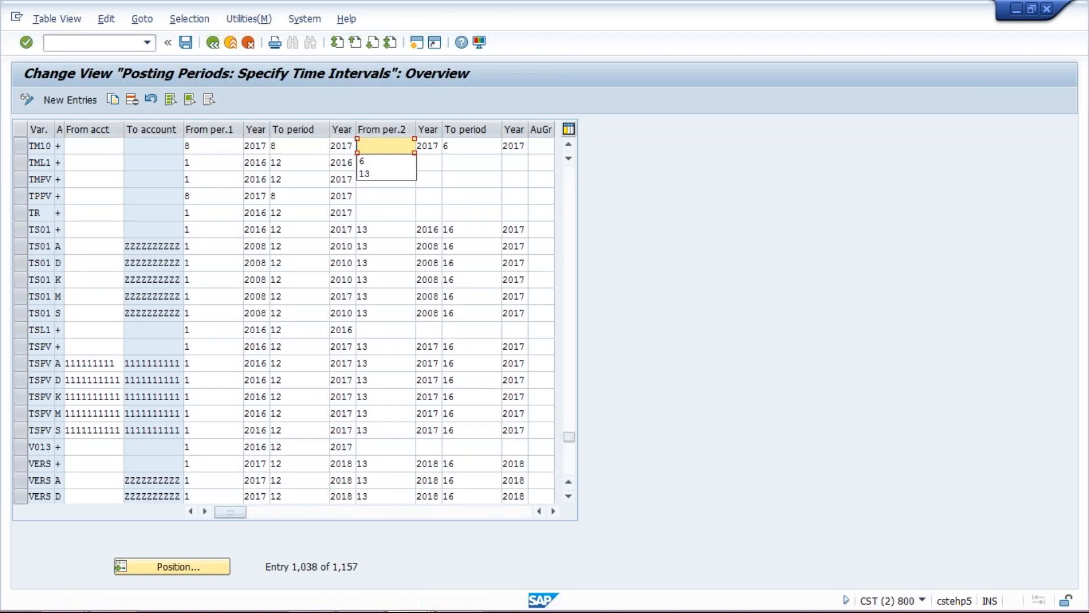
left_click(465, 145)
key("BackSpace")
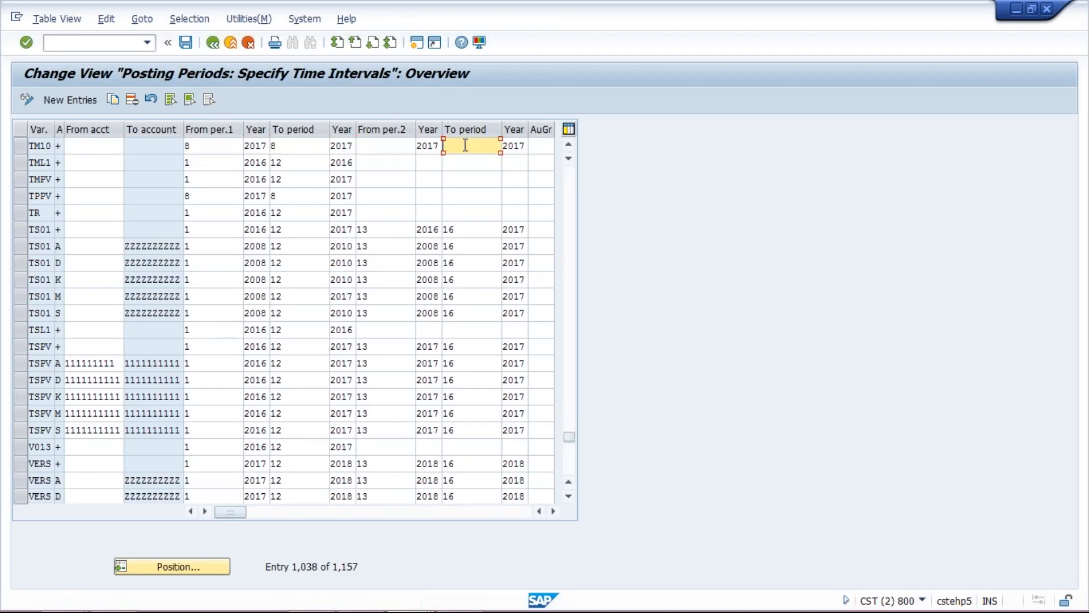
left_click(439, 146)
key("BackSpace")
key("BackSpace")
key("BackSpace")
key("BackSpace")
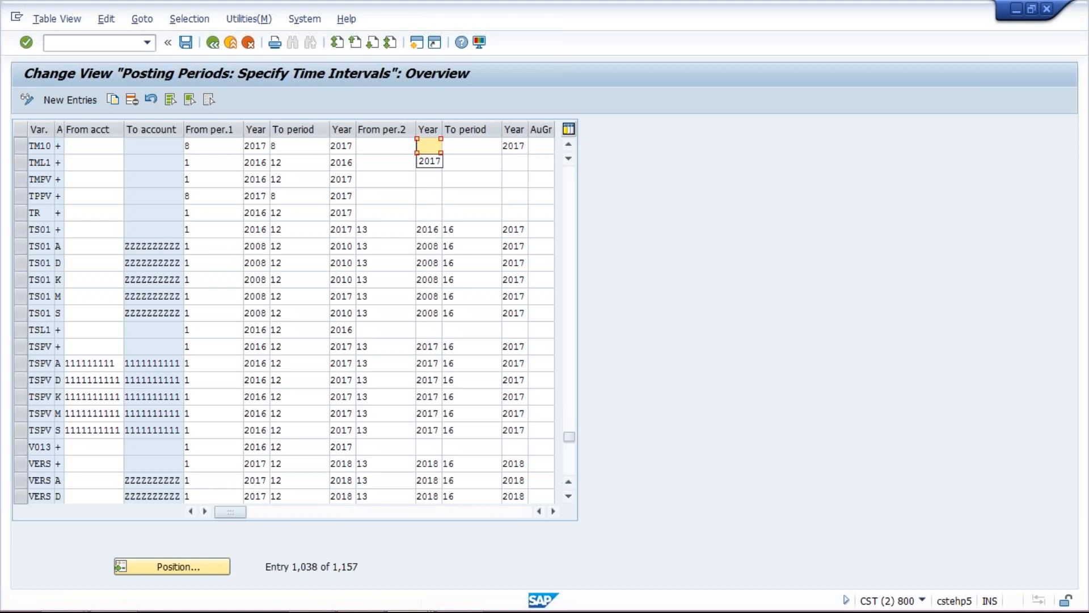
left_click(511, 147)
key("Delete")
key("Delete")
key("Delete")
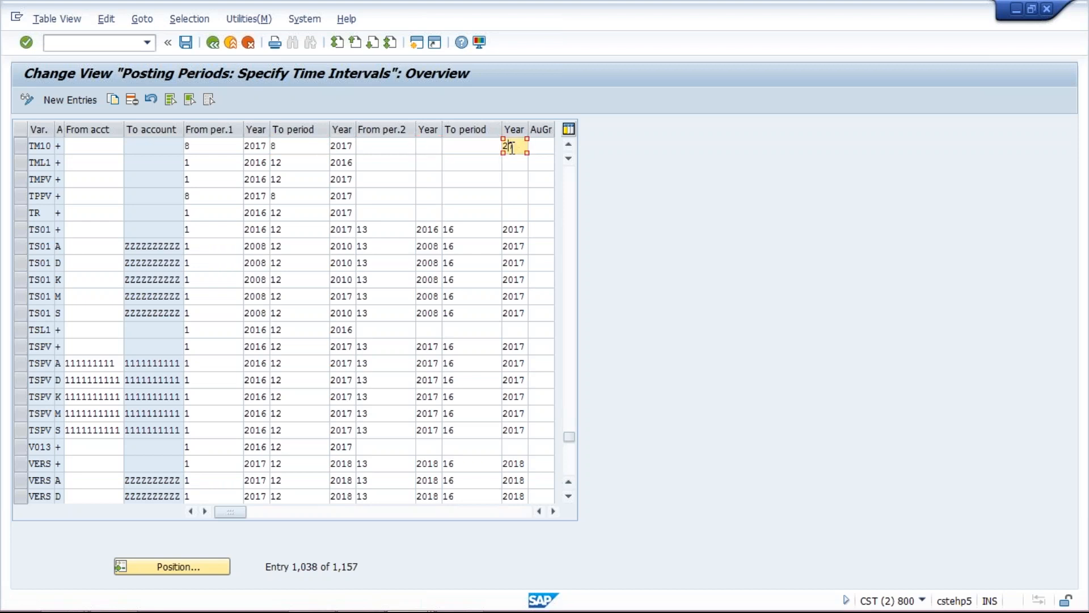
key("BackSpace")
Save variant TM10's posting periods under the TATA MOTOR customizing request
left_click(218, 148)
left_click(297, 146)
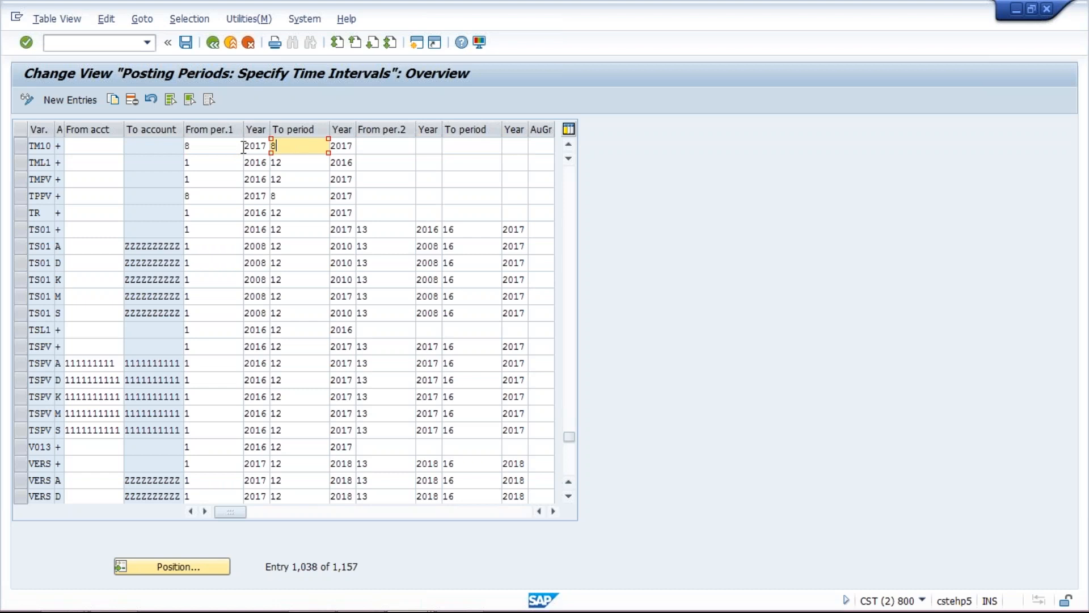
left_click(186, 44)
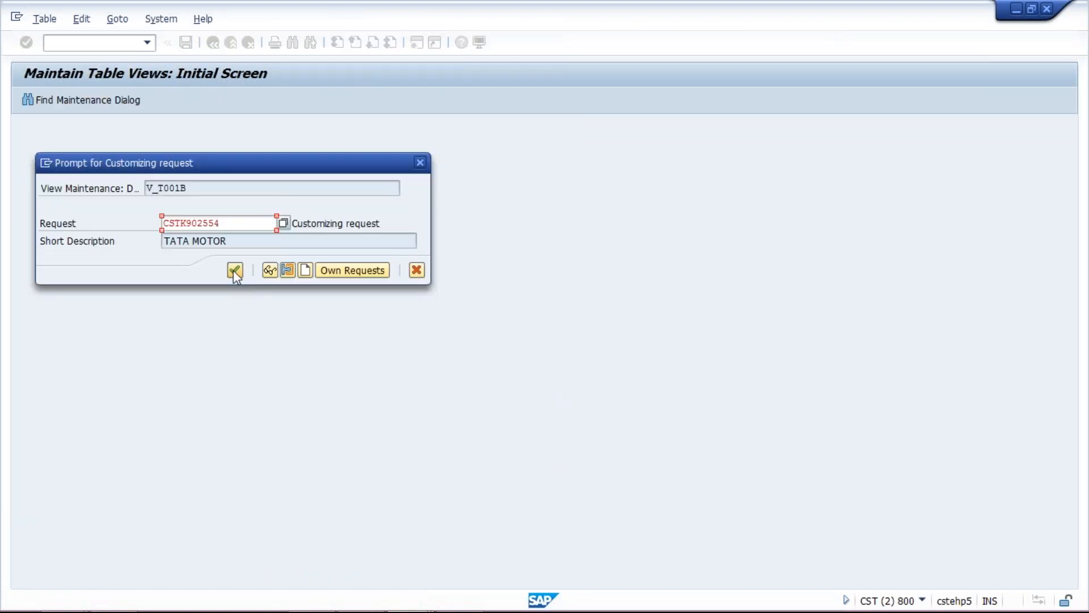
left_click(235, 270)
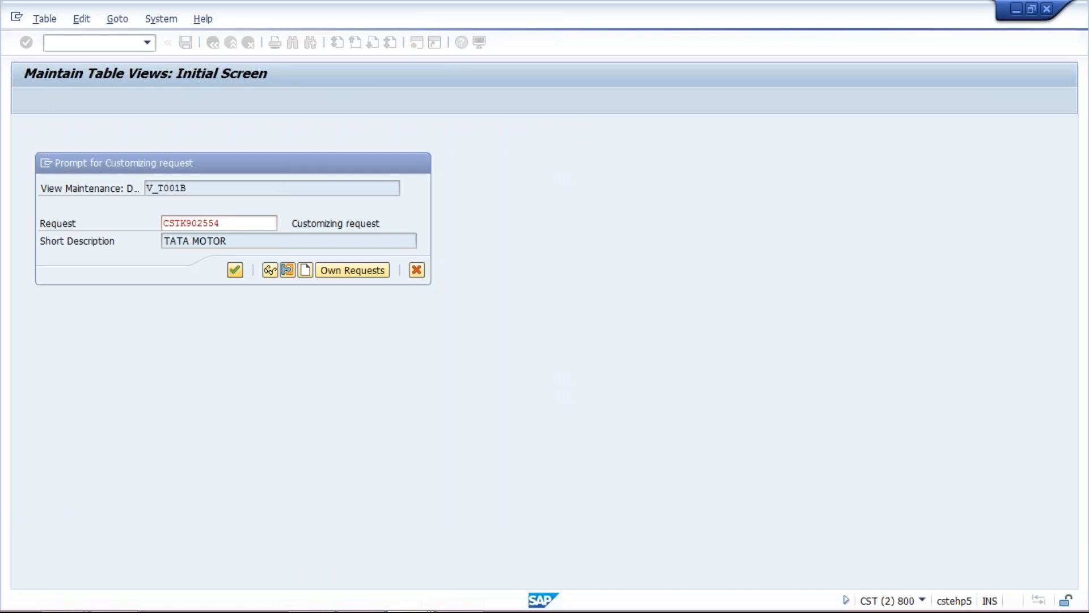
Set variant TM10's first interval to run from period 7 to period 7, and save
left_click(210, 146)
key("BackSpace")
type("7")
left_click(283, 149)
key("BackSpace")
type("4")
key("BackSpace")
type("7")
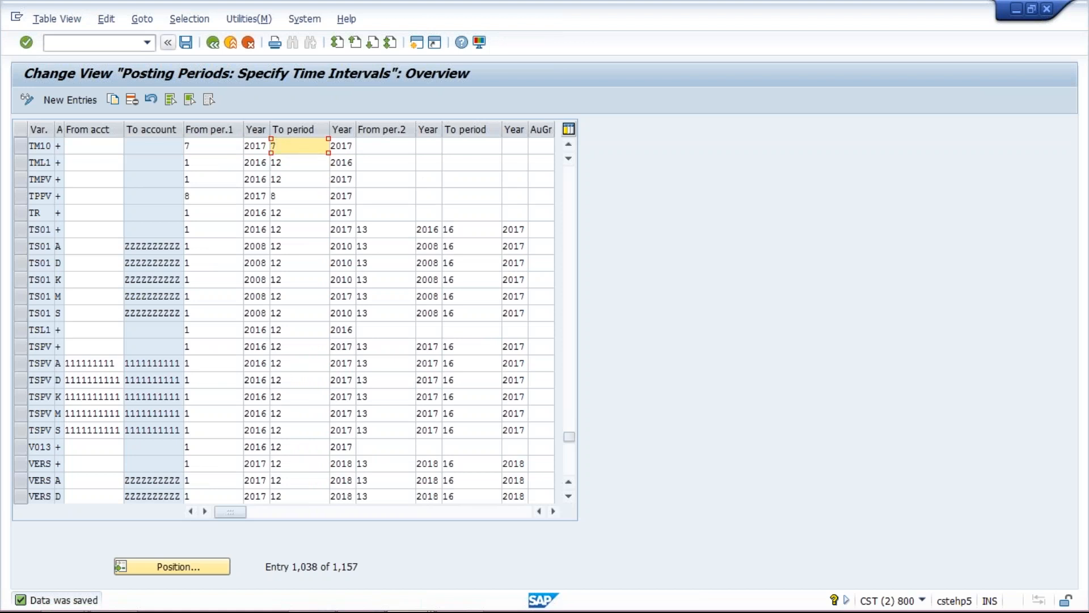
left_click(186, 42)
Switch to the G/L account posting session and restart the transaction with /NF-02
left_click(417, 605)
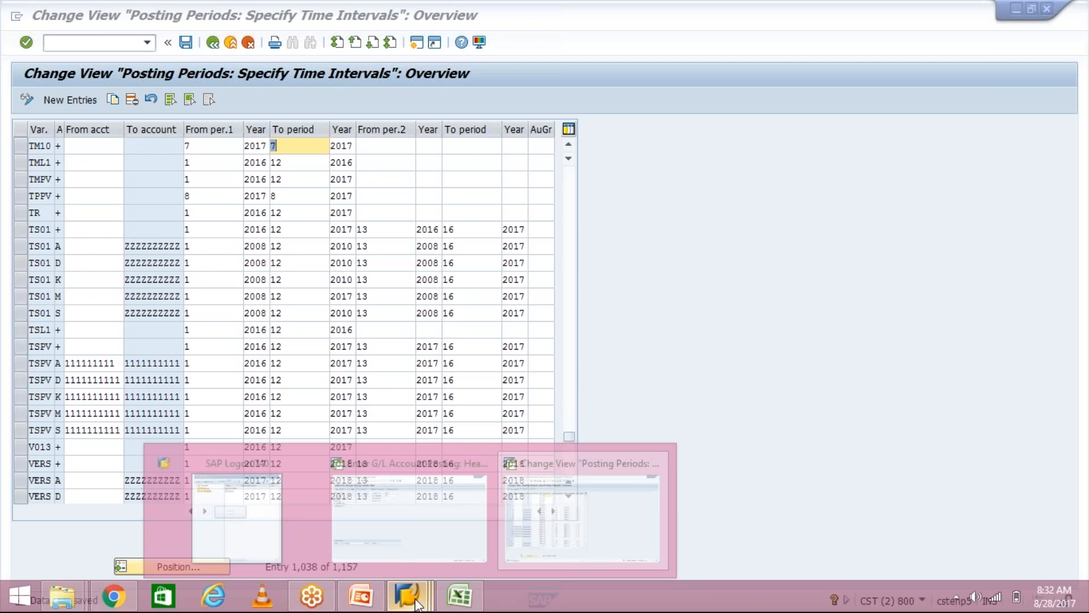
left_click(398, 514)
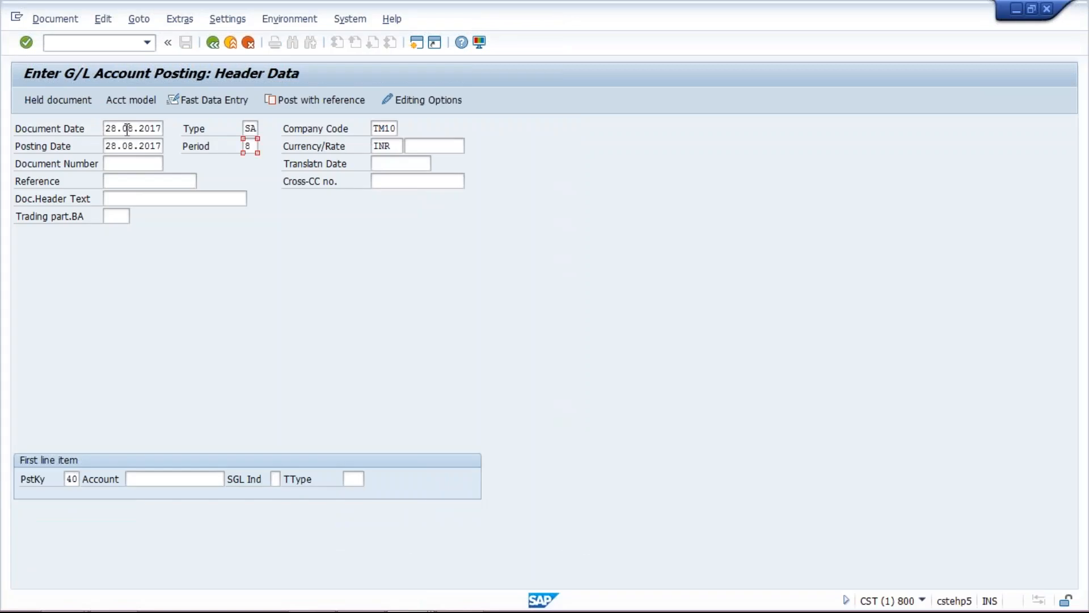
left_click(146, 43)
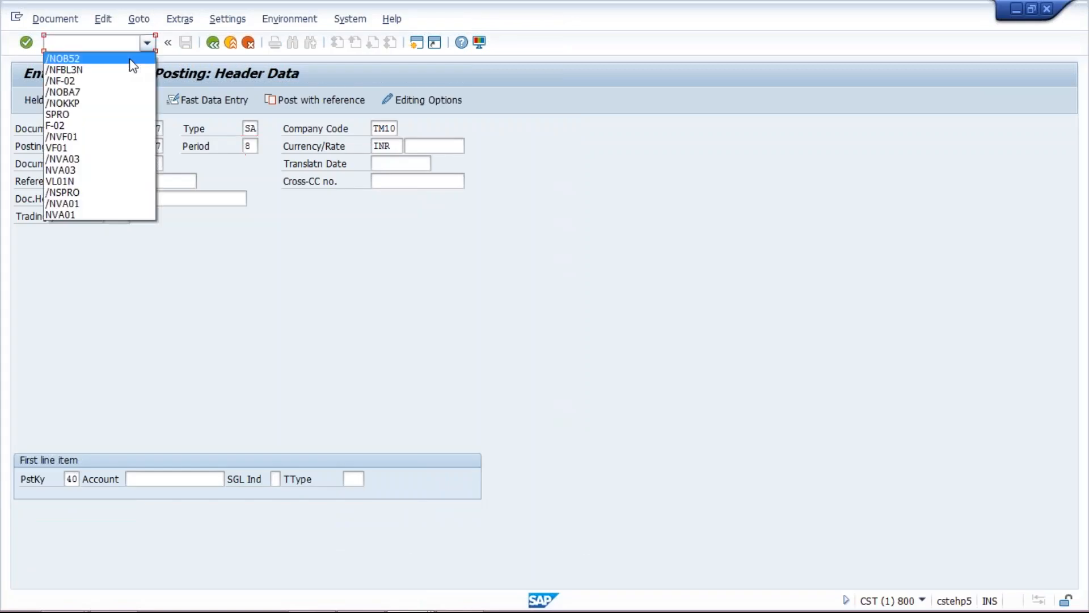
left_click(127, 84)
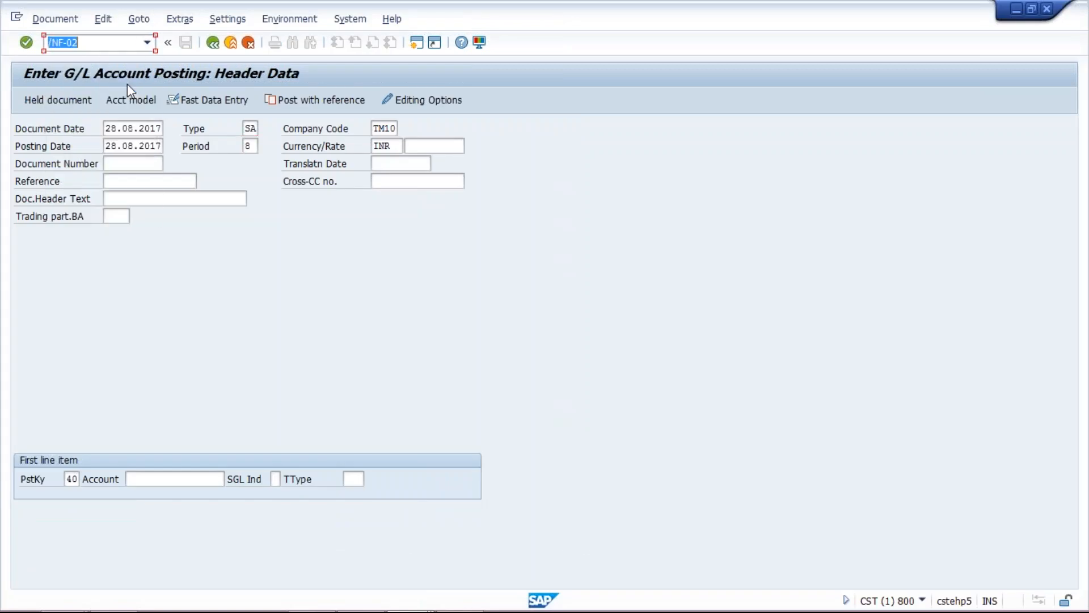
key("Return")
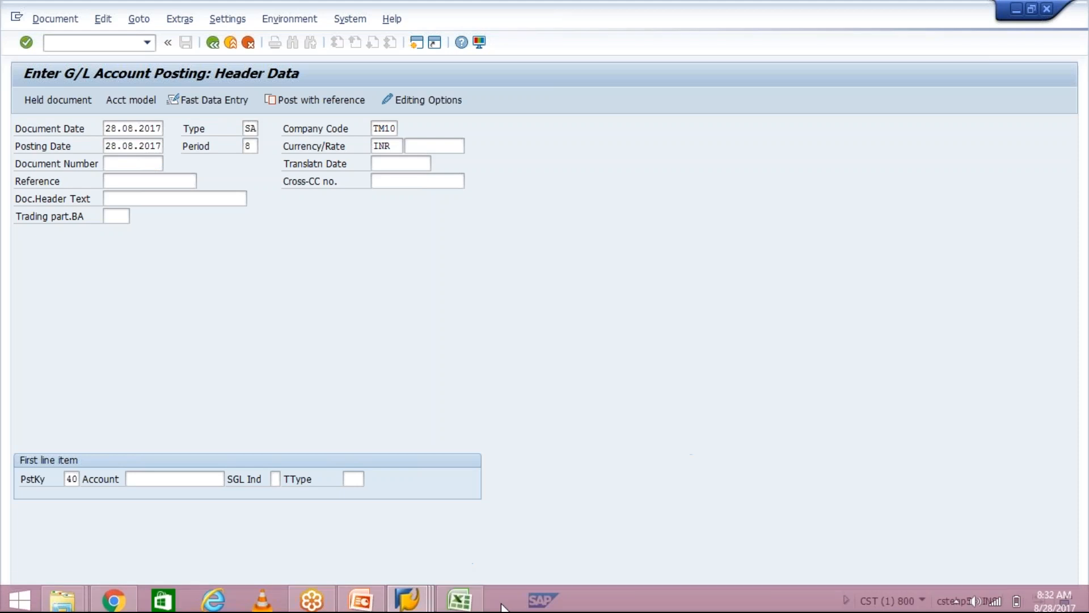
Check variant TM10's first posting interval in the posting periods session, and return to the G/L account posting session
mouse_move(428, 597)
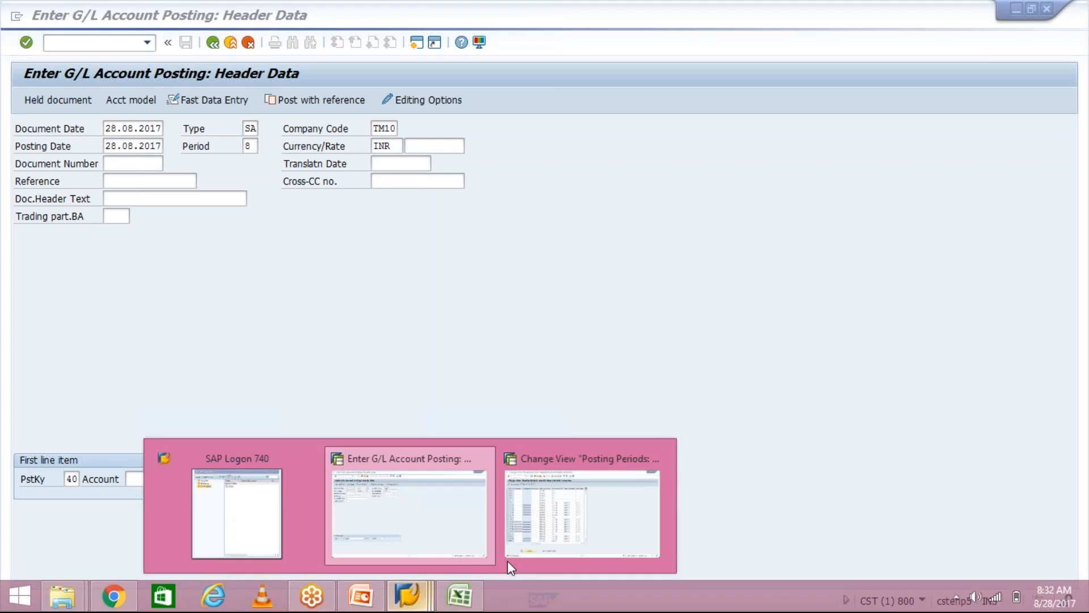
mouse_move(549, 545)
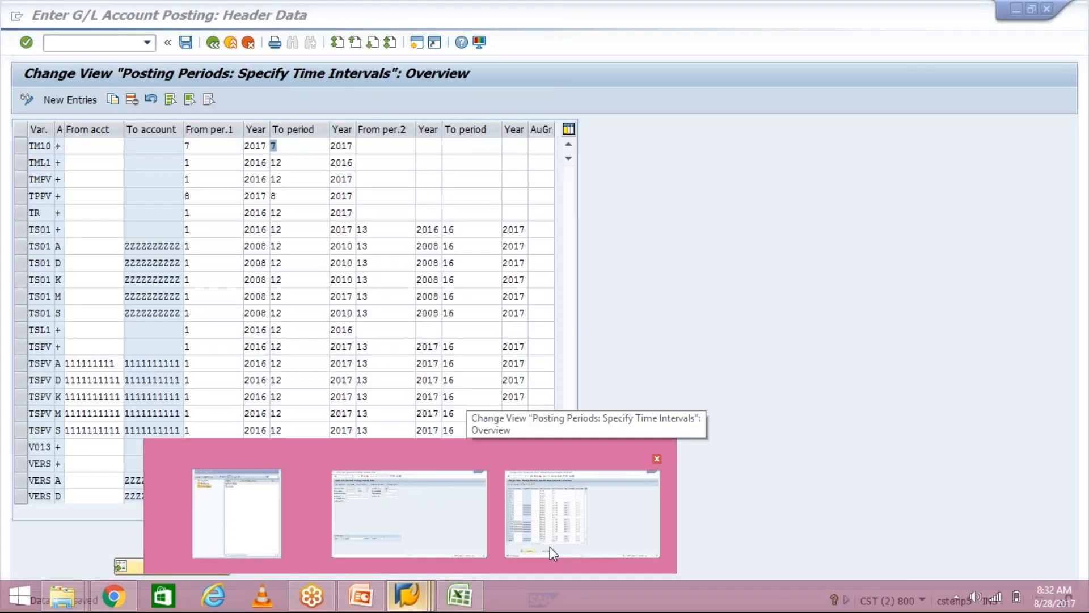
left_click(550, 546)
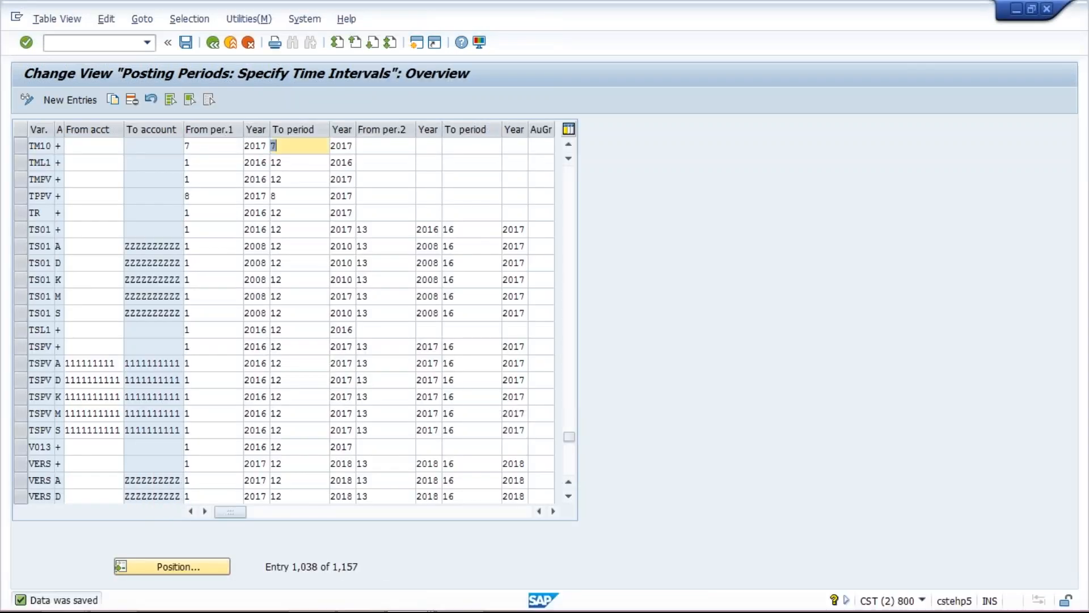
left_click(292, 147)
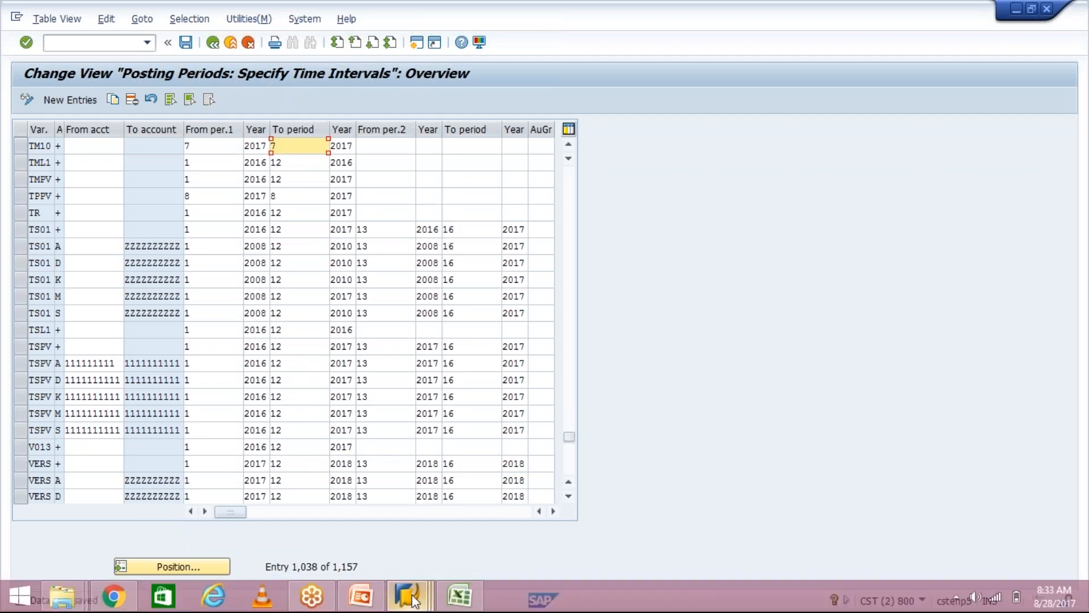
mouse_move(413, 601)
left_click(413, 505)
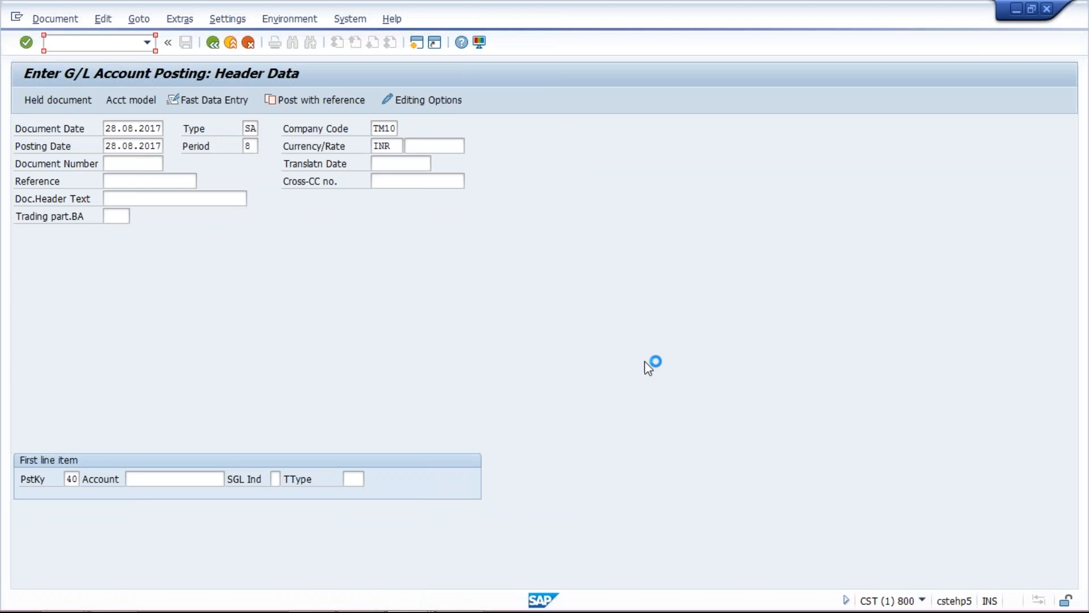
In a separate G/L posting session, enter document date 28.08.2017 and account 4000, try to continue, and check the posting date and period
key("alt+Tab")
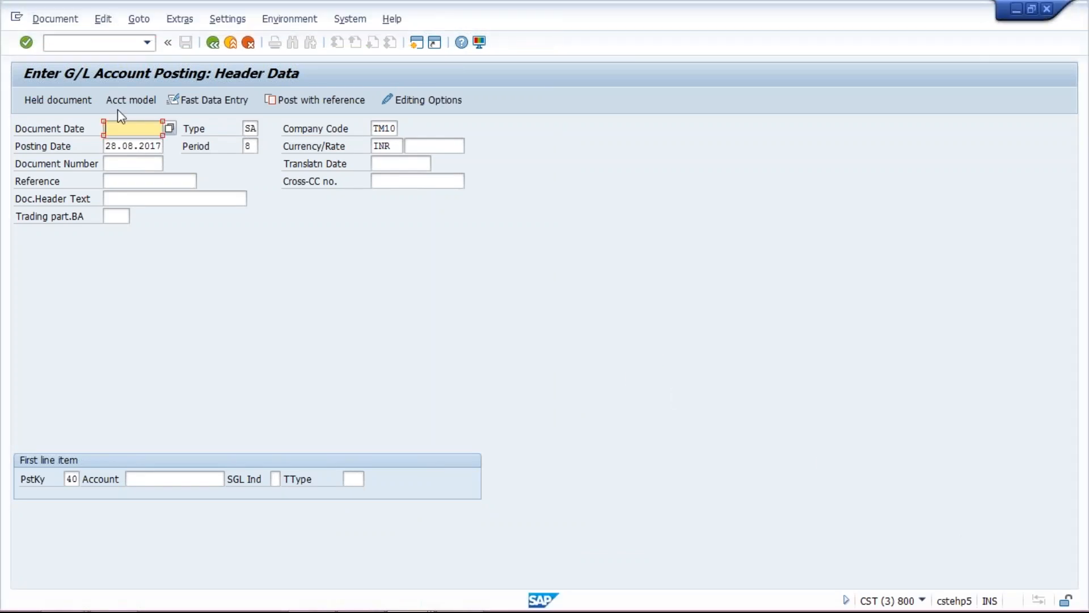
left_click(128, 128)
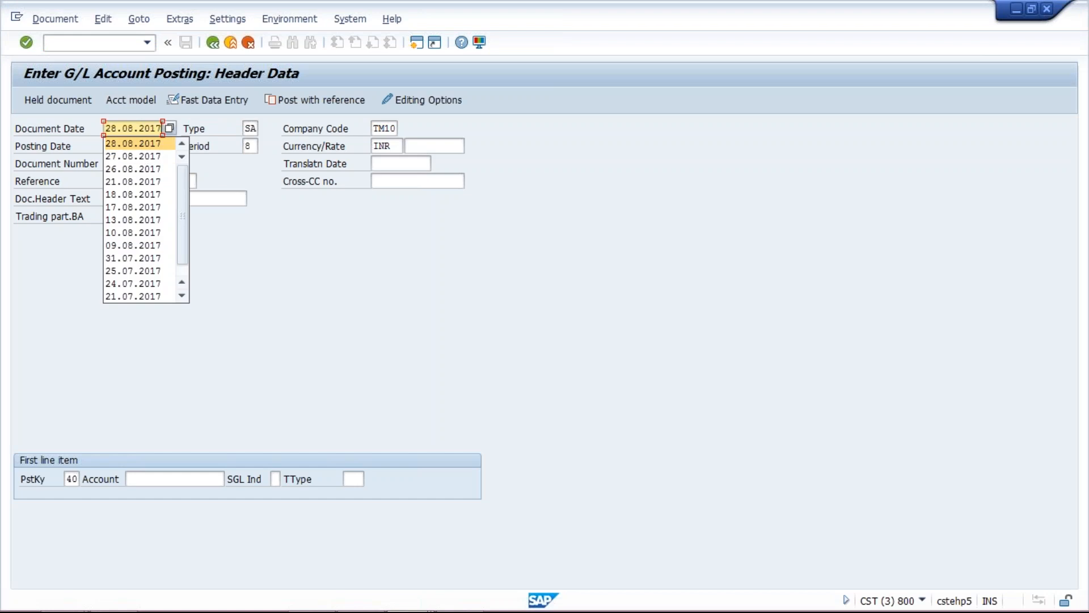
left_click(117, 143)
left_click(116, 146)
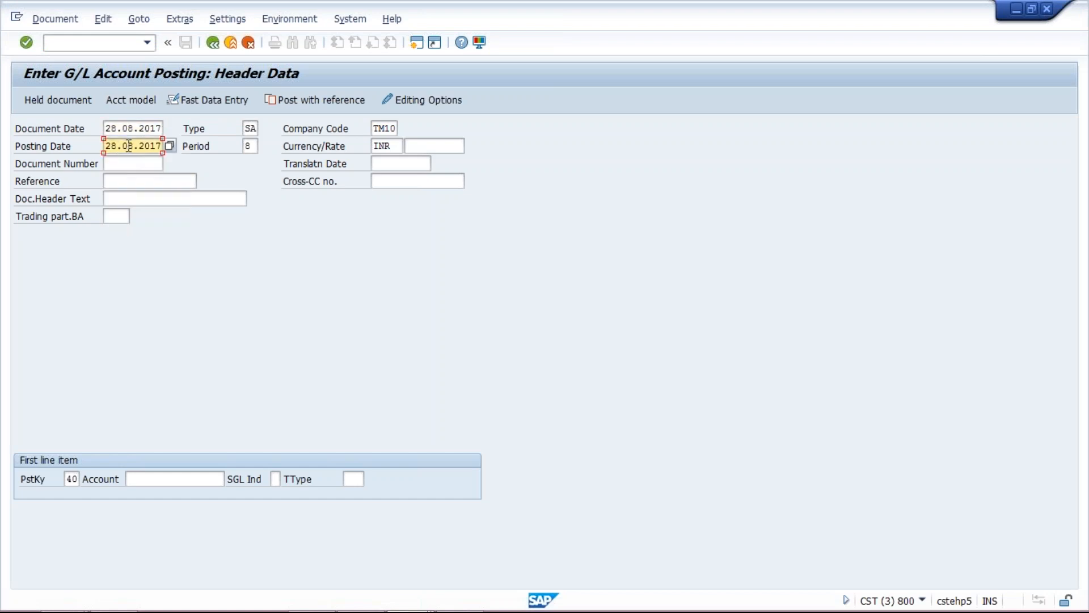
left_click(256, 146)
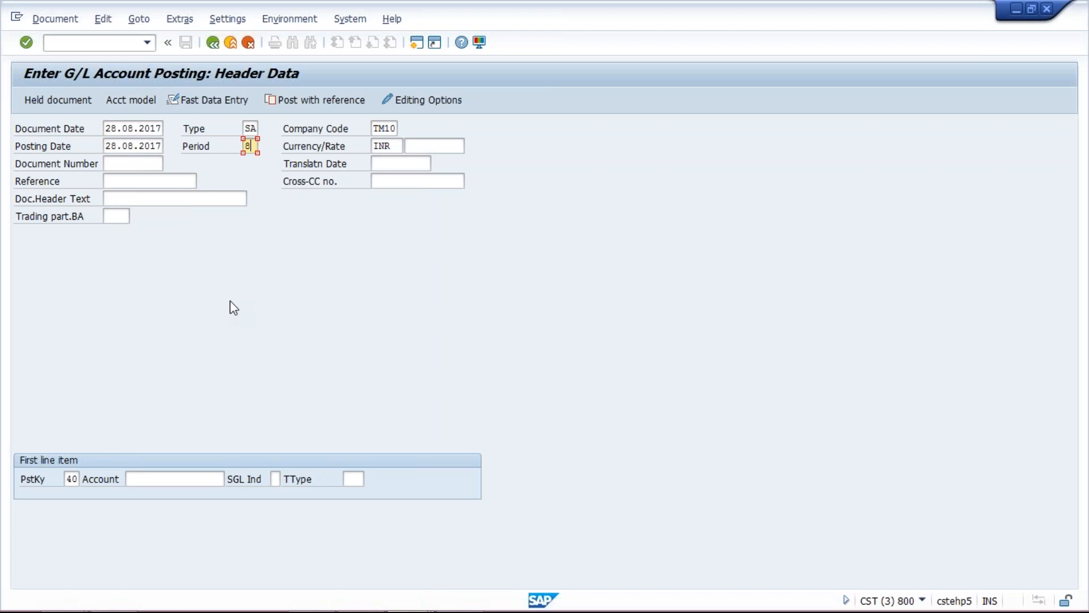
left_click(178, 478)
left_click(178, 495)
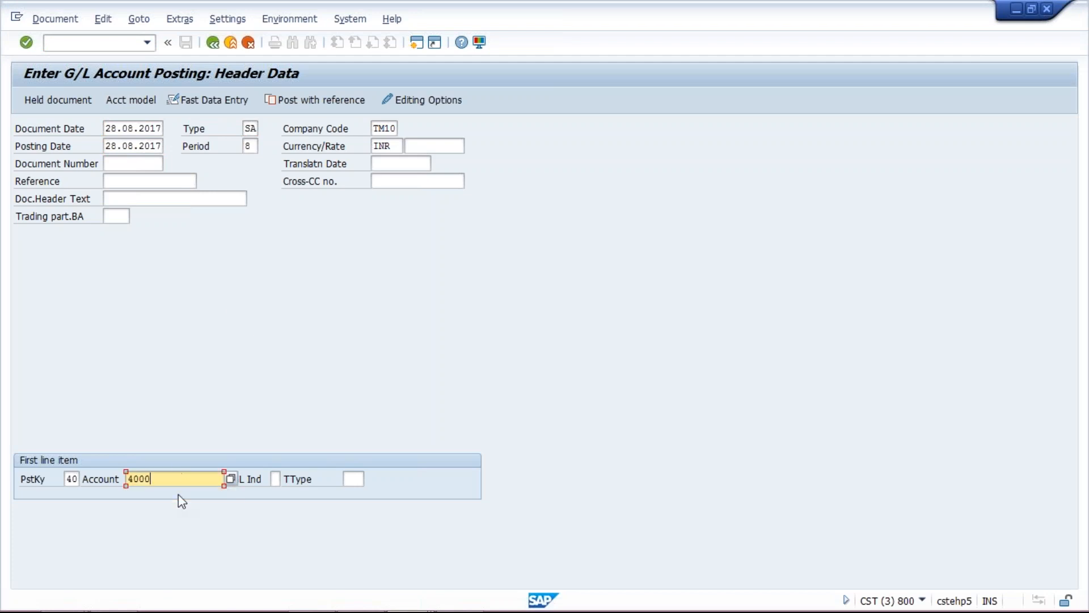
key("Return")
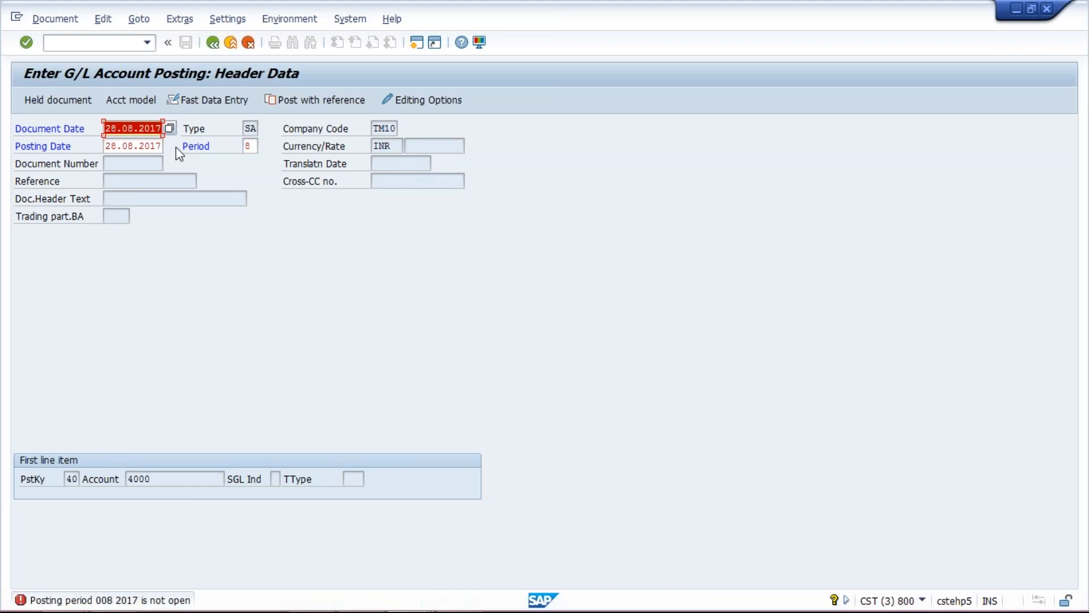
left_click(250, 147)
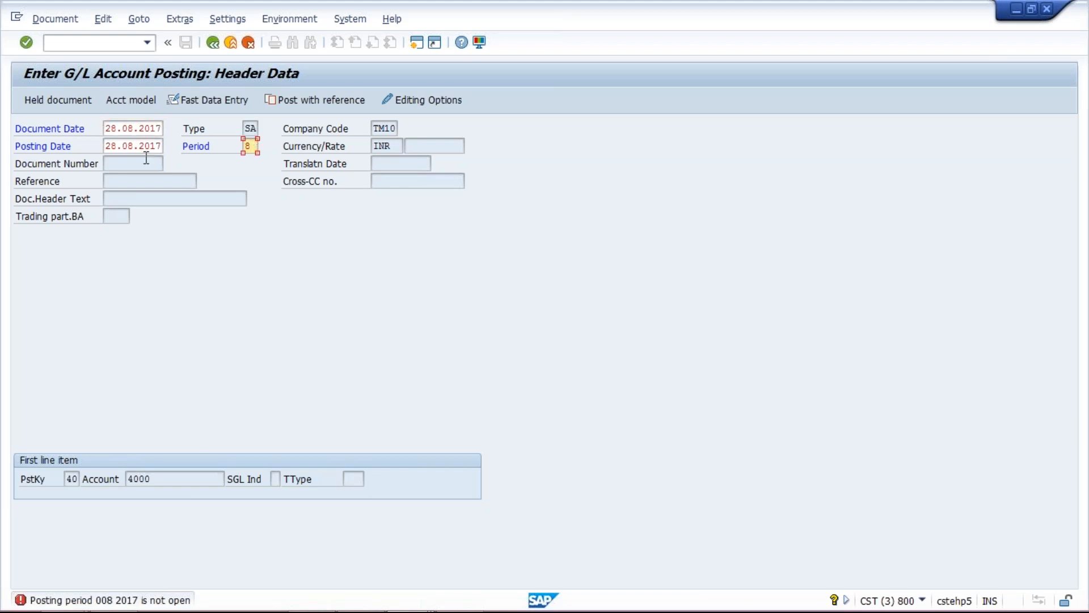
left_click(129, 149)
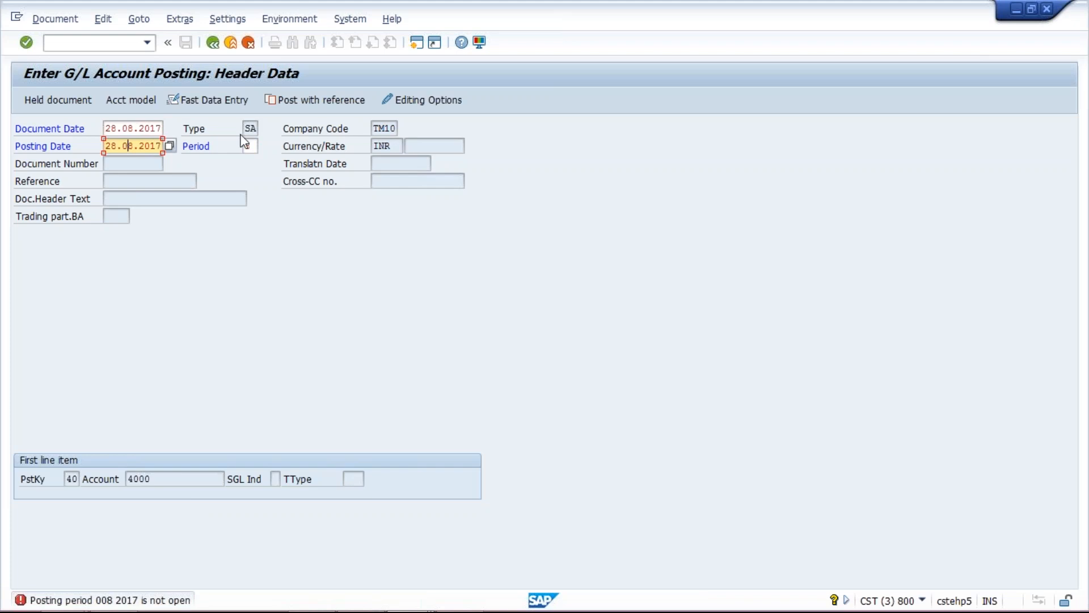
left_click(256, 148)
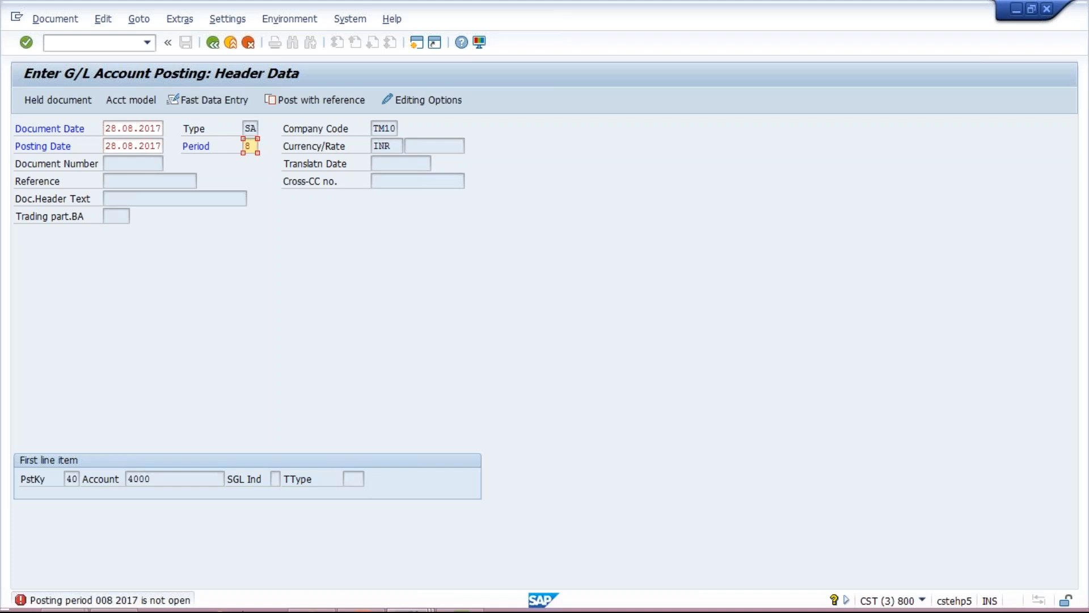
Set the to period of variant TM10's first posting interval to 8 in the posting periods table, and save
left_click(407, 597)
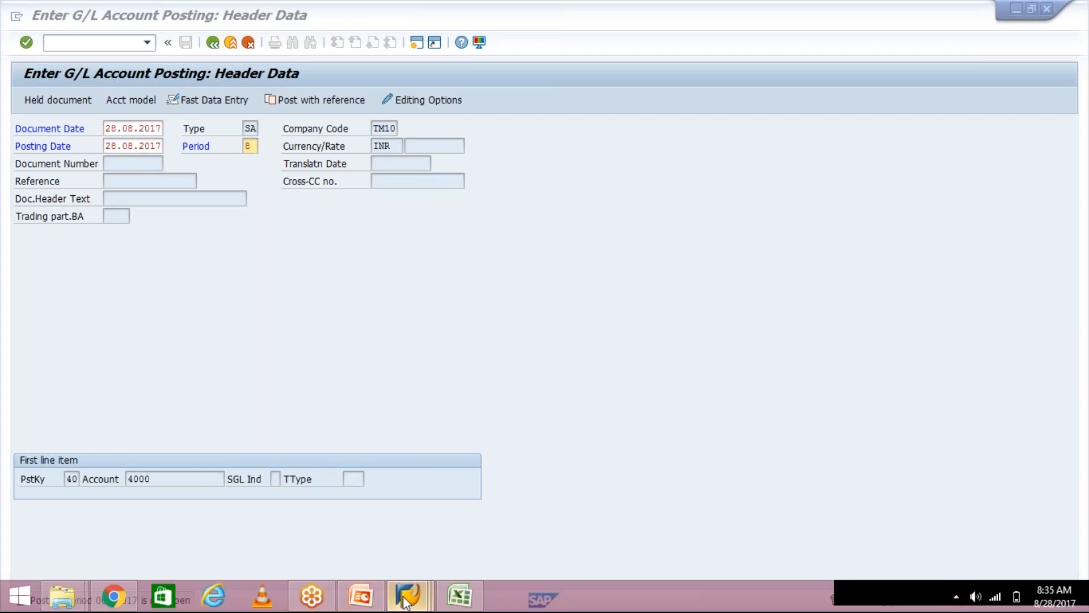
left_click(544, 521)
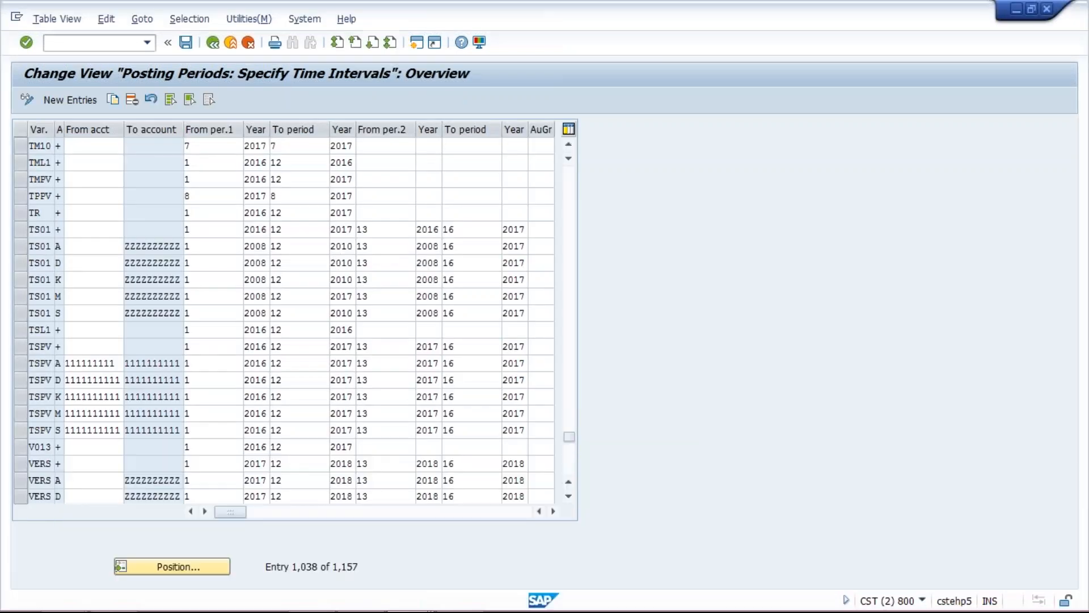
left_click(297, 146)
key("shift+Tab")
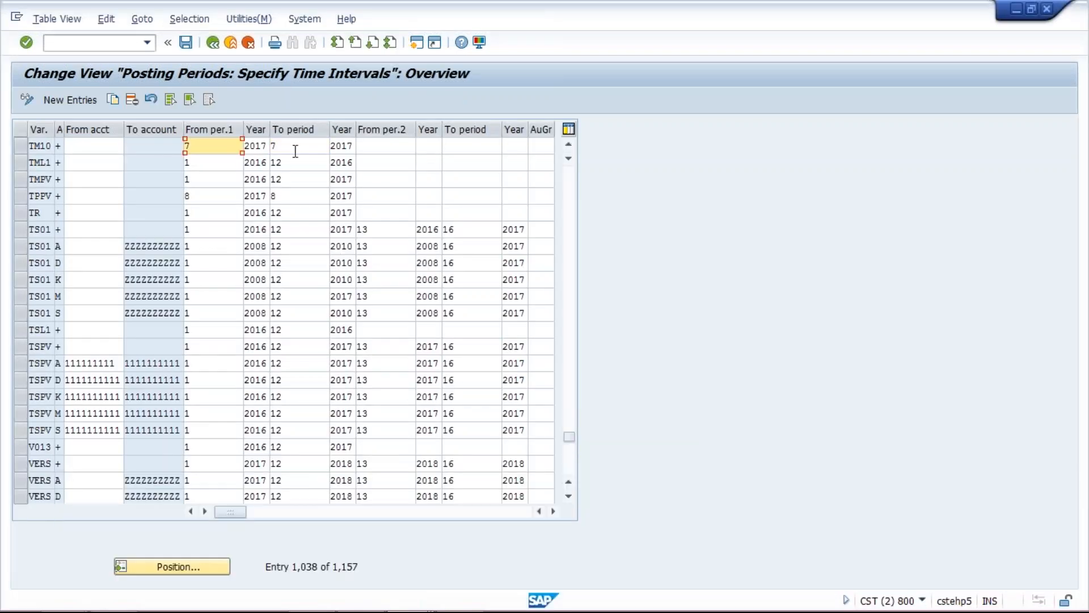
left_click(295, 149)
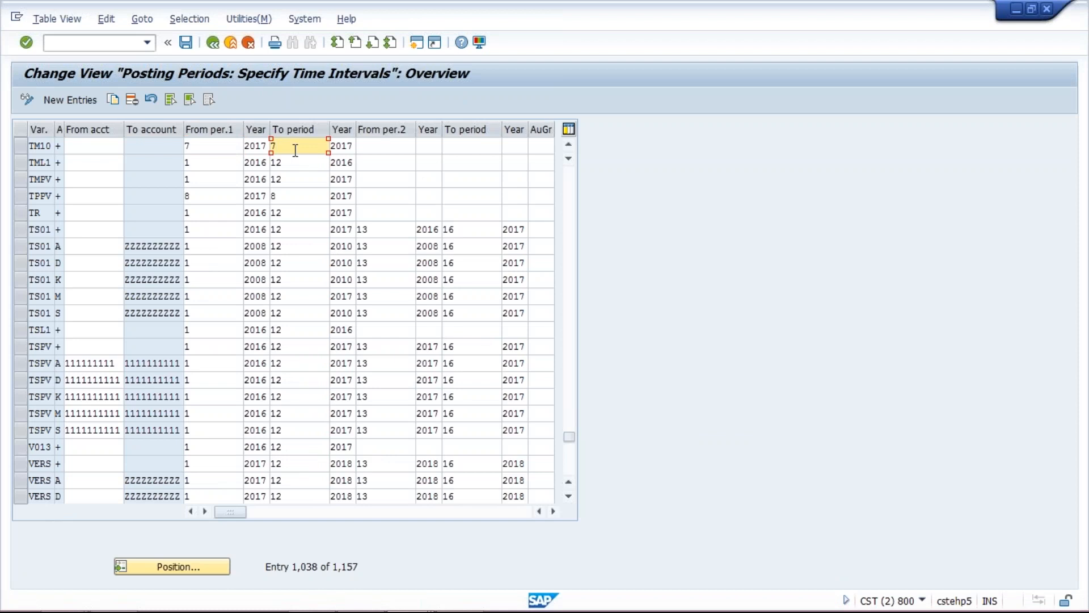
key("BackSpace")
type("8")
left_click(215, 148)
left_click(301, 146)
left_click(187, 43)
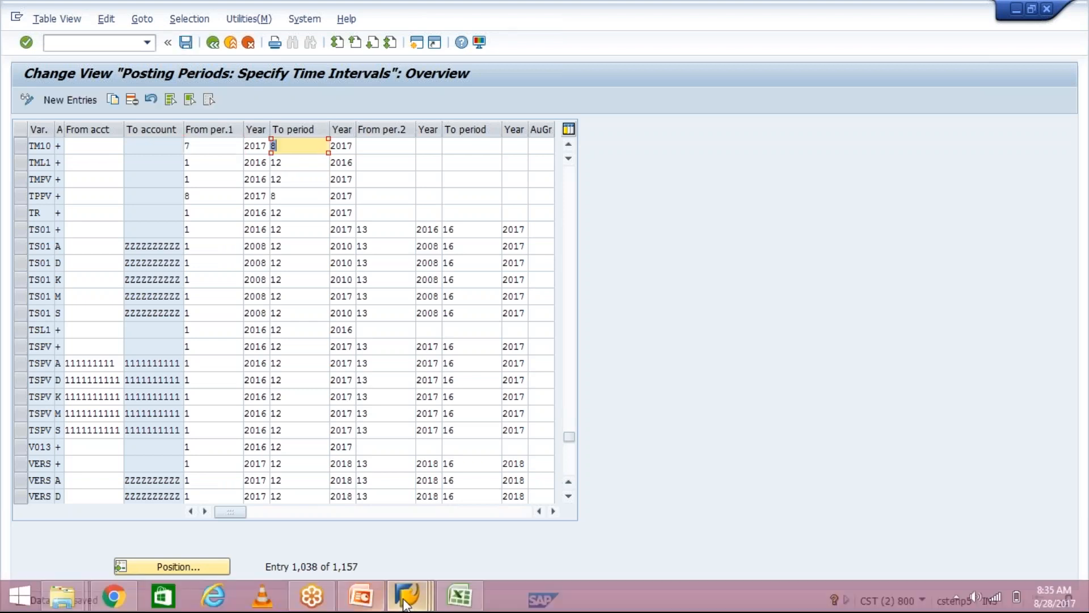
Return to the G/L posting dated 28.08.2017 and continue to the debit item for account 4000
left_click(406, 603)
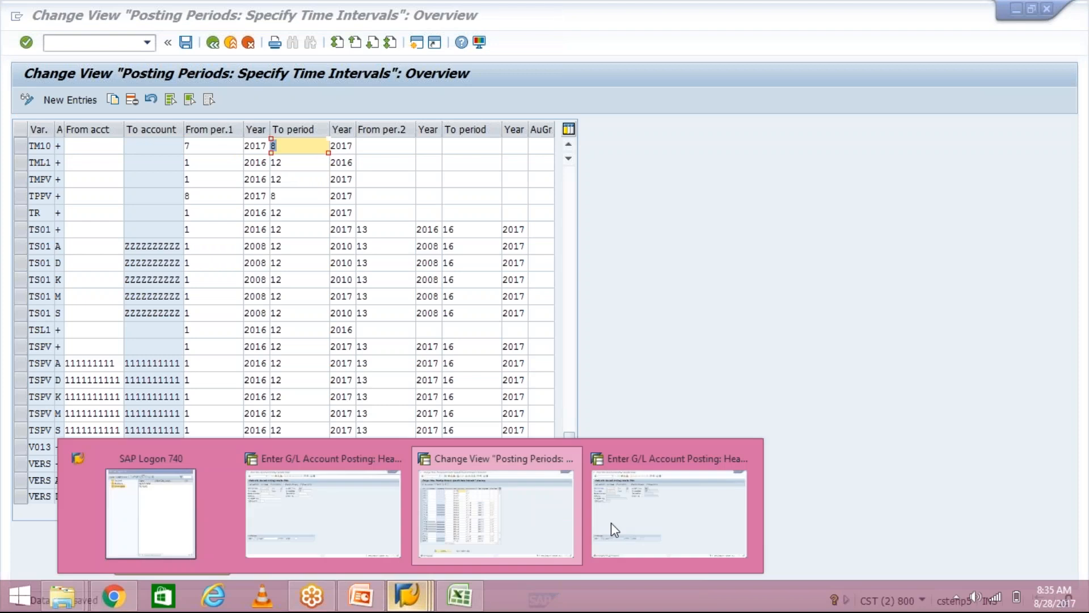
left_click(611, 523)
key("Return")
key("Return")
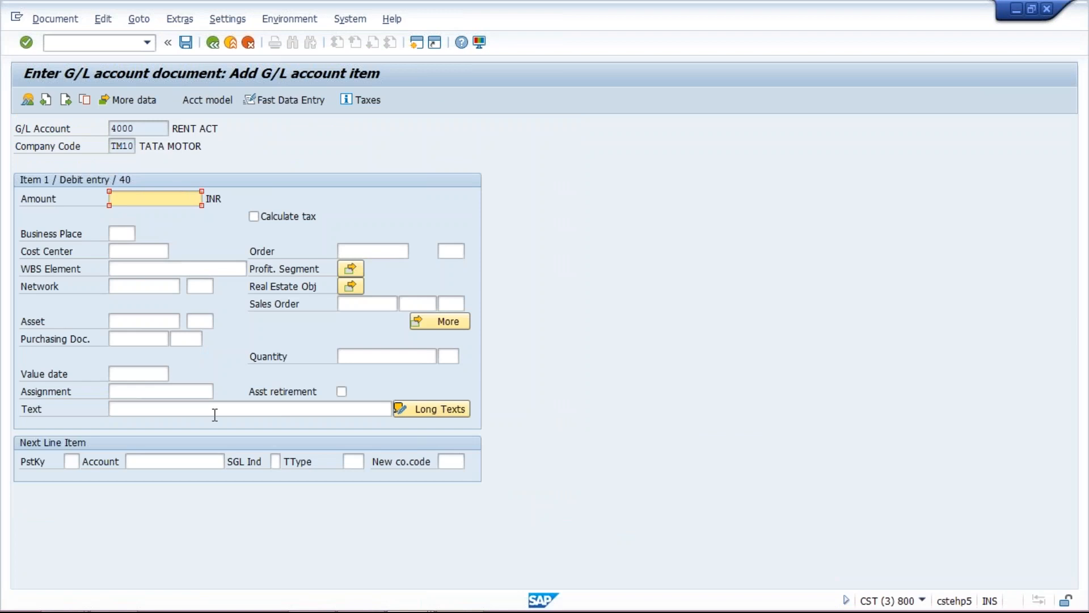
Review variant TM10's first posting interval in the posting periods table, and go back to the debit item for account 4000
mouse_move(413, 607)
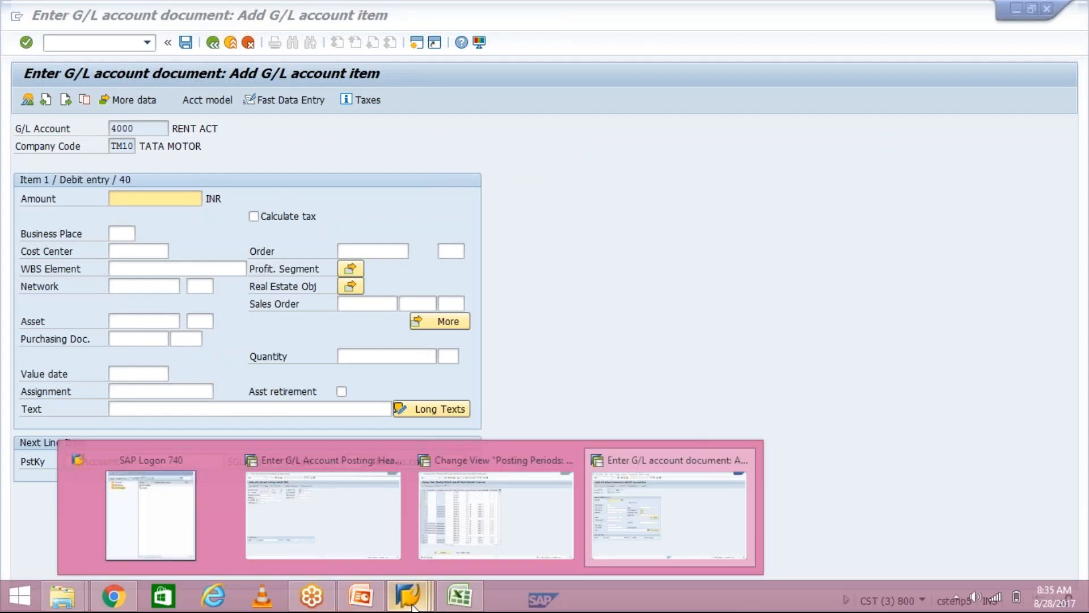
left_click(460, 505)
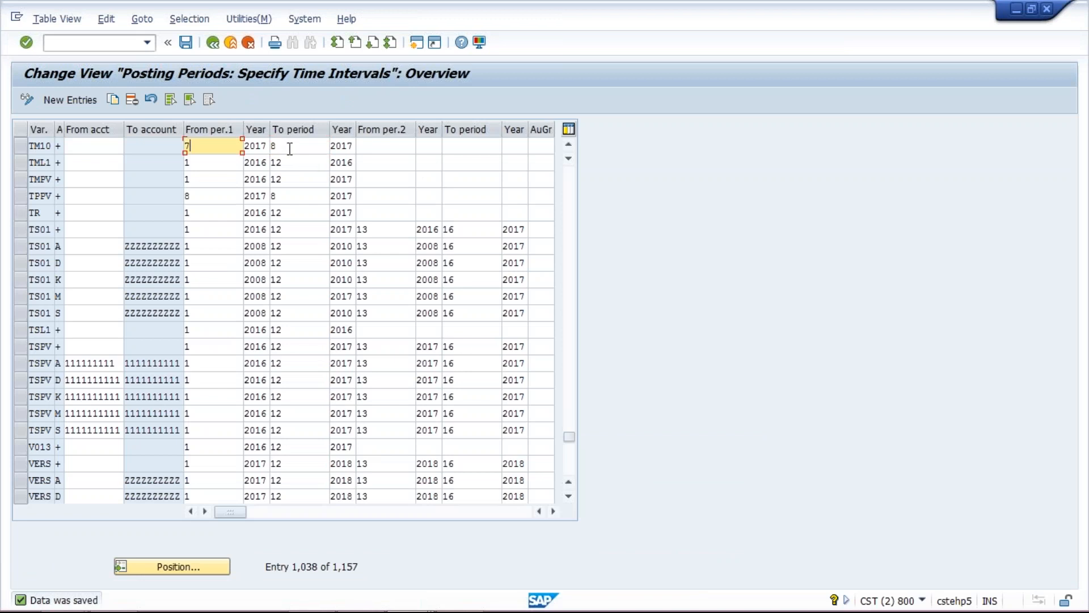
left_click(203, 146)
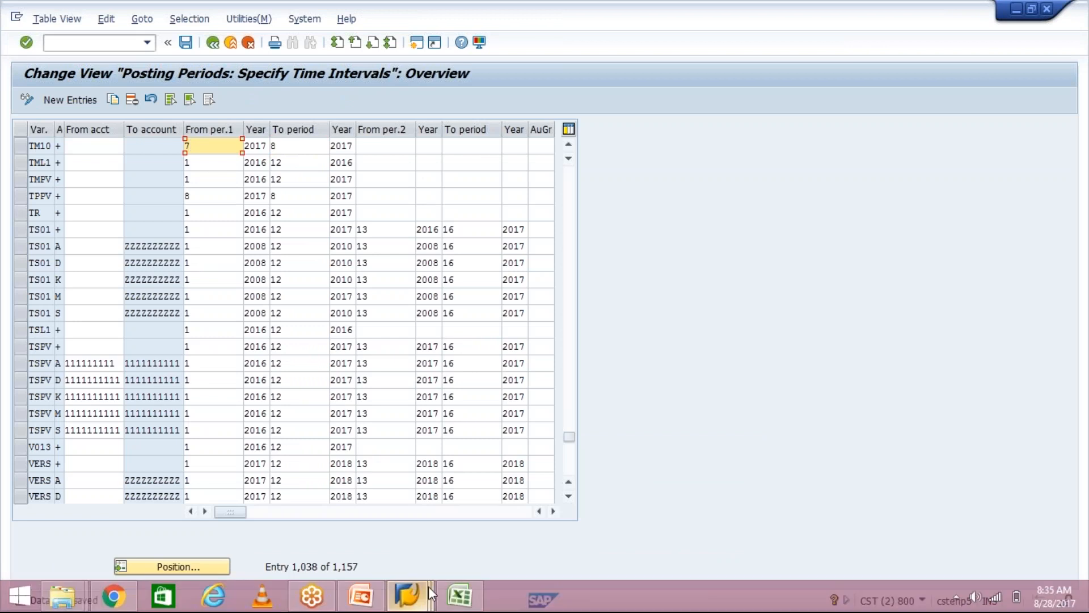
left_click(418, 597)
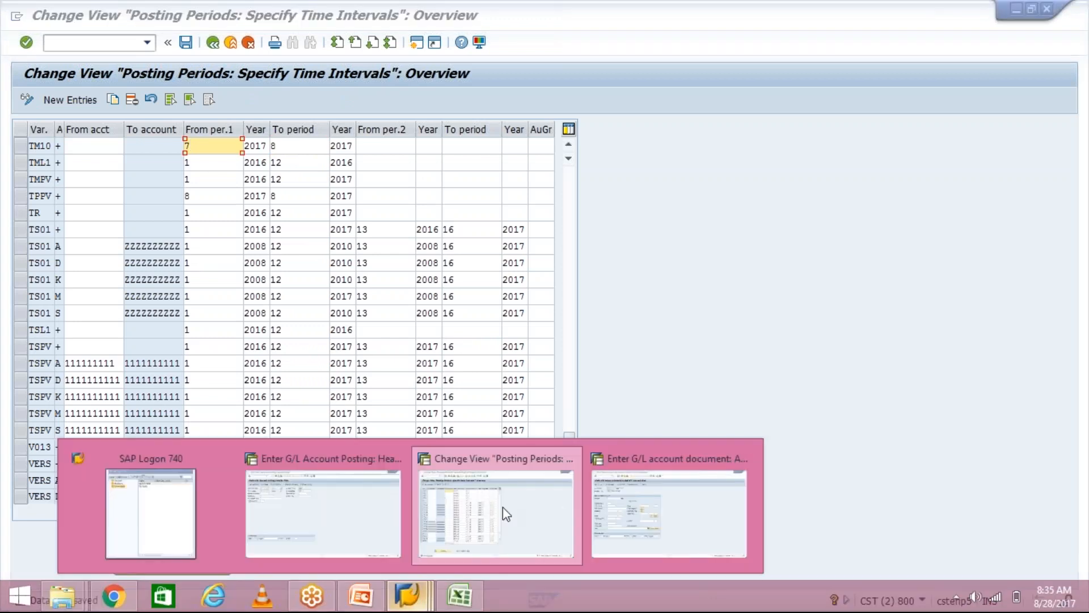
left_click(619, 510)
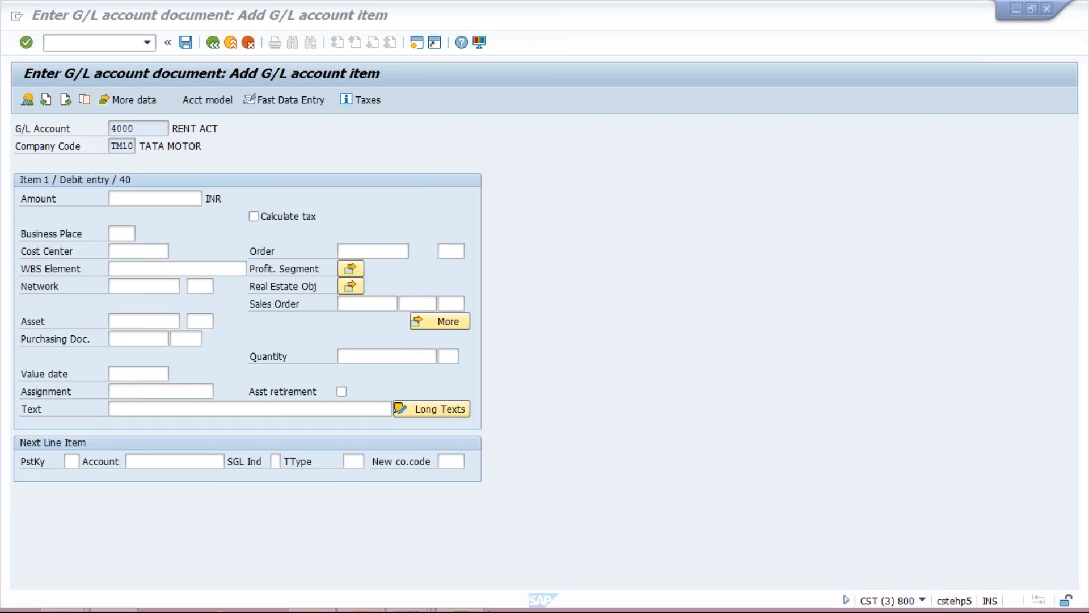
Return to the posting periods table and select the row of variant TM10
mouse_move(408, 588)
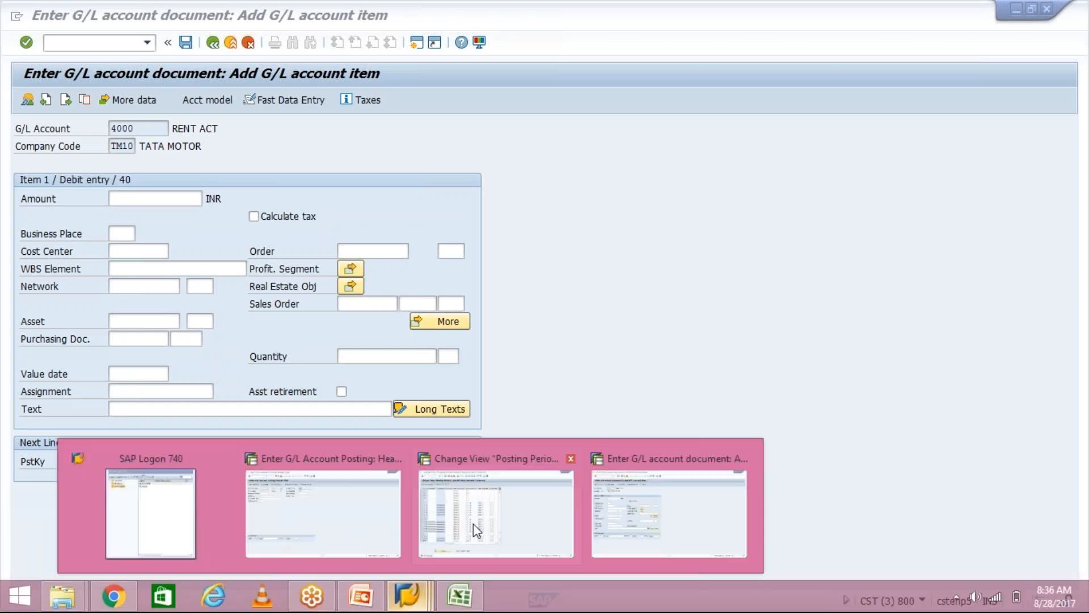
left_click(480, 527)
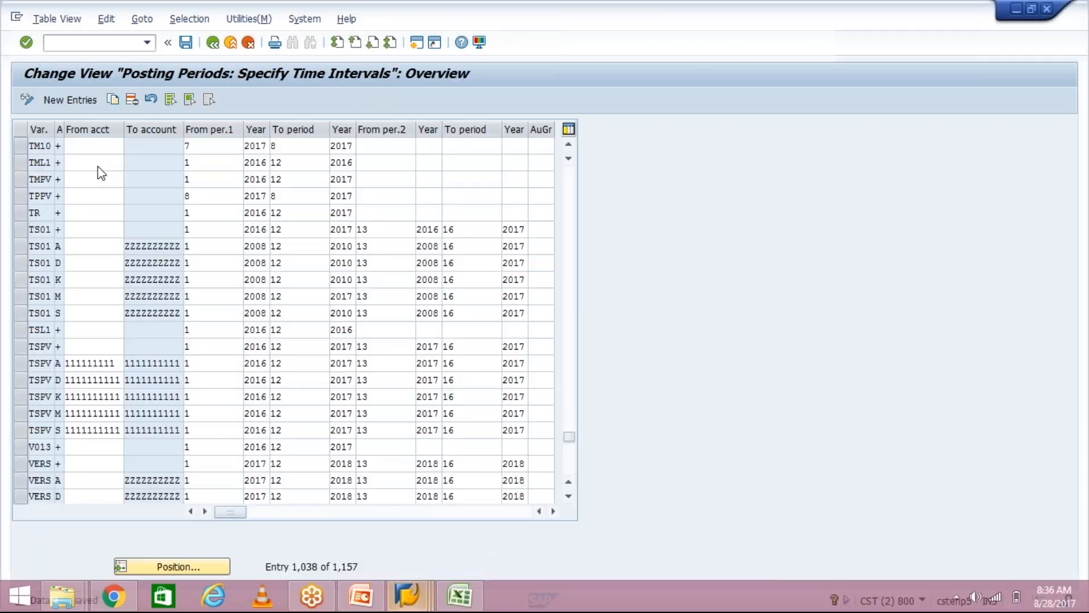
left_click(21, 145)
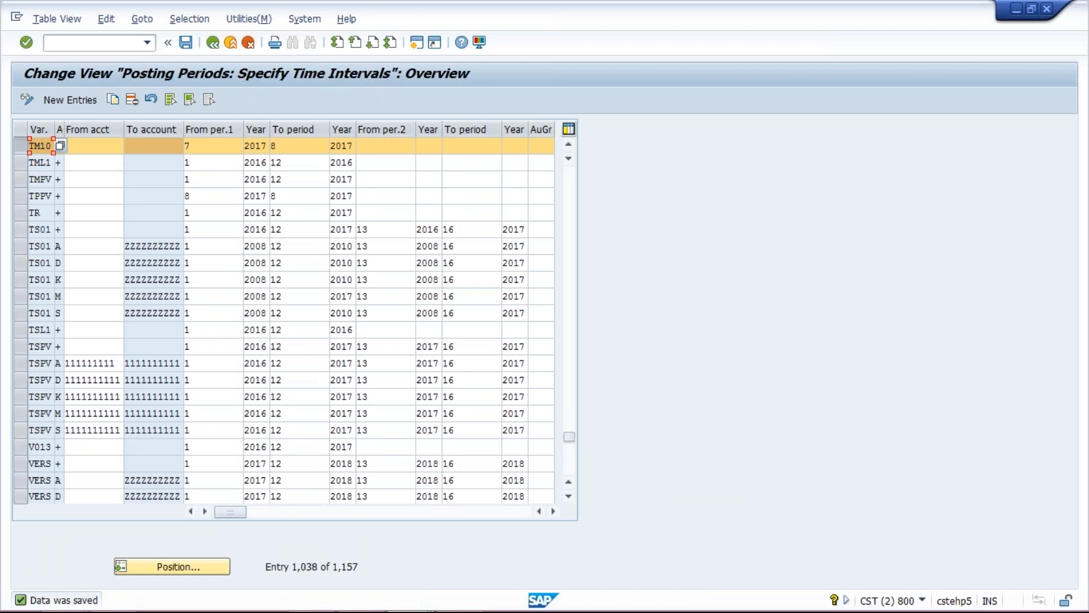
Try 7 as the to period of variant TM10's first interval and restore it to 8
left_click(302, 147)
key("BackSpace")
type("7")
key("BackSpace")
type("8")
left_click(218, 148)
left_click(300, 145)
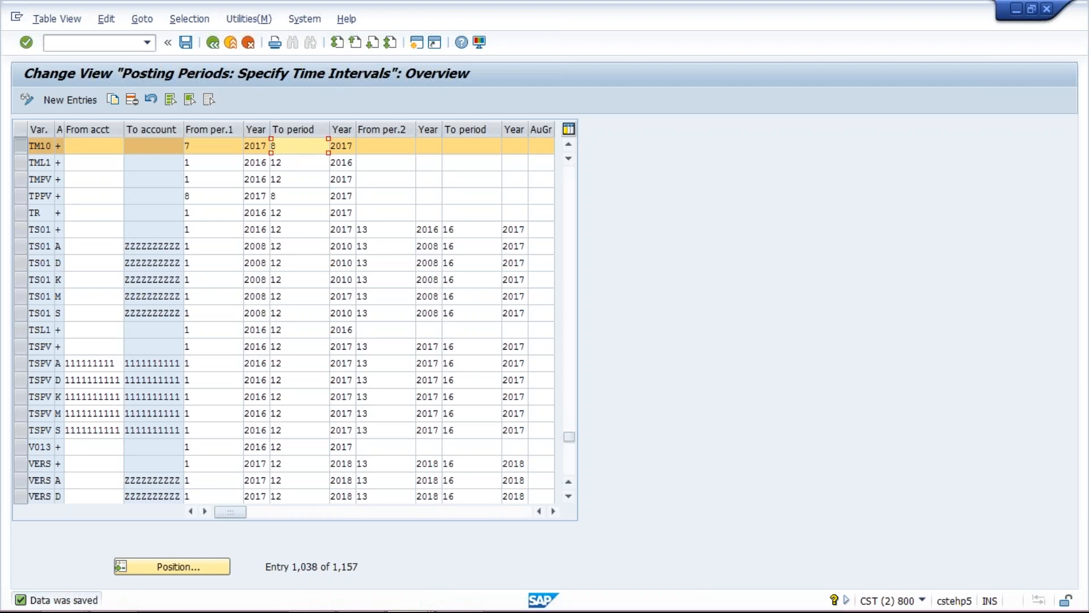
Save the posting periods table and go back to the debit item for account 4000
left_click(185, 44)
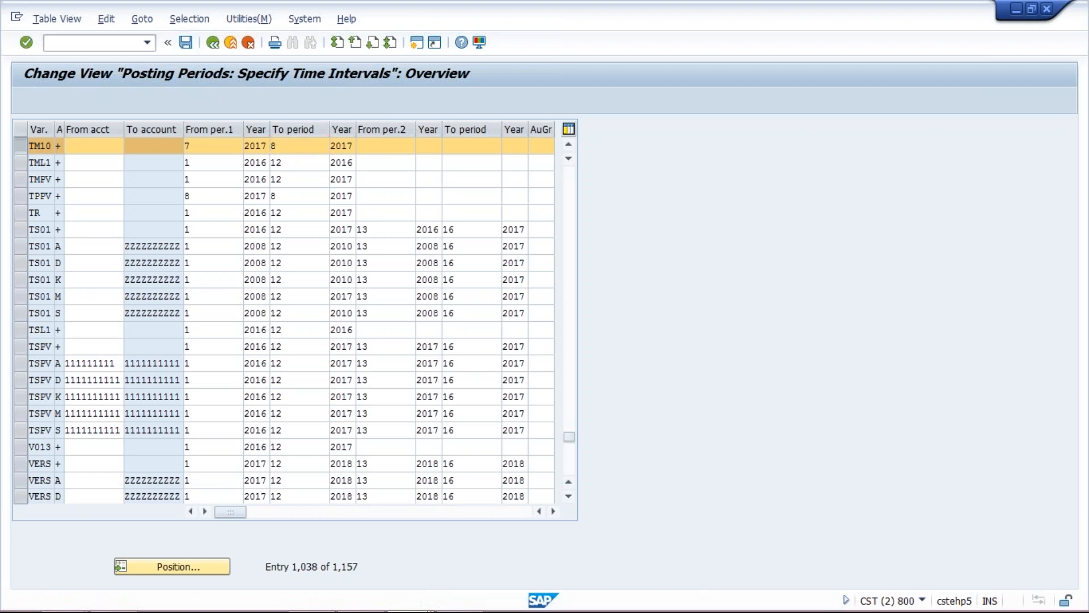
mouse_move(422, 610)
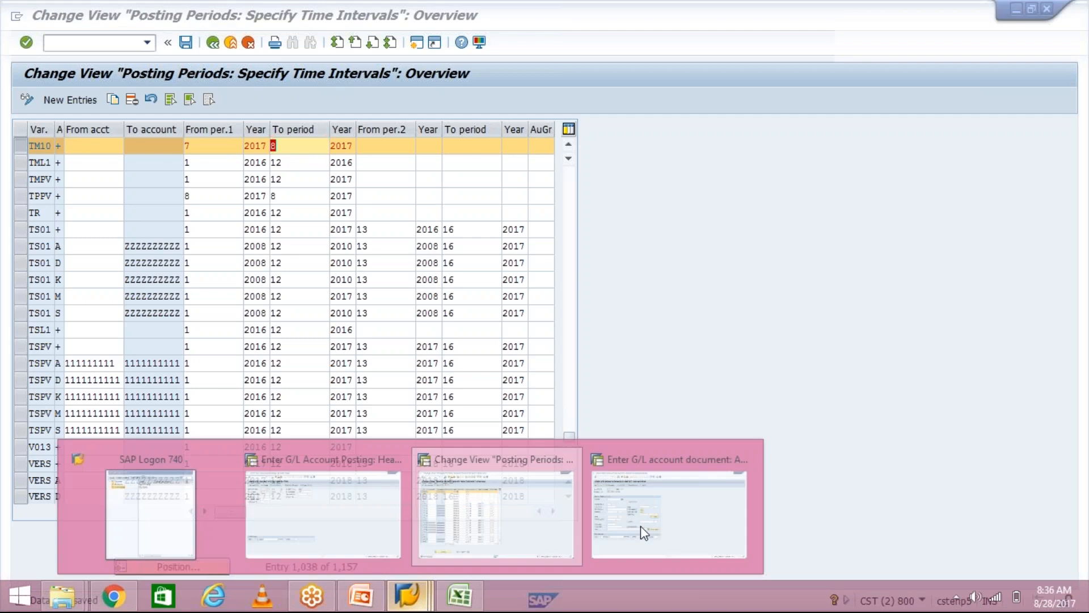
left_click(641, 525)
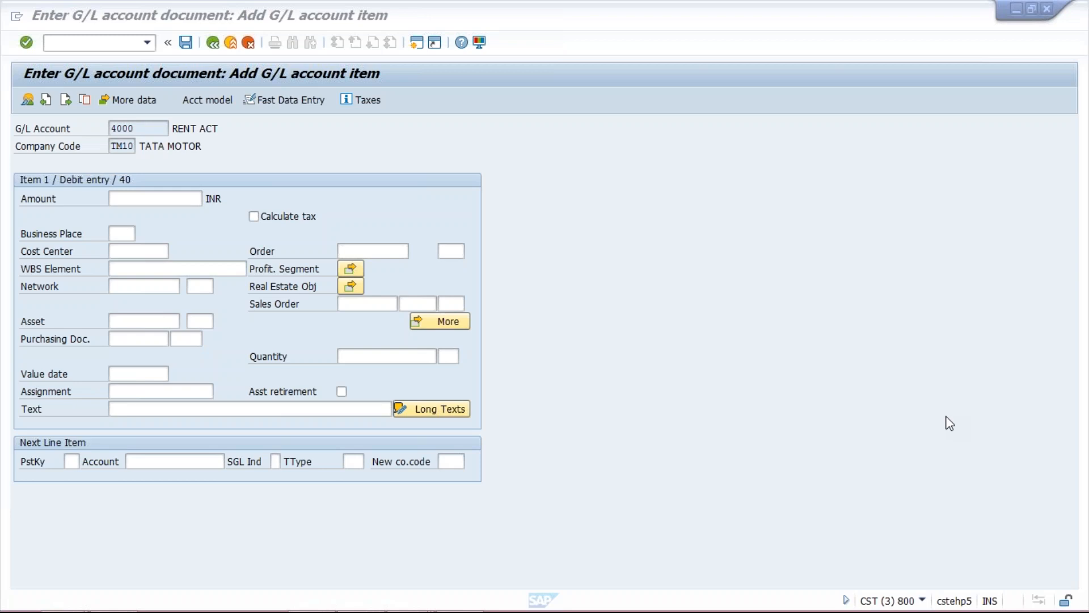
mouse_move(403, 607)
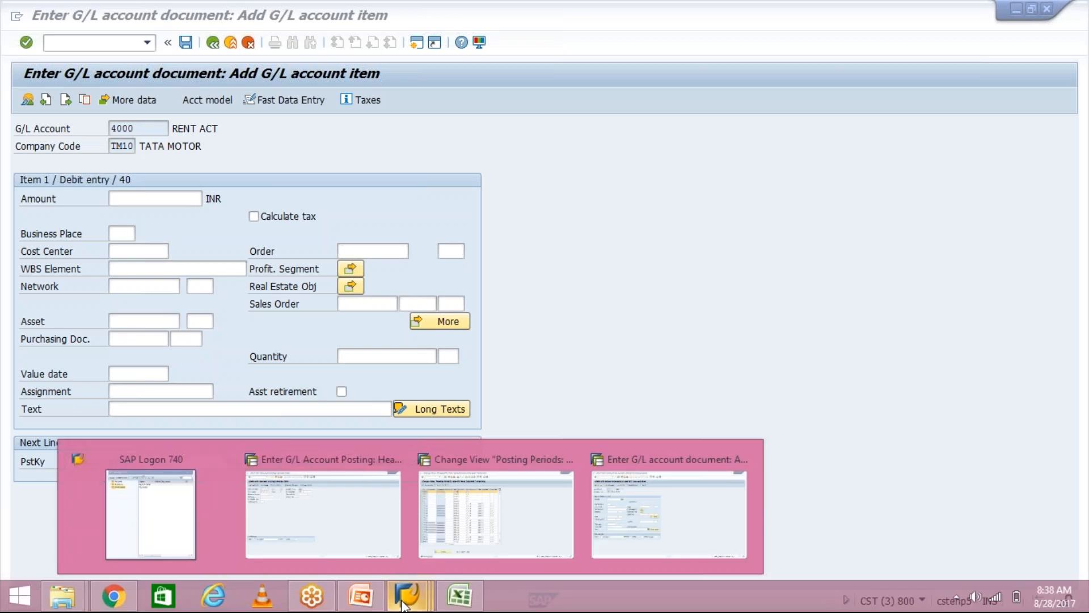
left_click(627, 528)
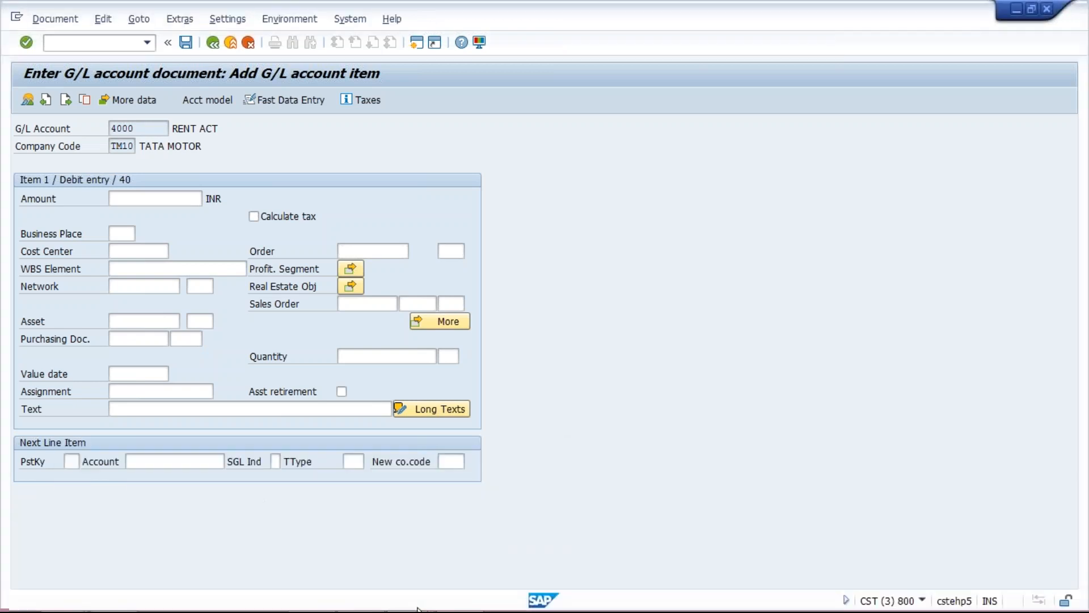
Set the to period of variant TM10's first interval to 9 in the posting periods table and save it
mouse_move(401, 600)
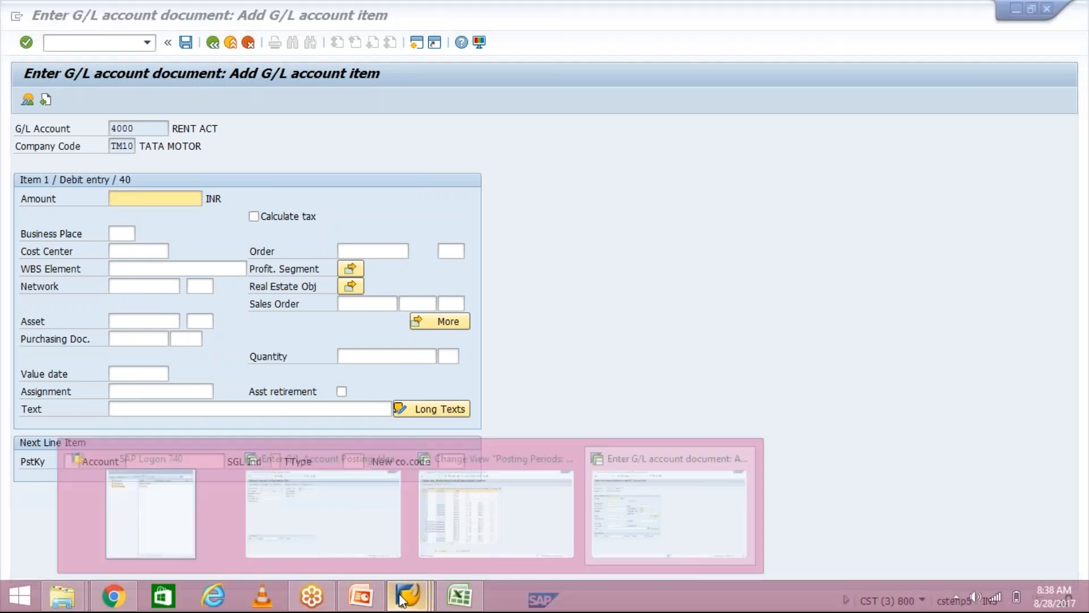
left_click(453, 513)
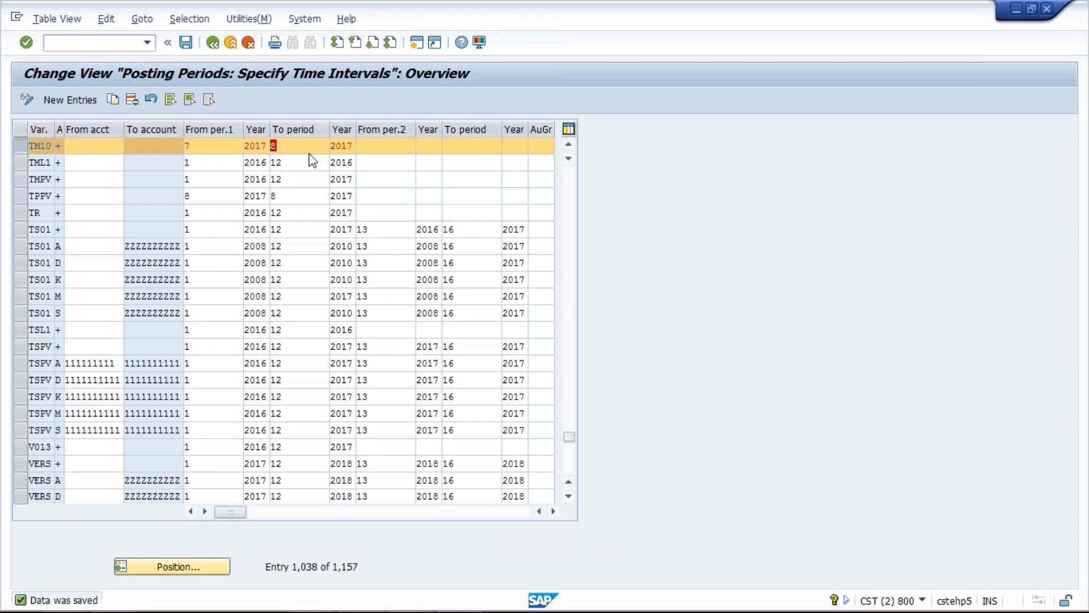
type("9")
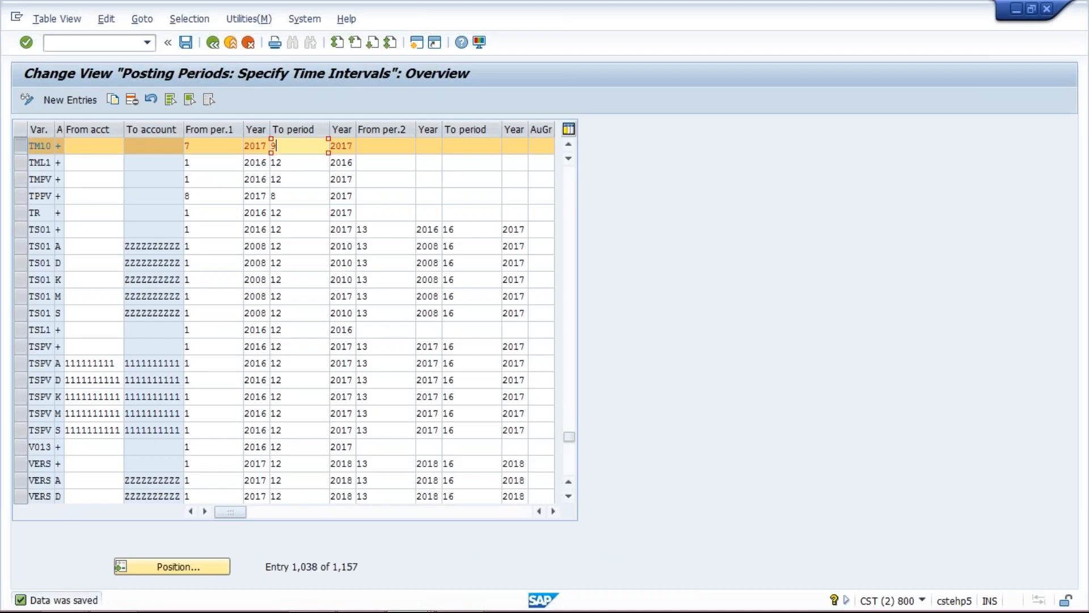
key("ctrl+s")
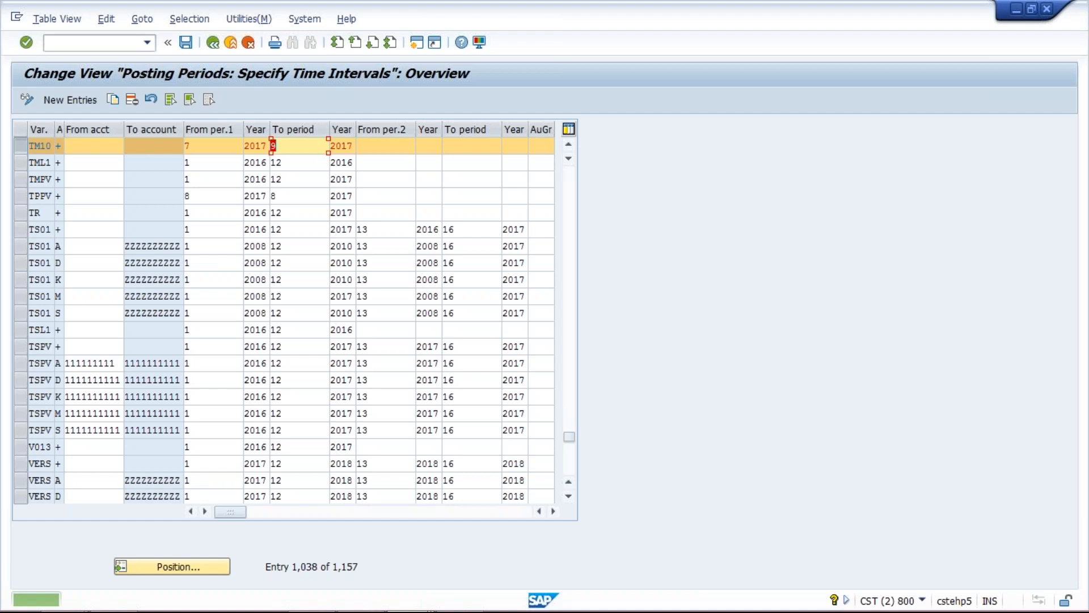
Return to the G/L document session with the account 4000 item and restart transaction F-02 there with /NF-02
left_click(421, 591)
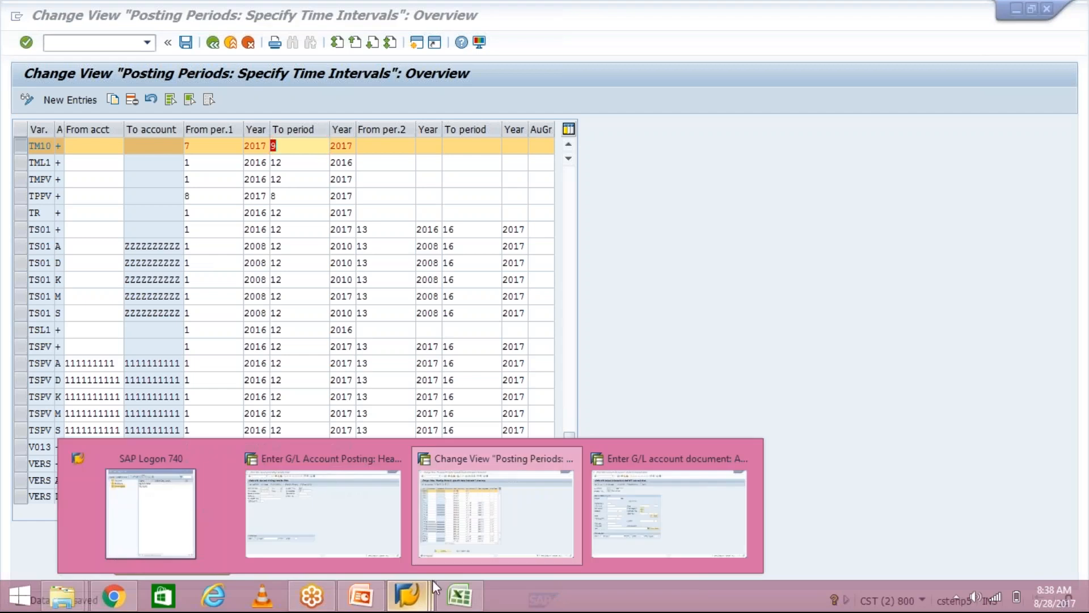
left_click(352, 525)
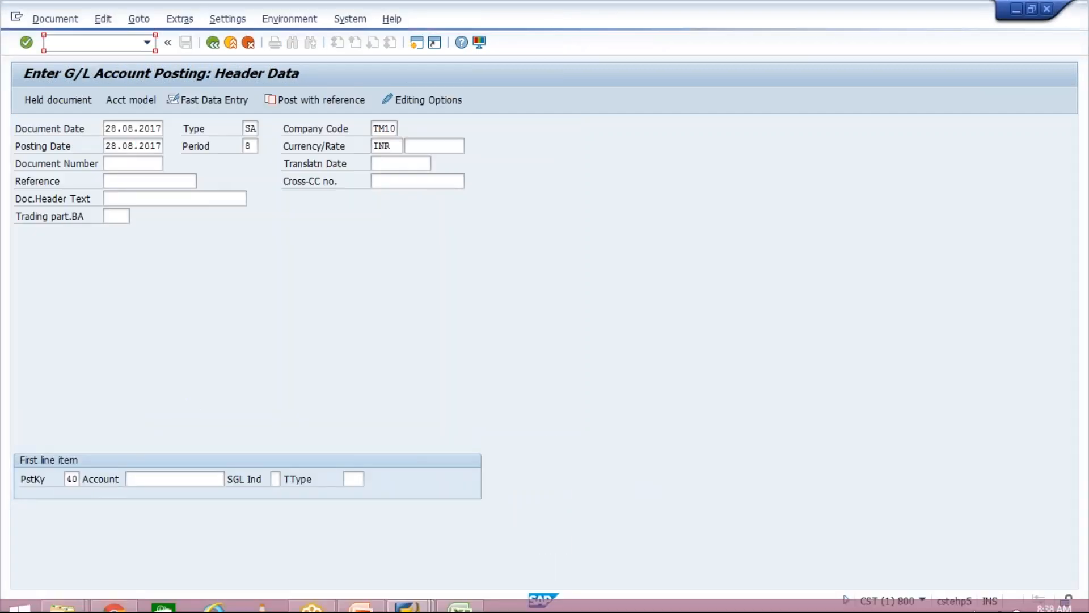
left_click(425, 599)
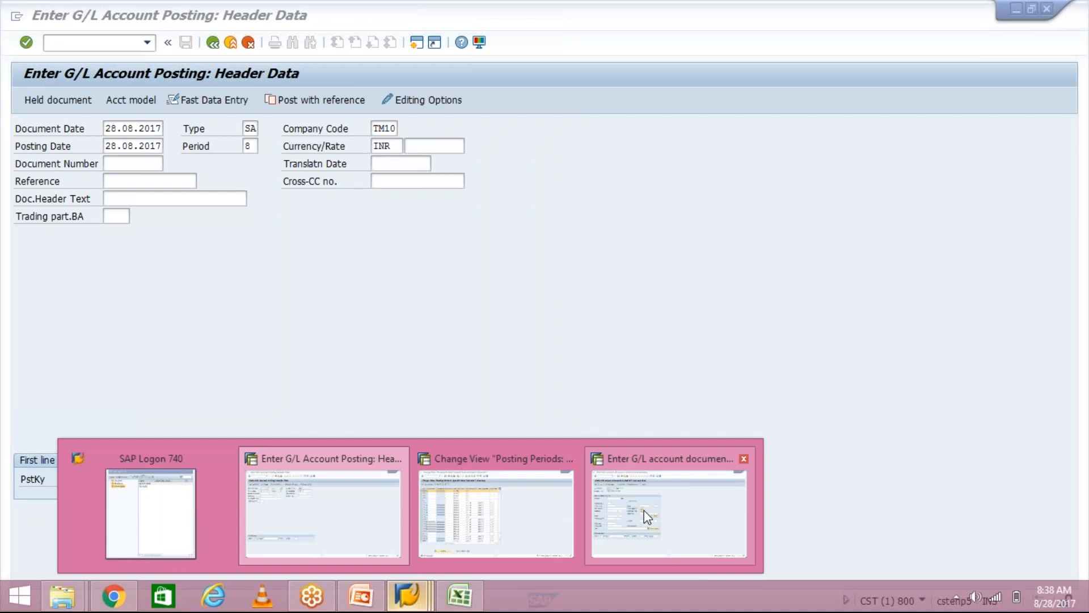
left_click(645, 509)
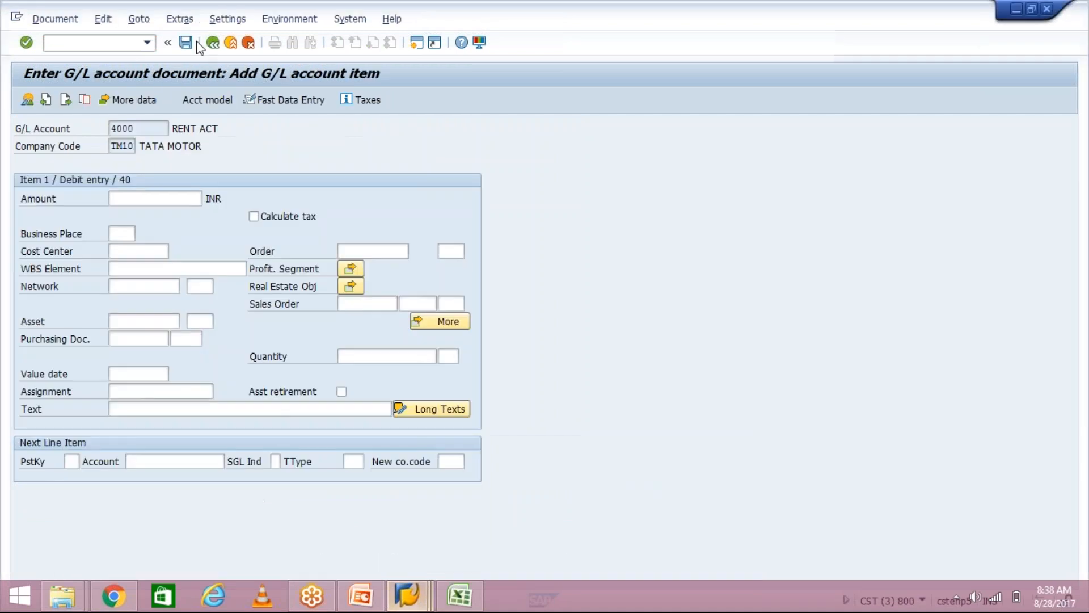
left_click(148, 44)
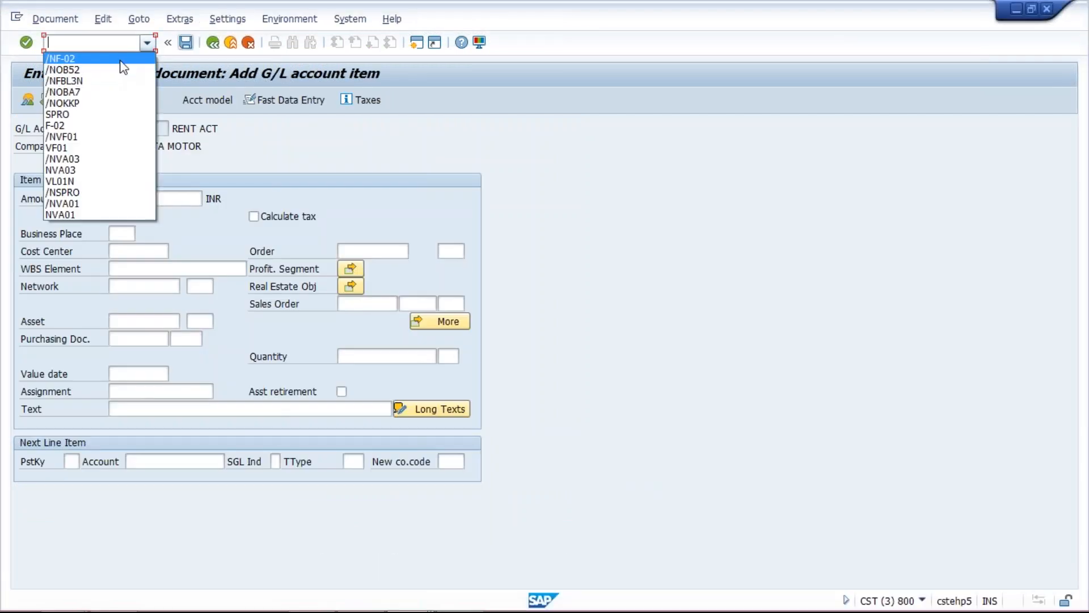
left_click(121, 60)
key("Return")
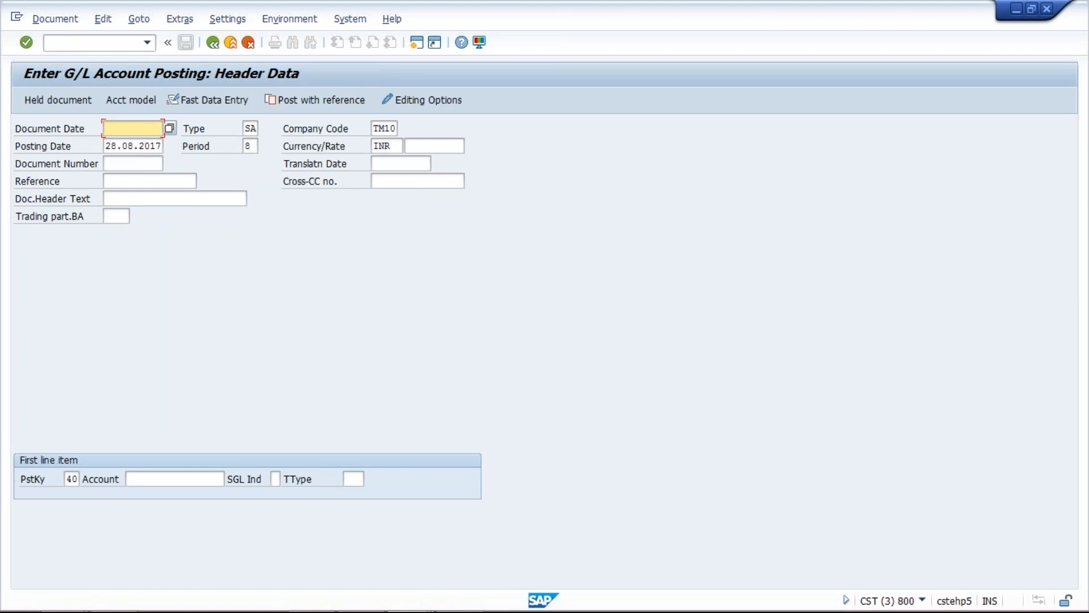
Enter document date 28.08.2017 and posting date 28.09.2017 in the G/L posting header
type("2")
left_click(128, 143)
left_click(128, 146)
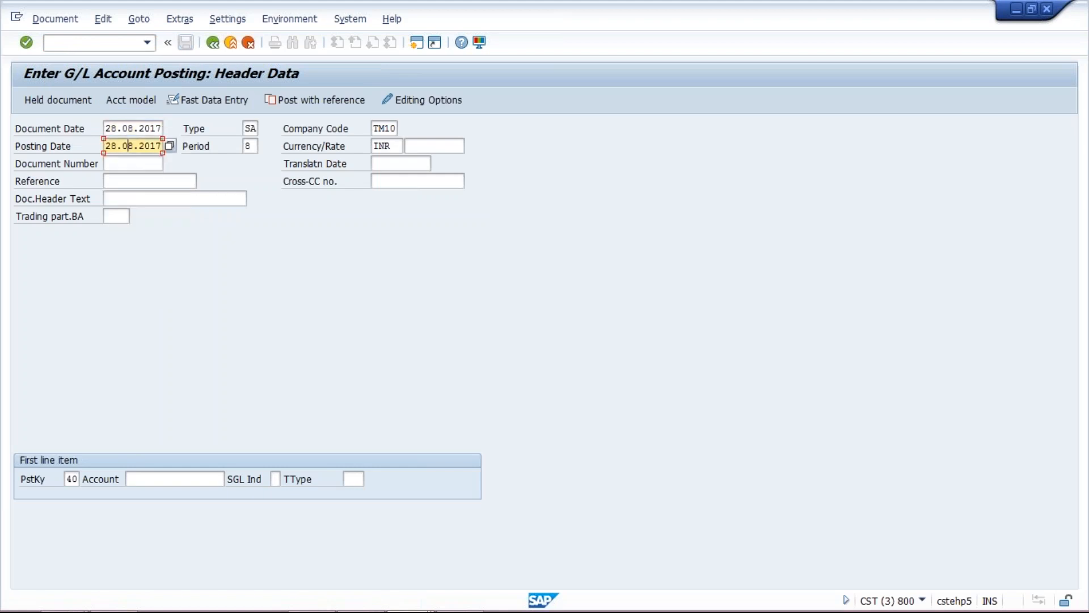
key("Delete")
type("9")
Enter account 4000 for the first line item with posting key 40 and continue to its debit item
left_click(177, 479)
left_click(178, 494)
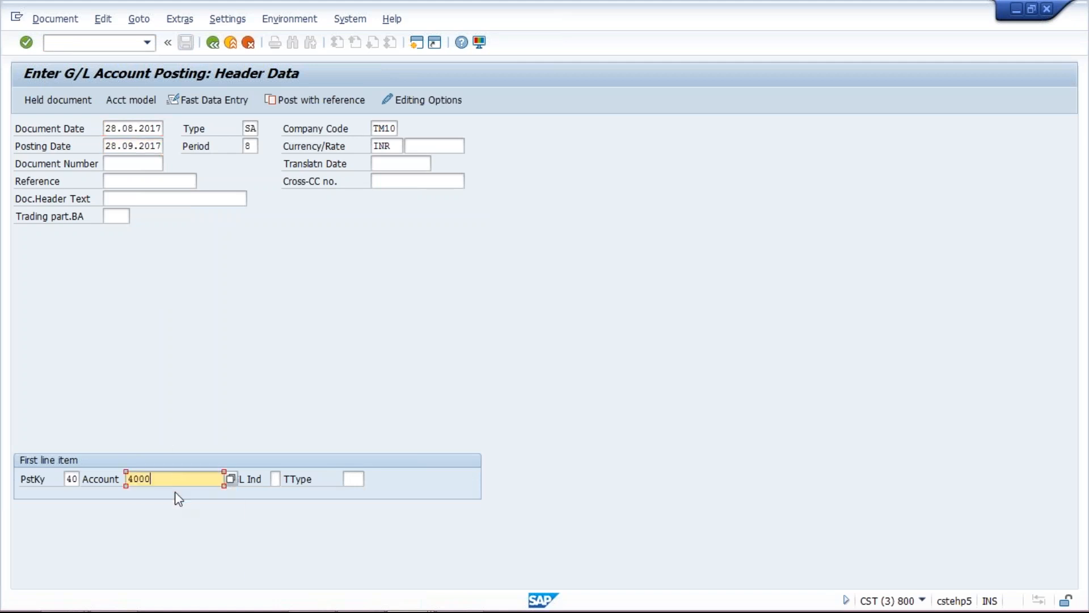
key("Return")
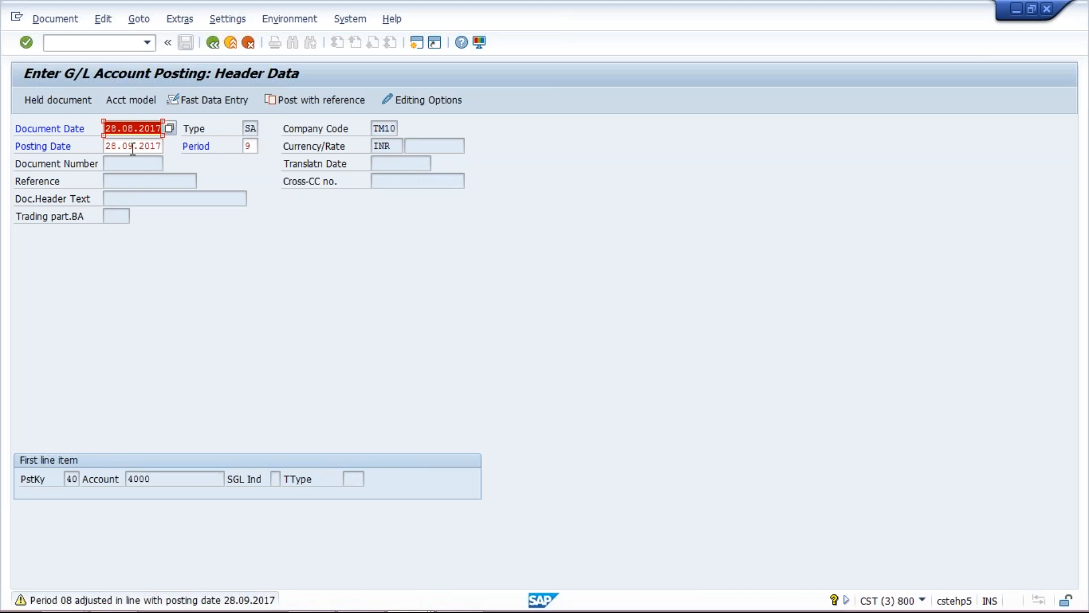
left_click(254, 146)
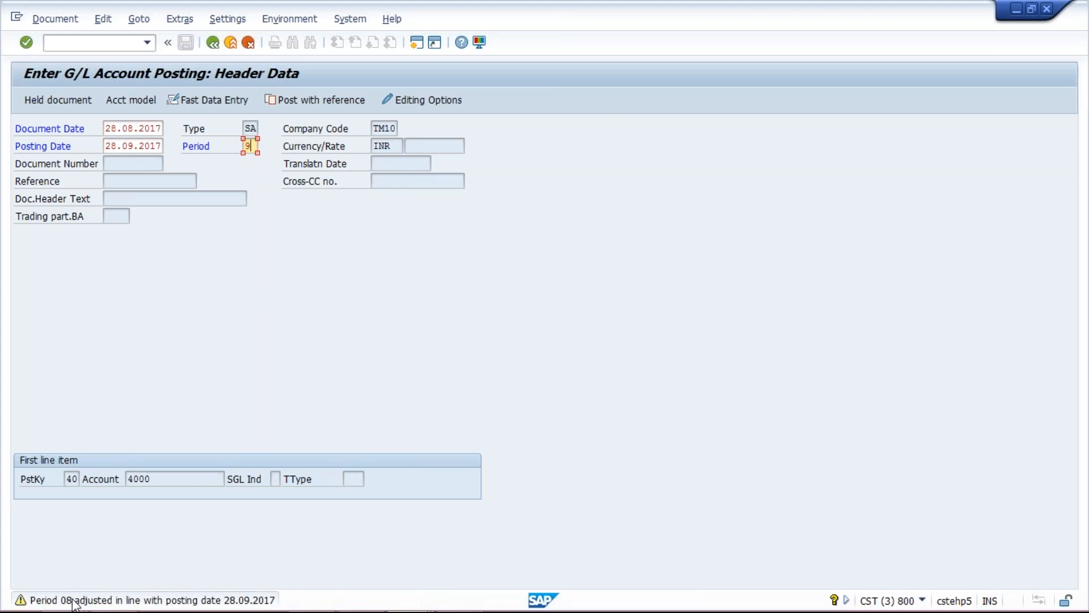
key("Return")
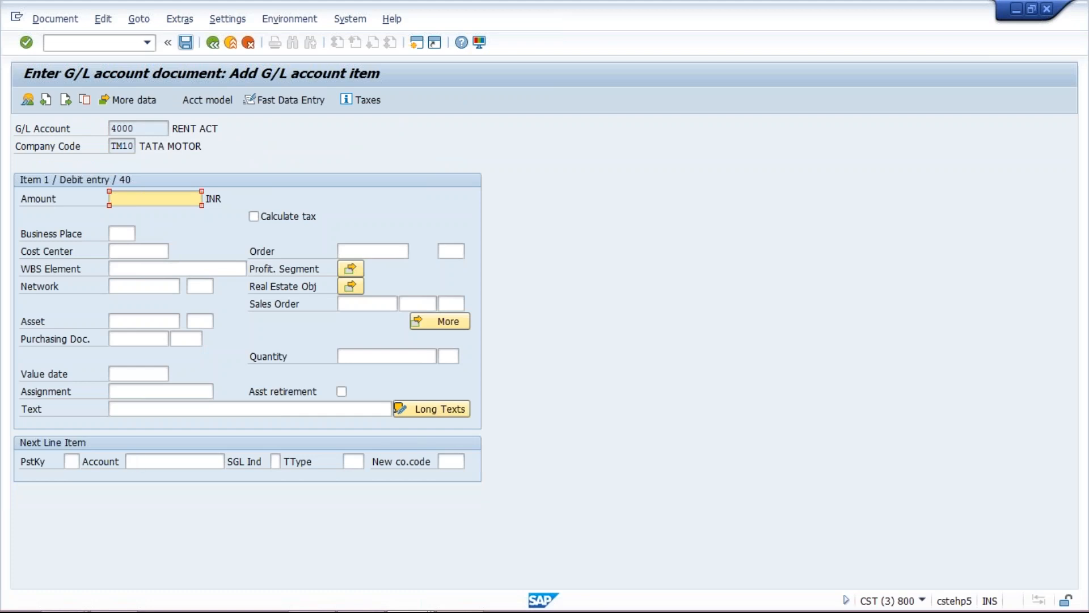
Return to the posting periods table and review the from and to periods of variant TM10's first interval
left_click(111, 409)
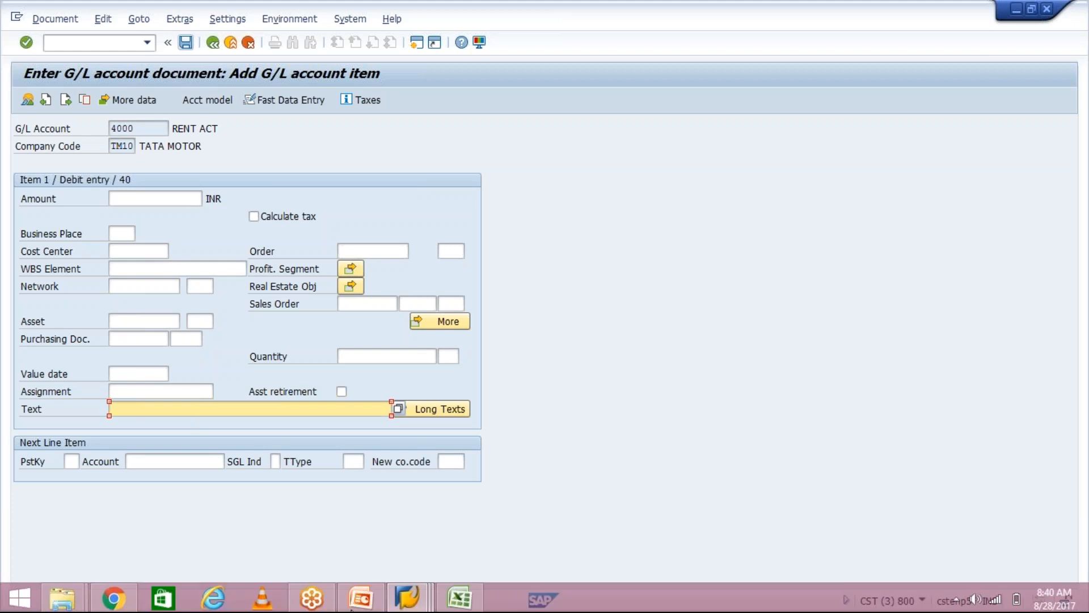
mouse_move(422, 602)
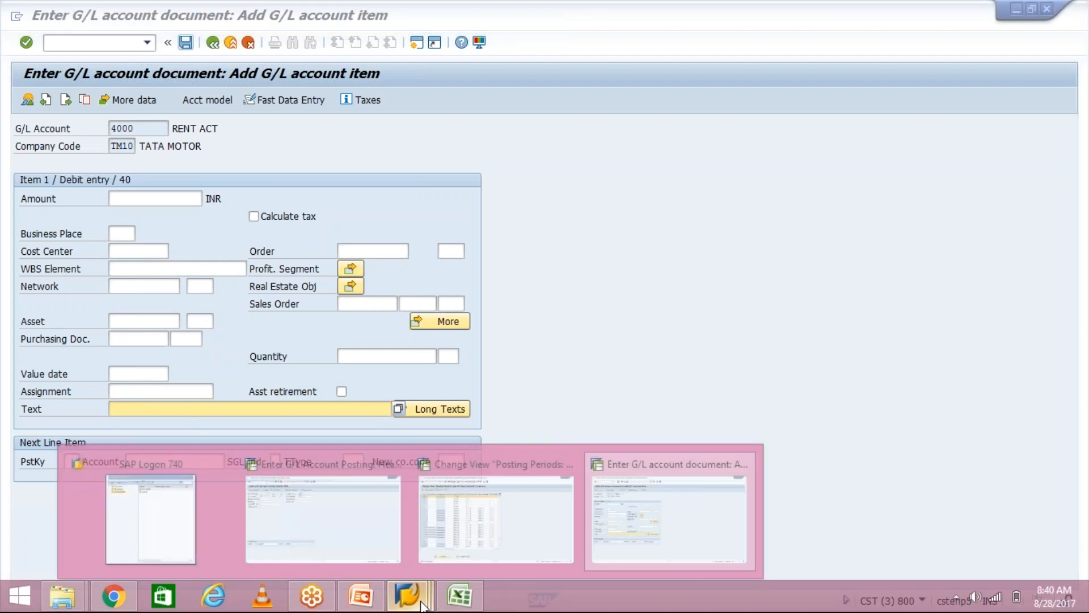
left_click(523, 492)
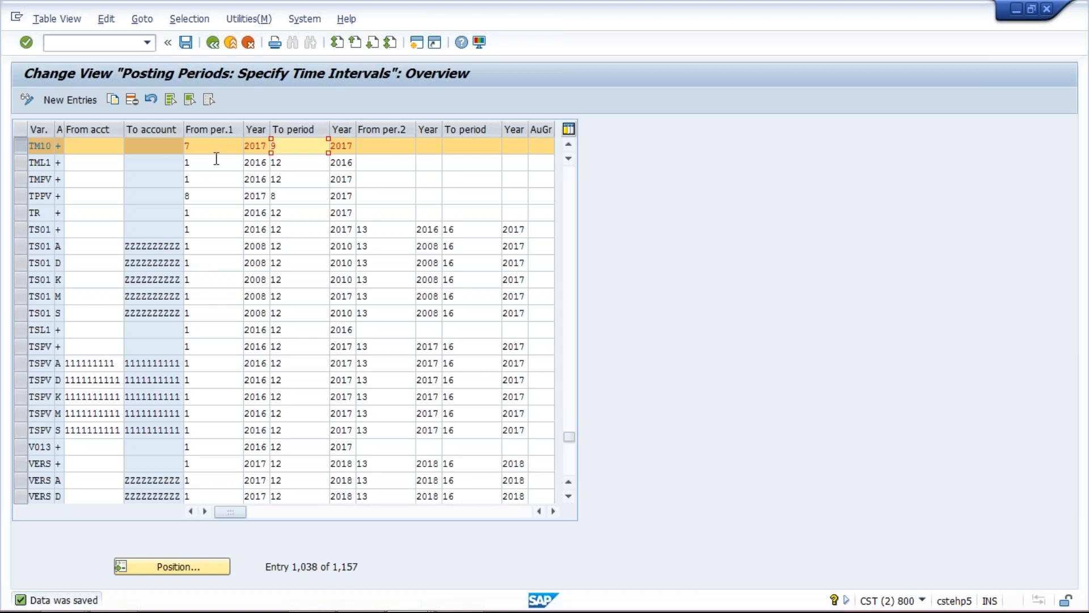
left_click(216, 148)
left_click(307, 148)
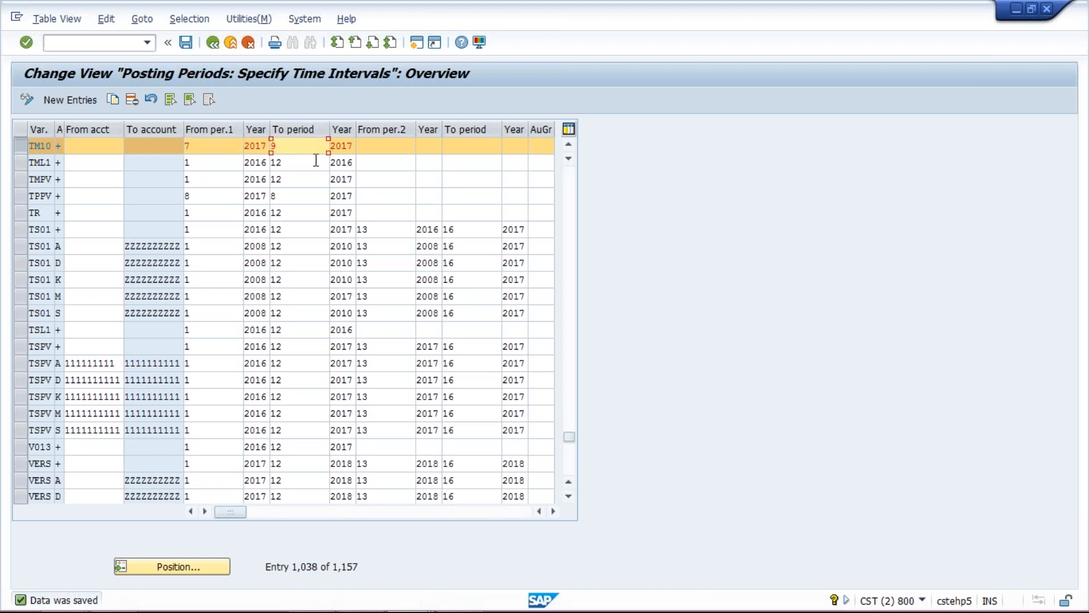